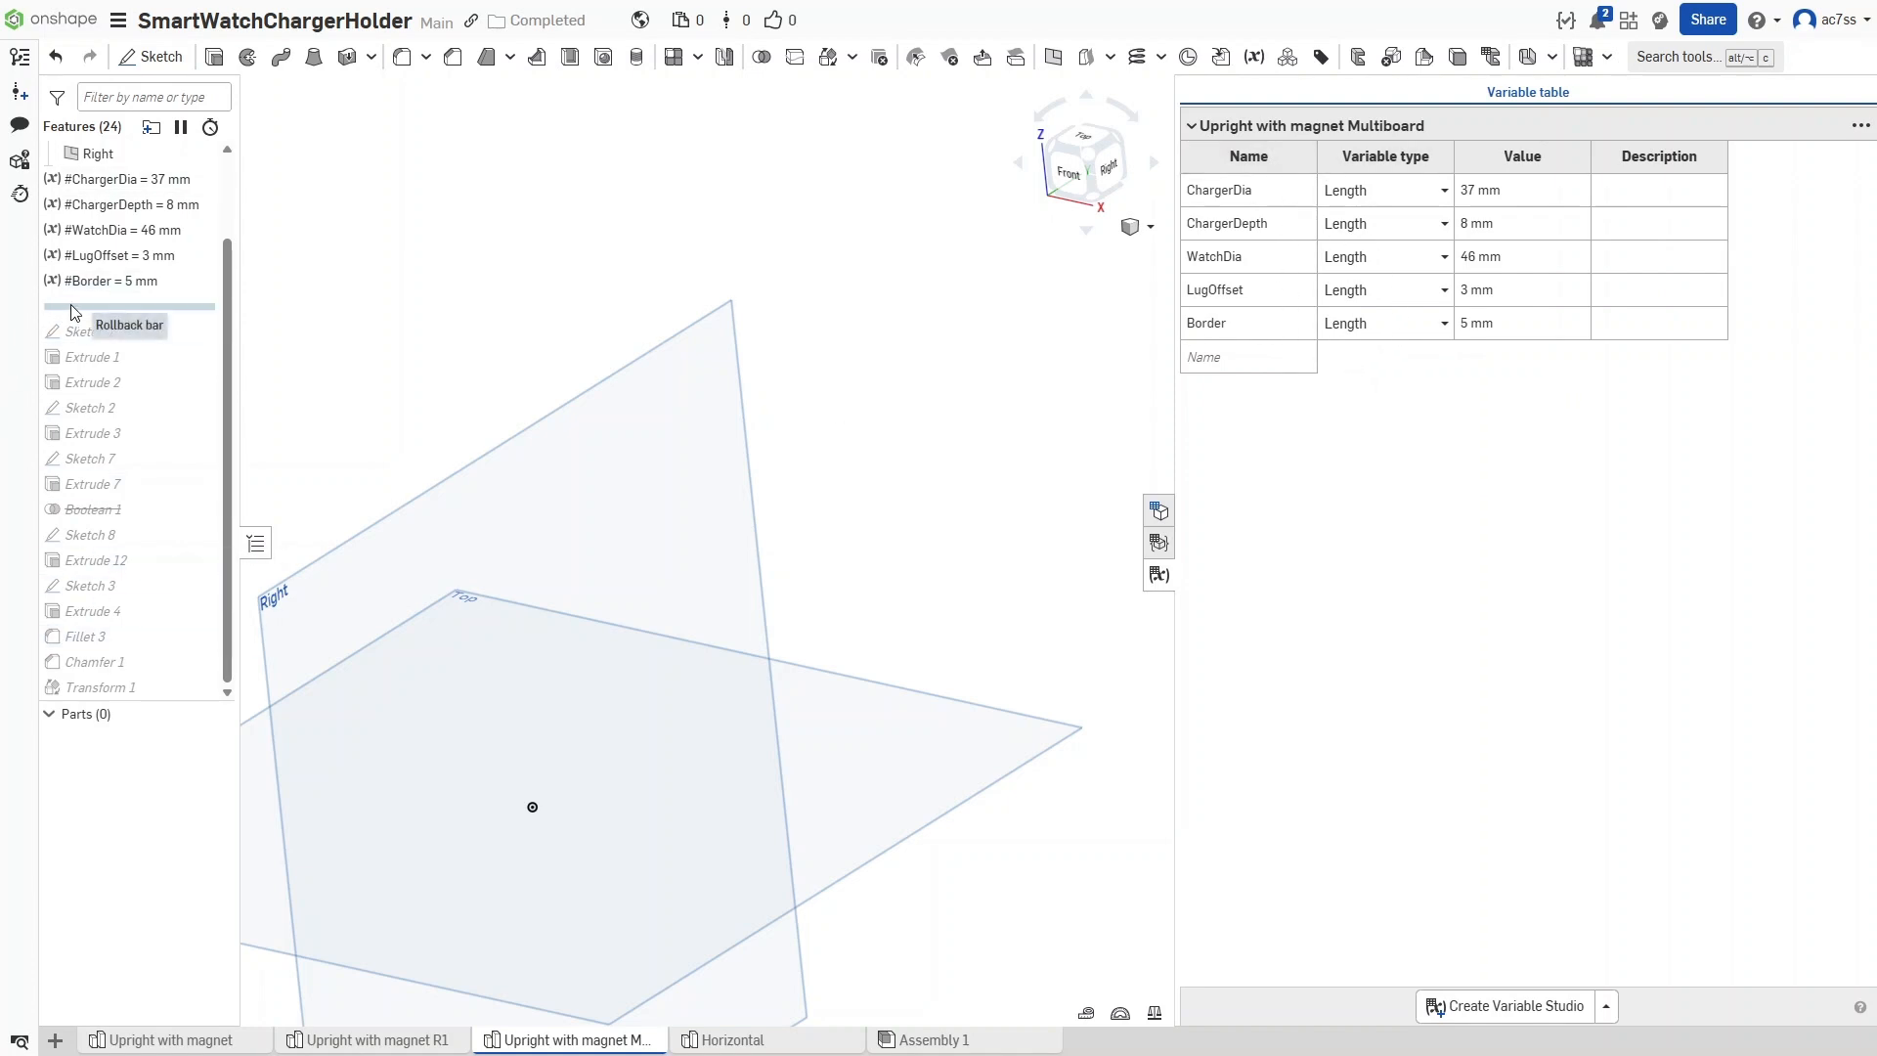
Roll the feature history forward to just after Sketch 1, show that sketch and view it from the top
click(75, 338)
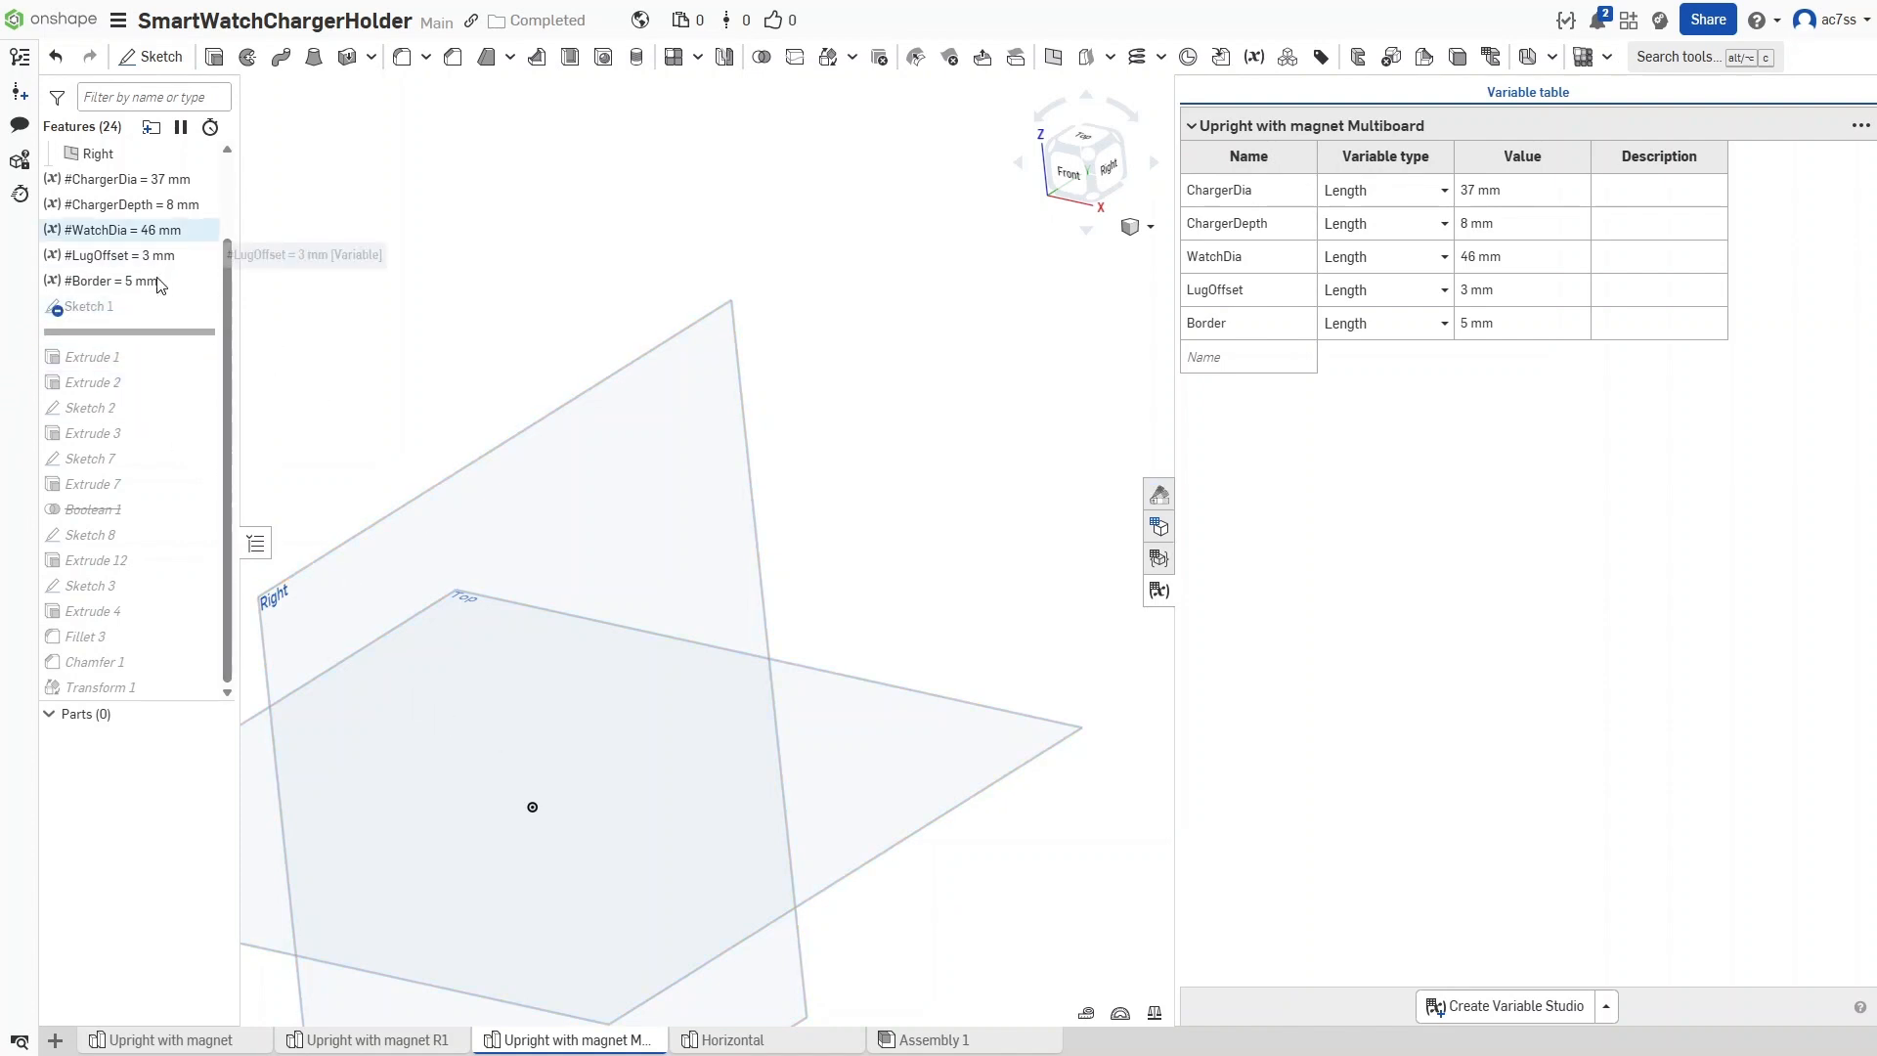
click(200, 308)
click(201, 308)
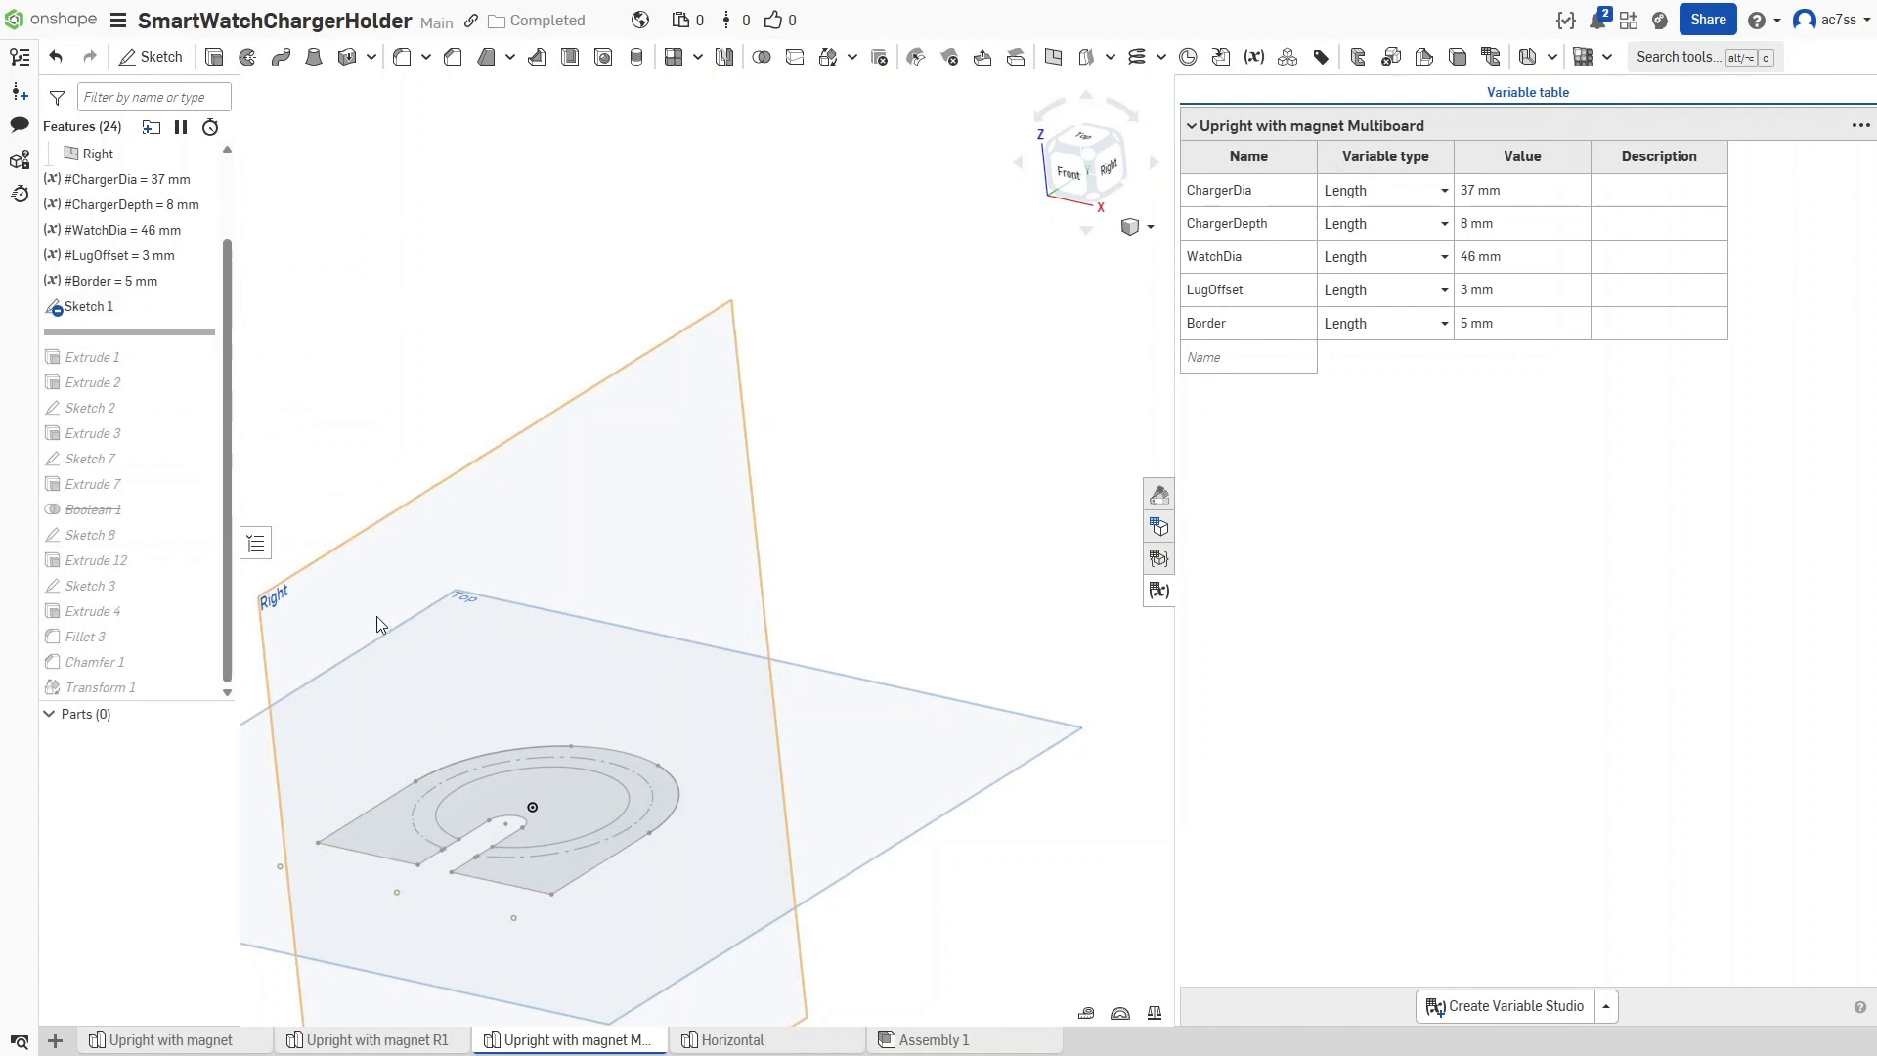
click(1092, 145)
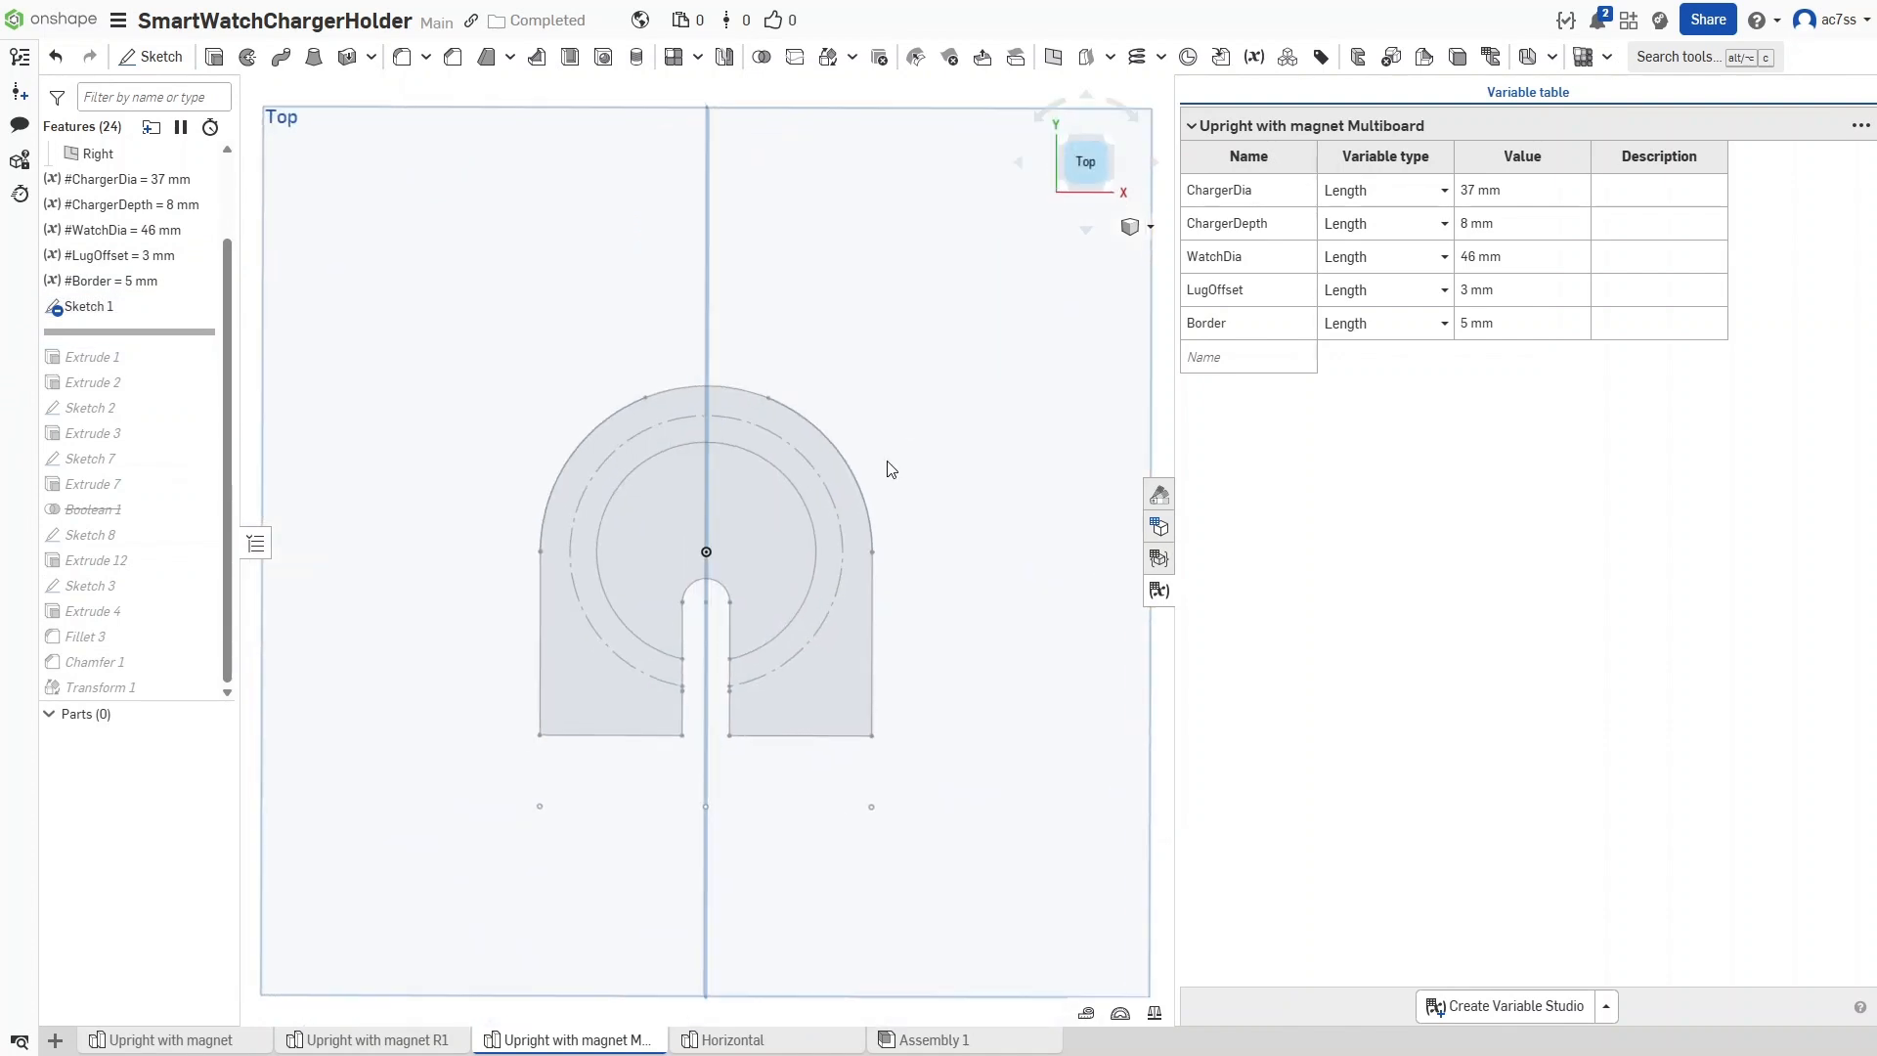
Open Sketch 1, examine its holder outline, charger and watch circles, cable slot and dimensions, and close it
double_click(107, 308)
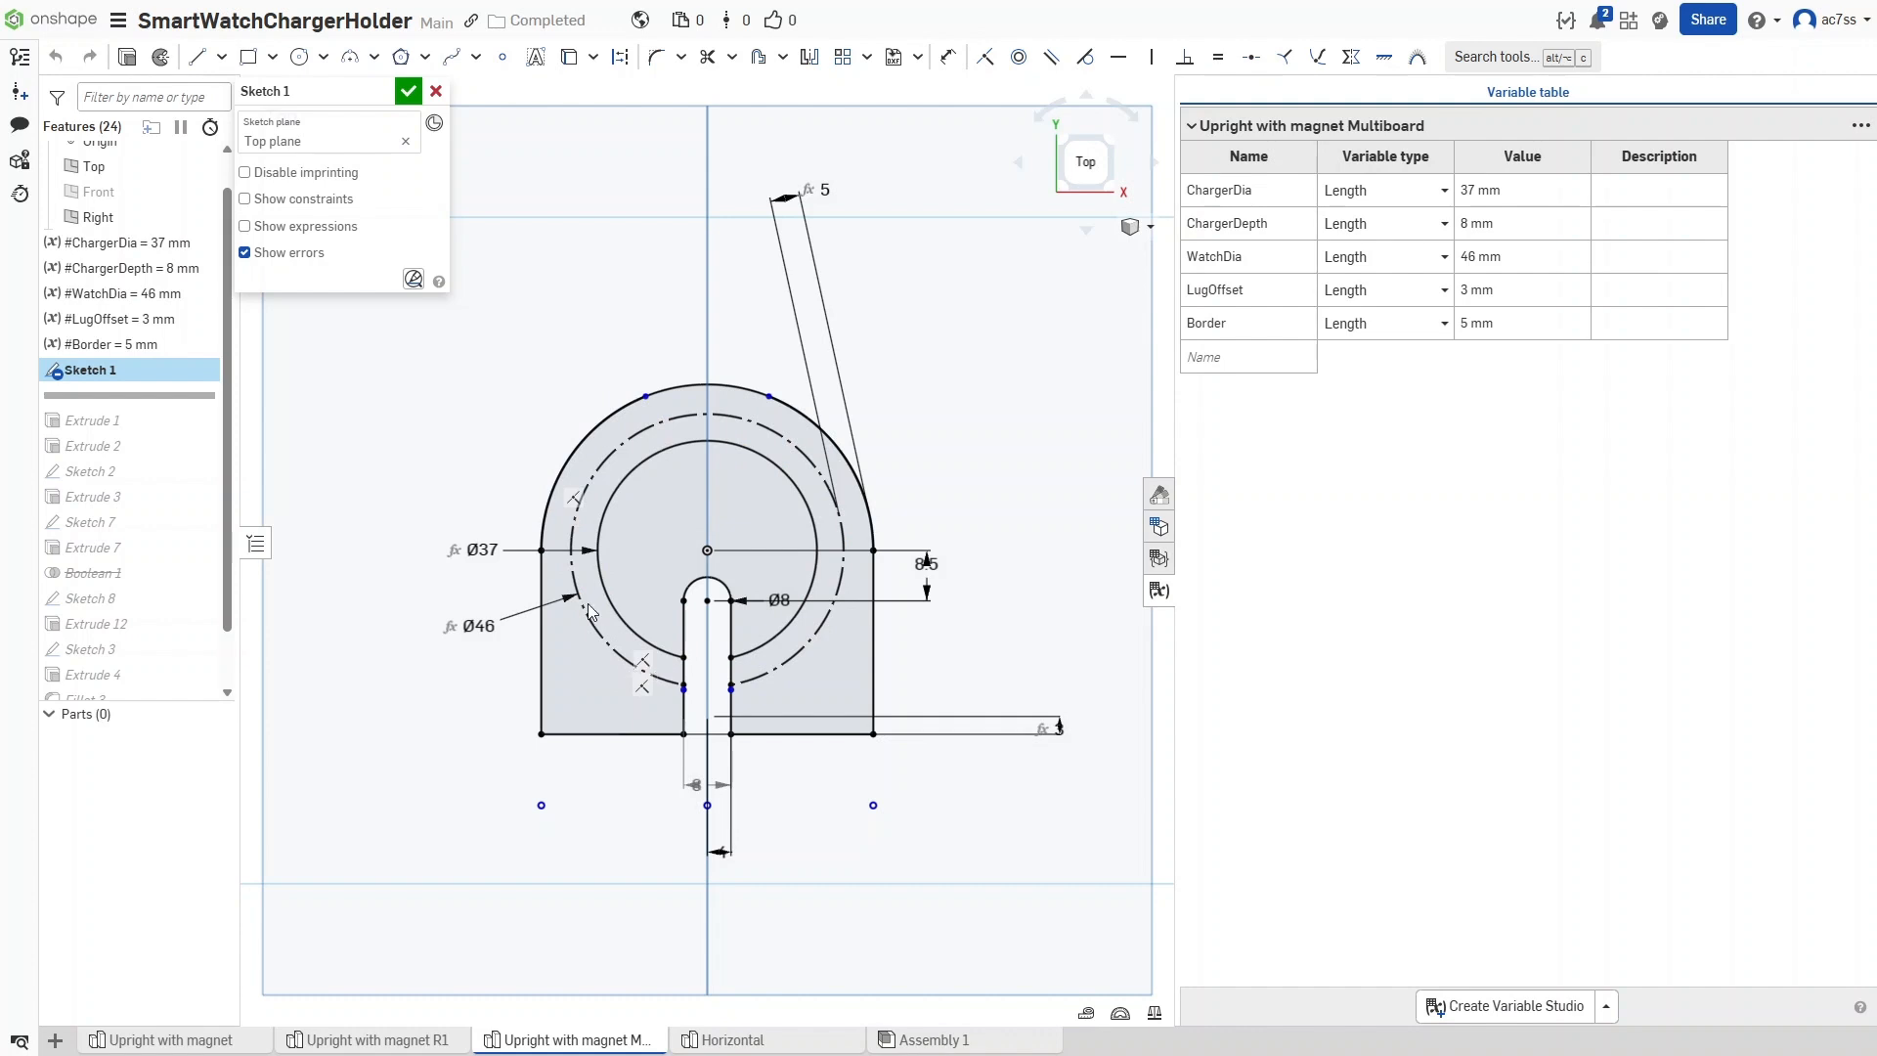
drag(507, 525, 702, 794)
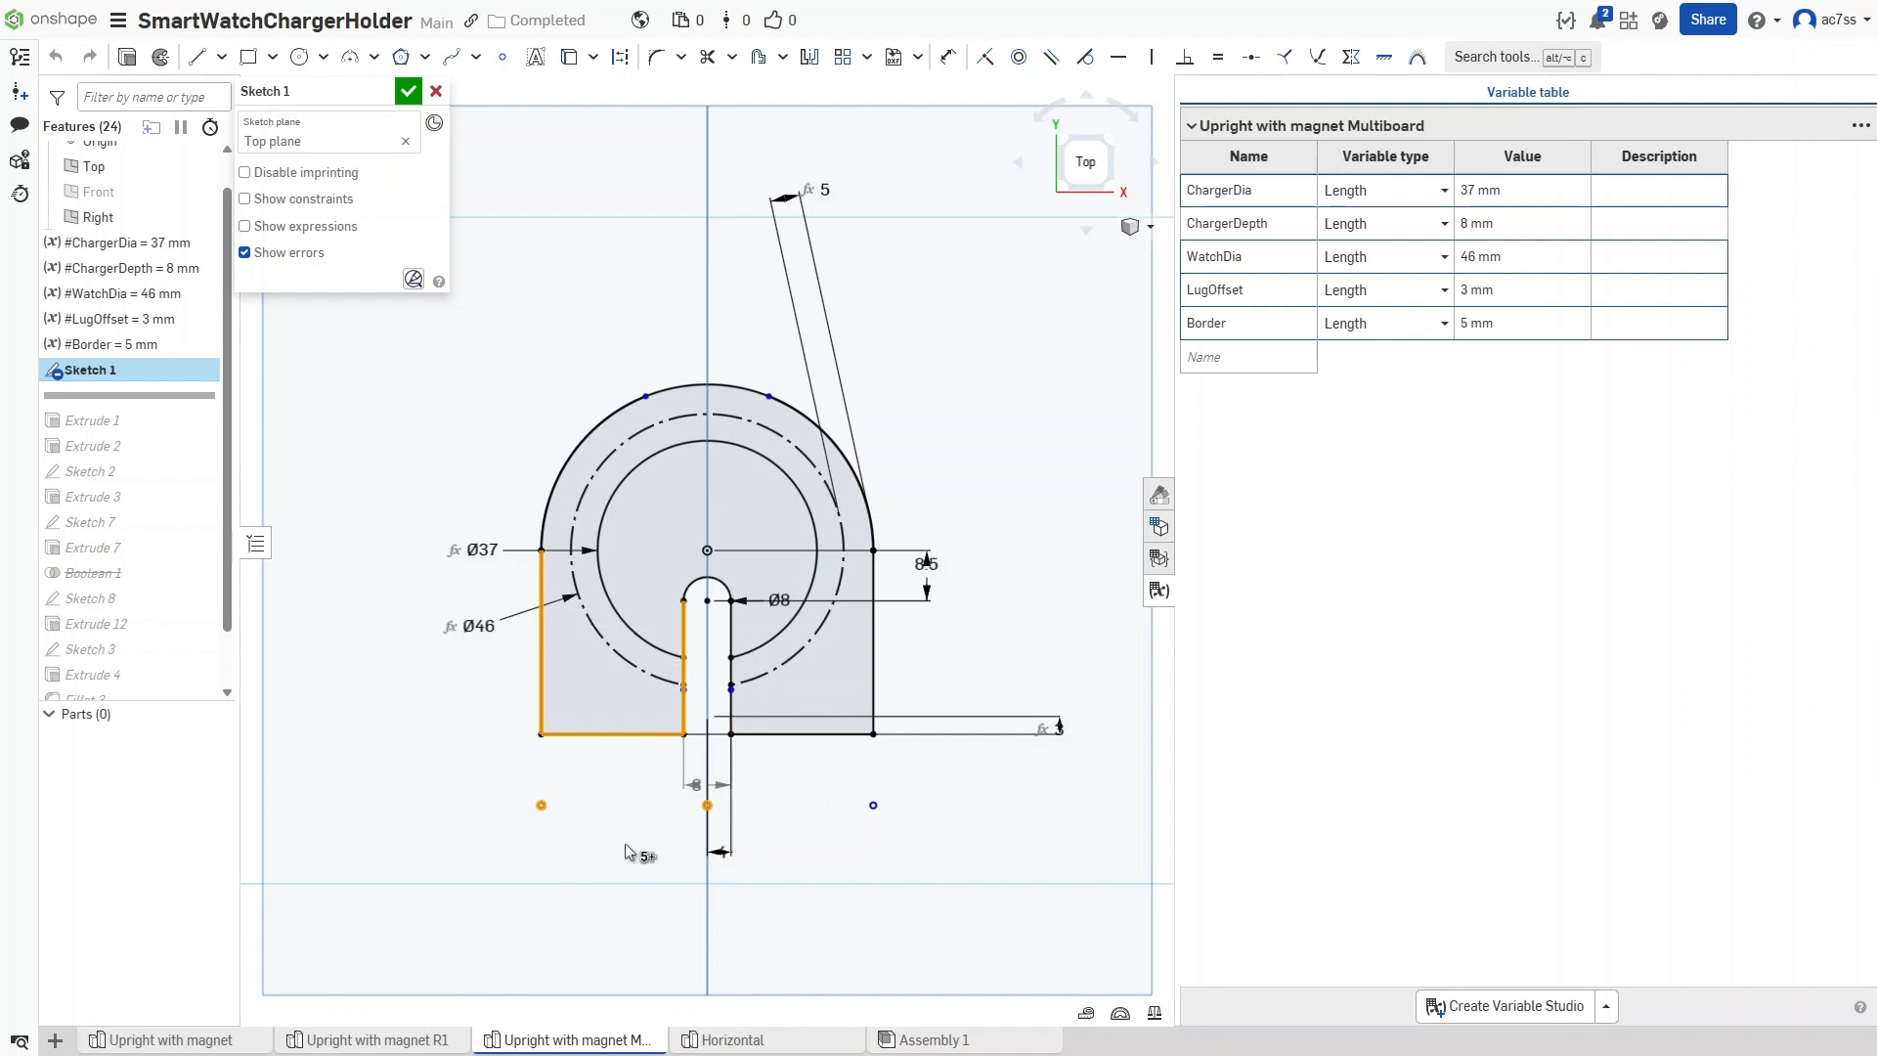
click(591, 869)
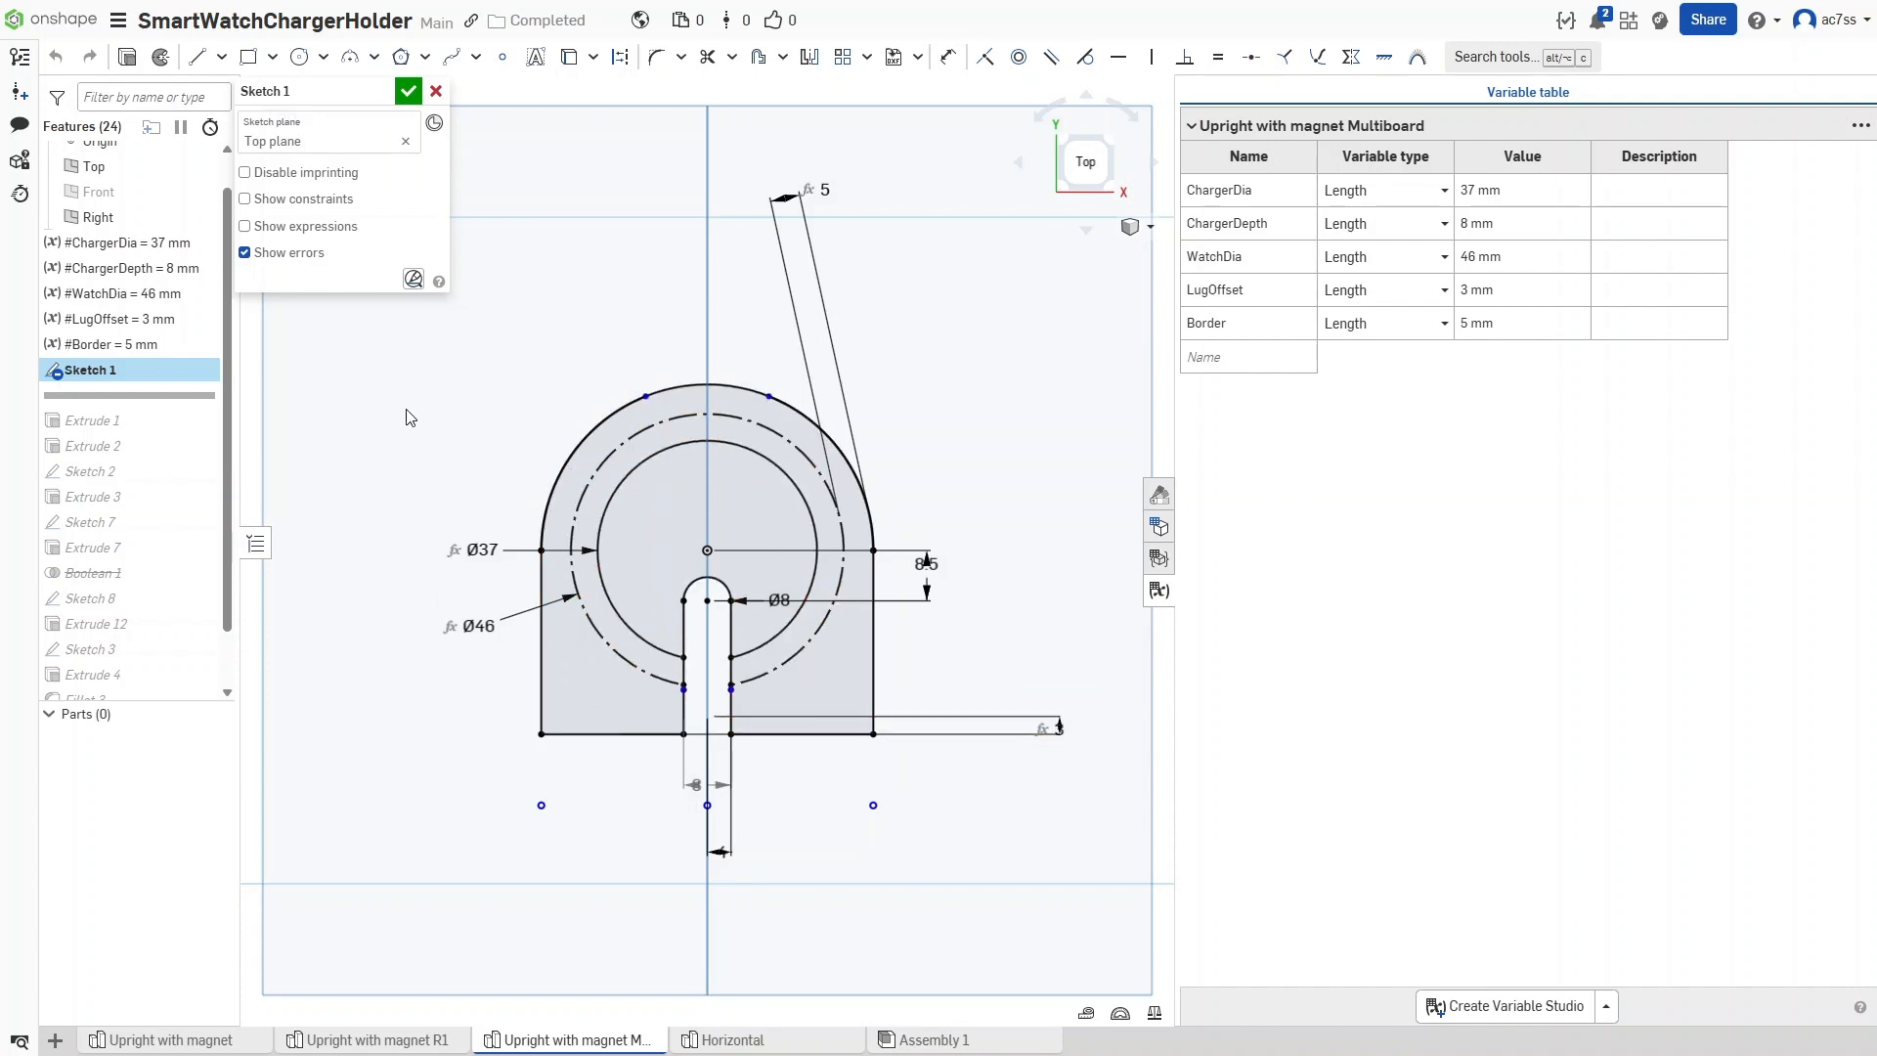
click(407, 92)
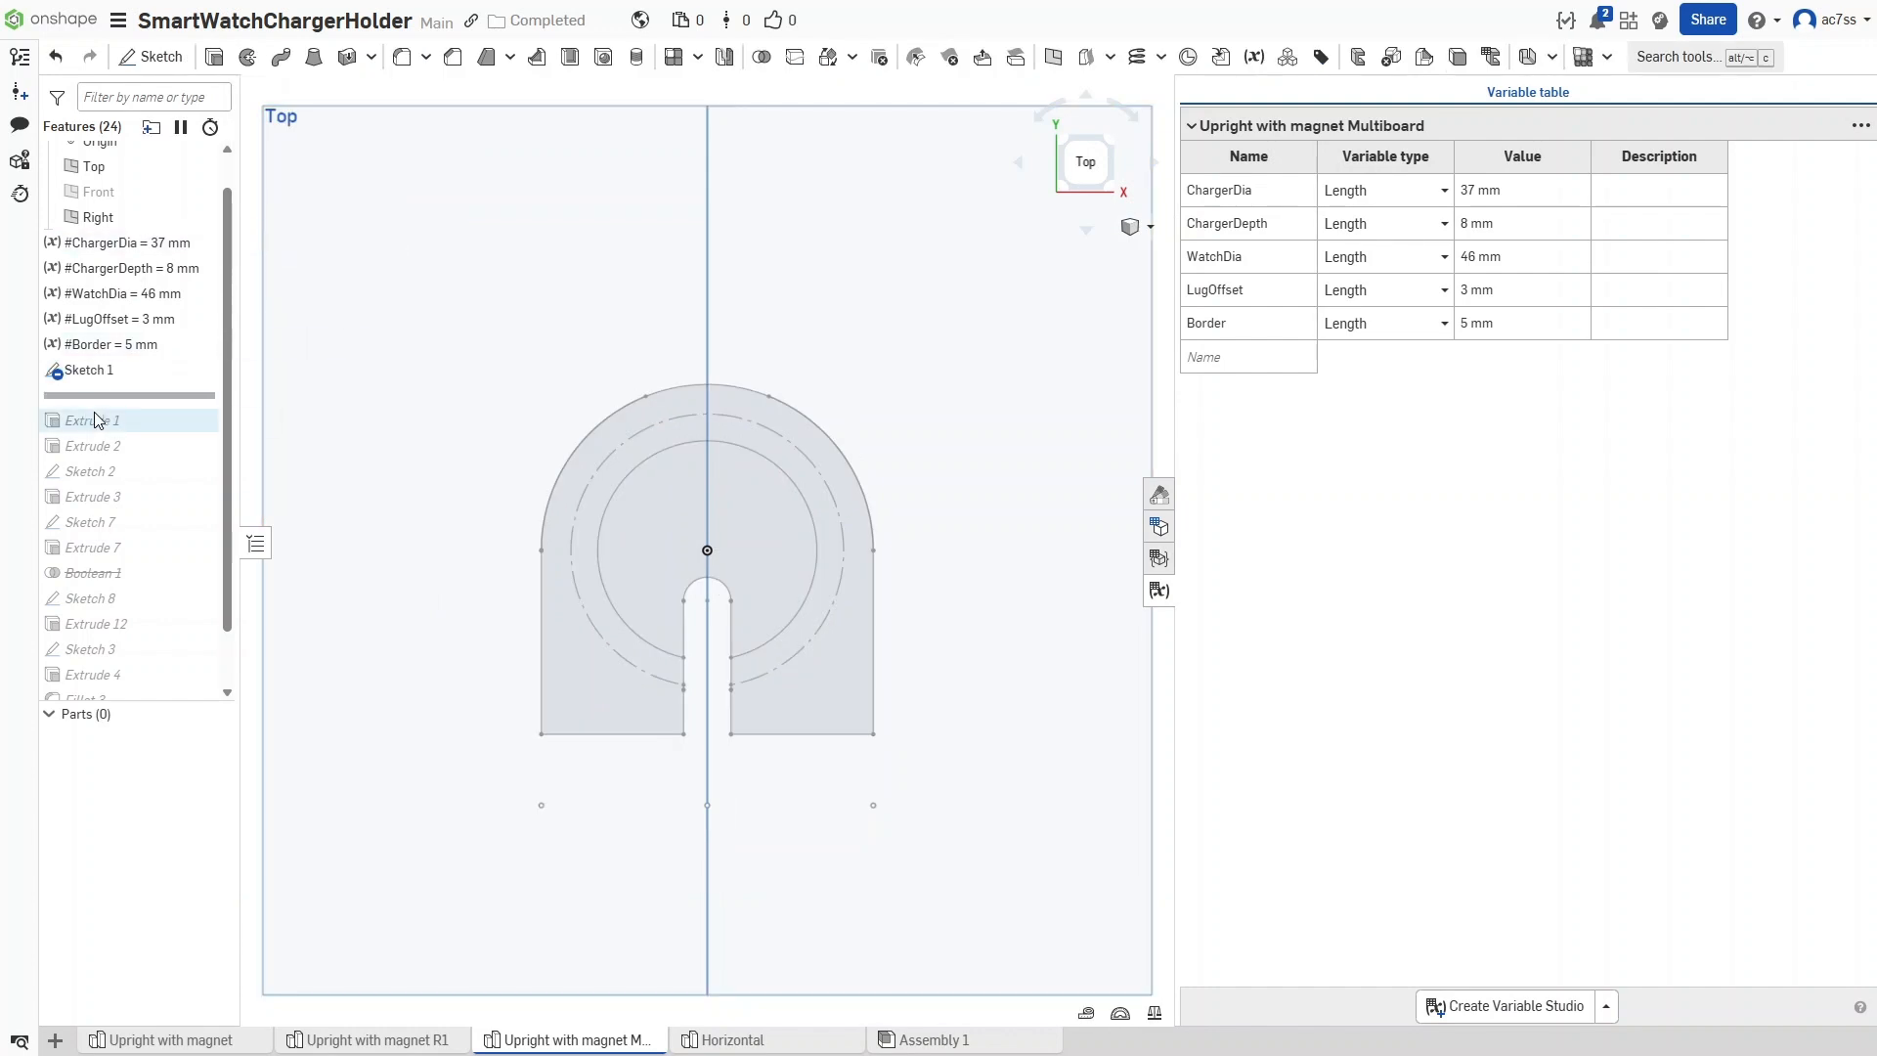
Roll the feature history forward past Extrude 1 and review the base plate's extrusion settings
drag(118, 430, 114, 425)
right_drag(369, 423, 419, 557)
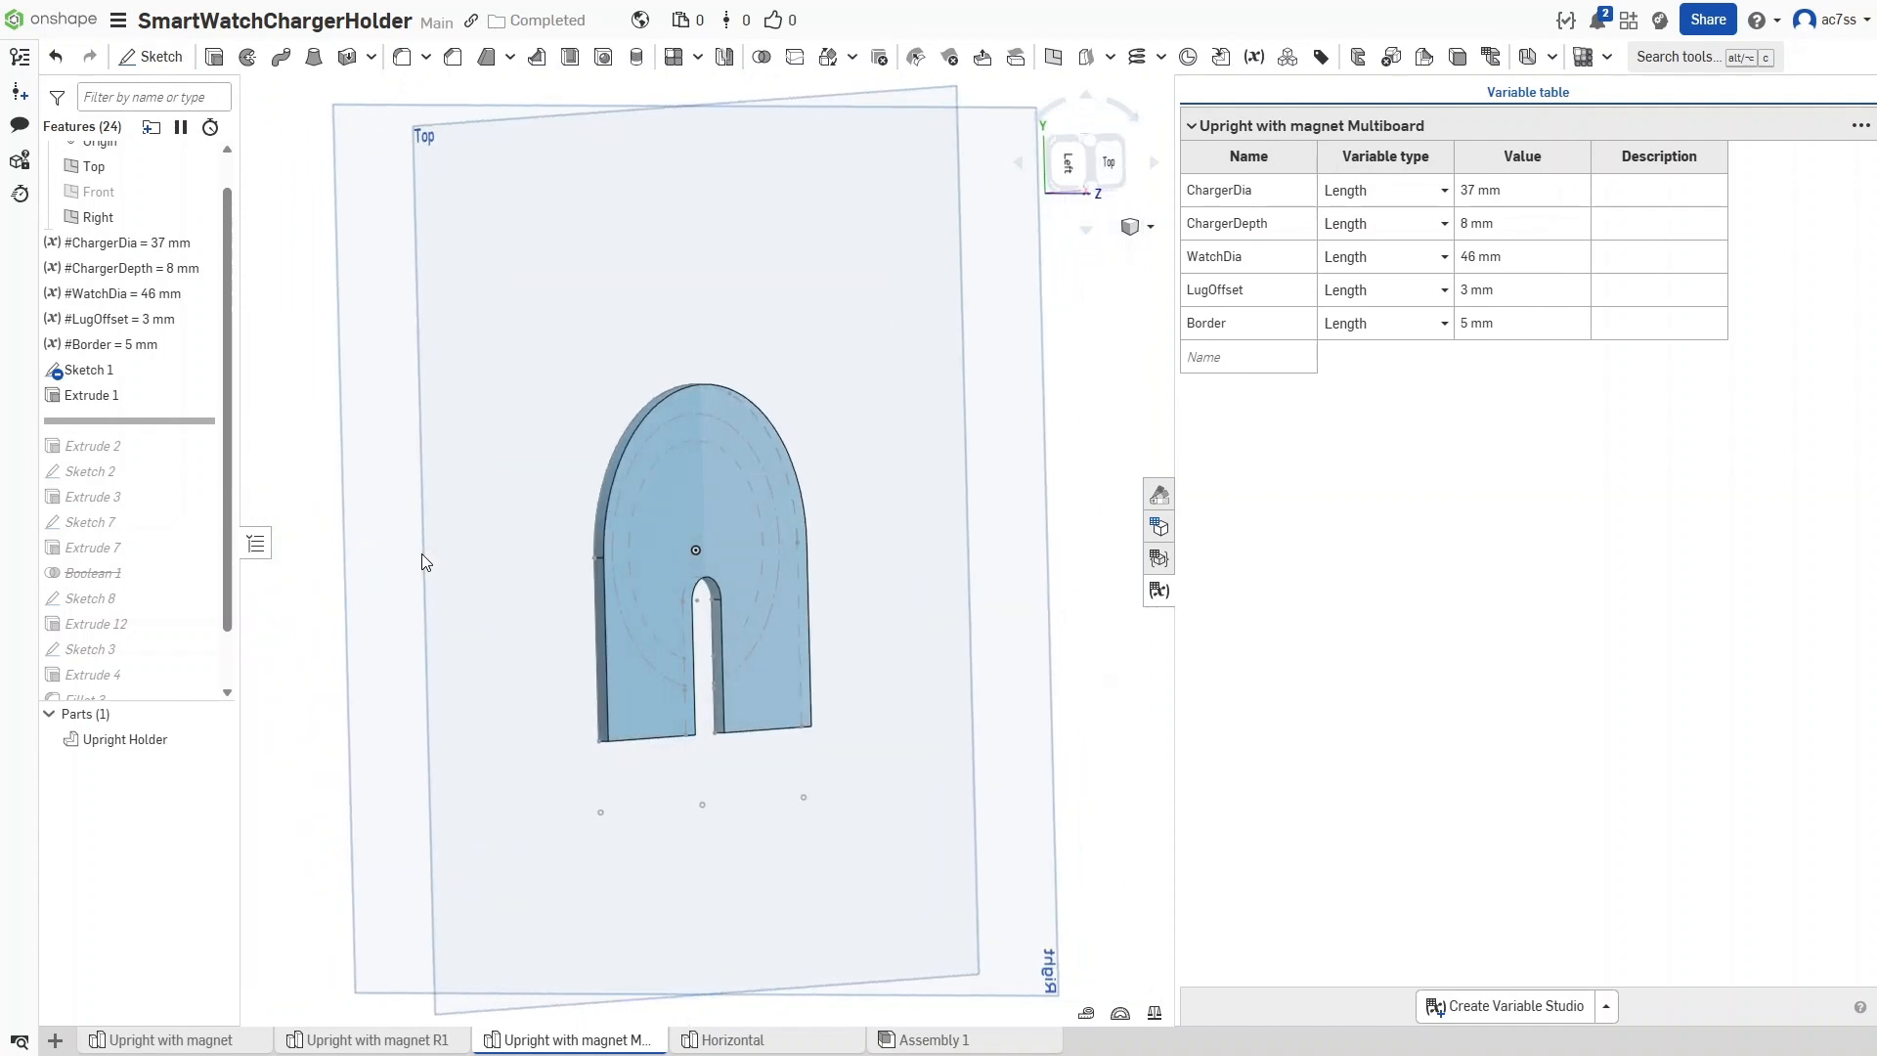
double_click(102, 396)
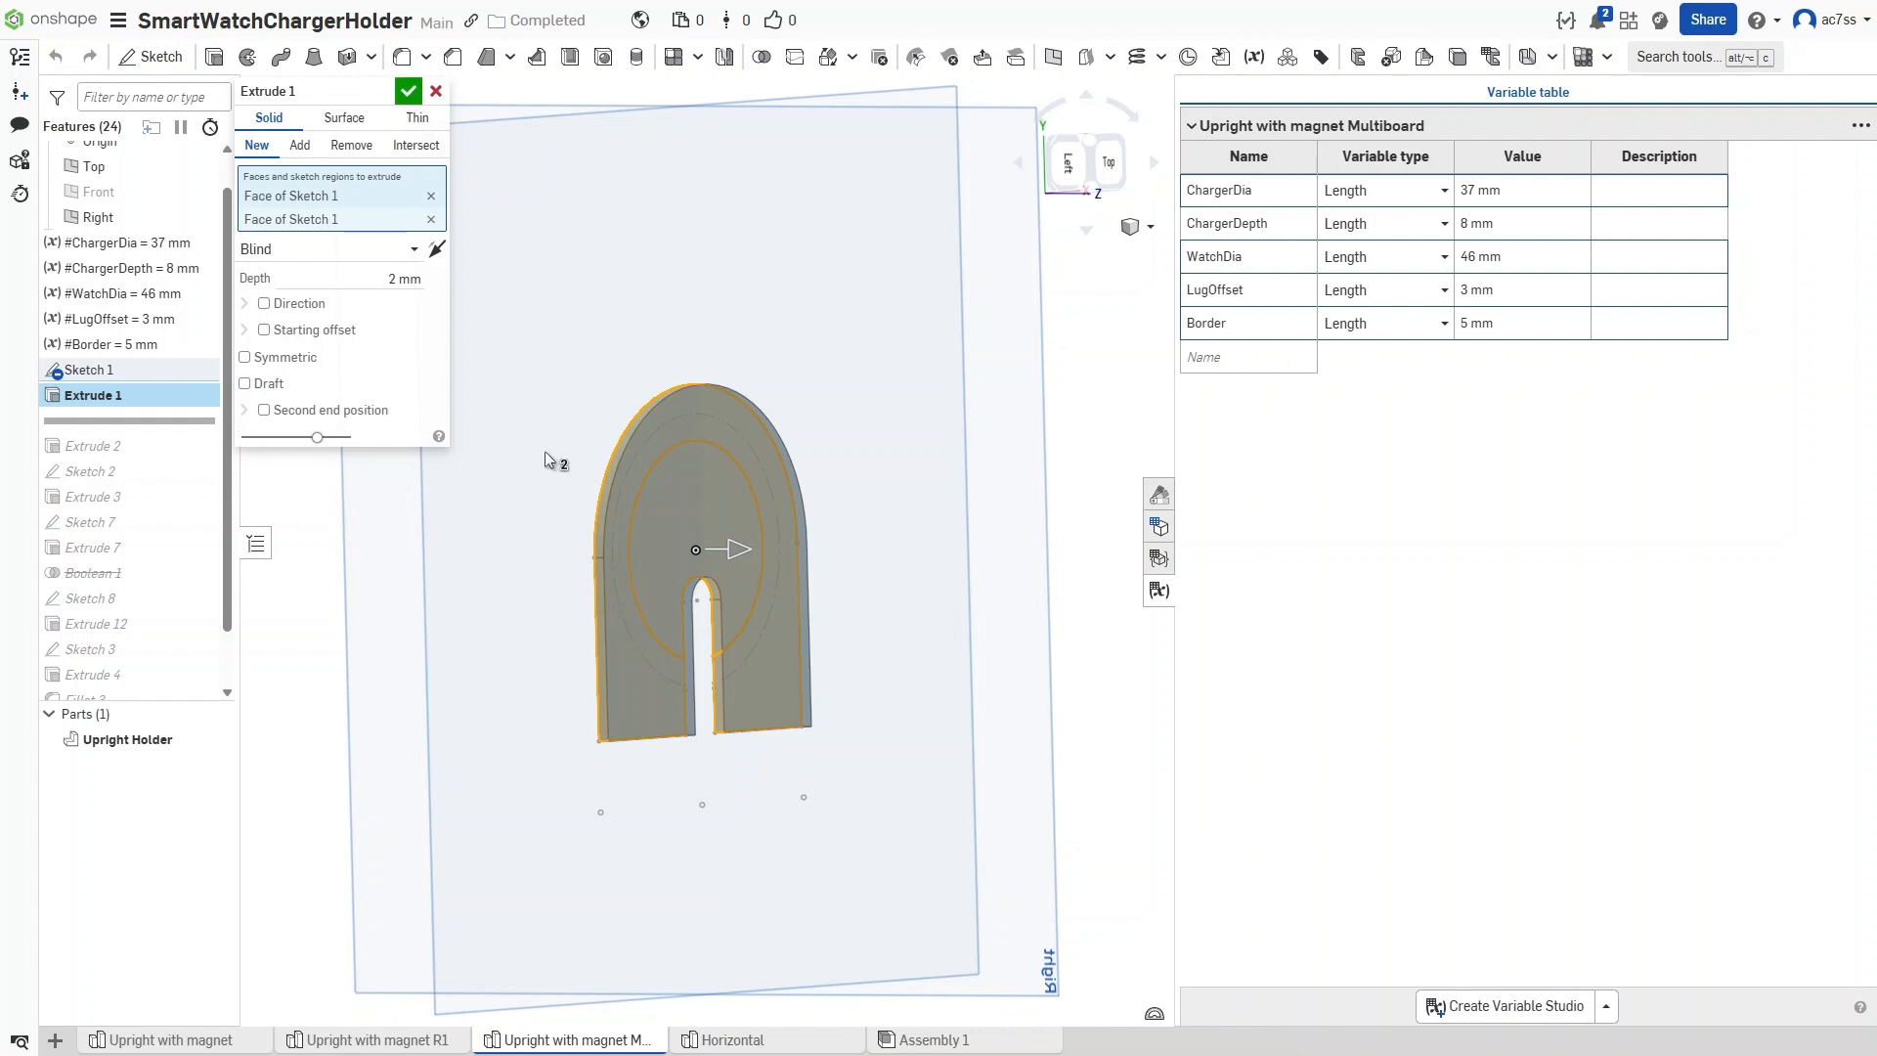
click(408, 93)
Roll the feature history forward past Extrude 2 and inspect the charger recess from the front and back
drag(124, 419, 123, 457)
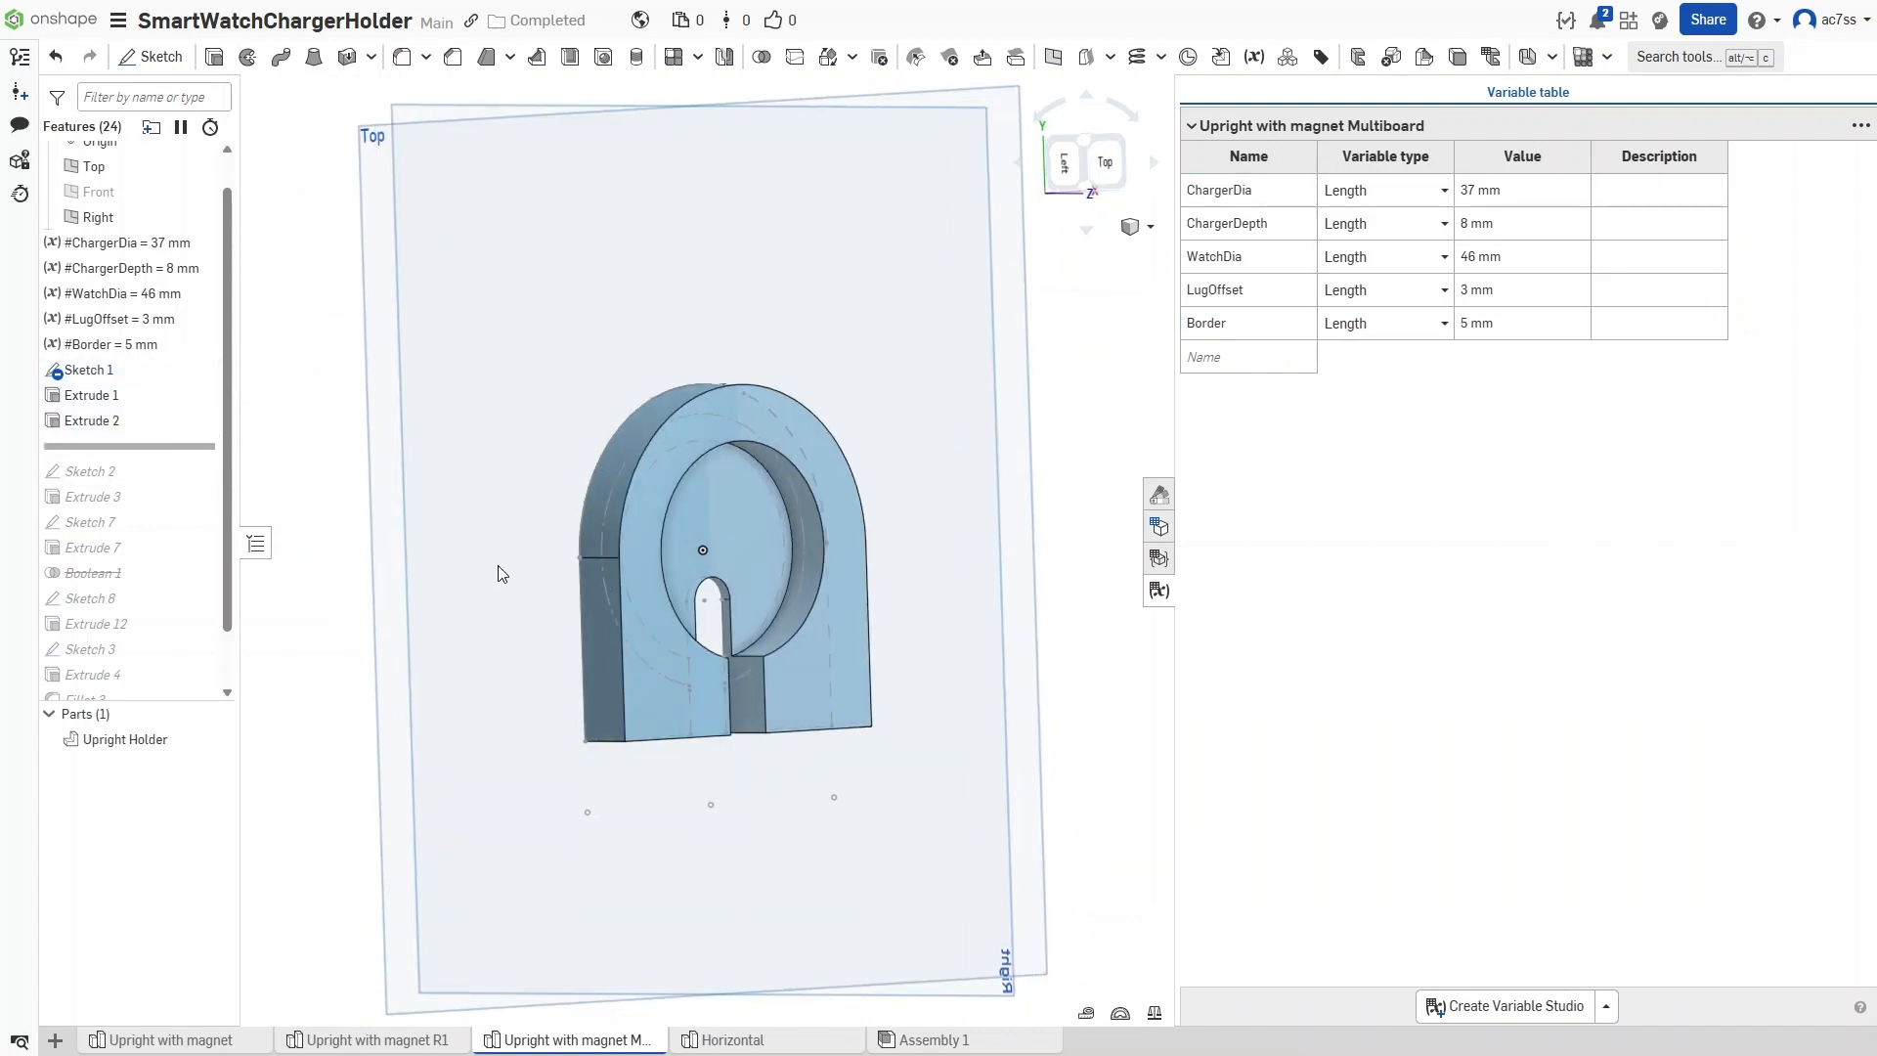
right_drag(499, 574, 664, 553)
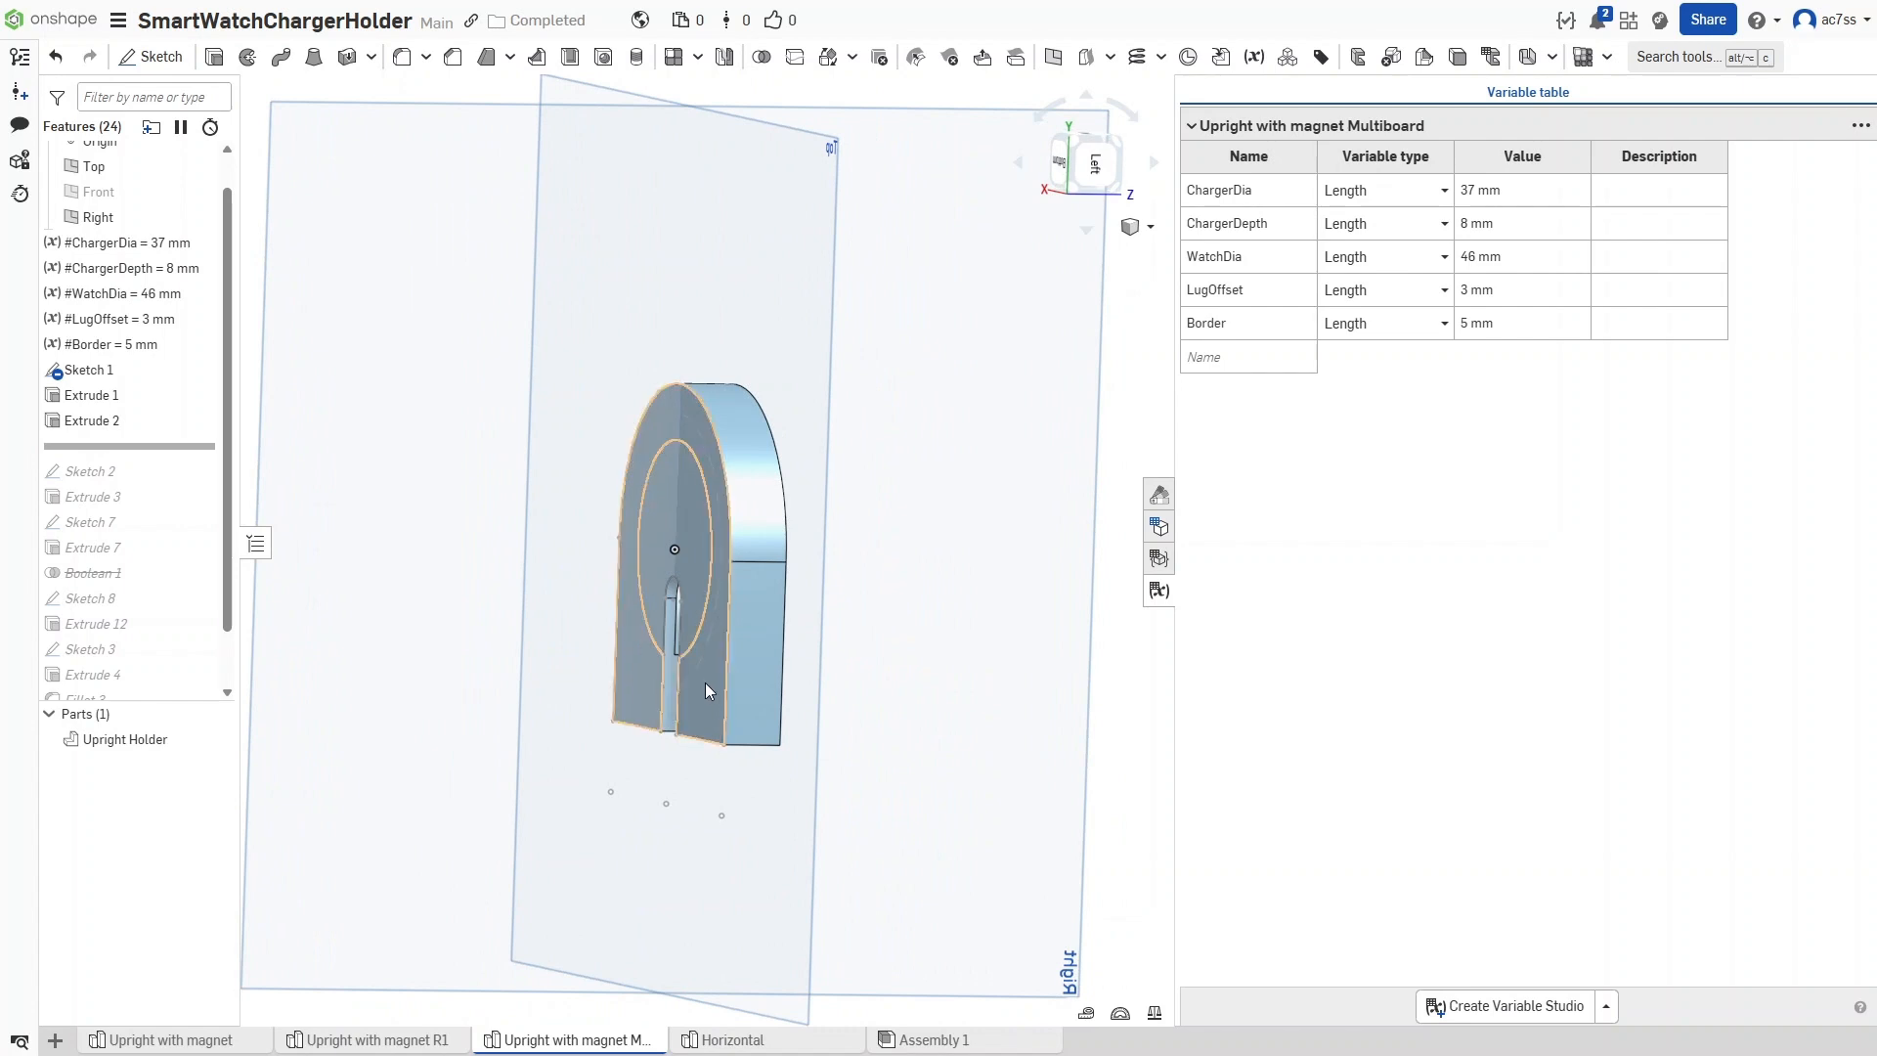
right_drag(666, 689, 710, 645)
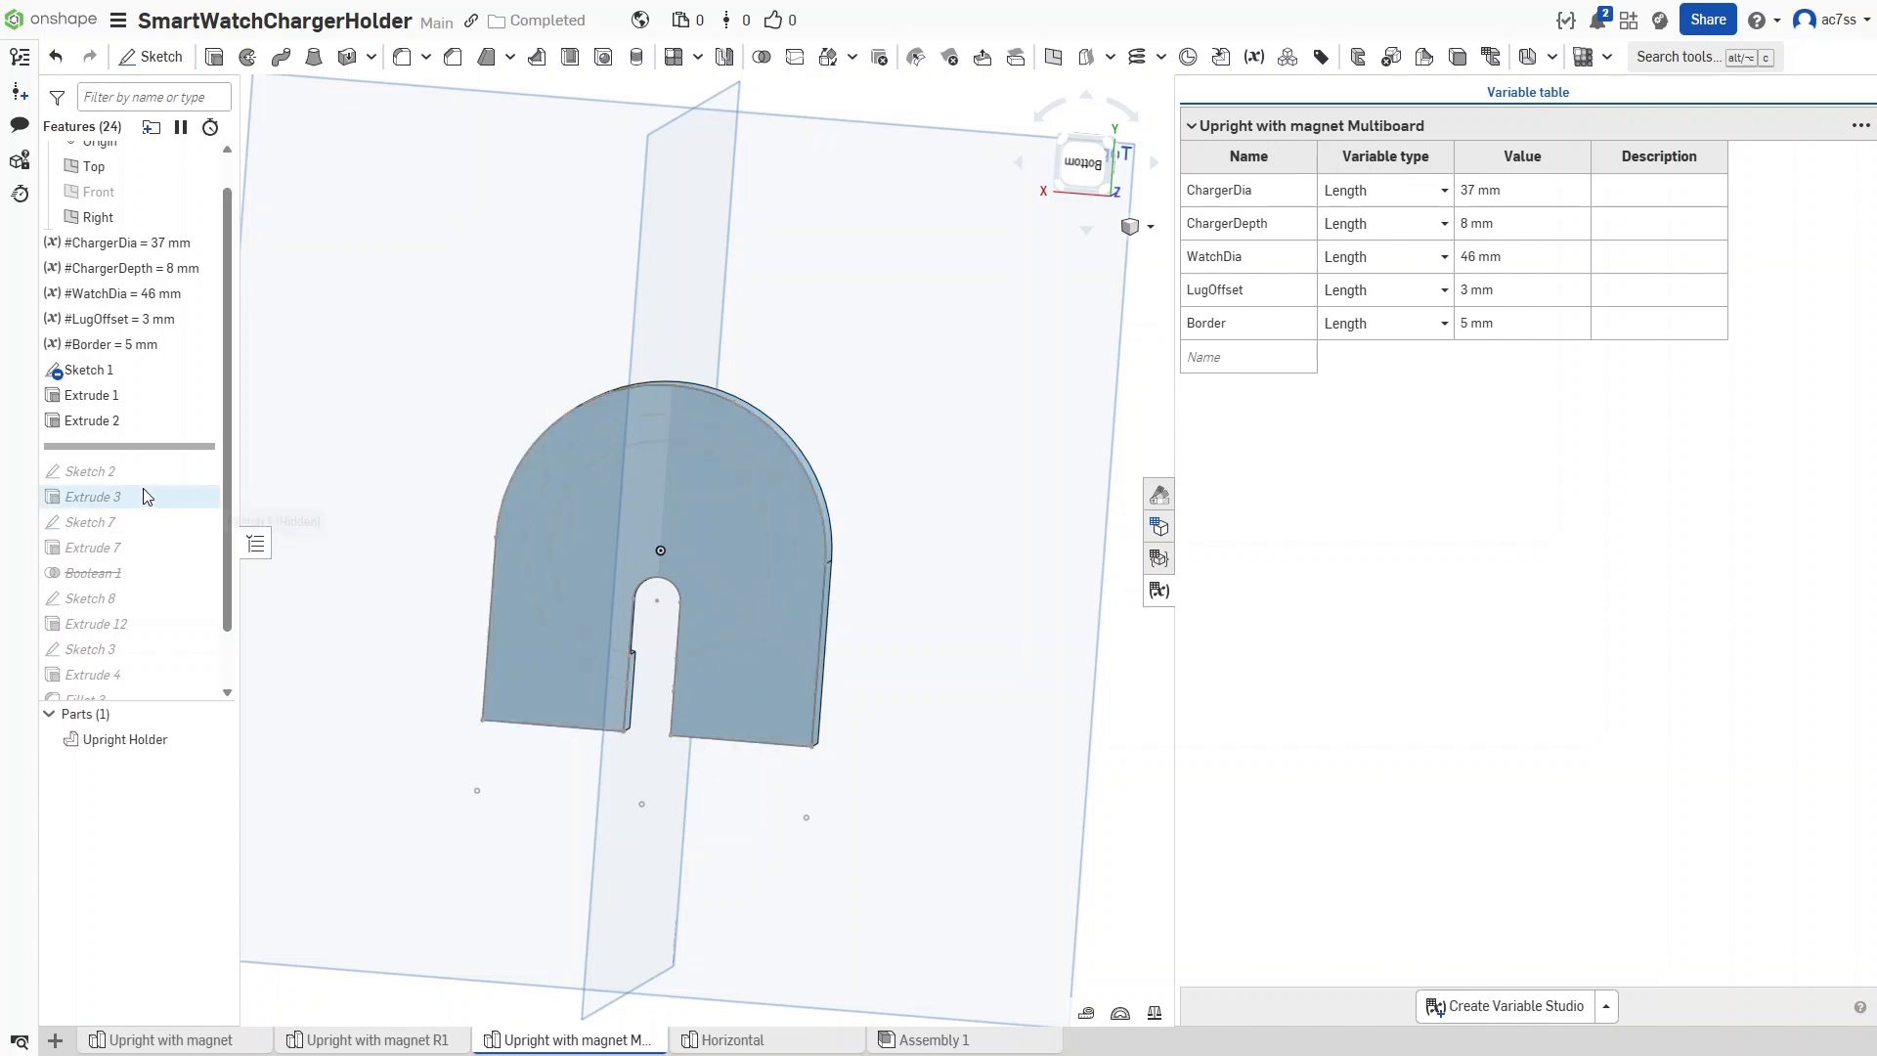
Open Extrude 2, review its depth, starting offset and merge scope against the model, and close it
double_click(113, 425)
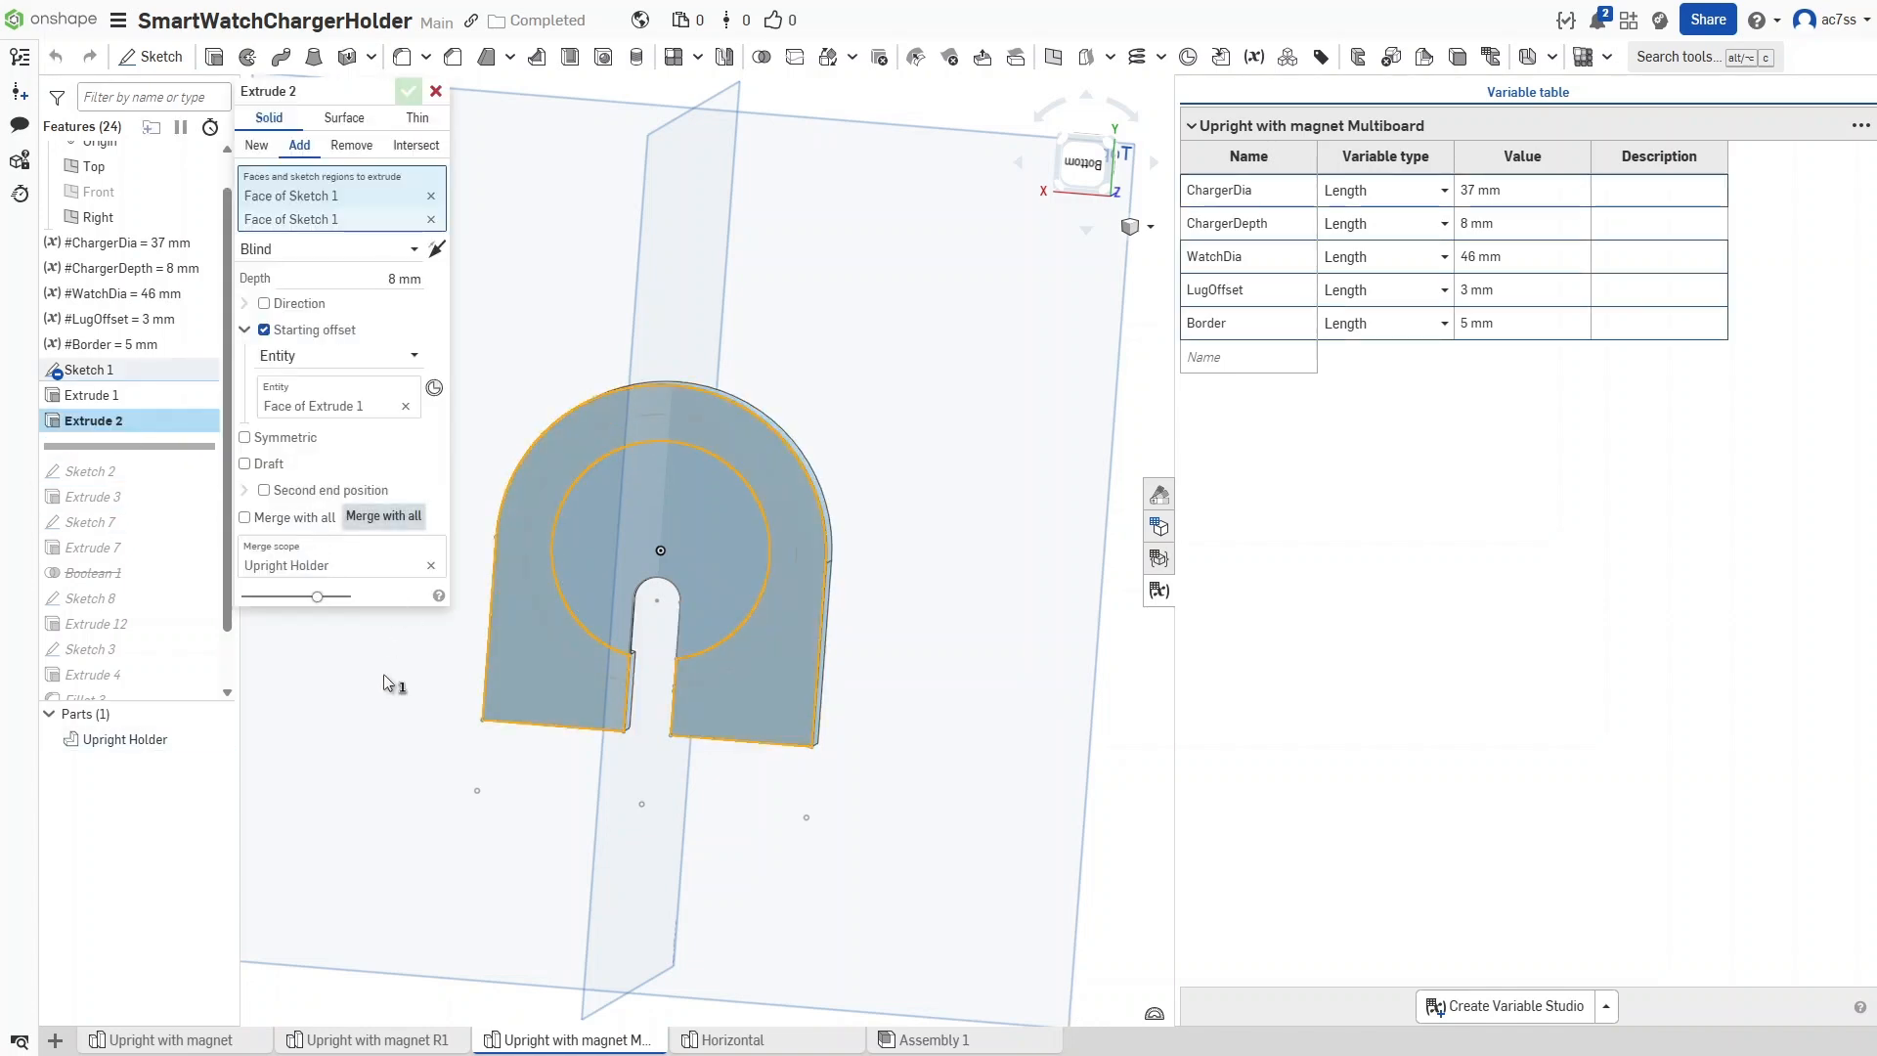
right_drag(385, 678, 248, 693)
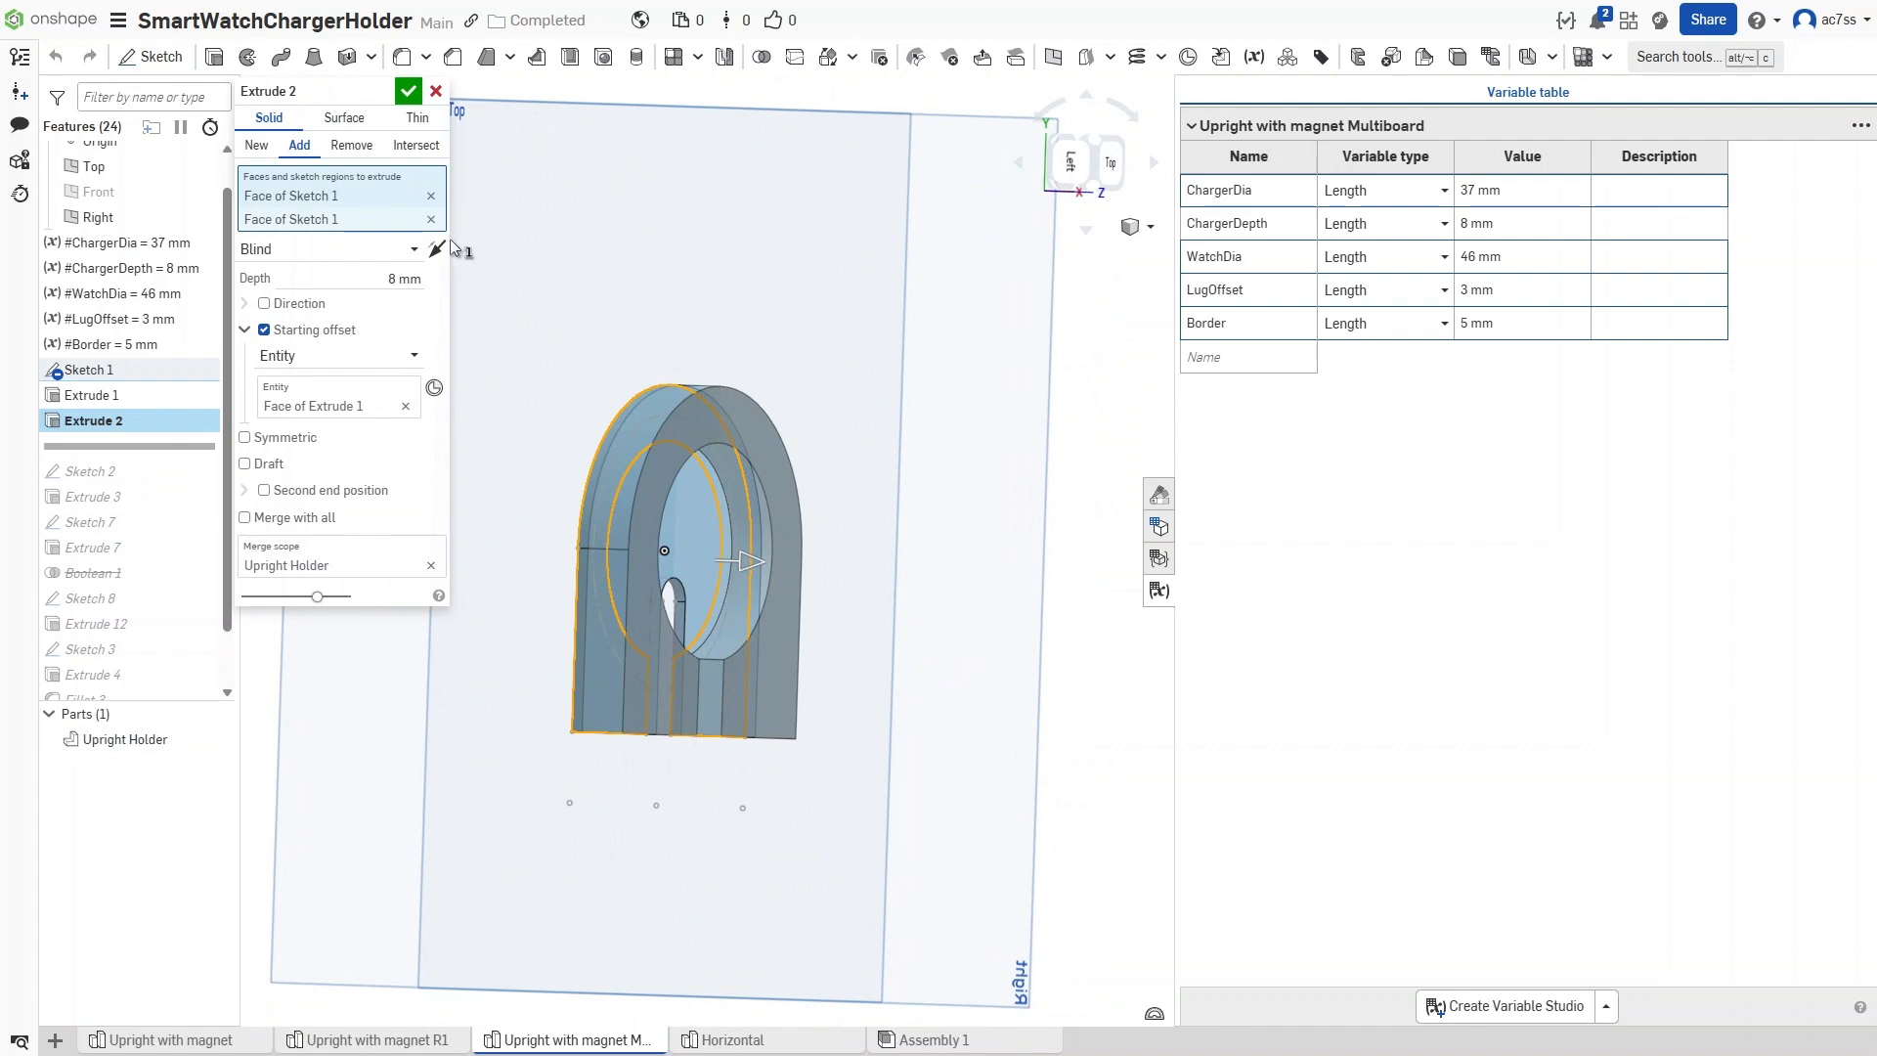
mouse_move(399, 280)
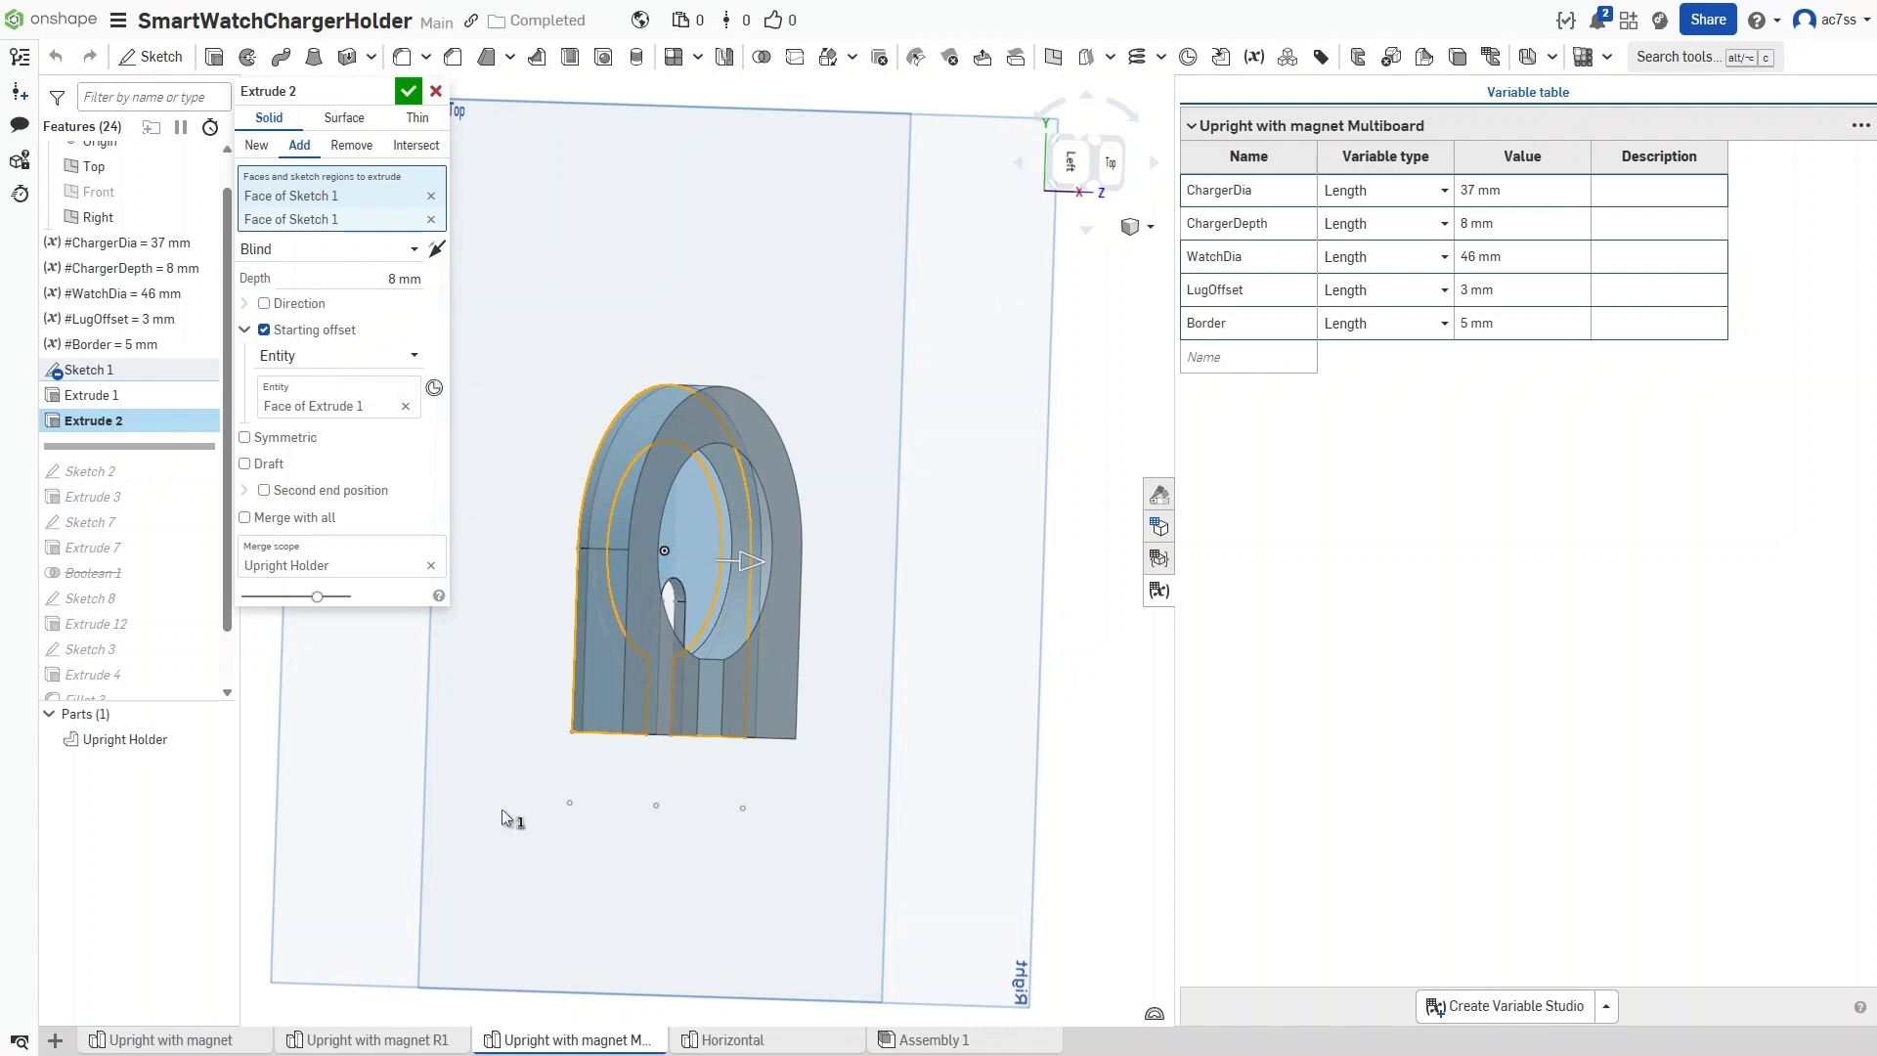
right_drag(502, 811, 438, 810)
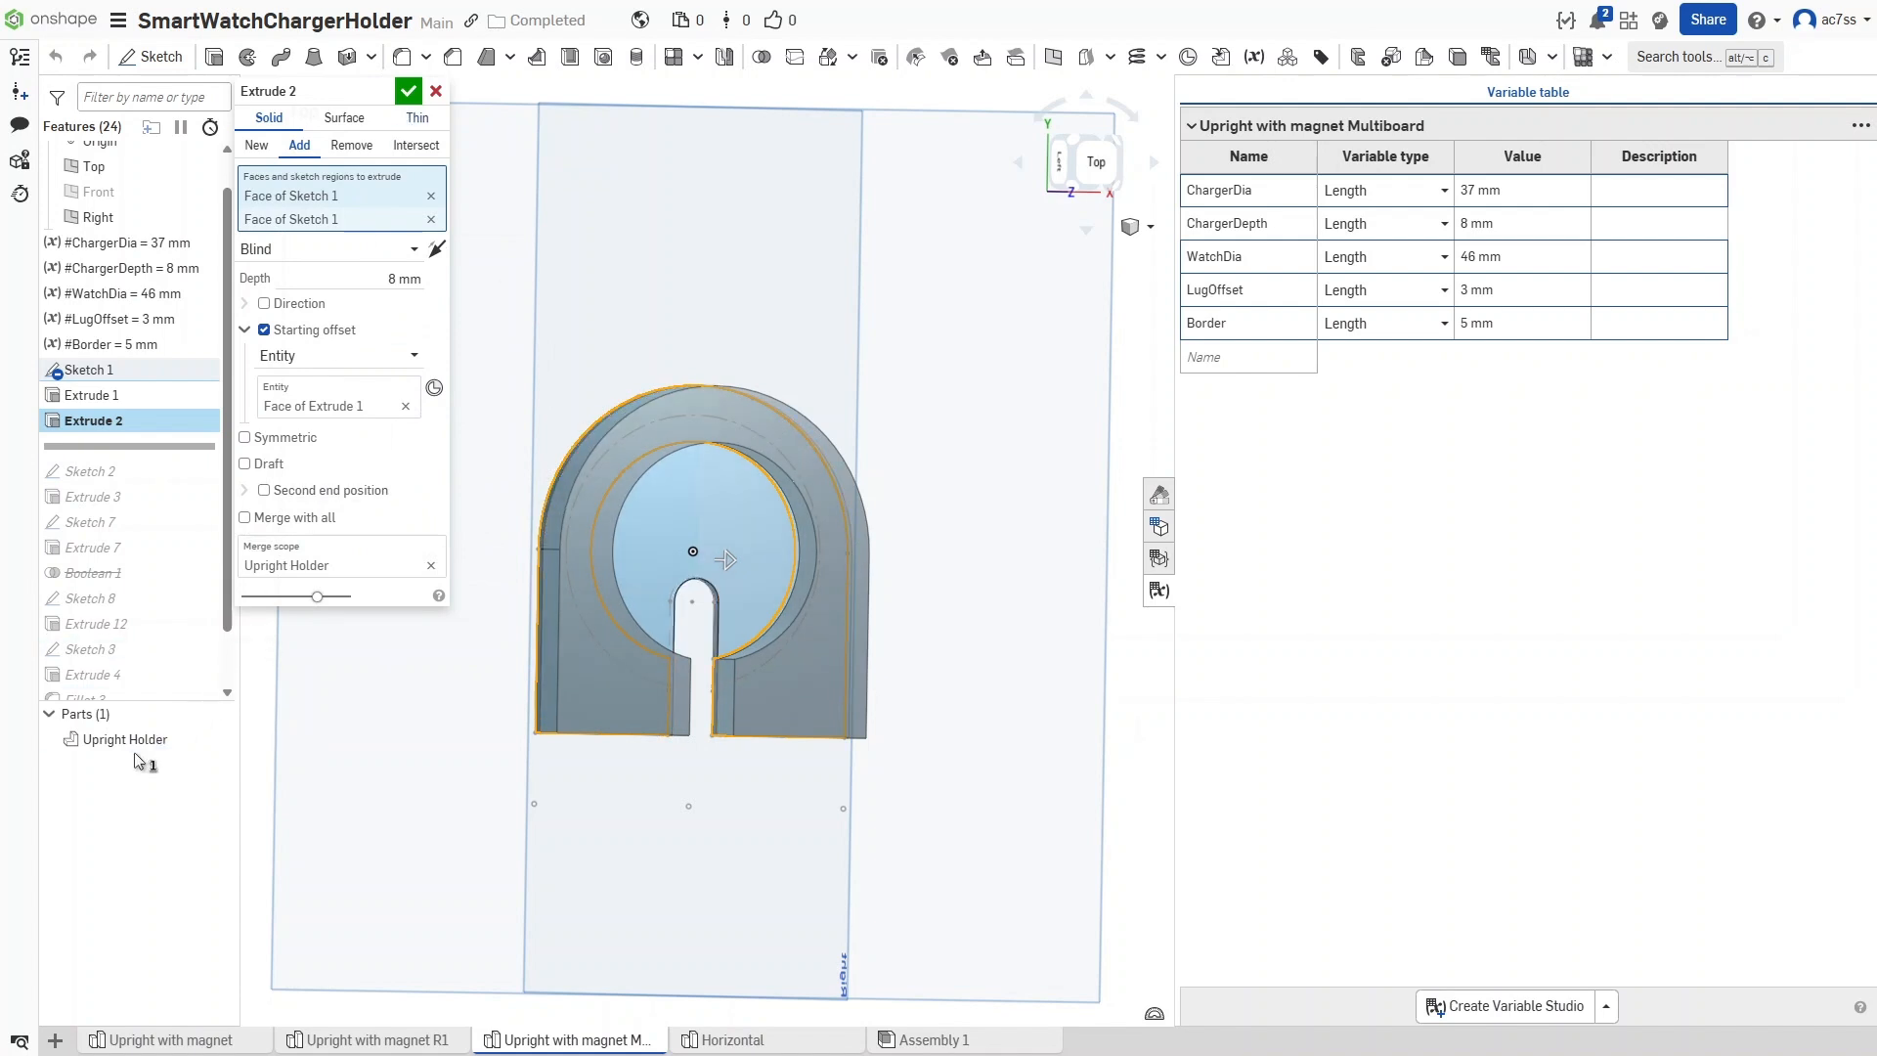
click(409, 91)
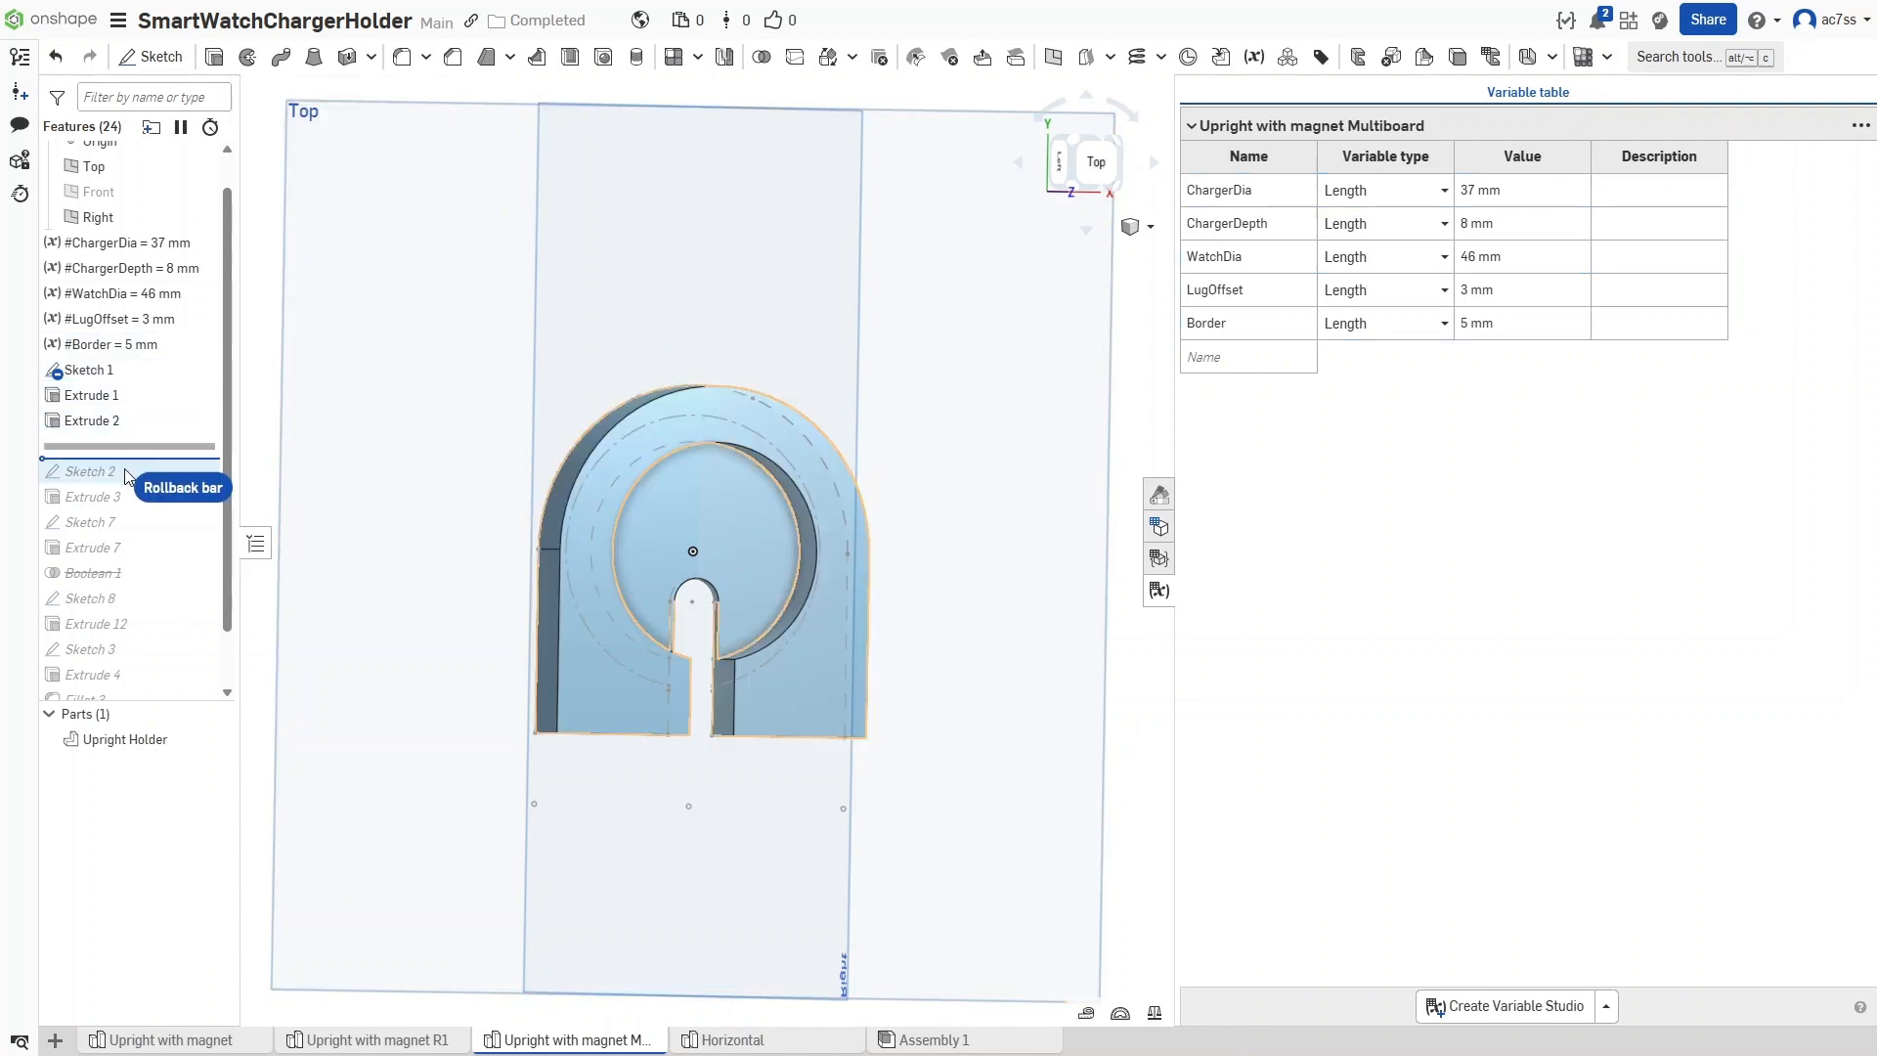
Roll the feature history forward past Sketch 2 and show its L-shaped profile in a side view
drag(125, 476, 128, 489)
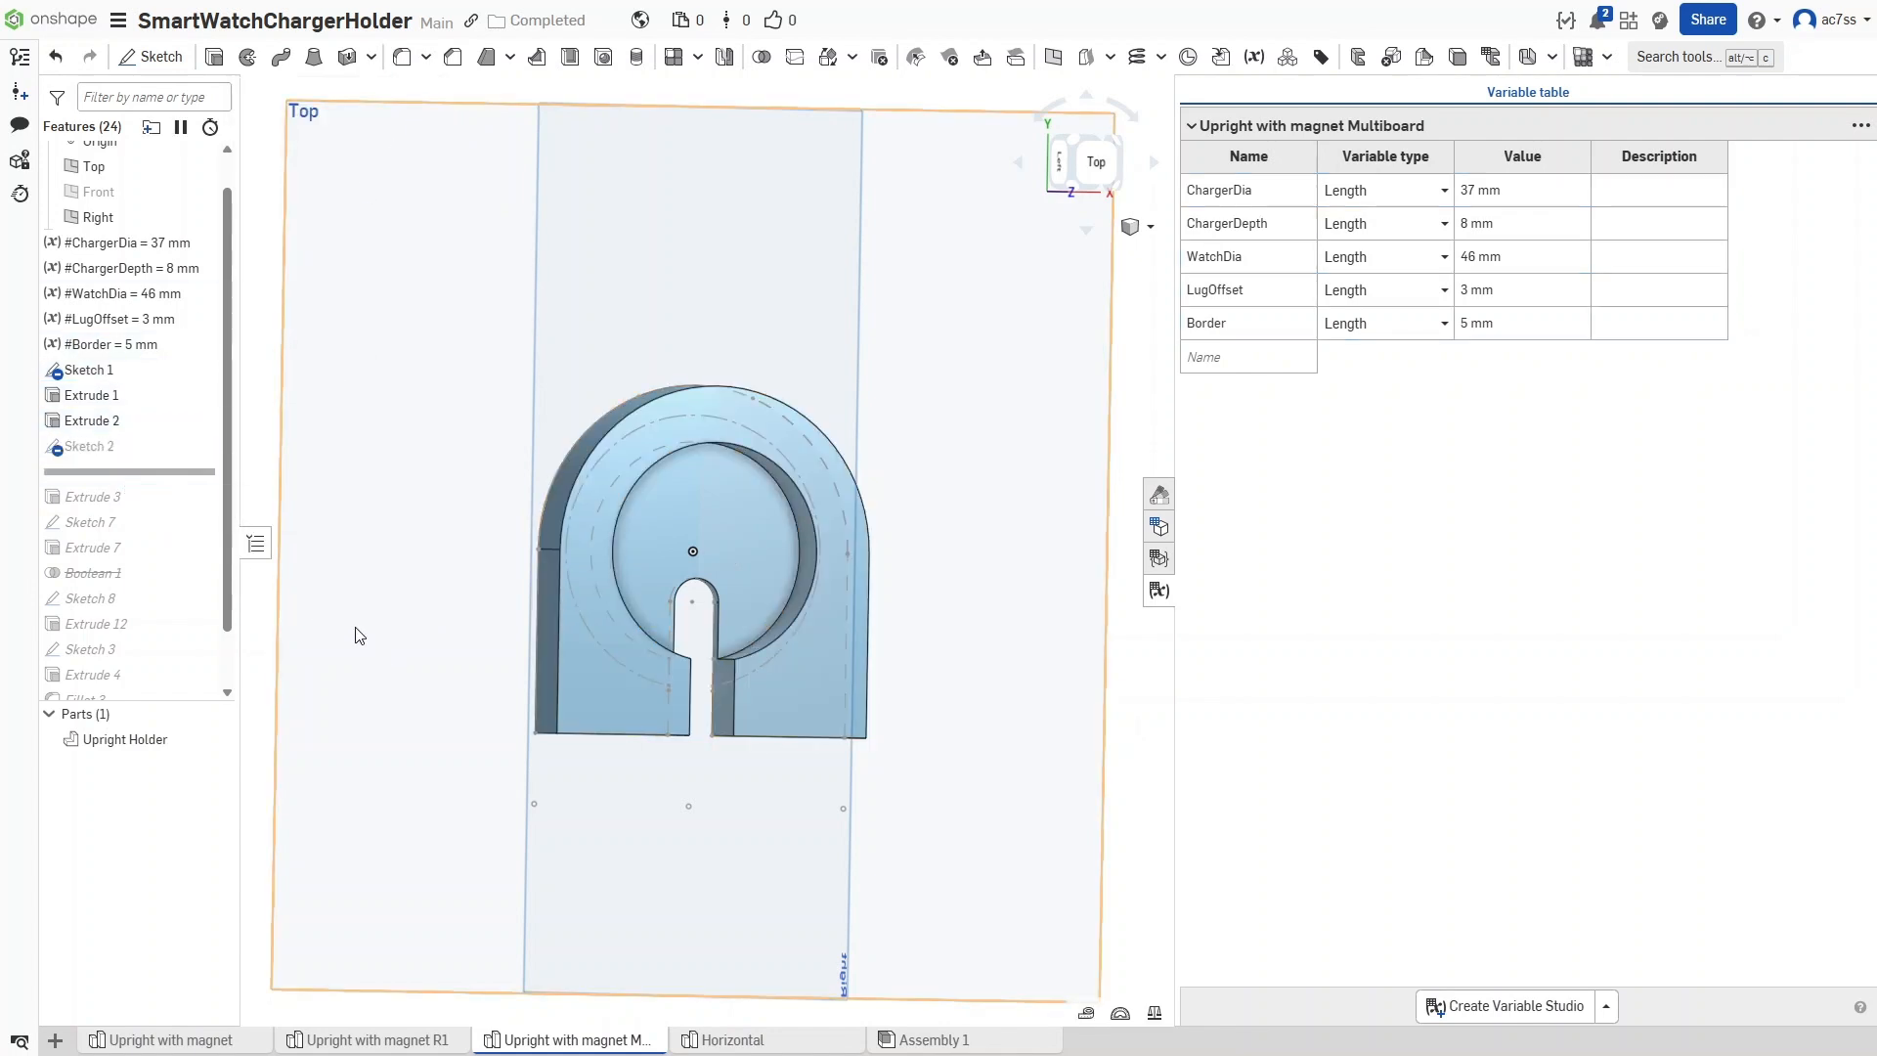
click(202, 447)
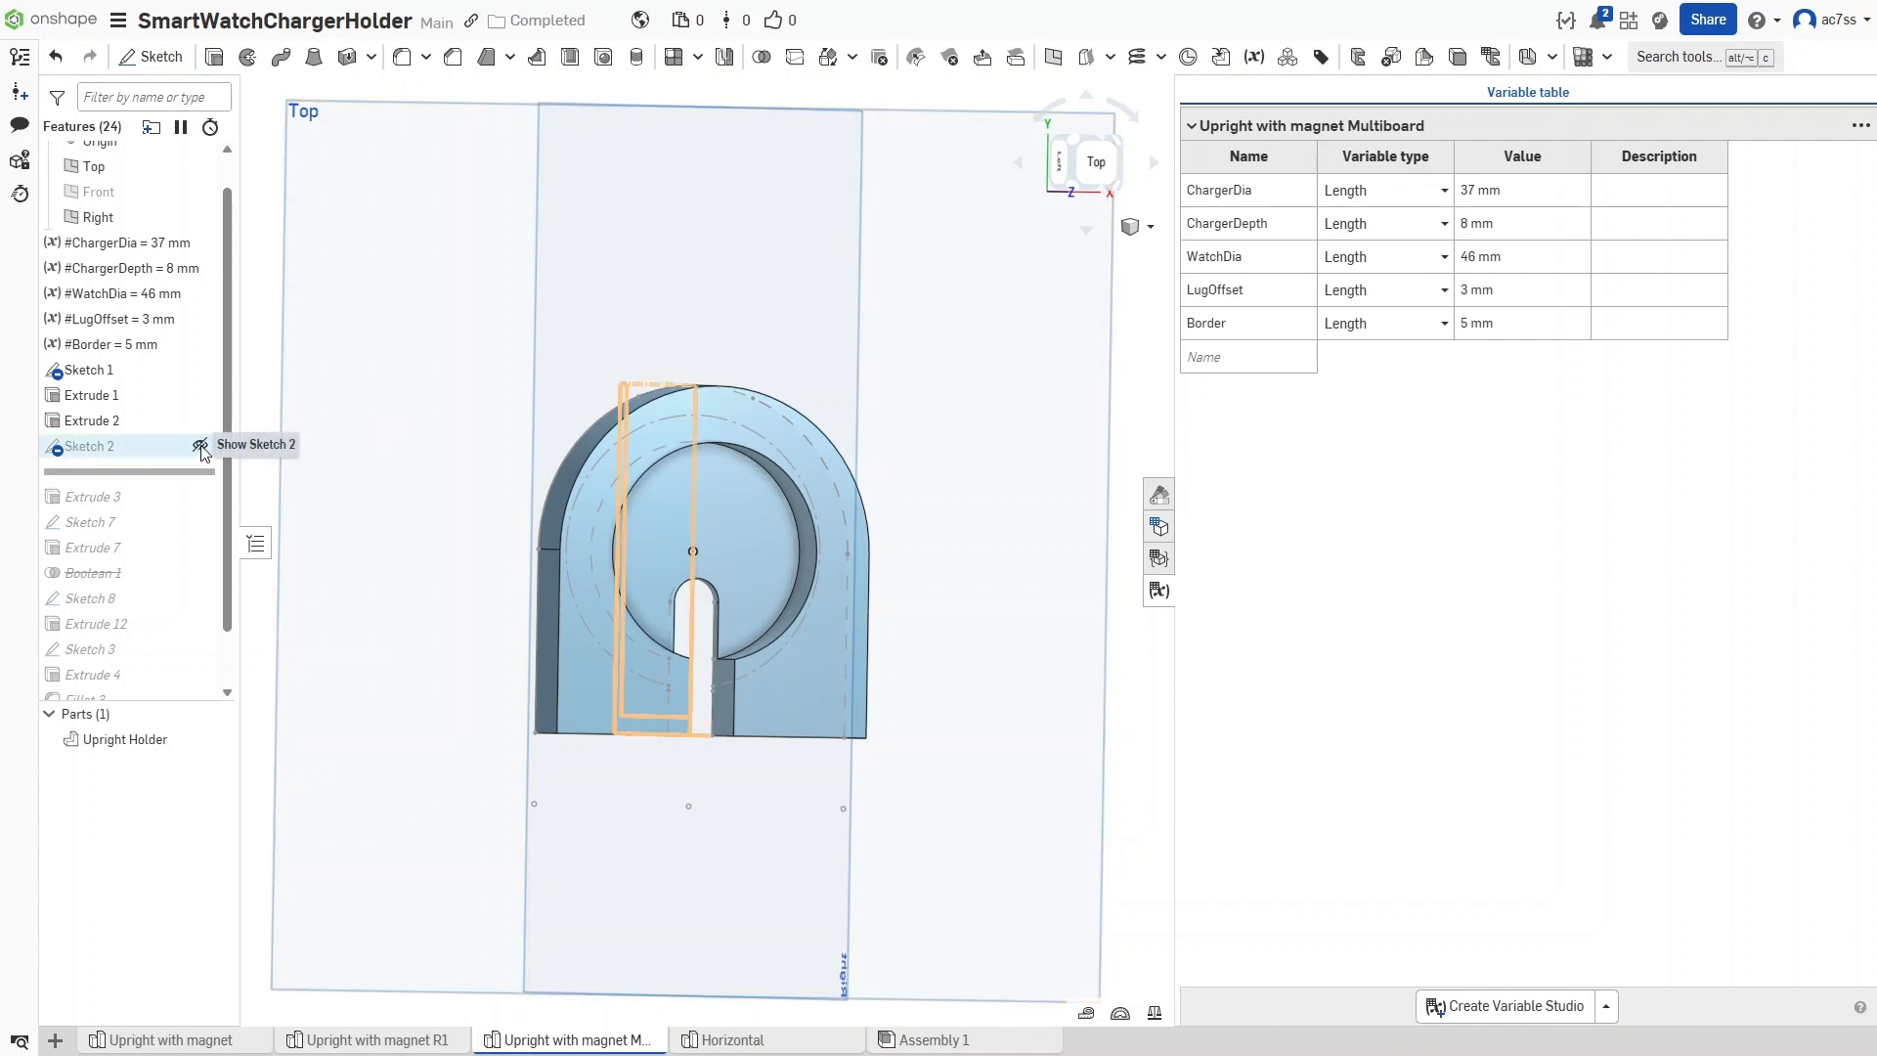
right_drag(329, 602, 449, 650)
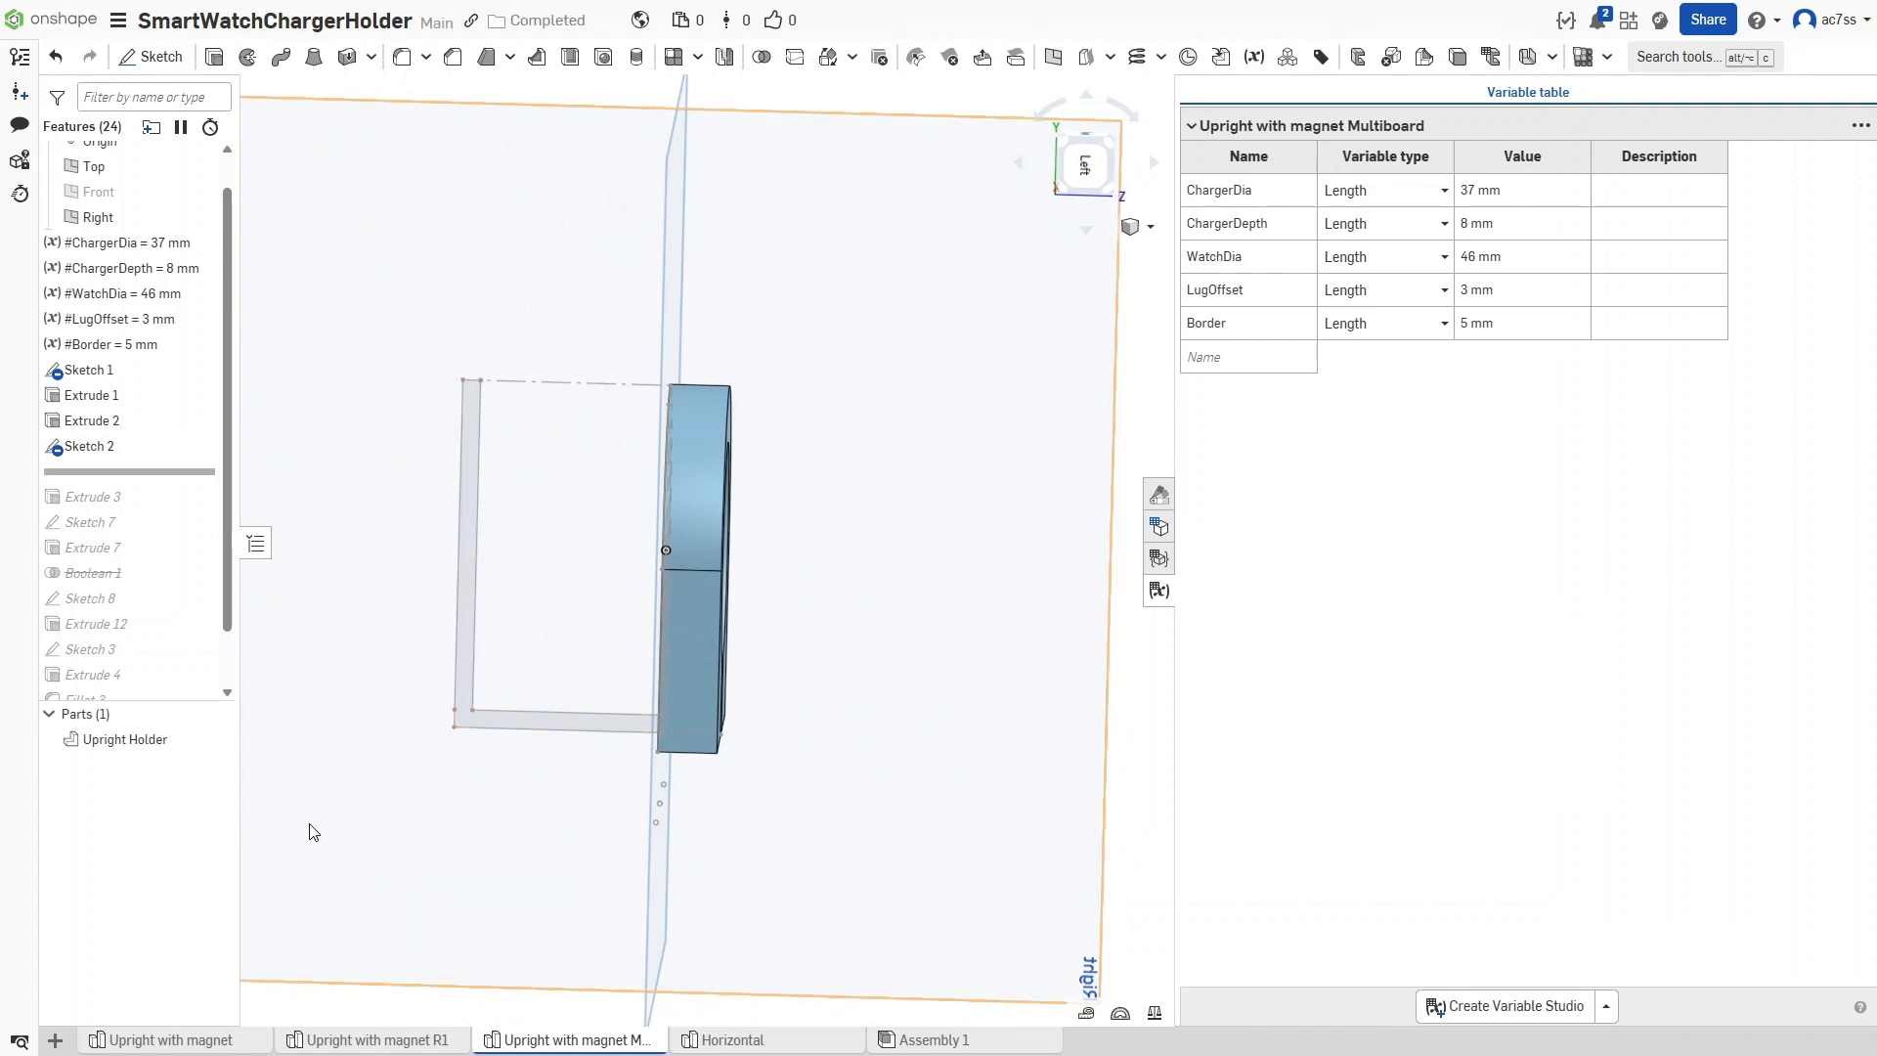
mouse_move(312, 831)
right_down()
mouse_move(348, 848)
mouse_move(315, 829)
right_up()
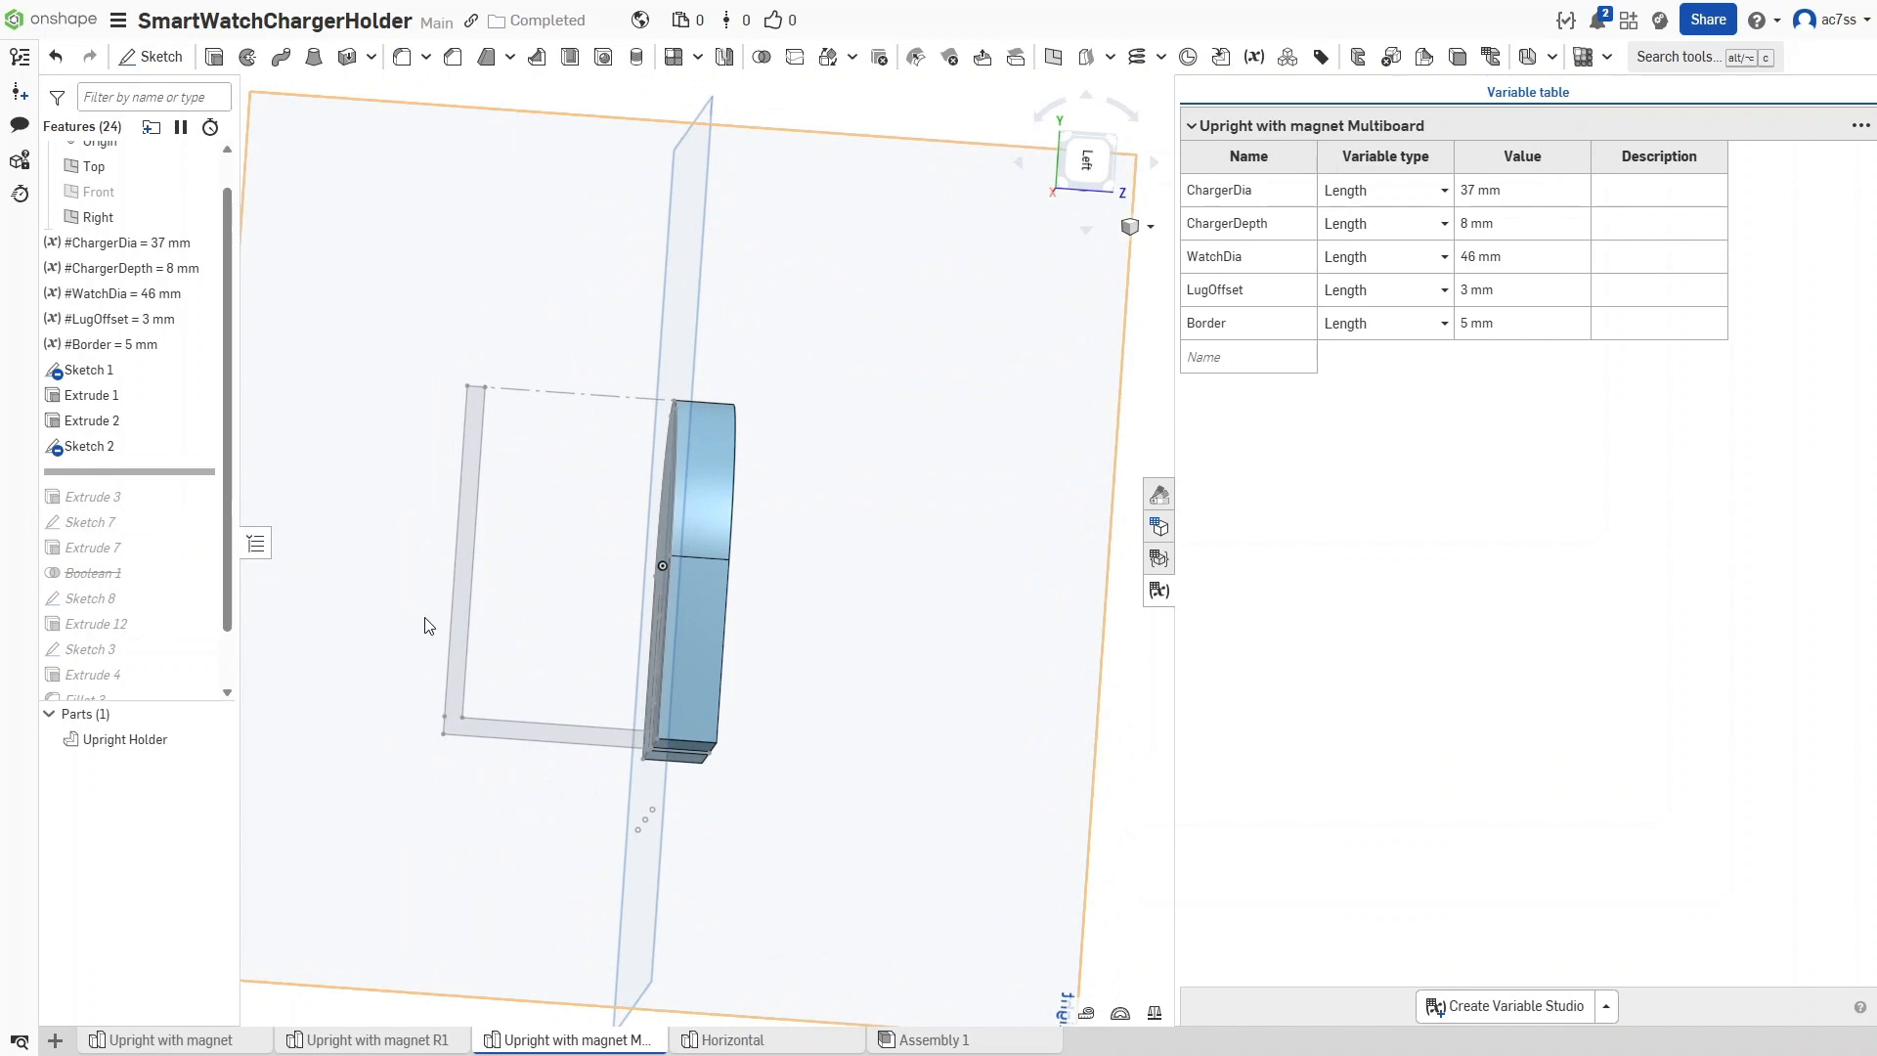
Open Sketch 2, examine the L-profile's dimensions and its lower corner, and close it
double_click(95, 447)
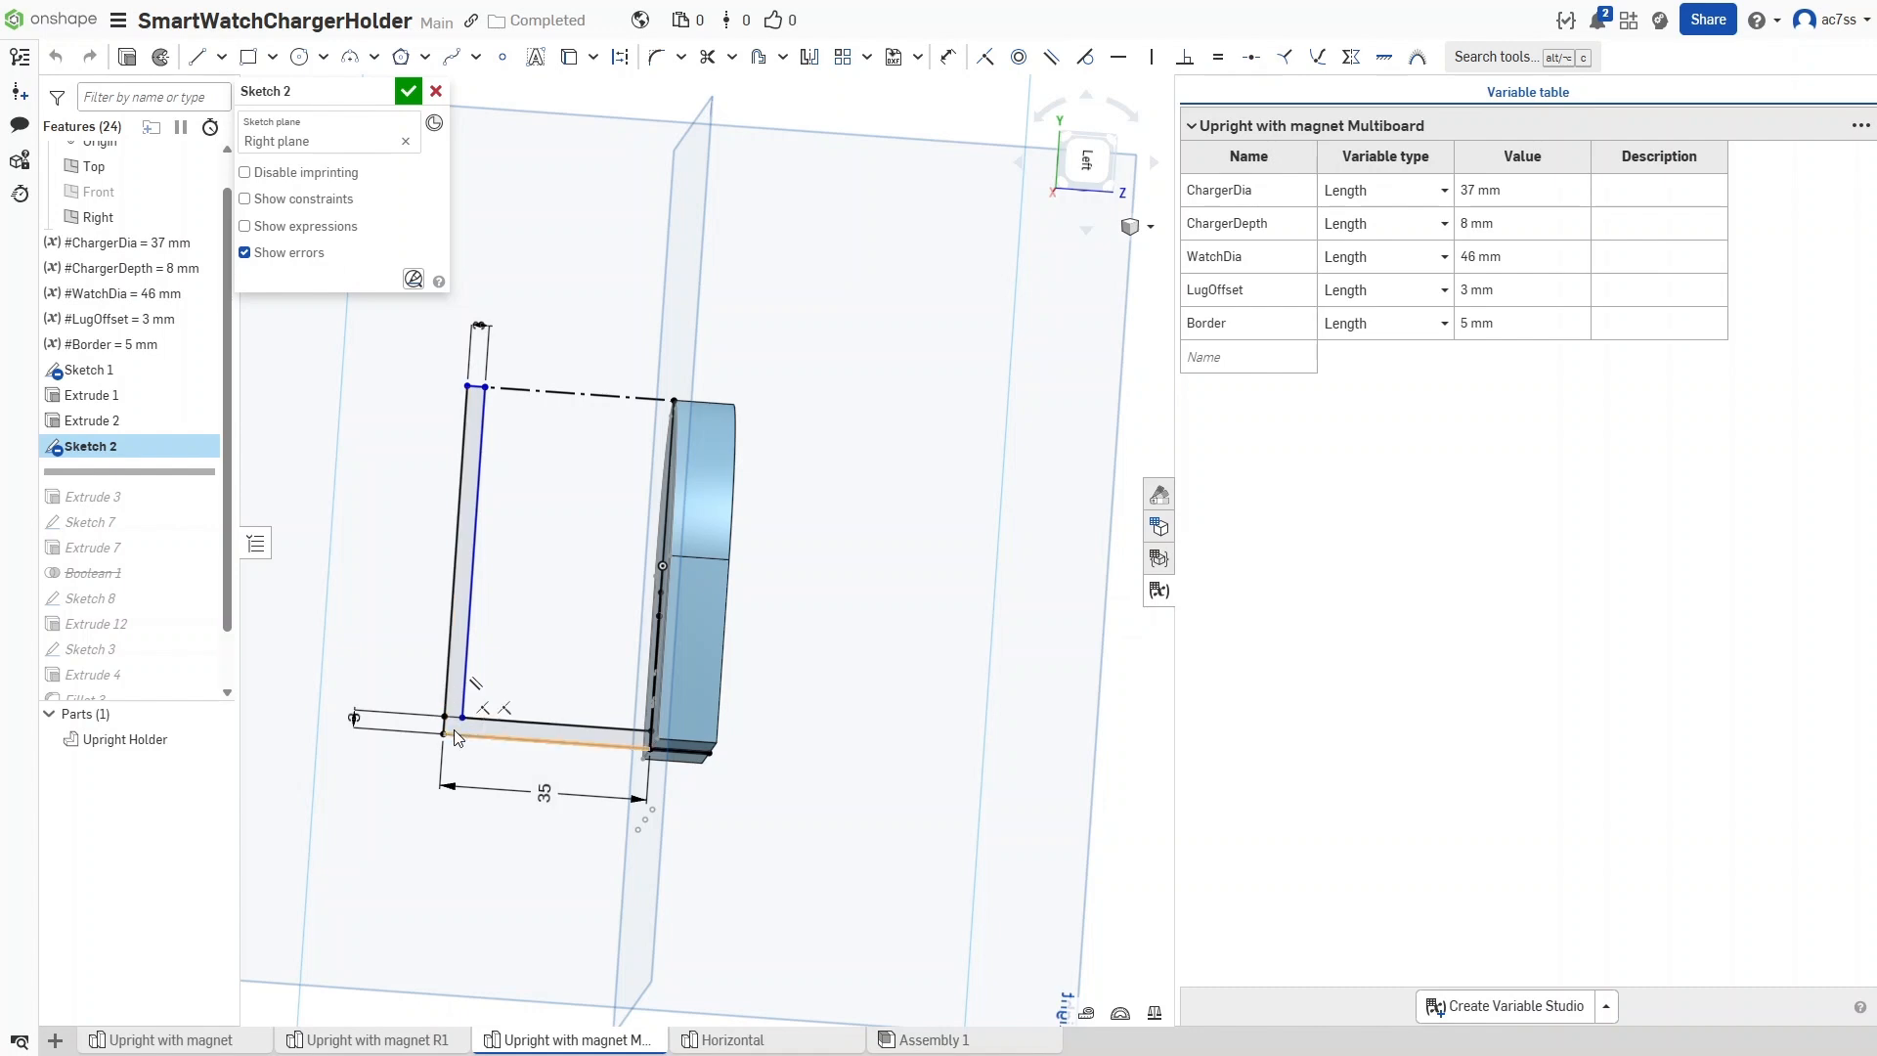
scroll(454, 728, up, 6)
click(508, 381)
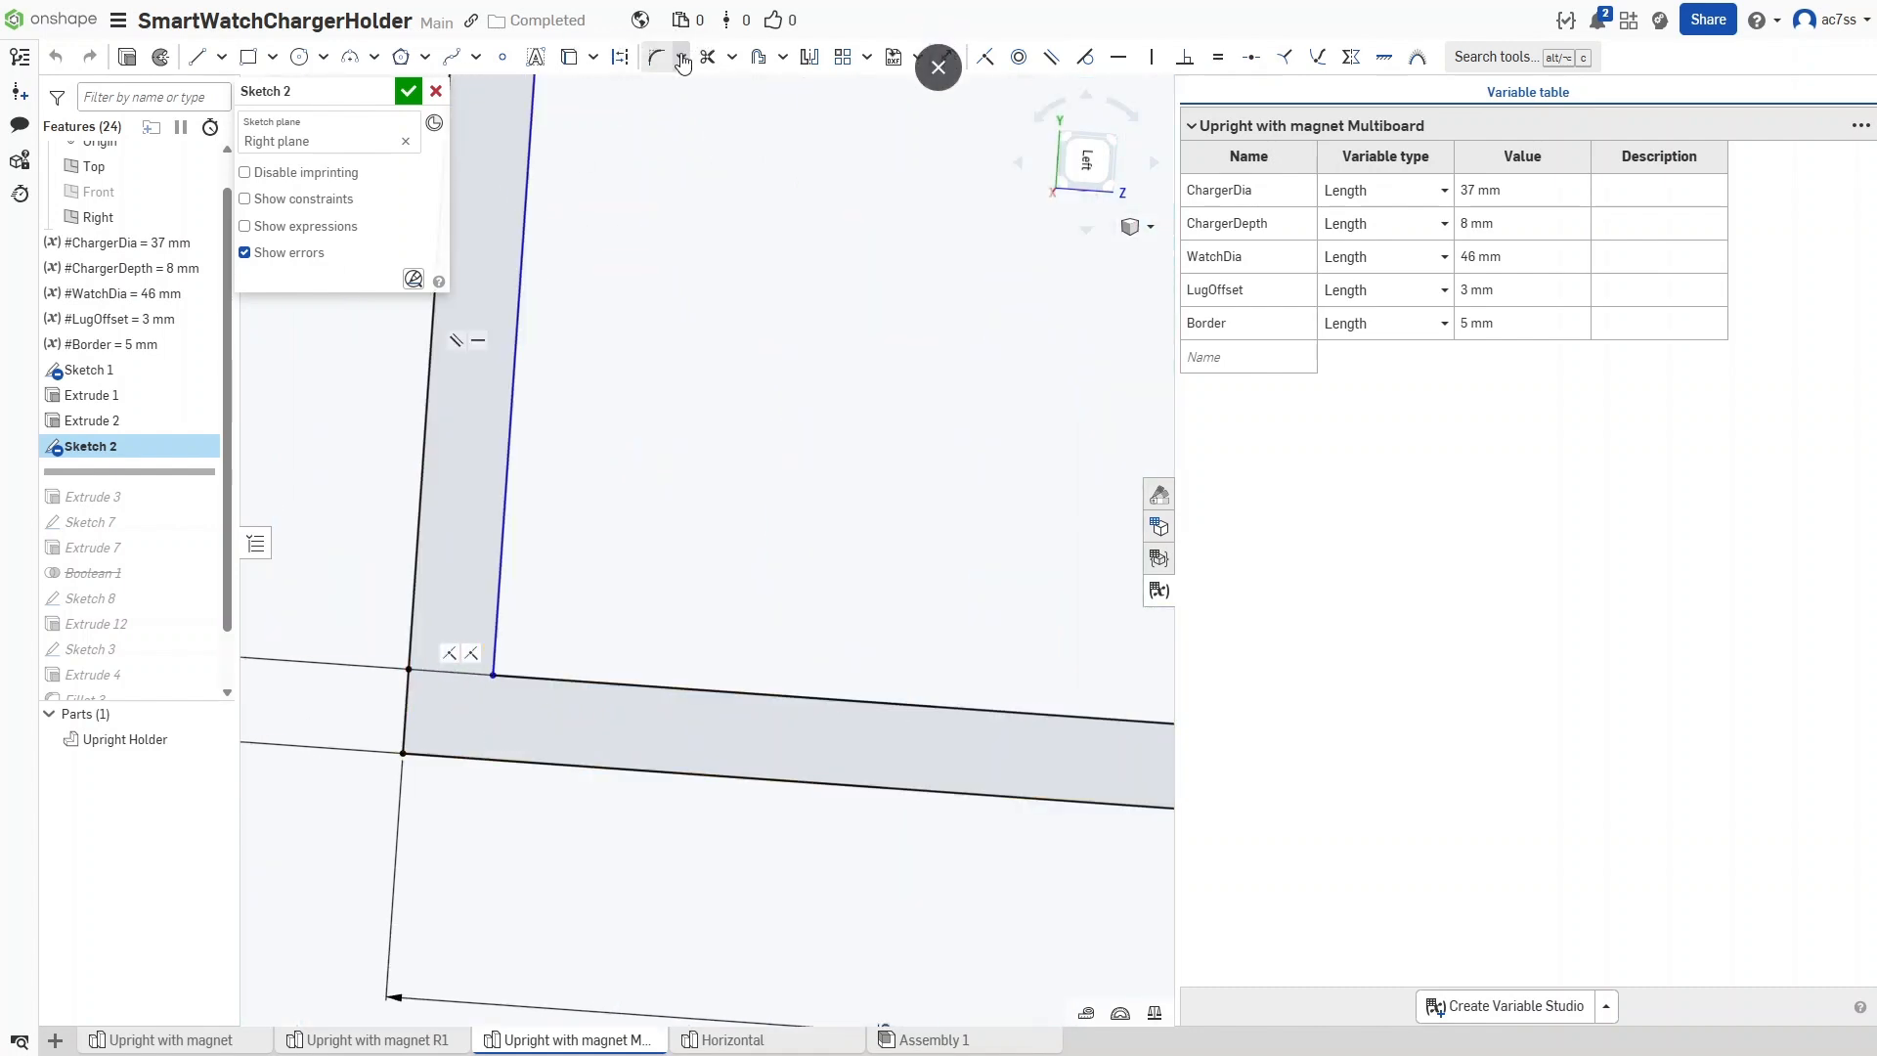
click(708, 56)
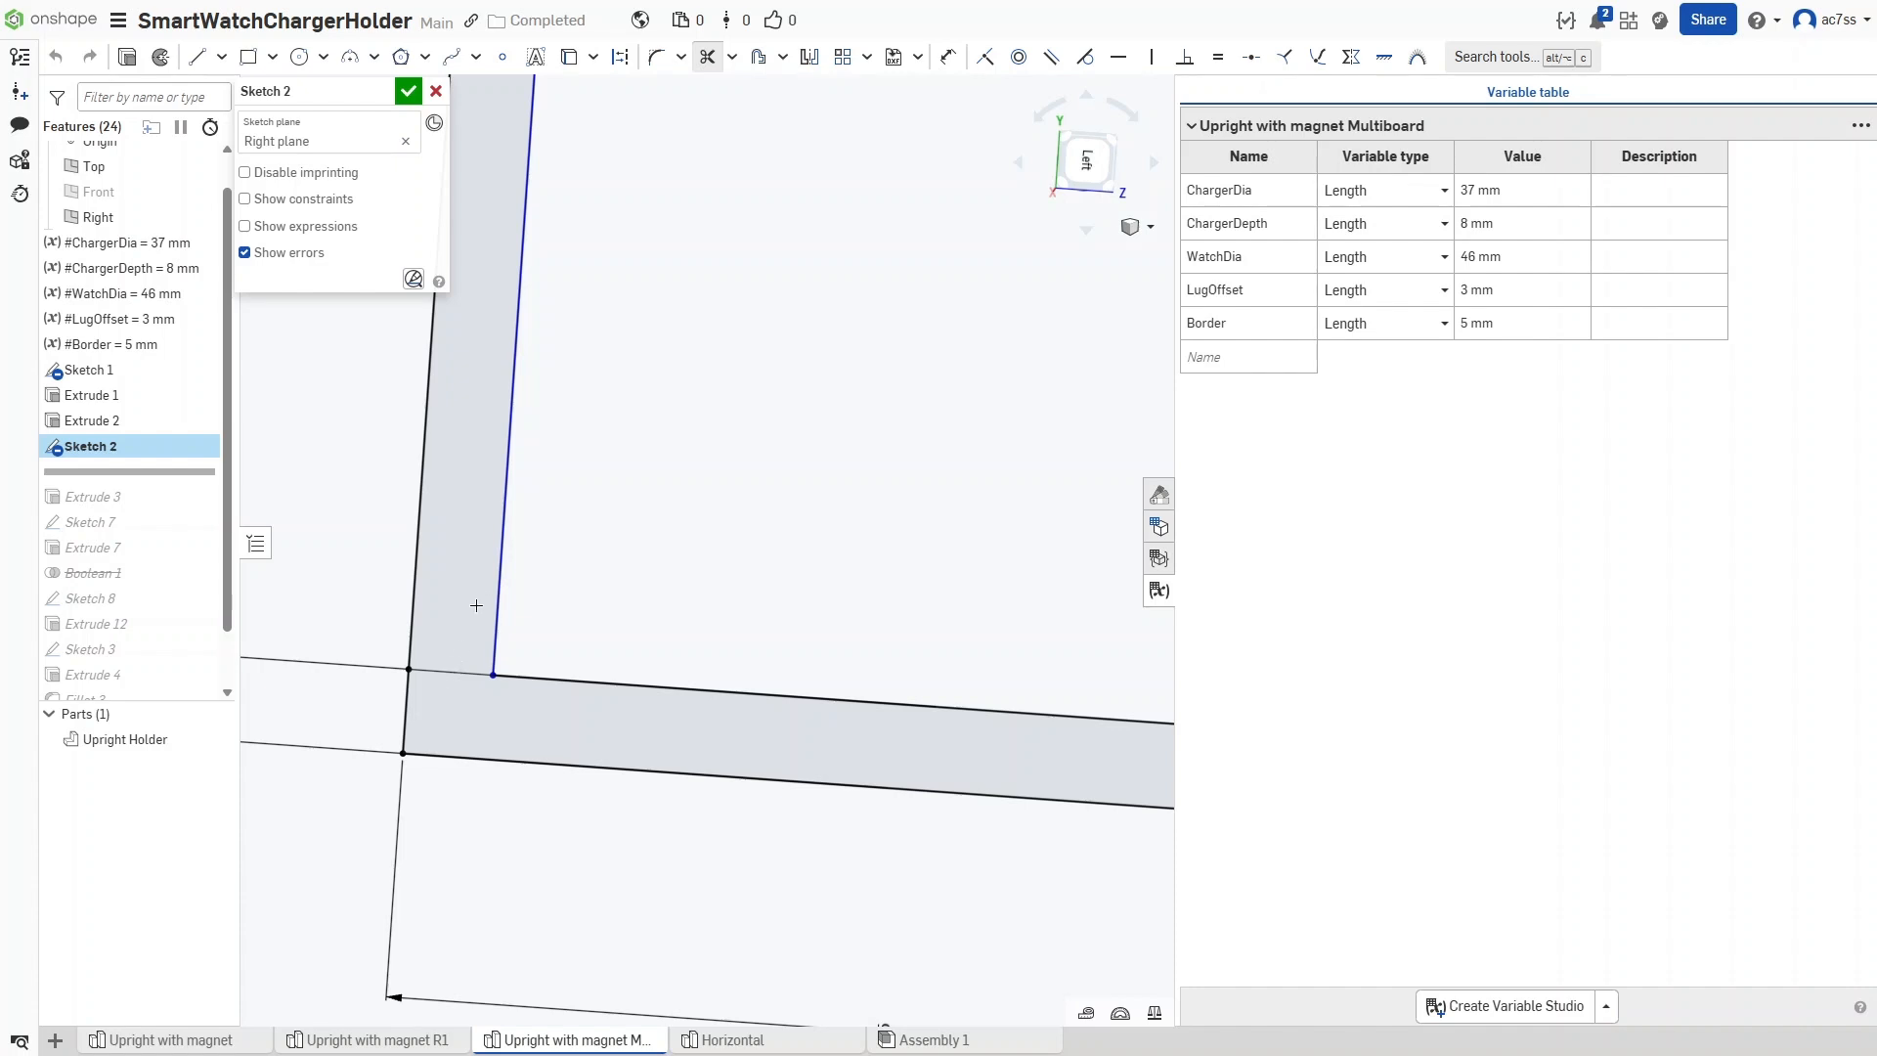
scroll(476, 648, down, 5)
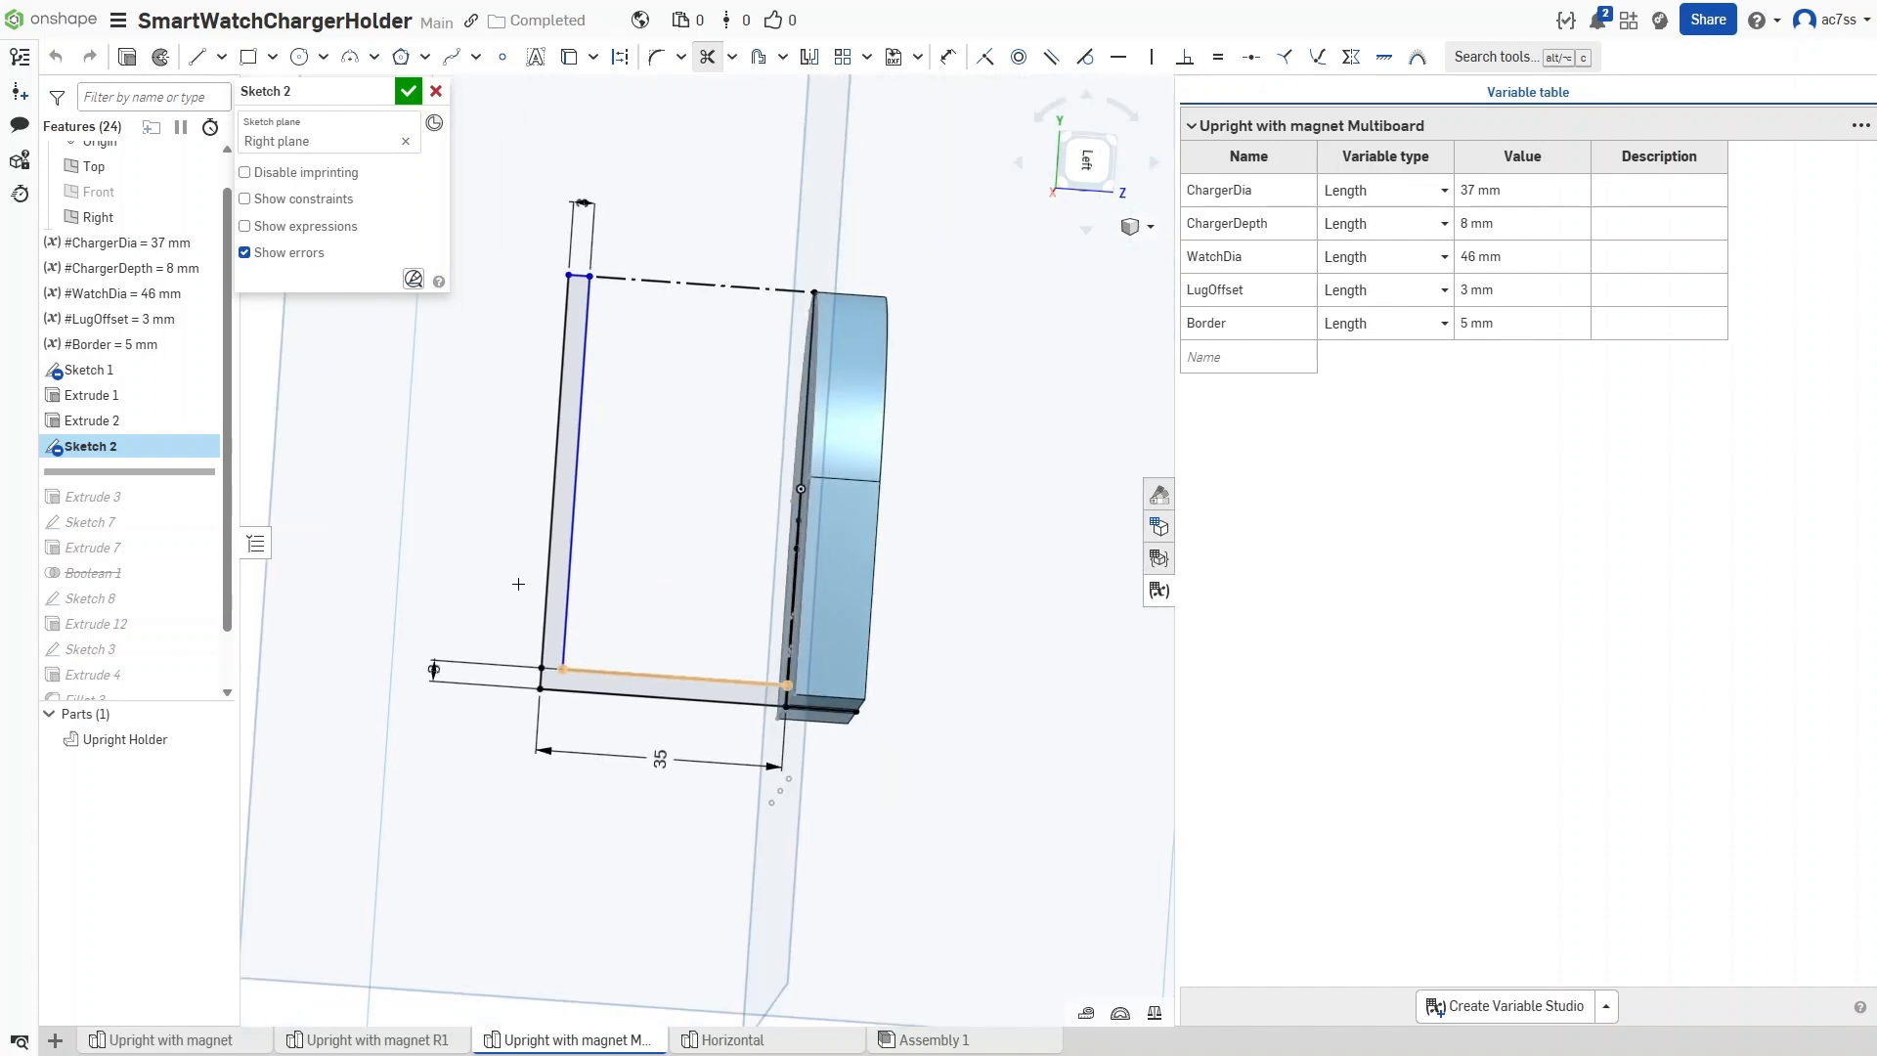
click(408, 91)
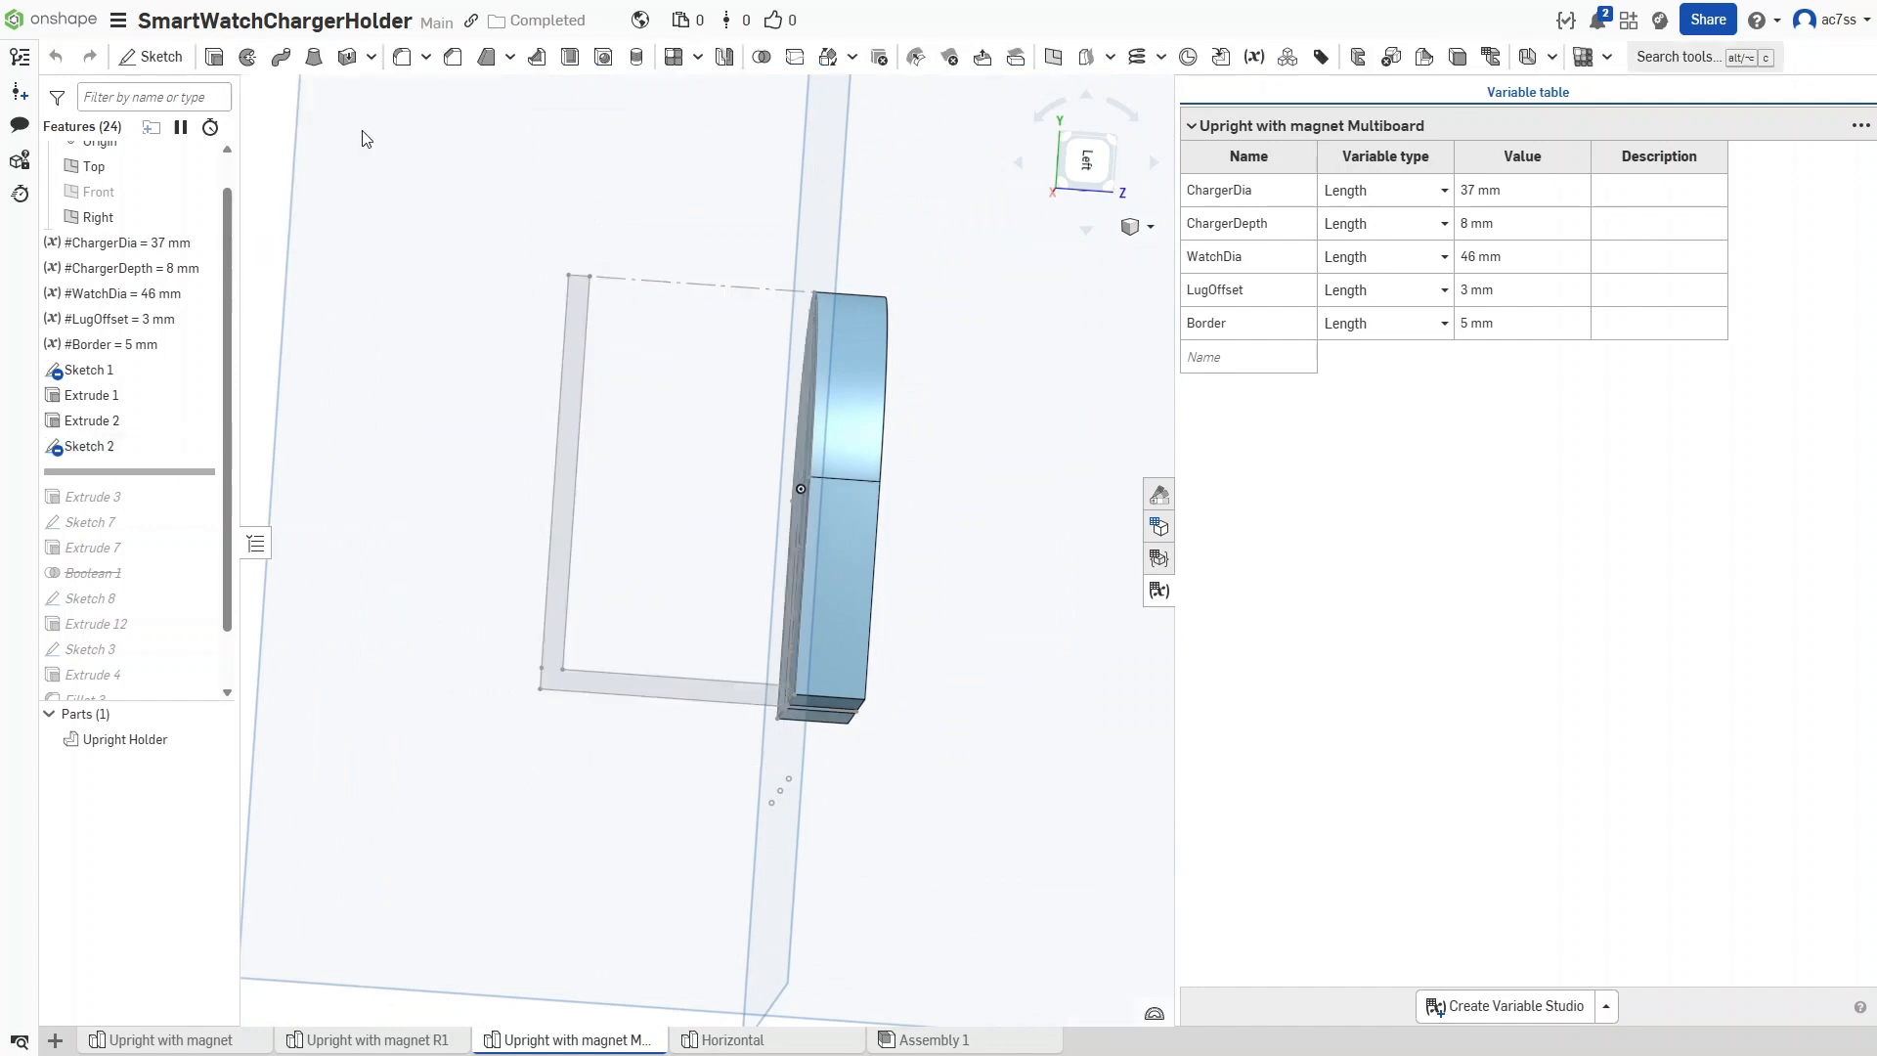
Roll the feature history forward past Extrude 3 and review its two up-to-face end conditions
drag(116, 471, 113, 497)
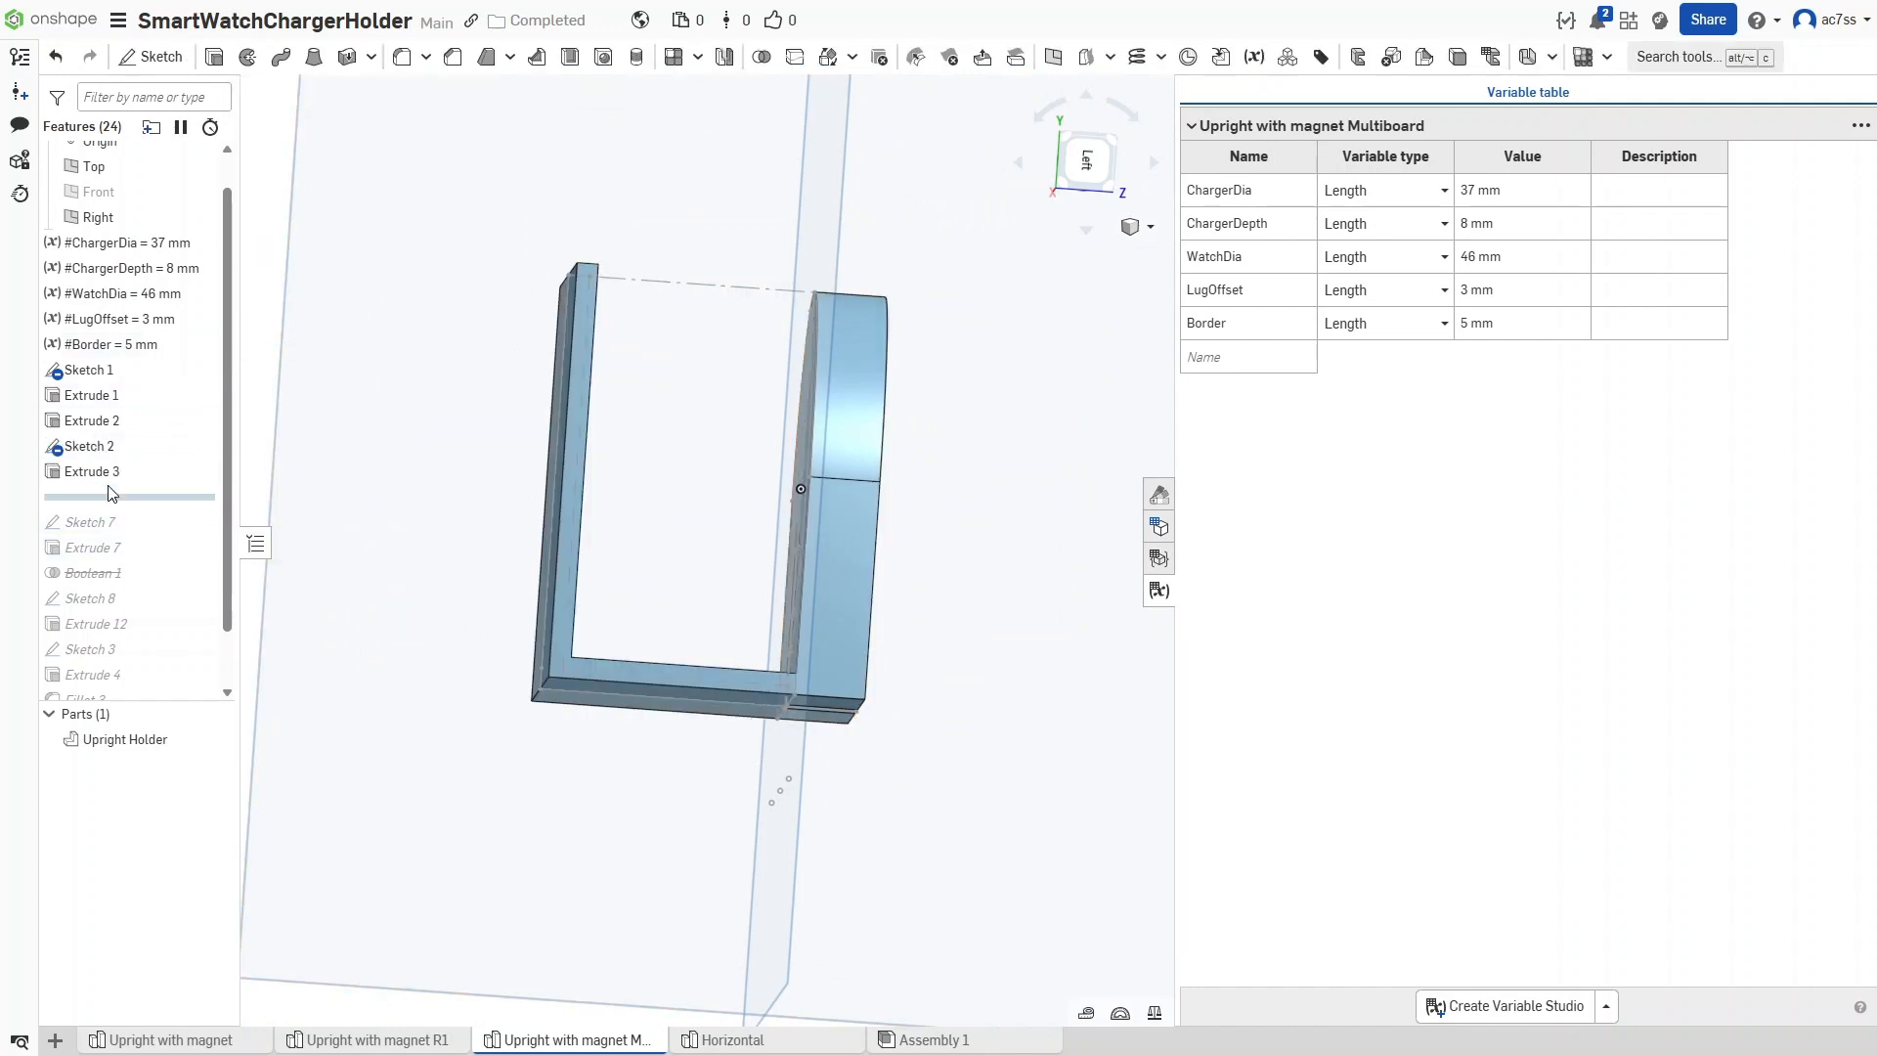
double_click(94, 472)
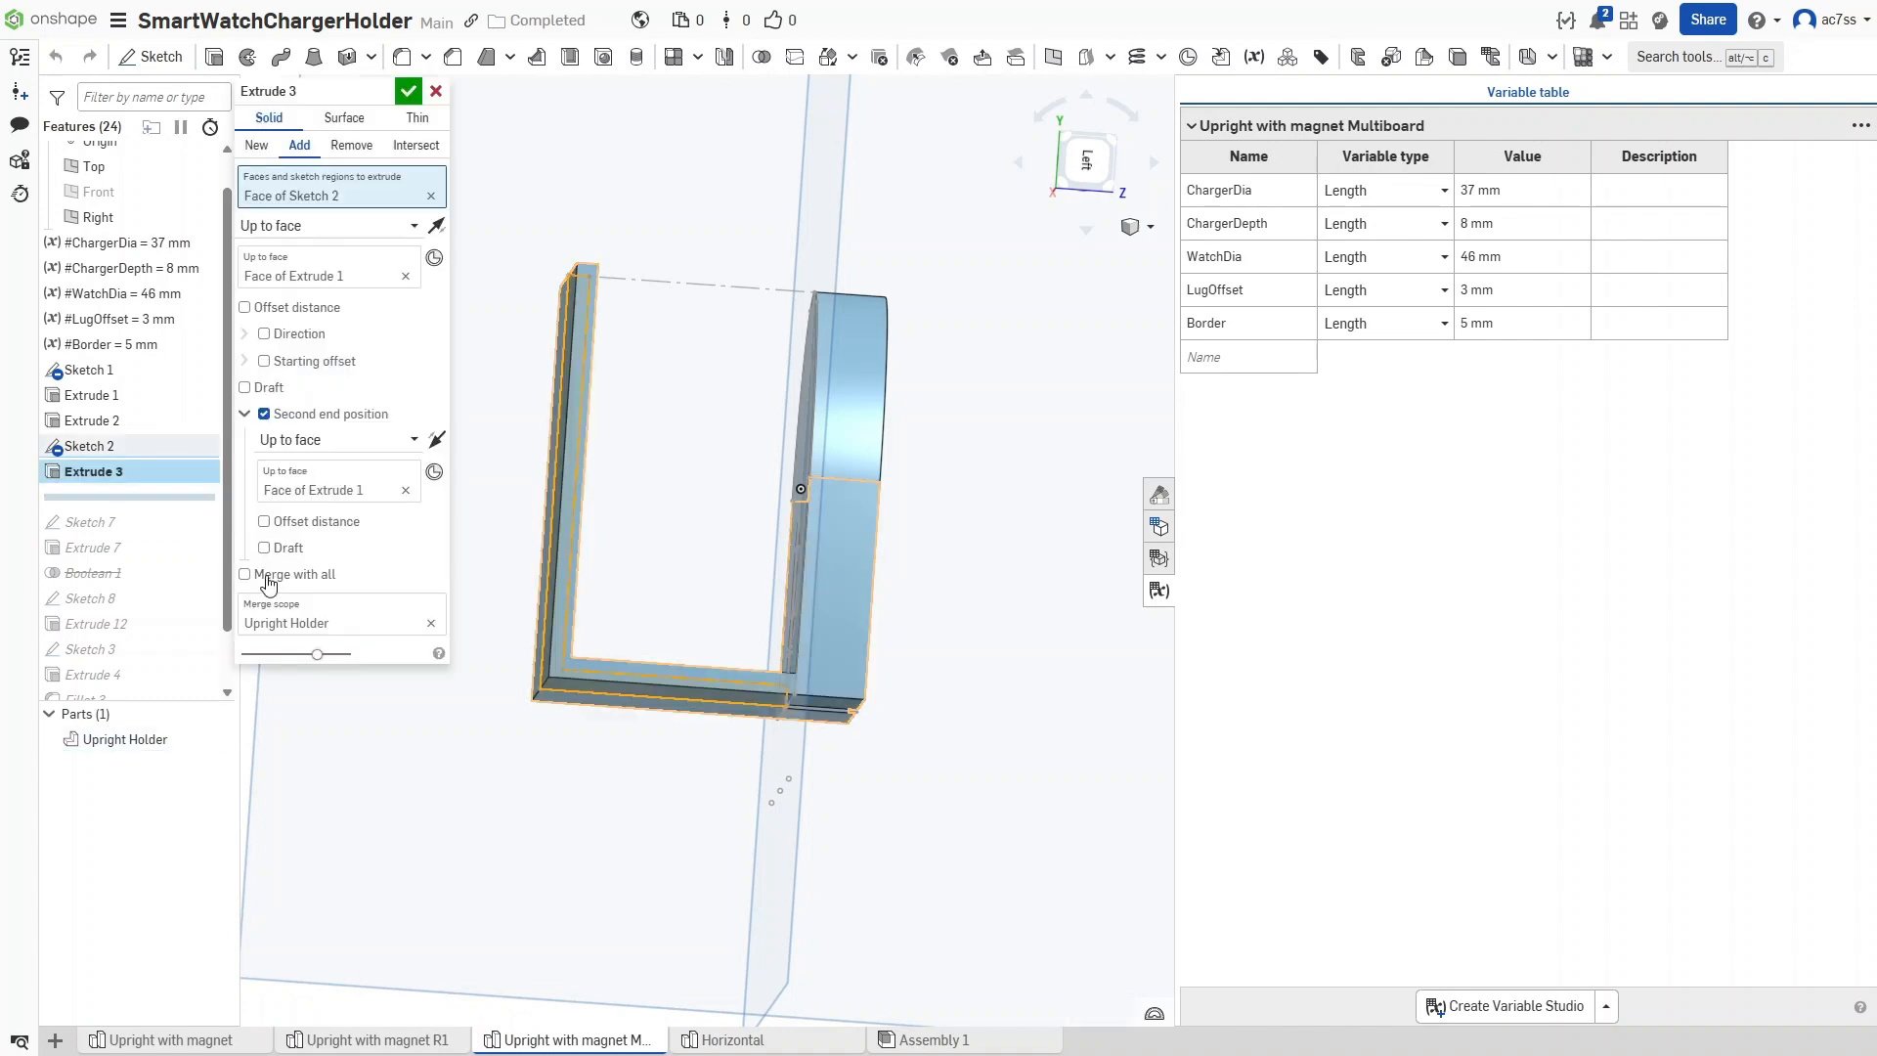
right_drag(339, 724, 385, 829)
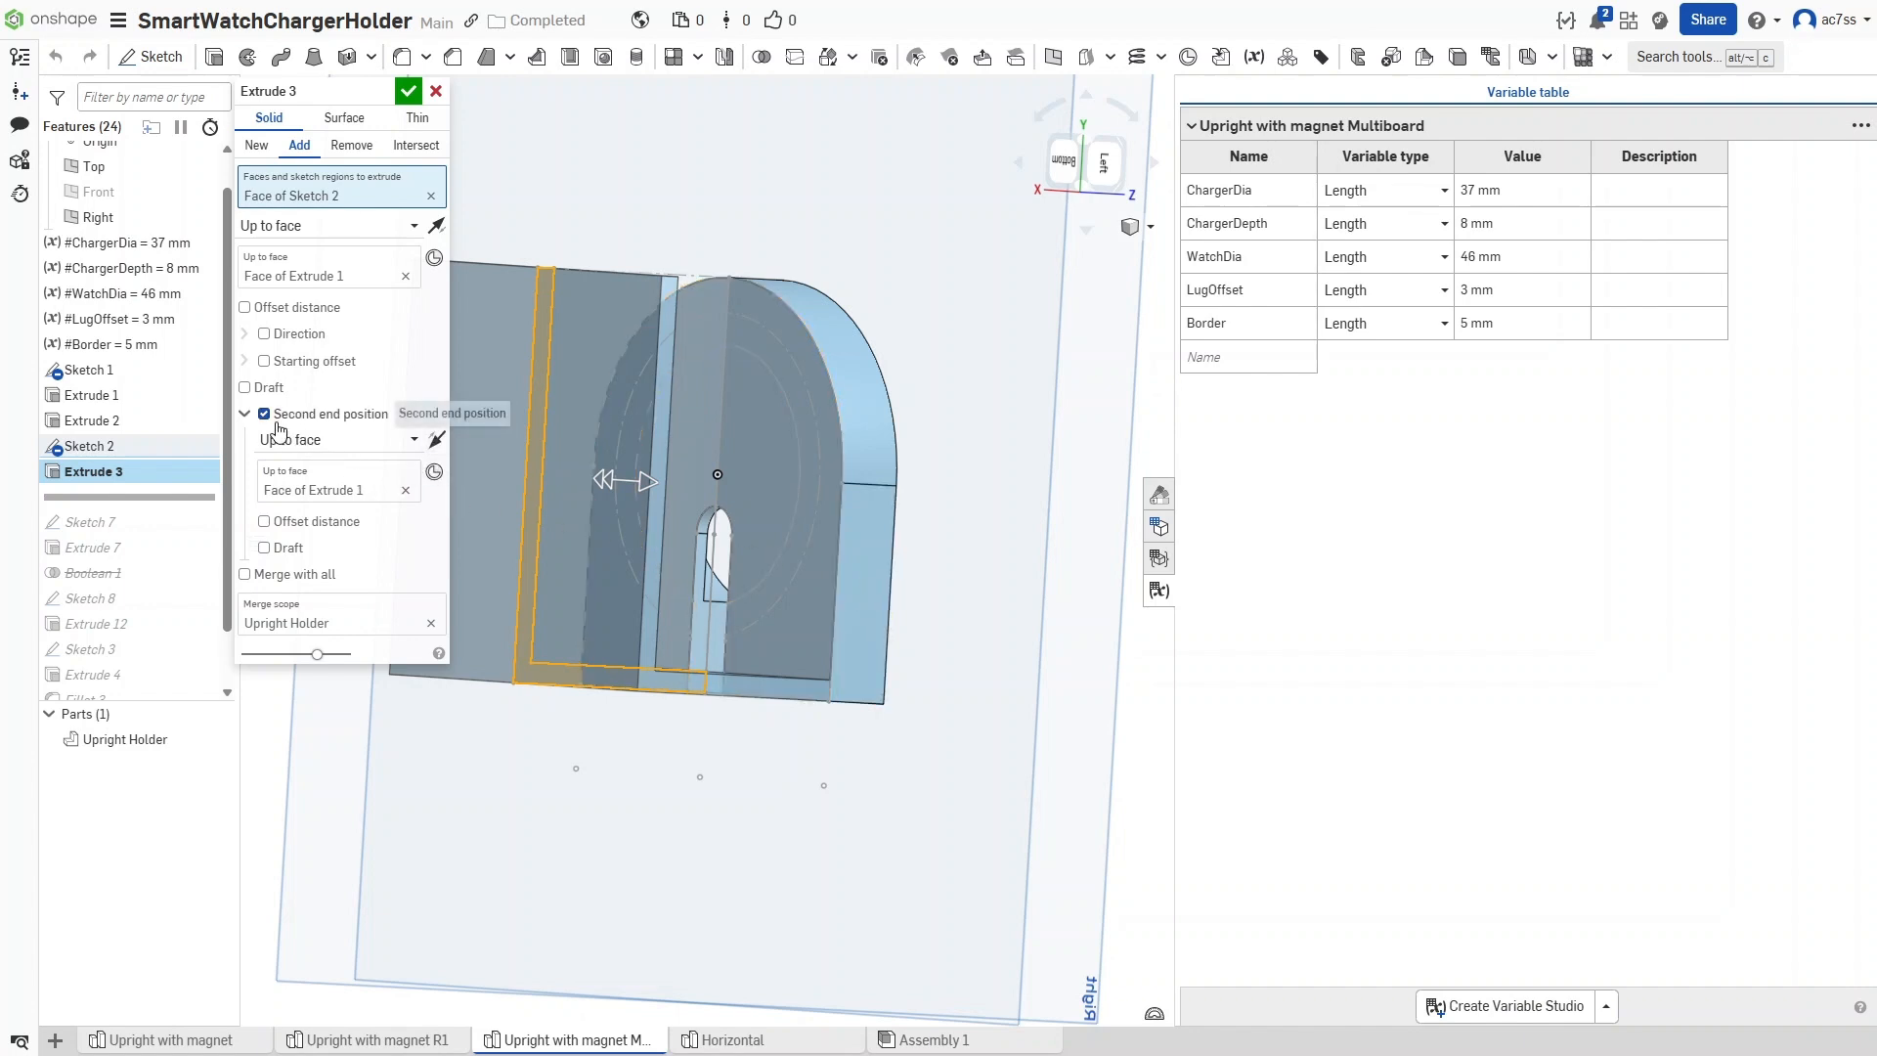
right_drag(514, 813, 710, 815)
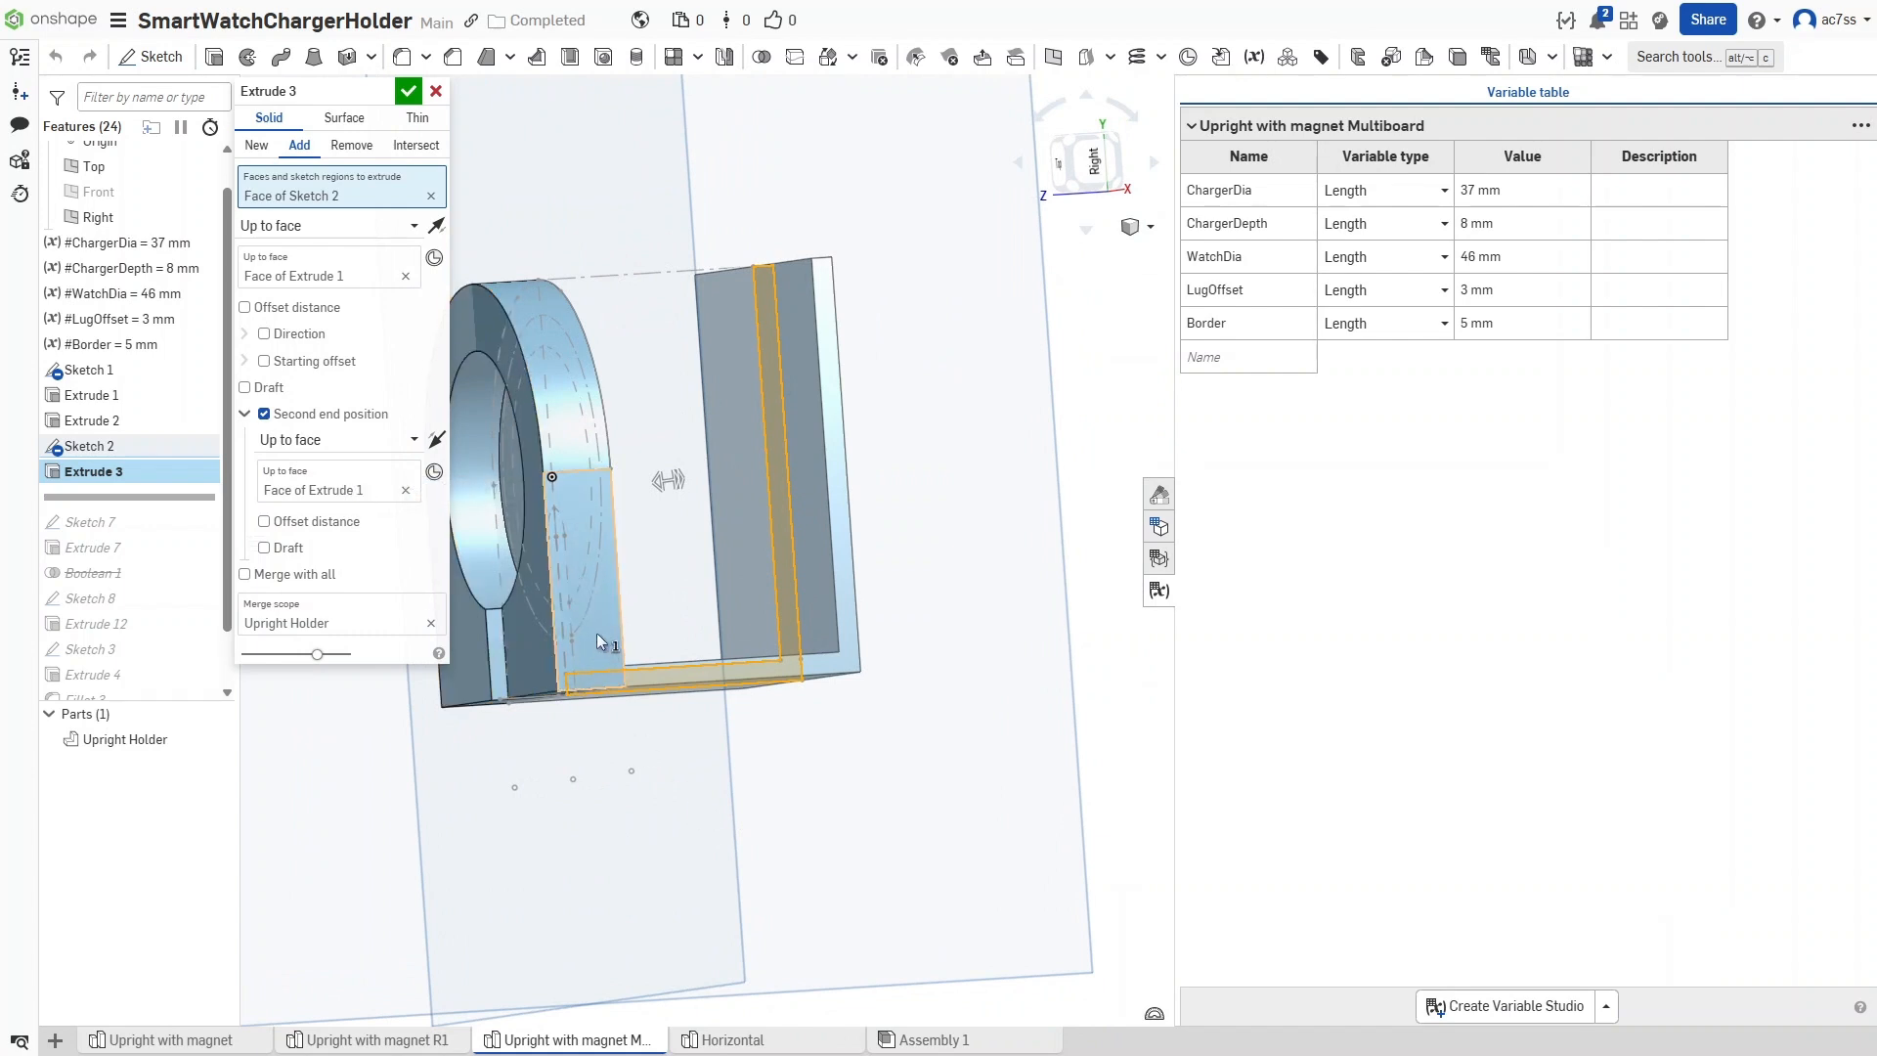
Hide Sketch 1 and Sketch 2, inspect the extruded bracket from several sides, and close the Extrude 3 settings
click(200, 370)
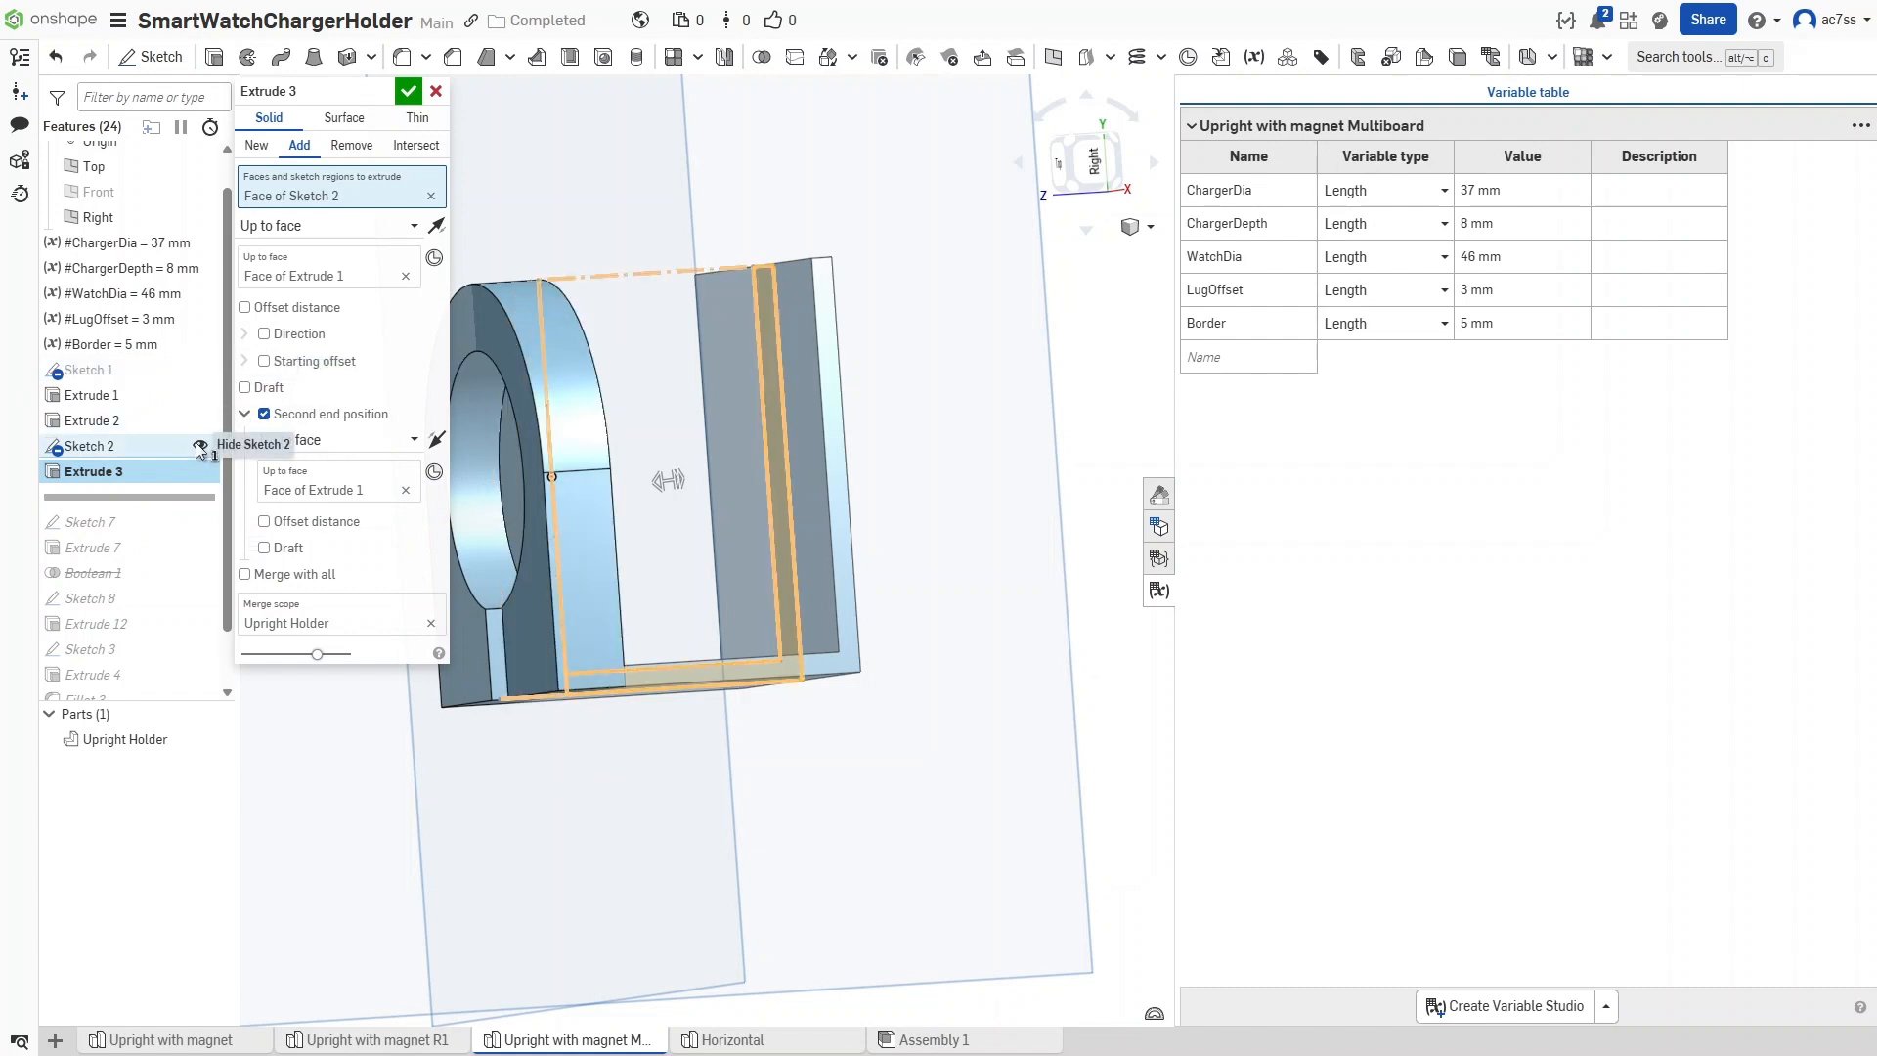
click(200, 447)
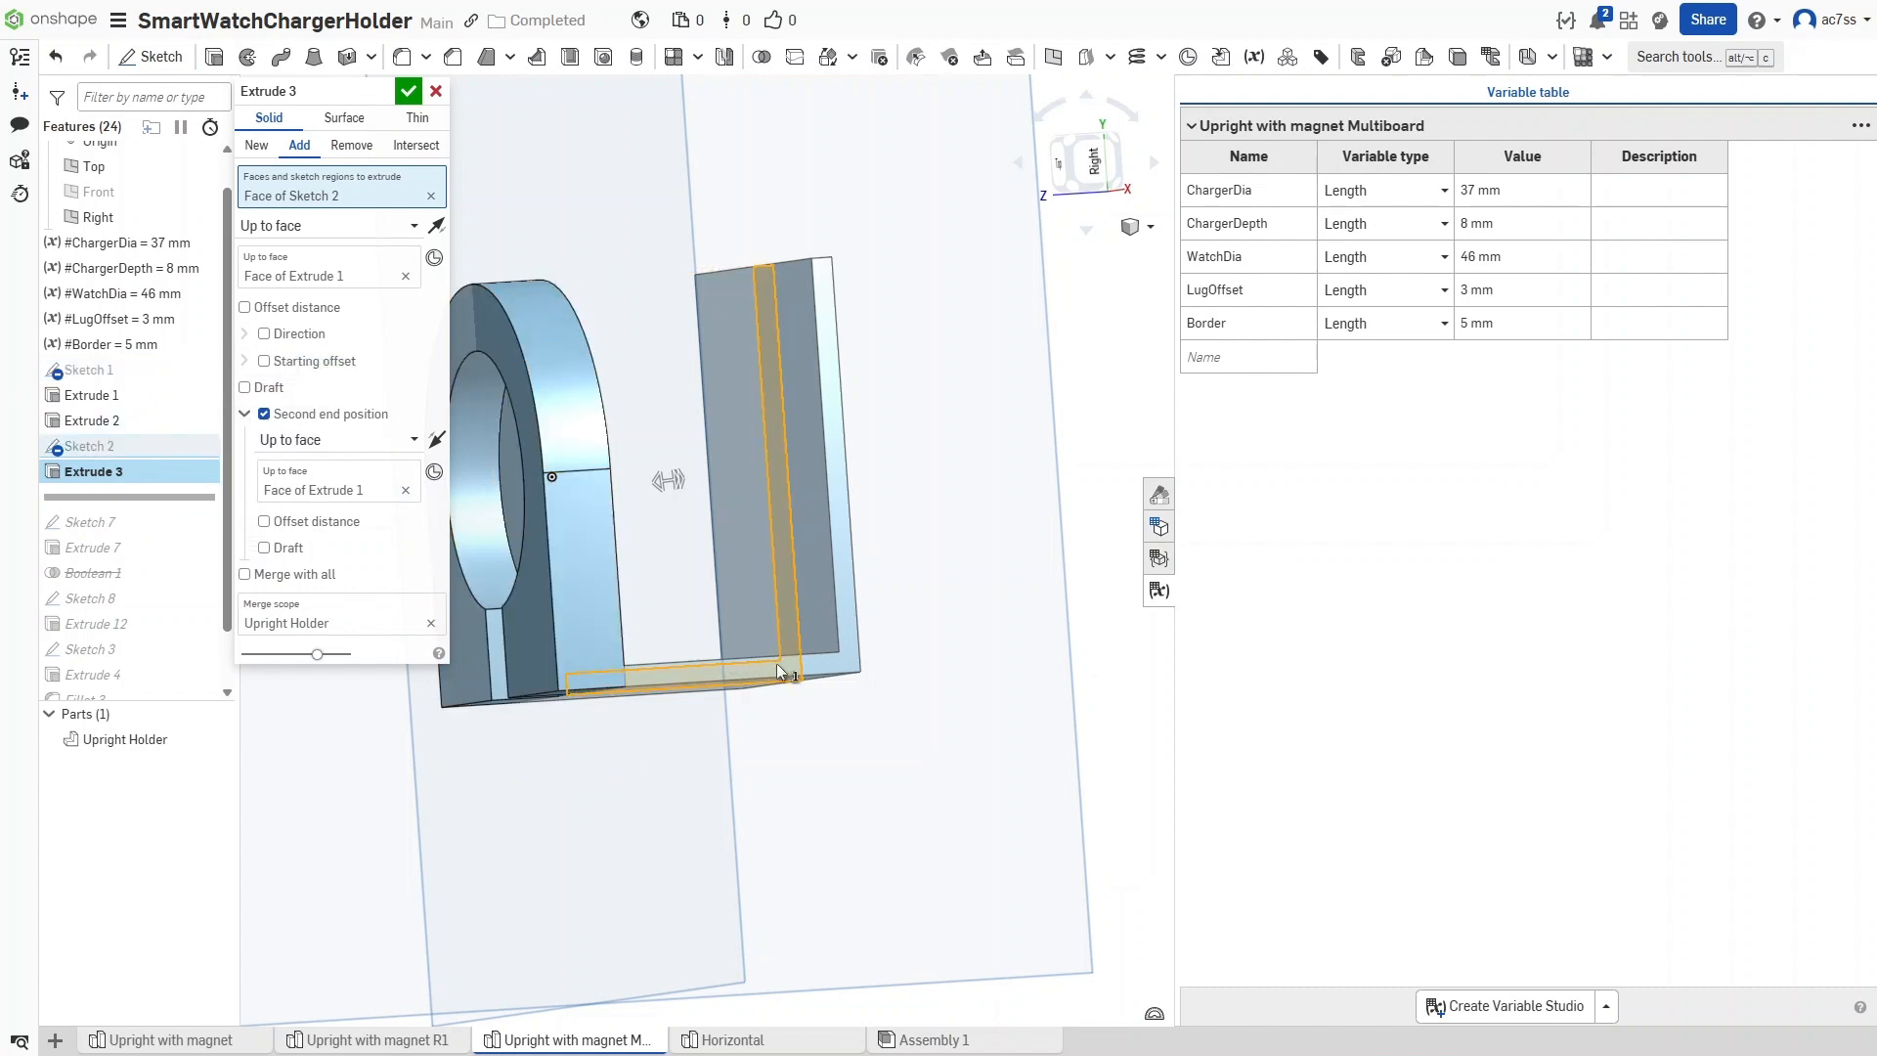
right_drag(654, 821, 565, 781)
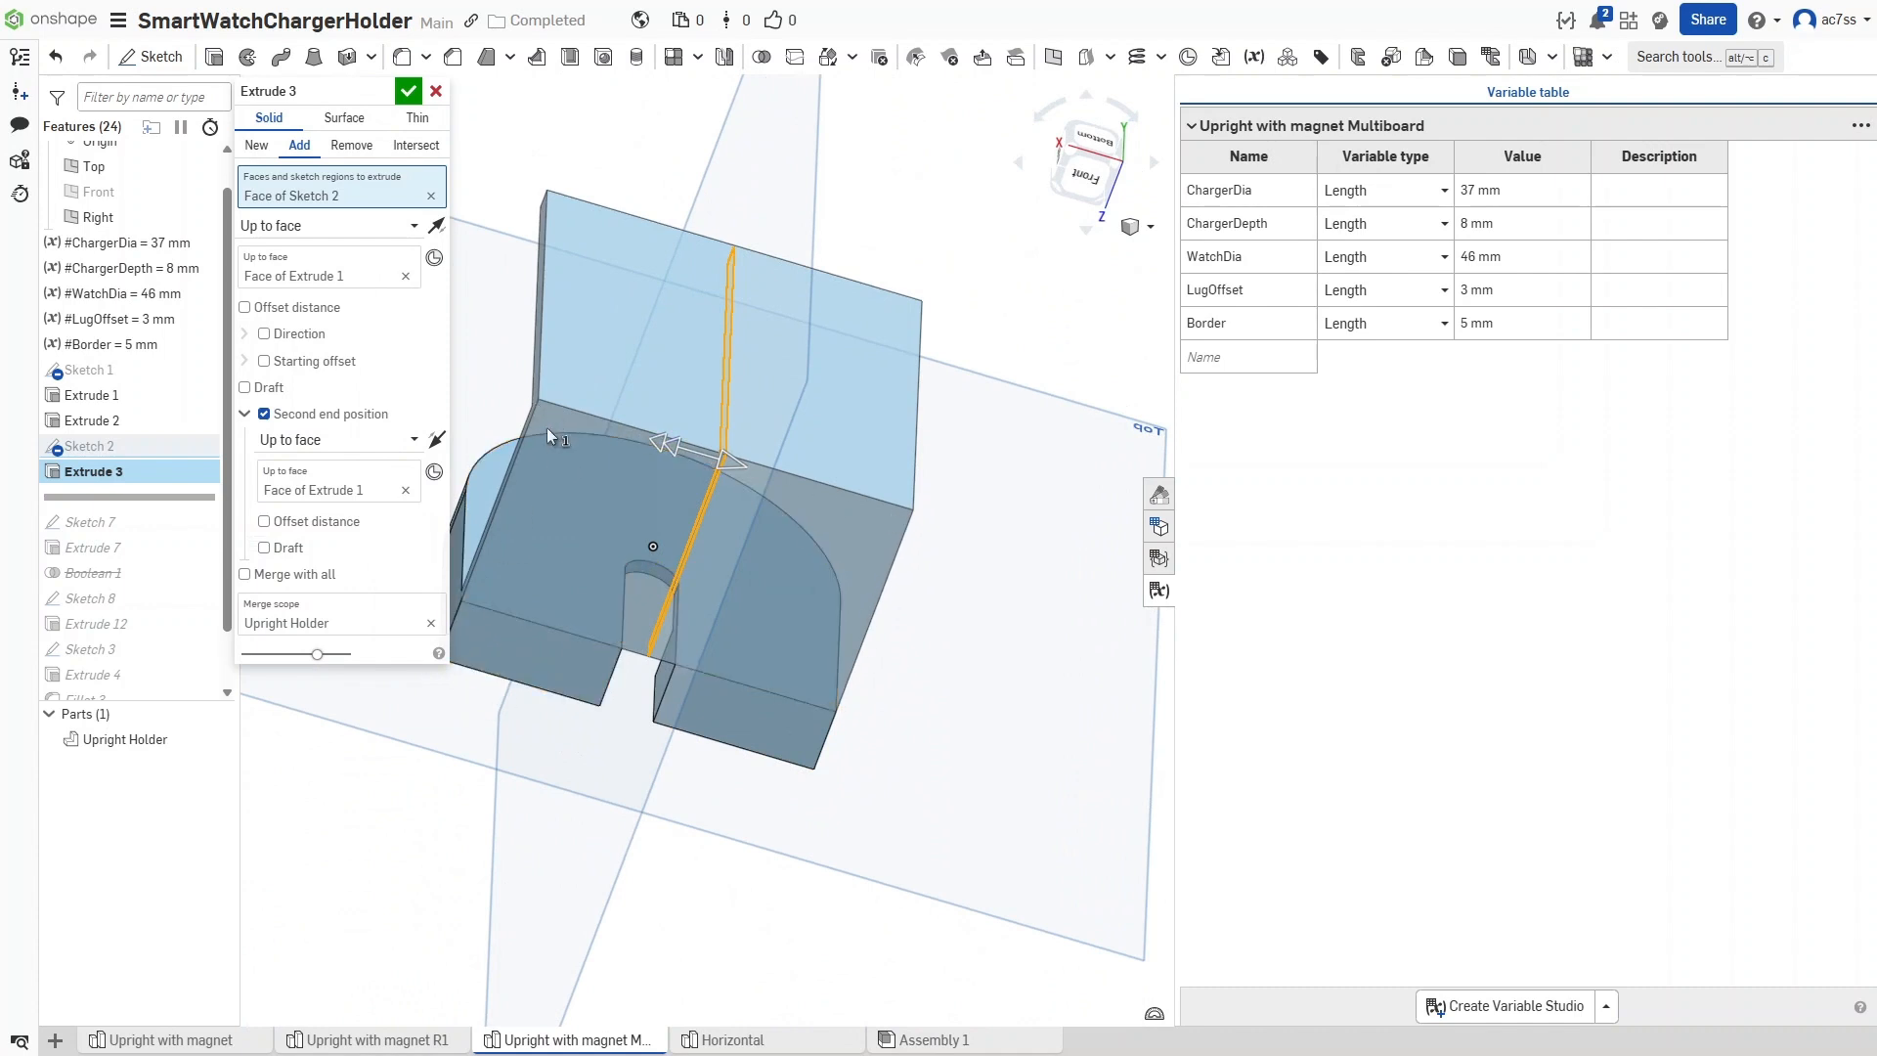
right_drag(490, 754, 488, 838)
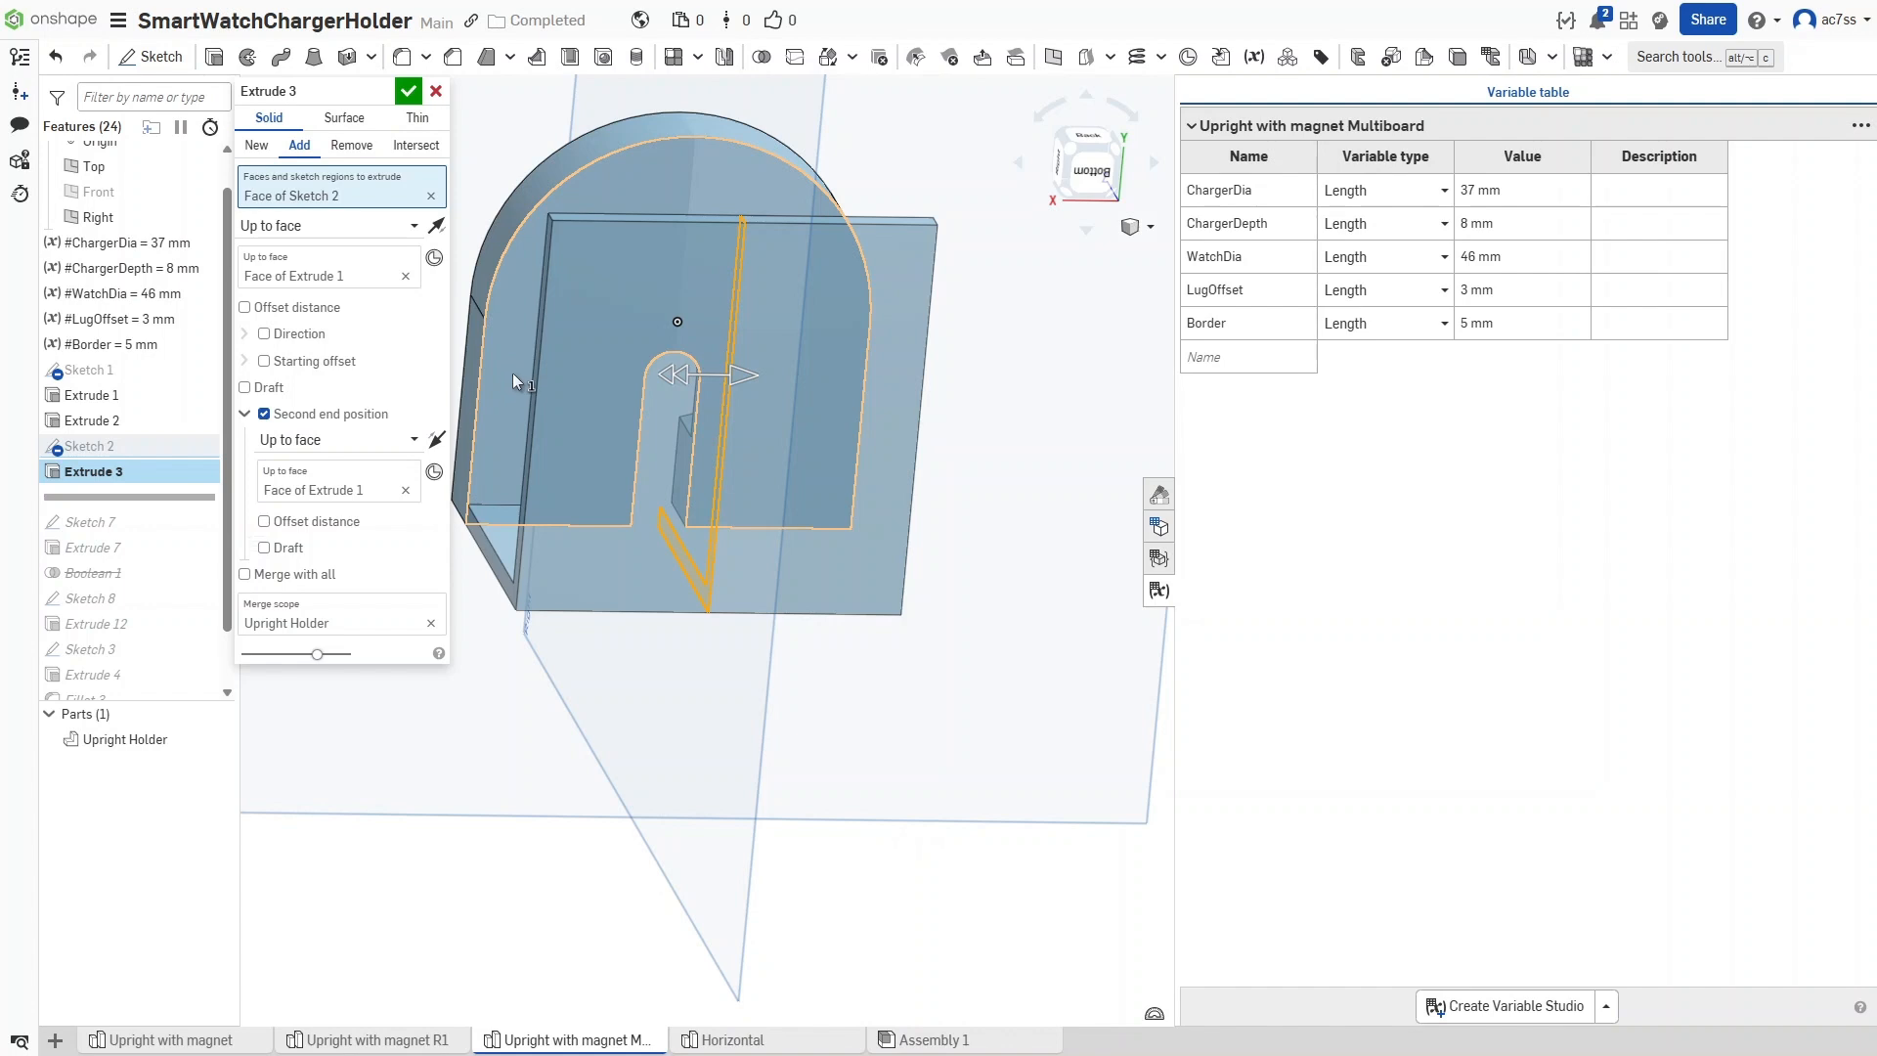
click(408, 91)
right_drag(341, 671, 600, 681)
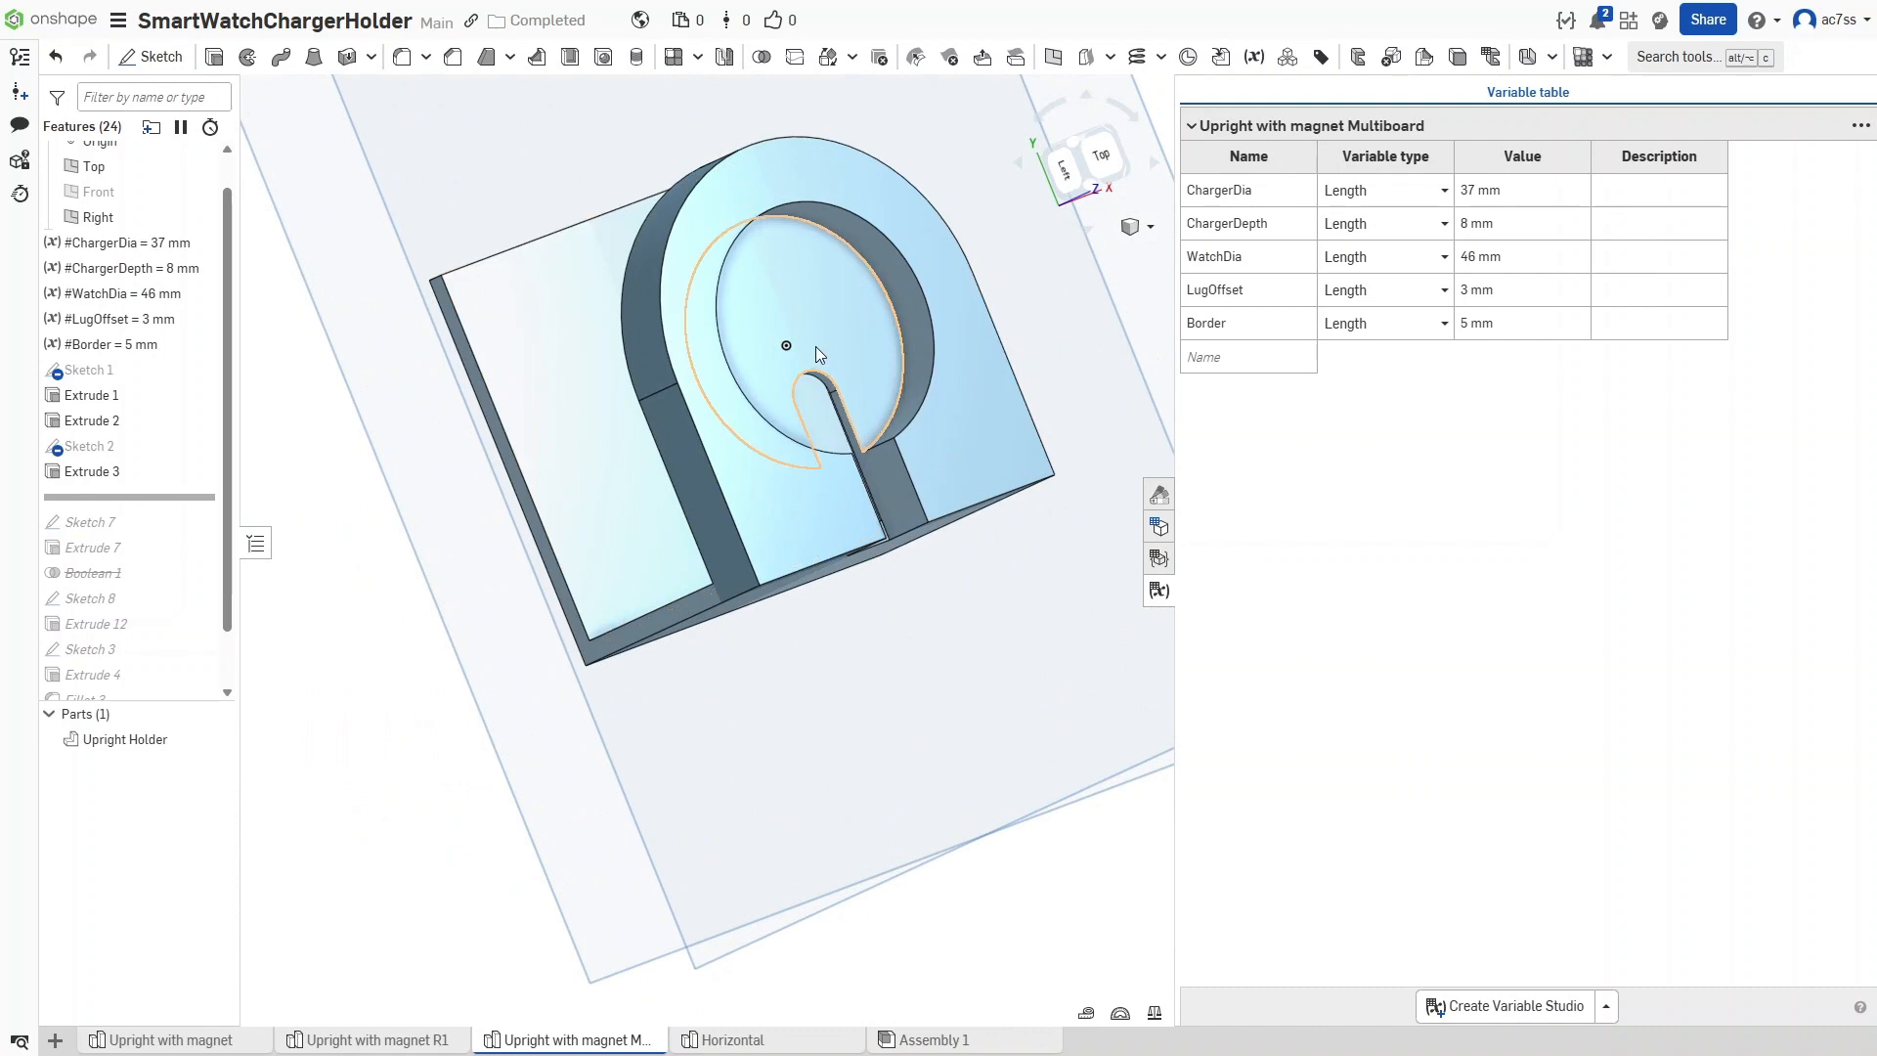
Roll the feature history forward past Sketch 7 and show that sketch on the rear plate
right_drag(877, 514, 794, 686)
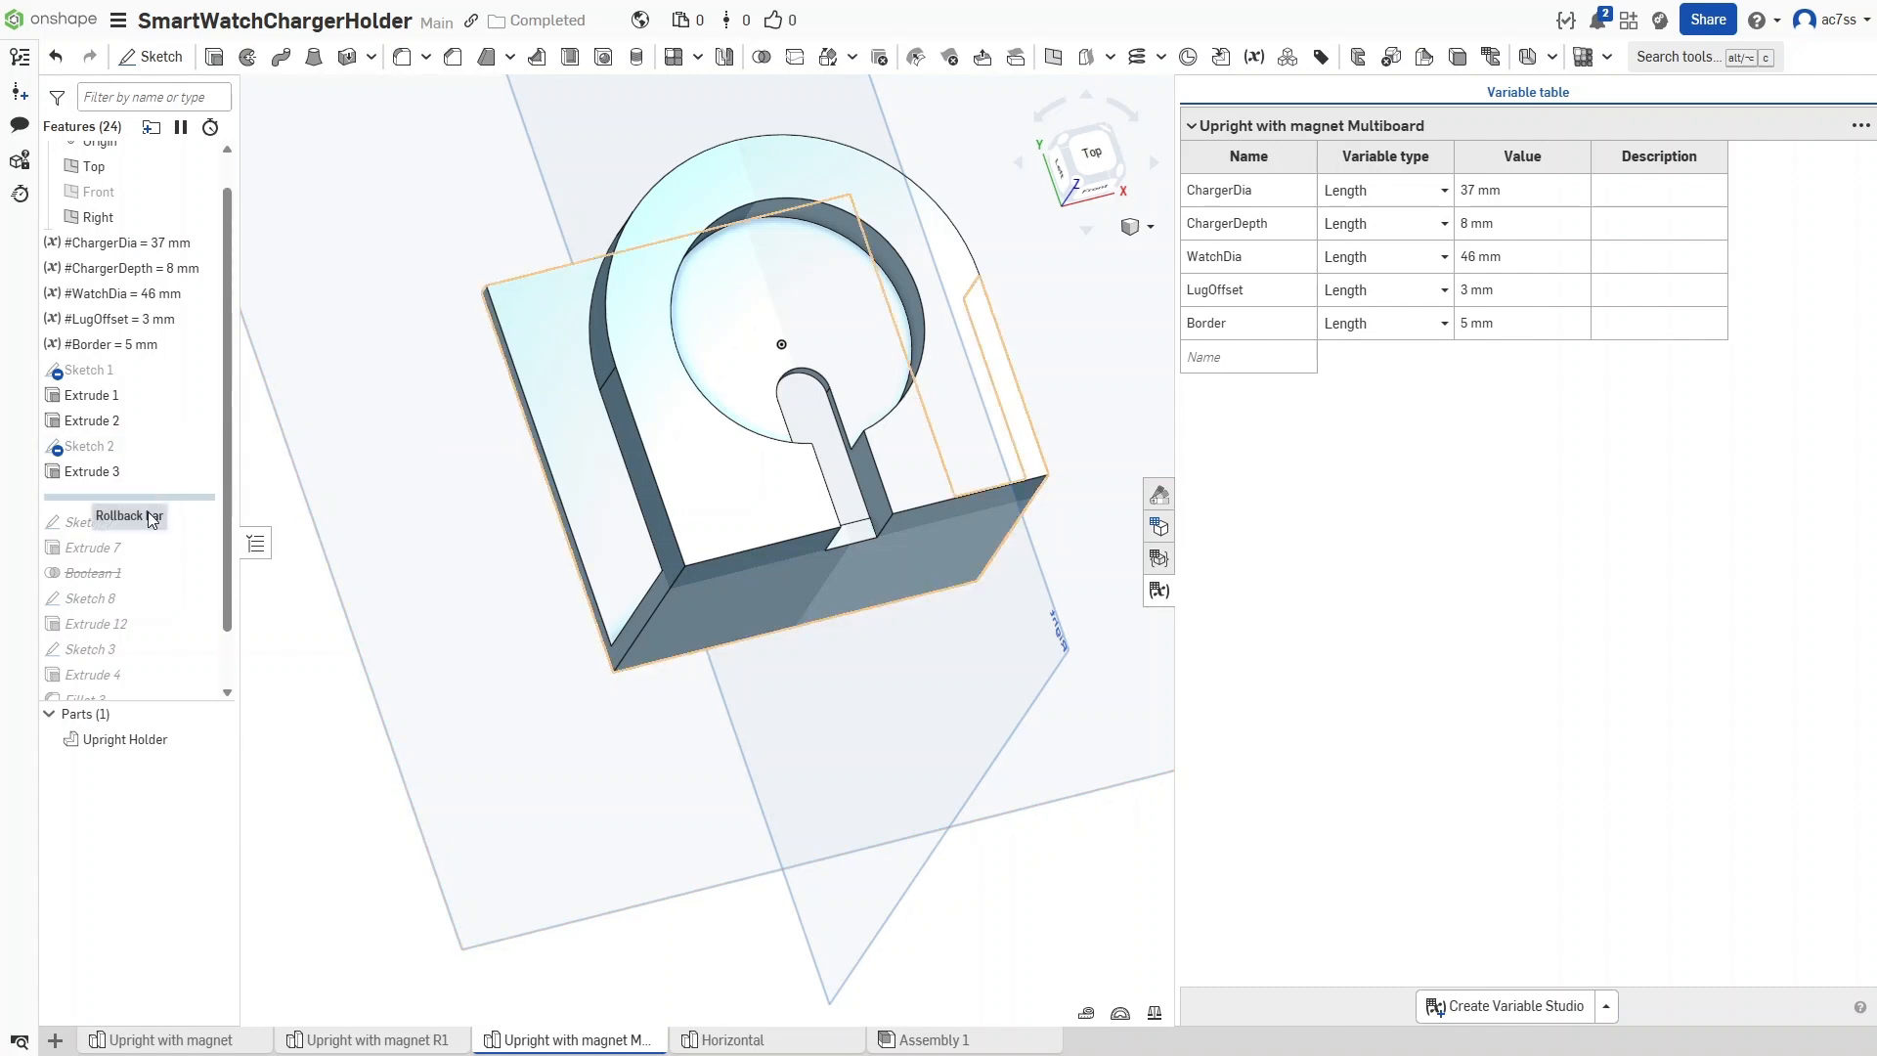
drag(151, 496, 147, 533)
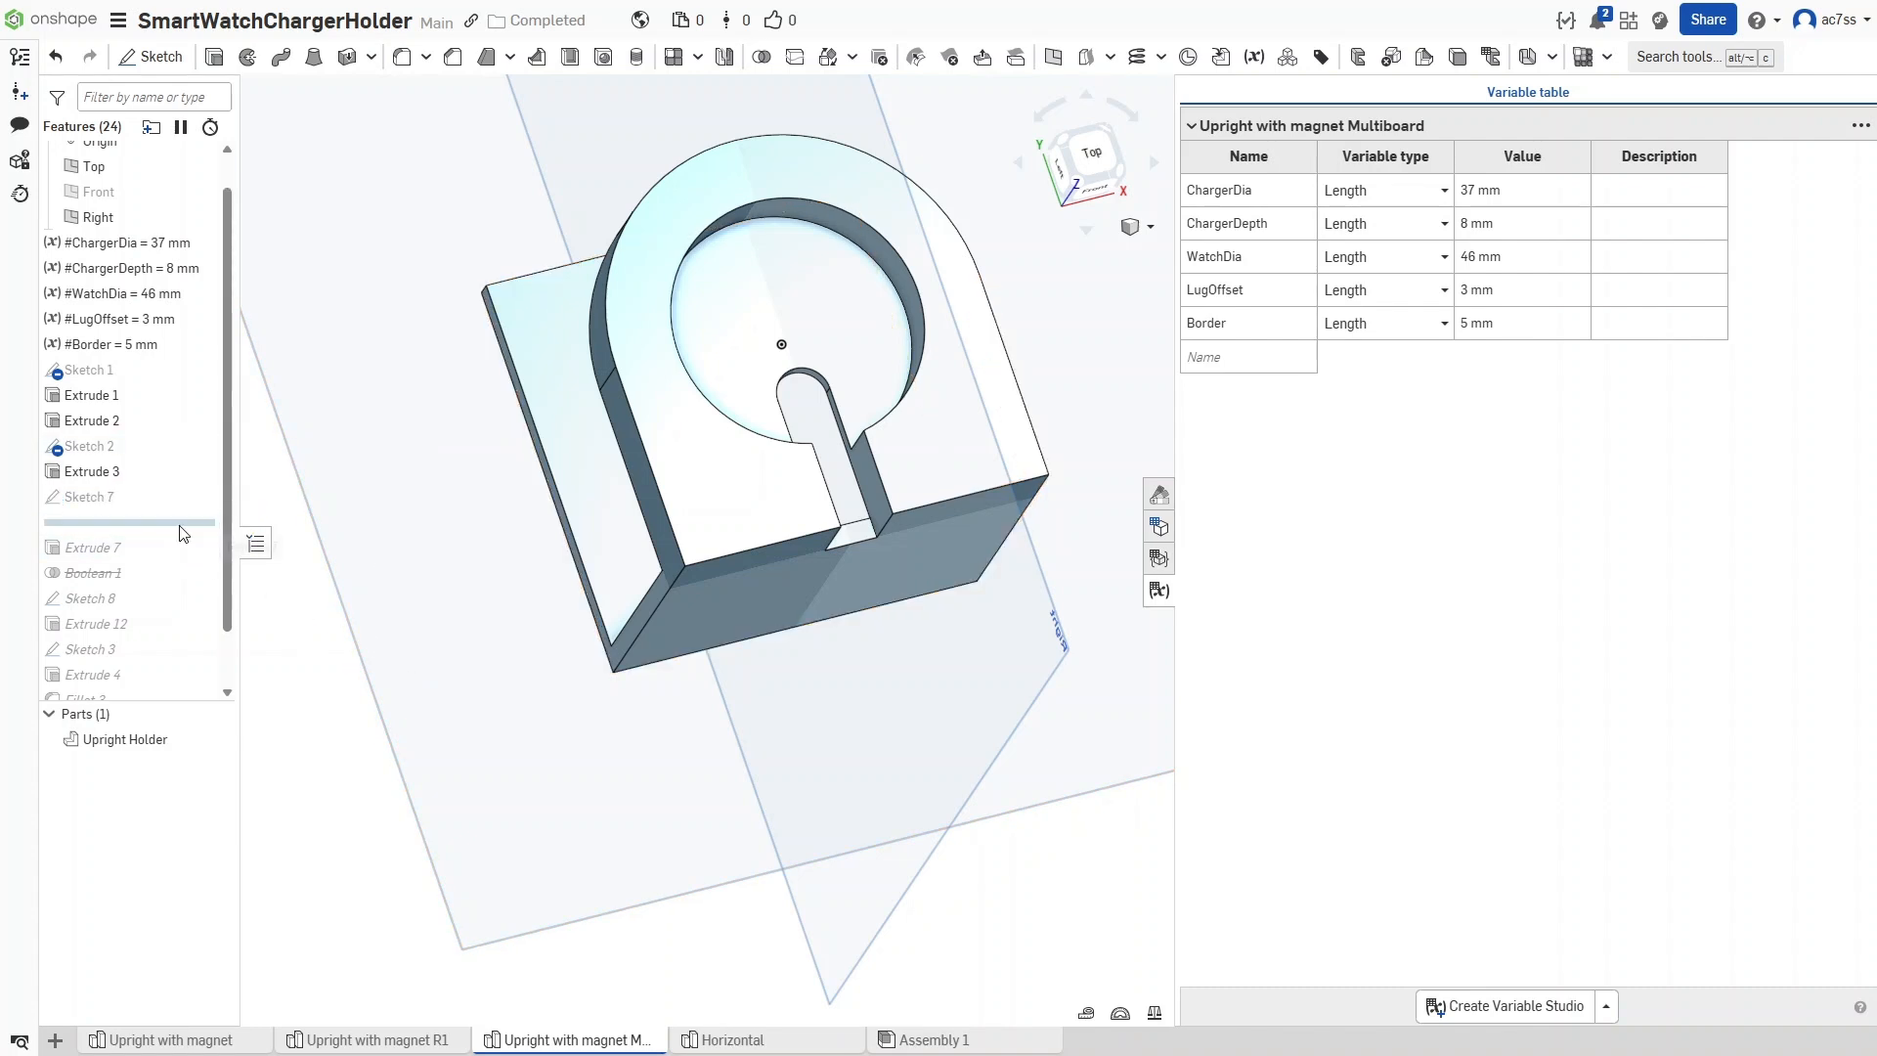
click(204, 496)
mouse_move(400, 637)
right_down()
mouse_move(416, 597)
mouse_move(420, 653)
mouse_move(431, 633)
mouse_move(465, 638)
right_up()
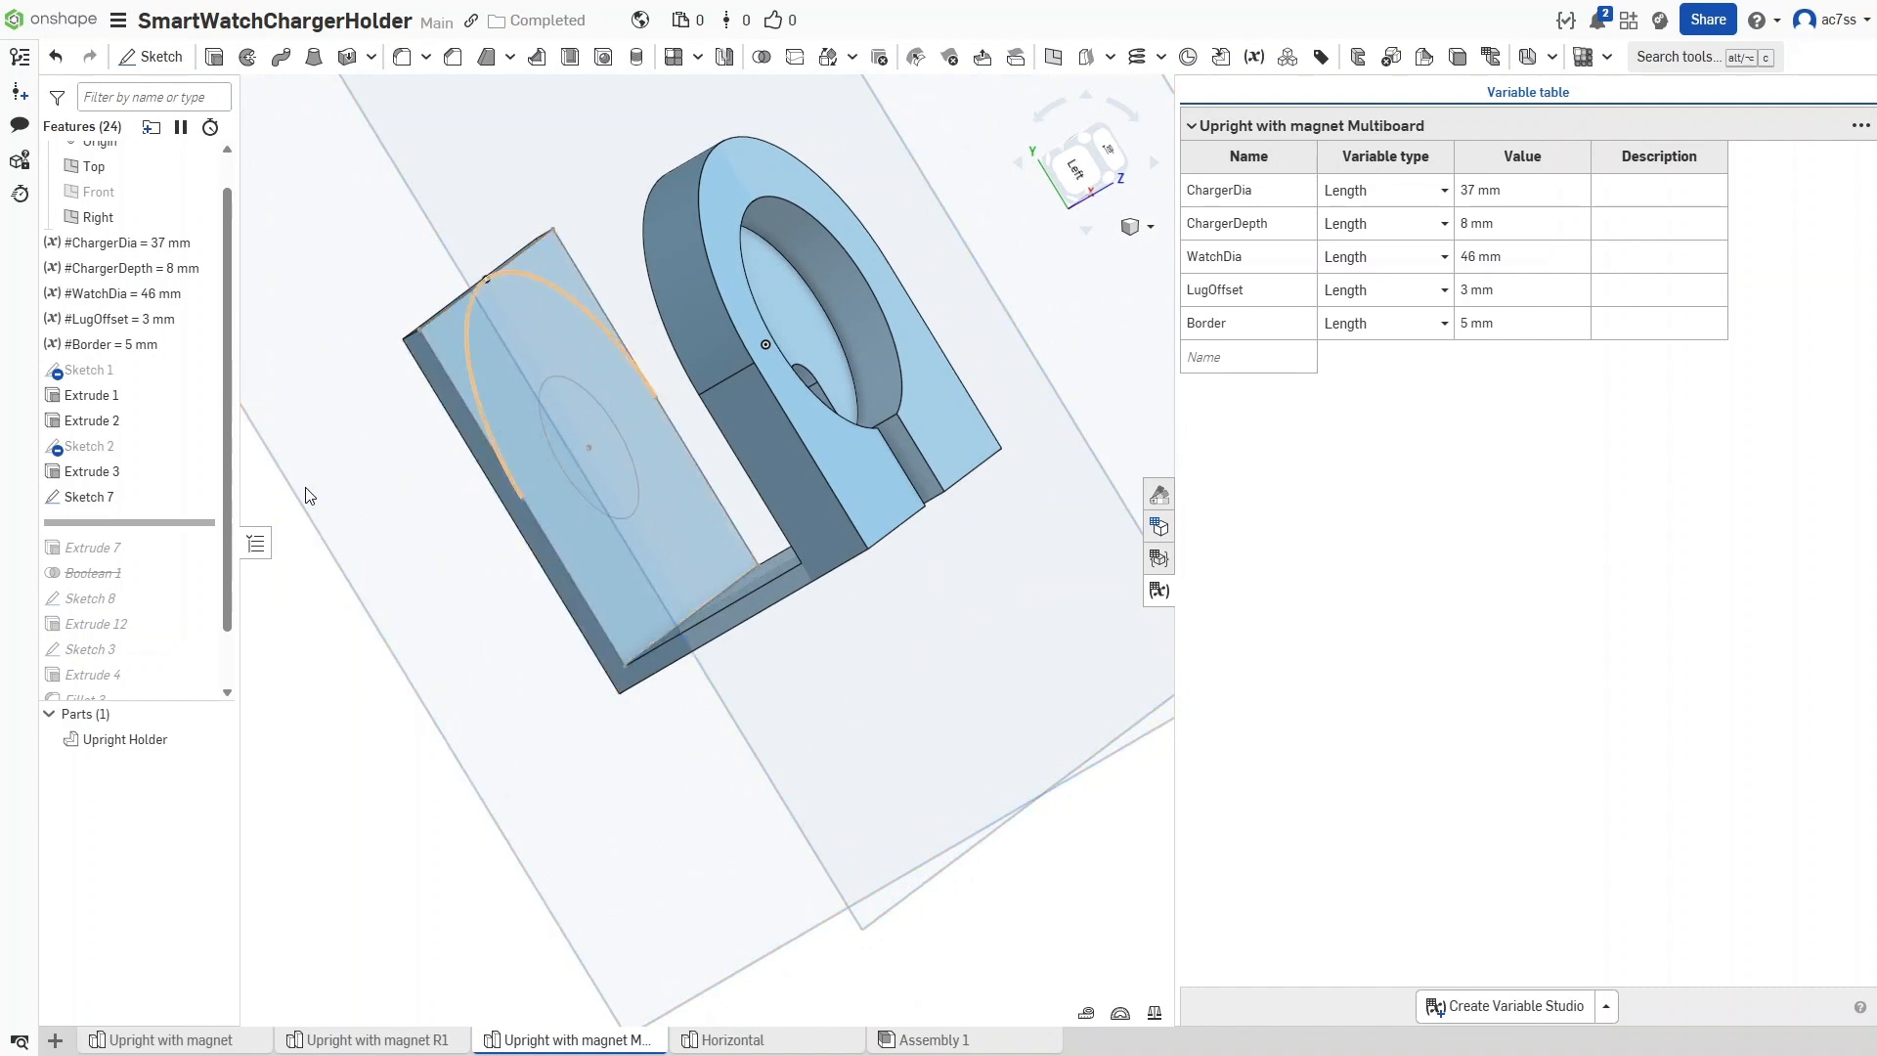
Open Sketch 7 and examine its arch outline and centre circle on the rear plate from both sides
click(110, 496)
double_click(110, 496)
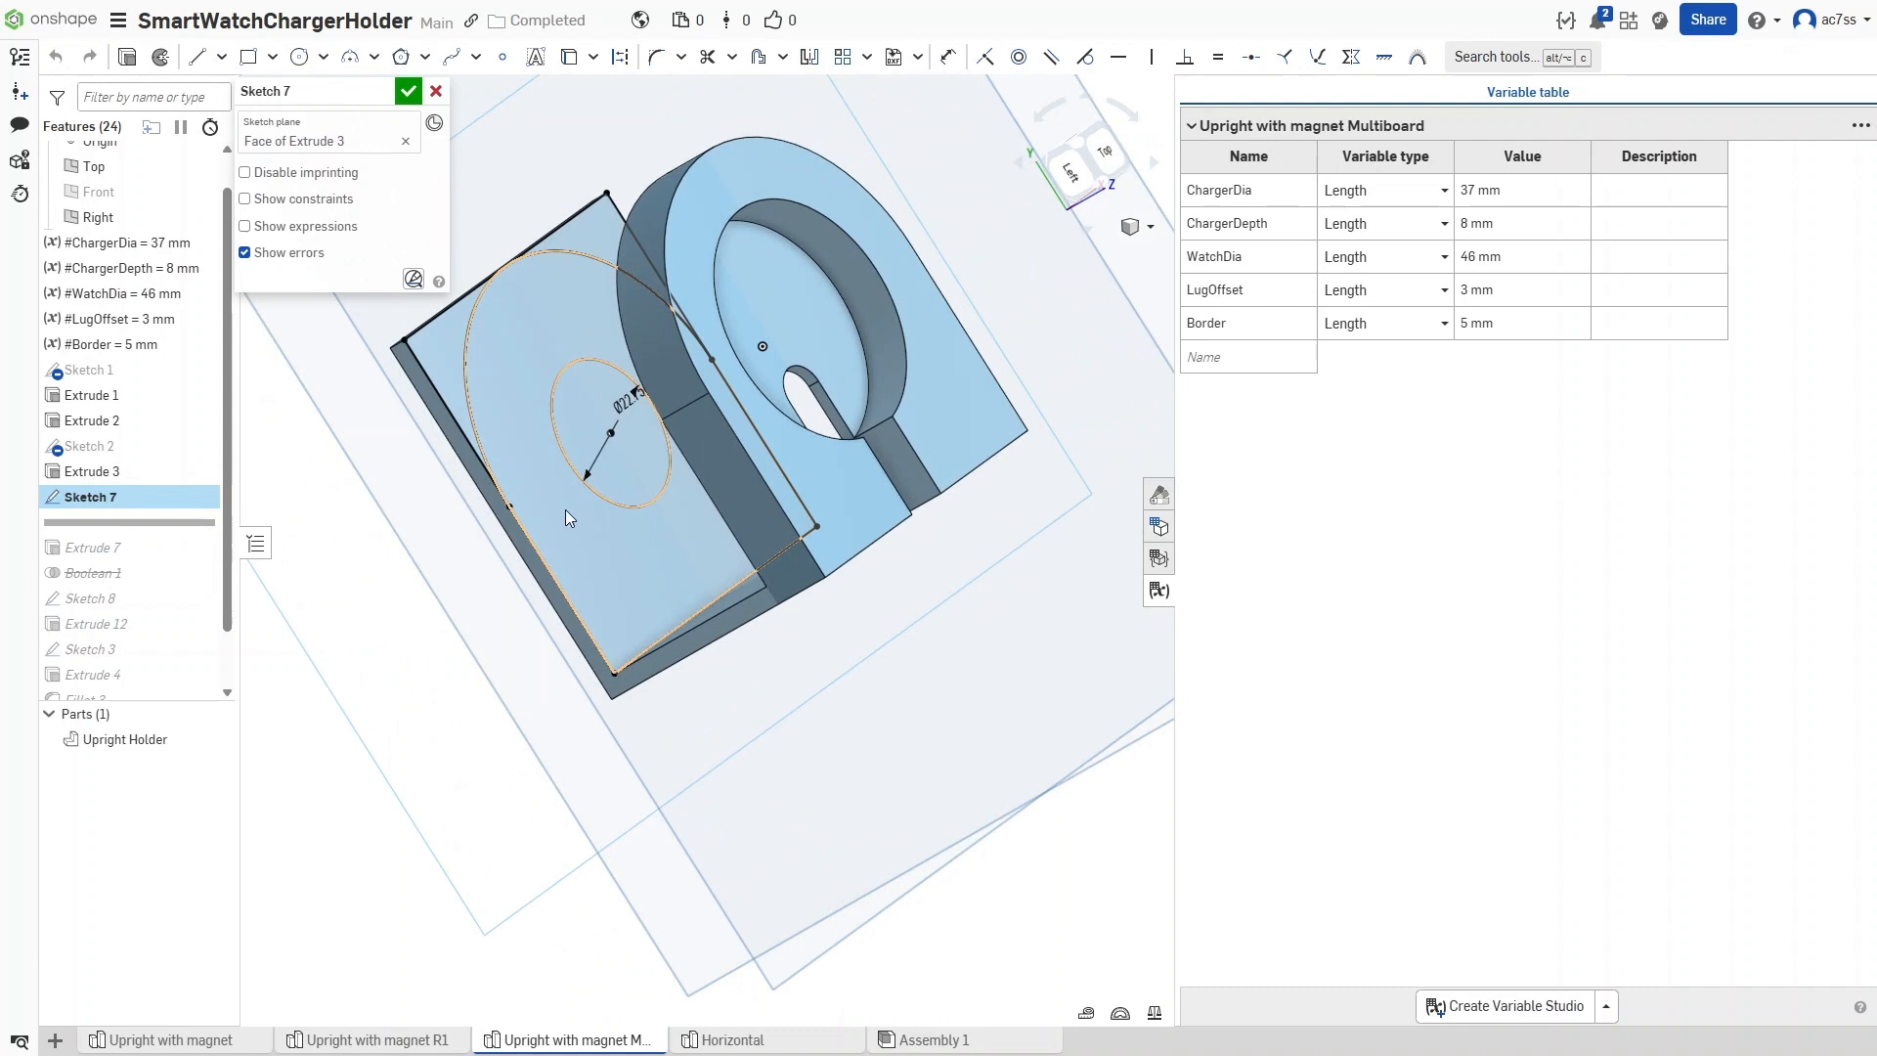
right_drag(453, 660, 465, 663)
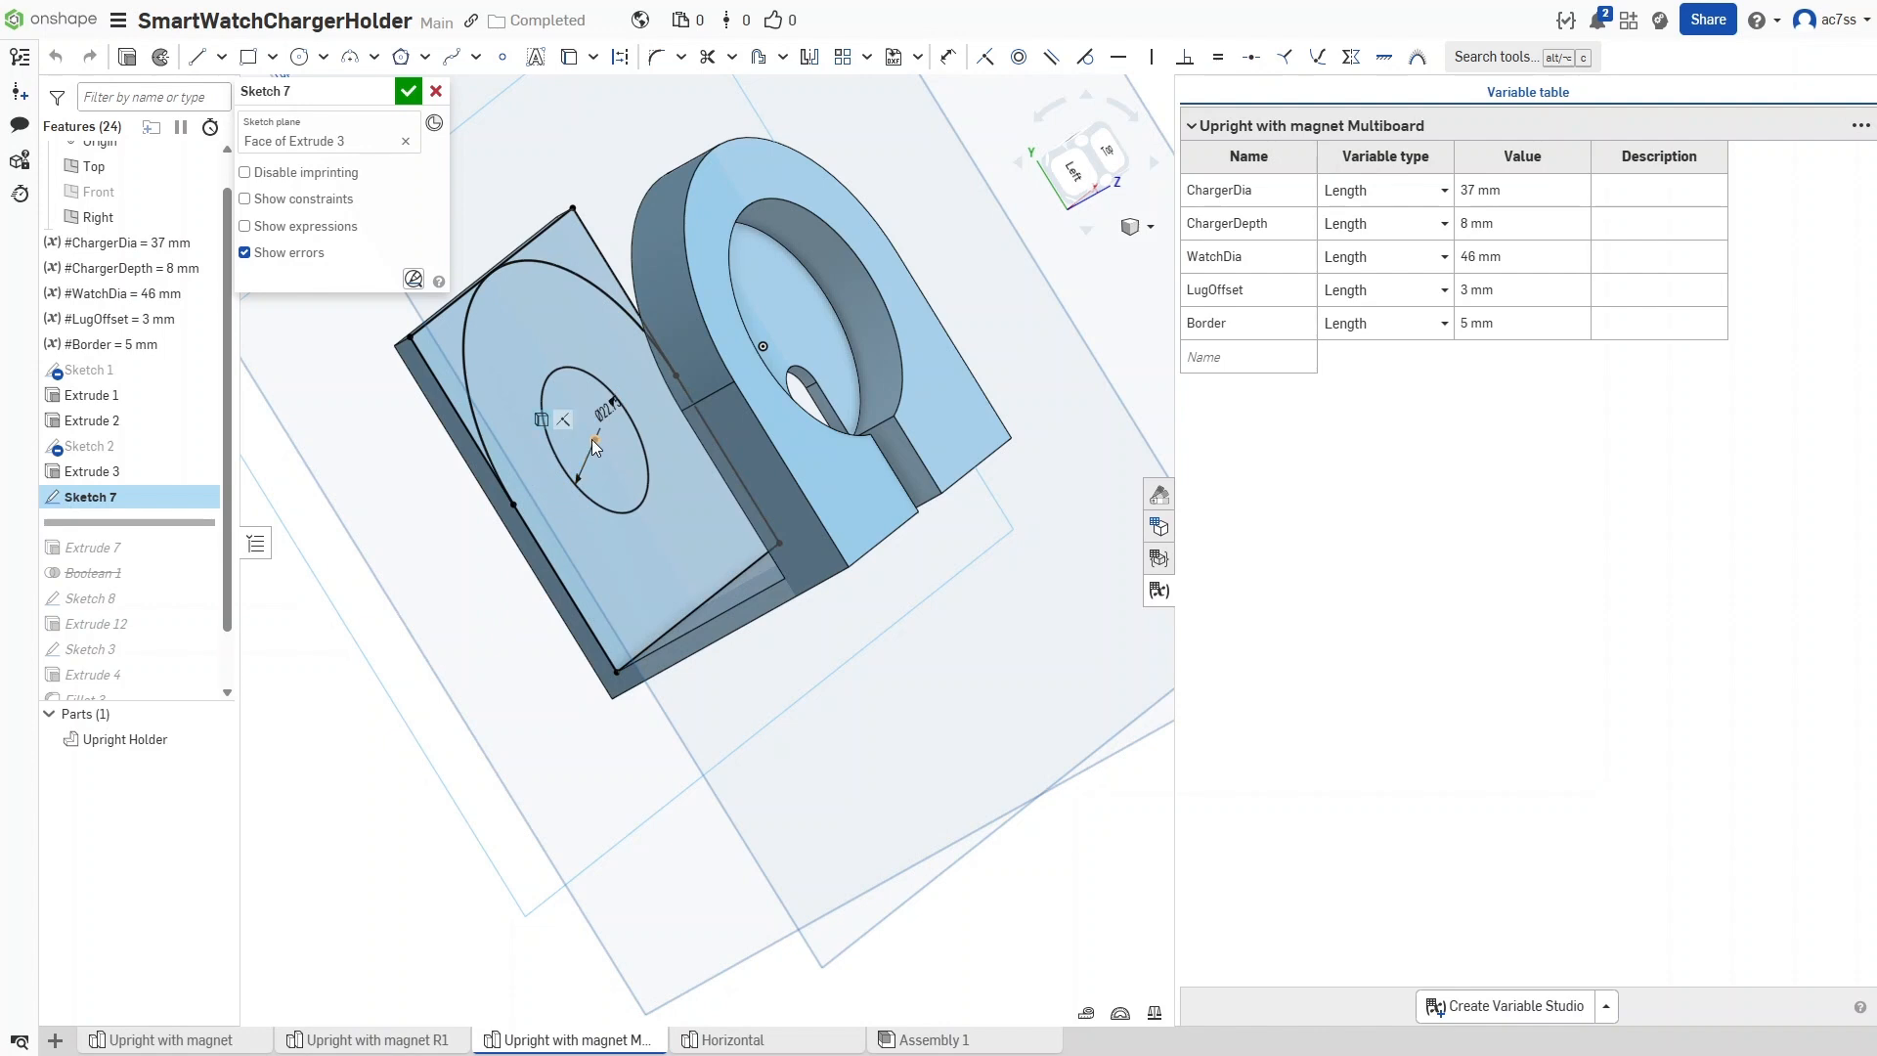
right_drag(457, 590, 534, 560)
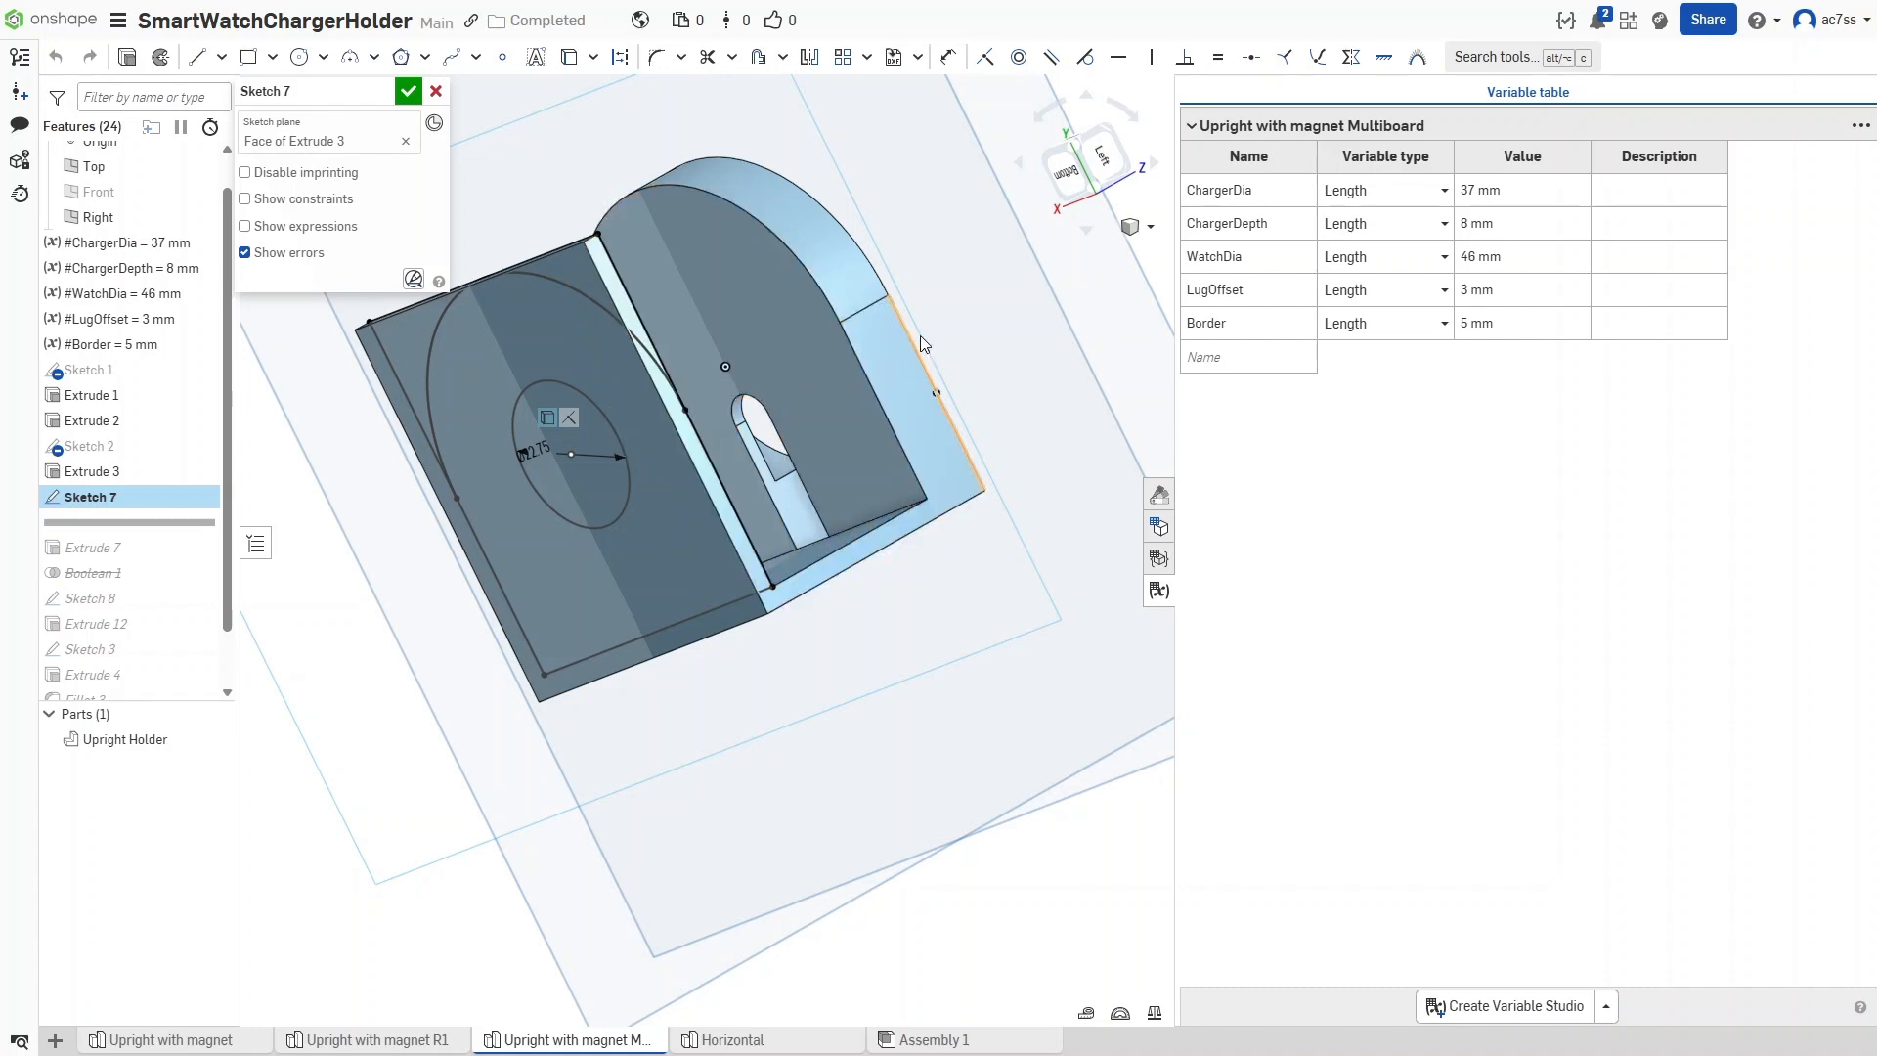
mouse_move(919, 336)
right_down()
mouse_move(941, 337)
mouse_move(884, 373)
mouse_move(944, 341)
right_up()
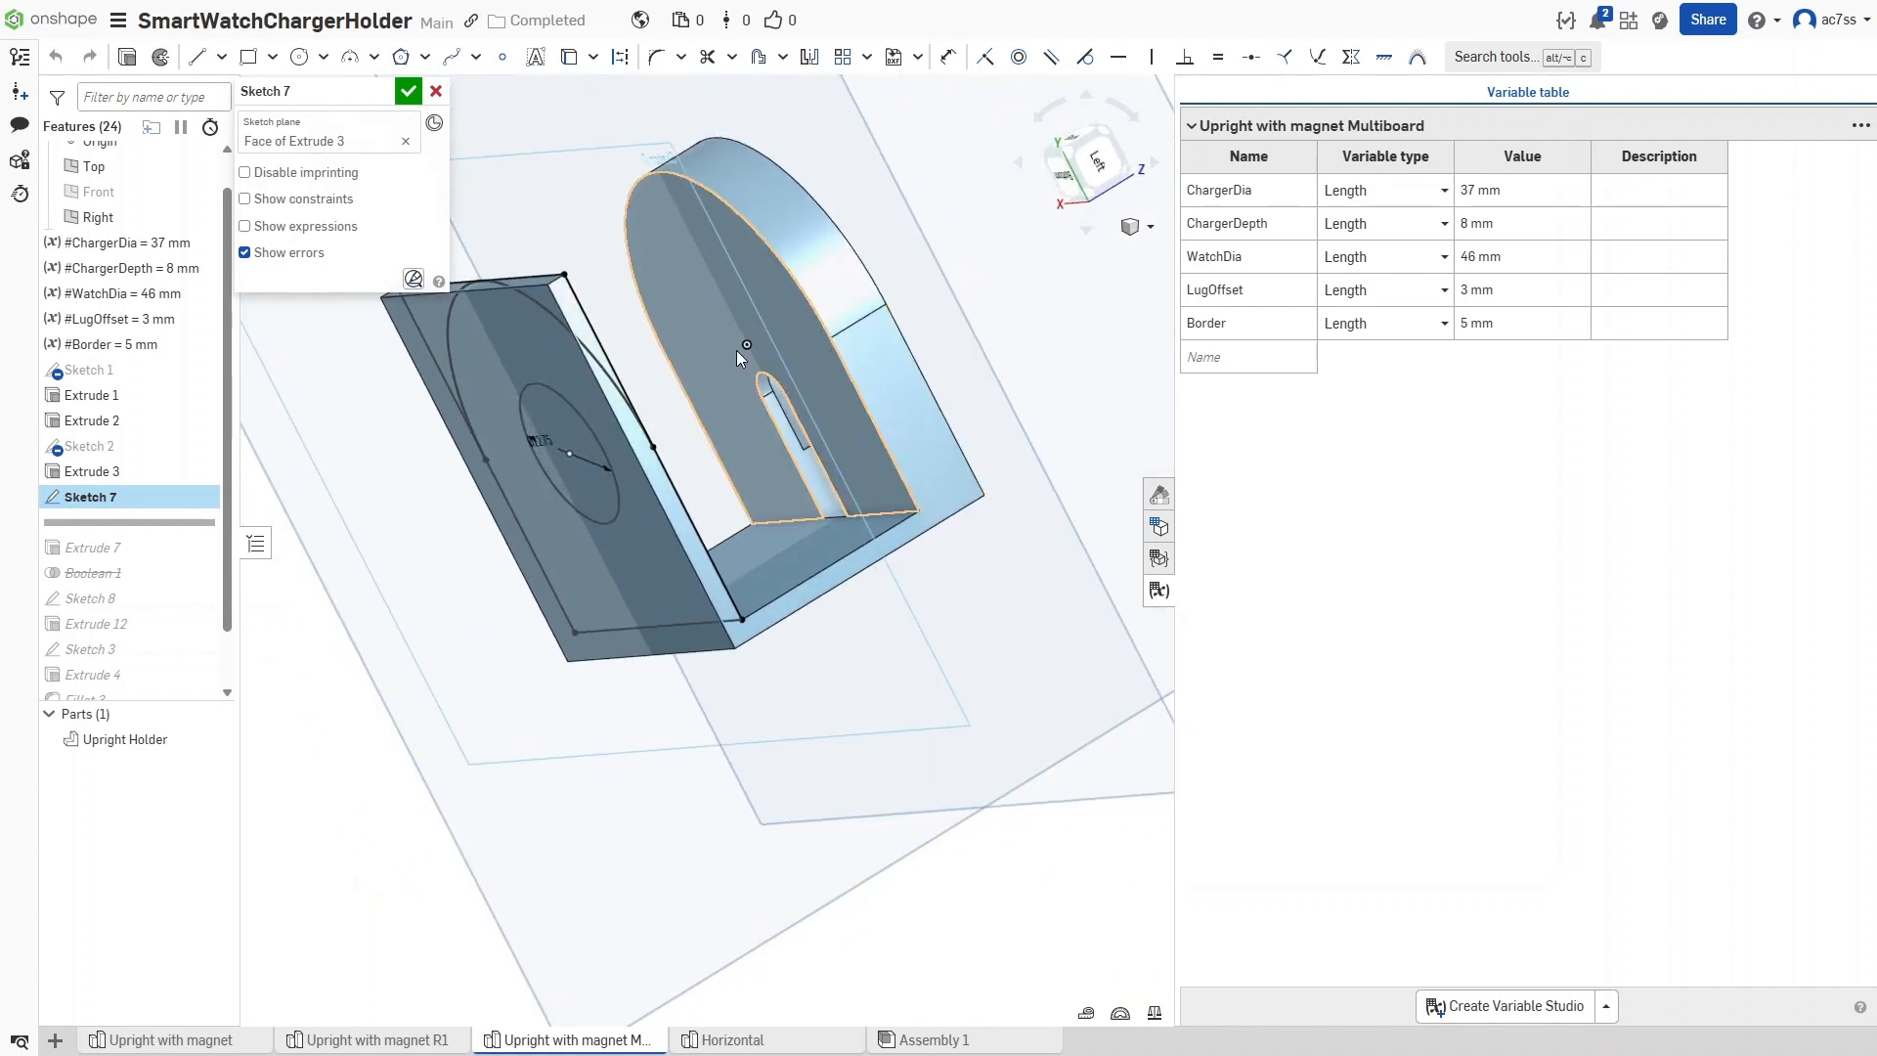
Show the Front plane to compare it with the sketch circle, and hide the Front, Right and Top planes
click(200, 193)
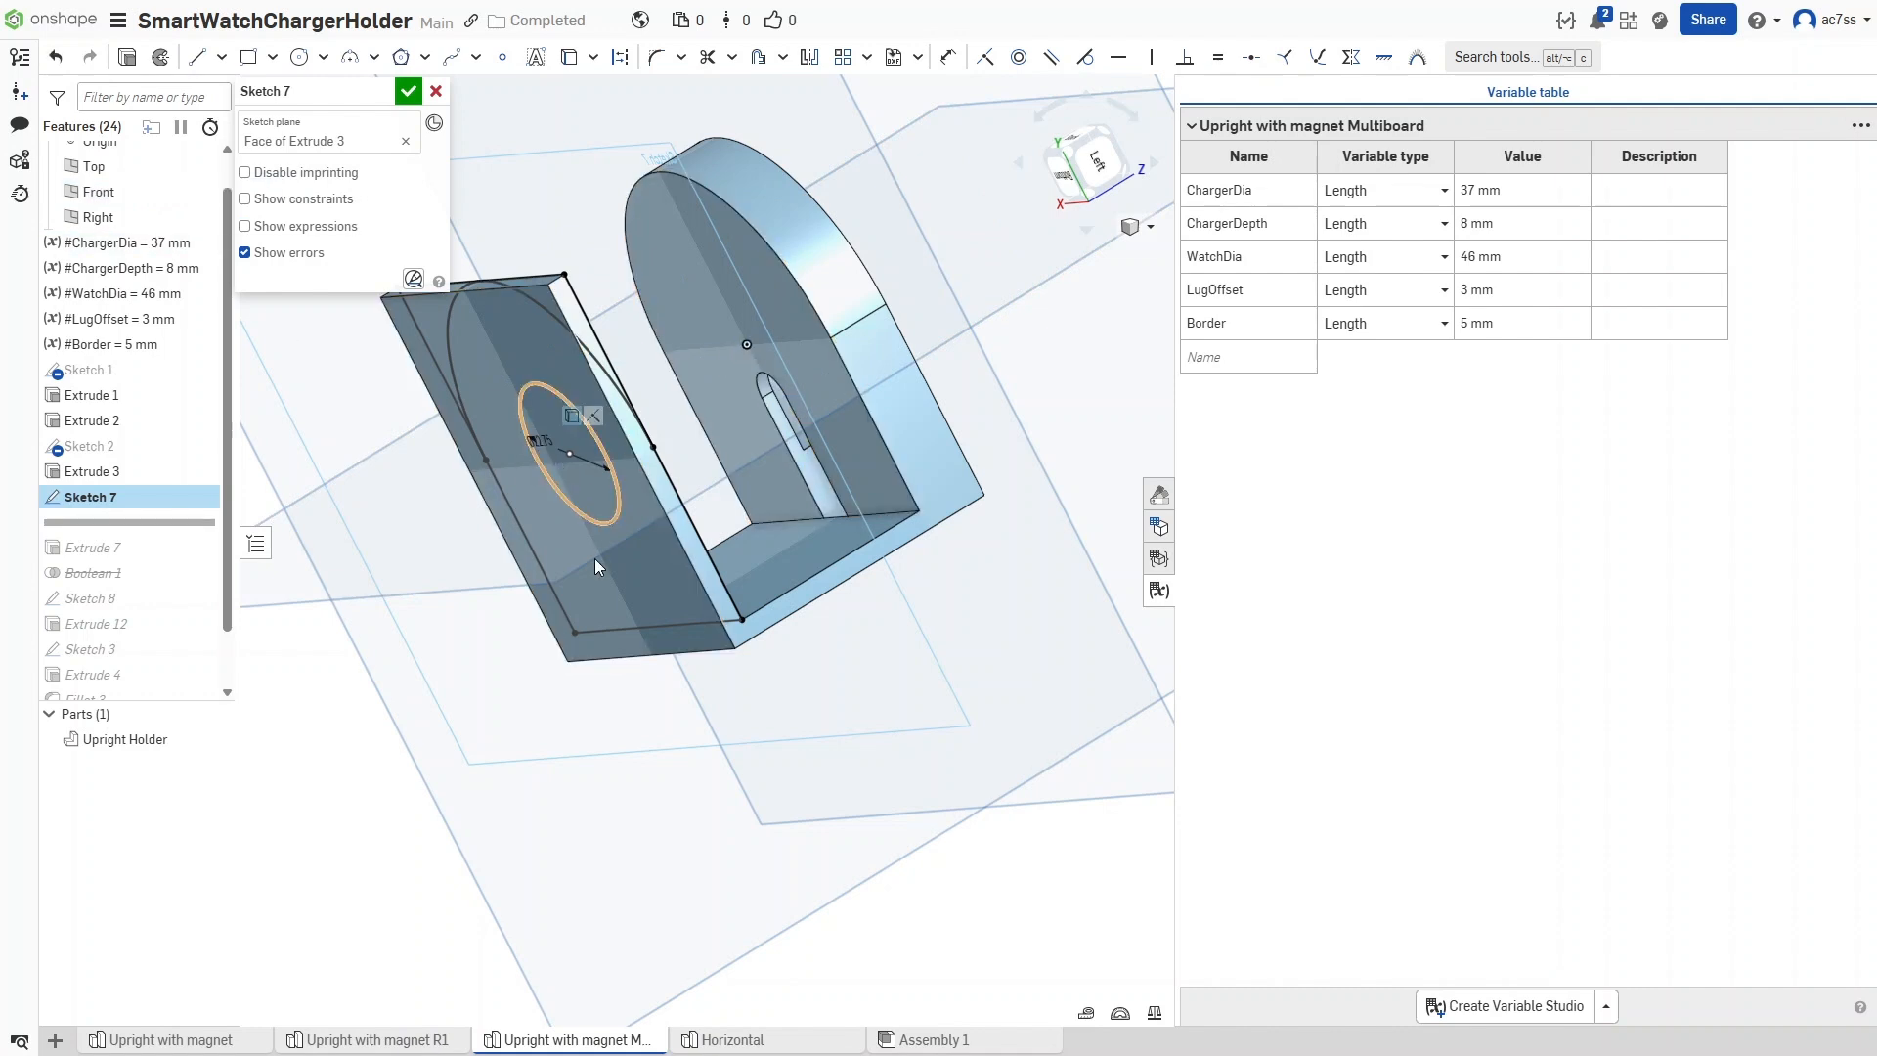
mouse_move(482, 728)
right_down()
mouse_move(559, 694)
mouse_move(442, 733)
right_up()
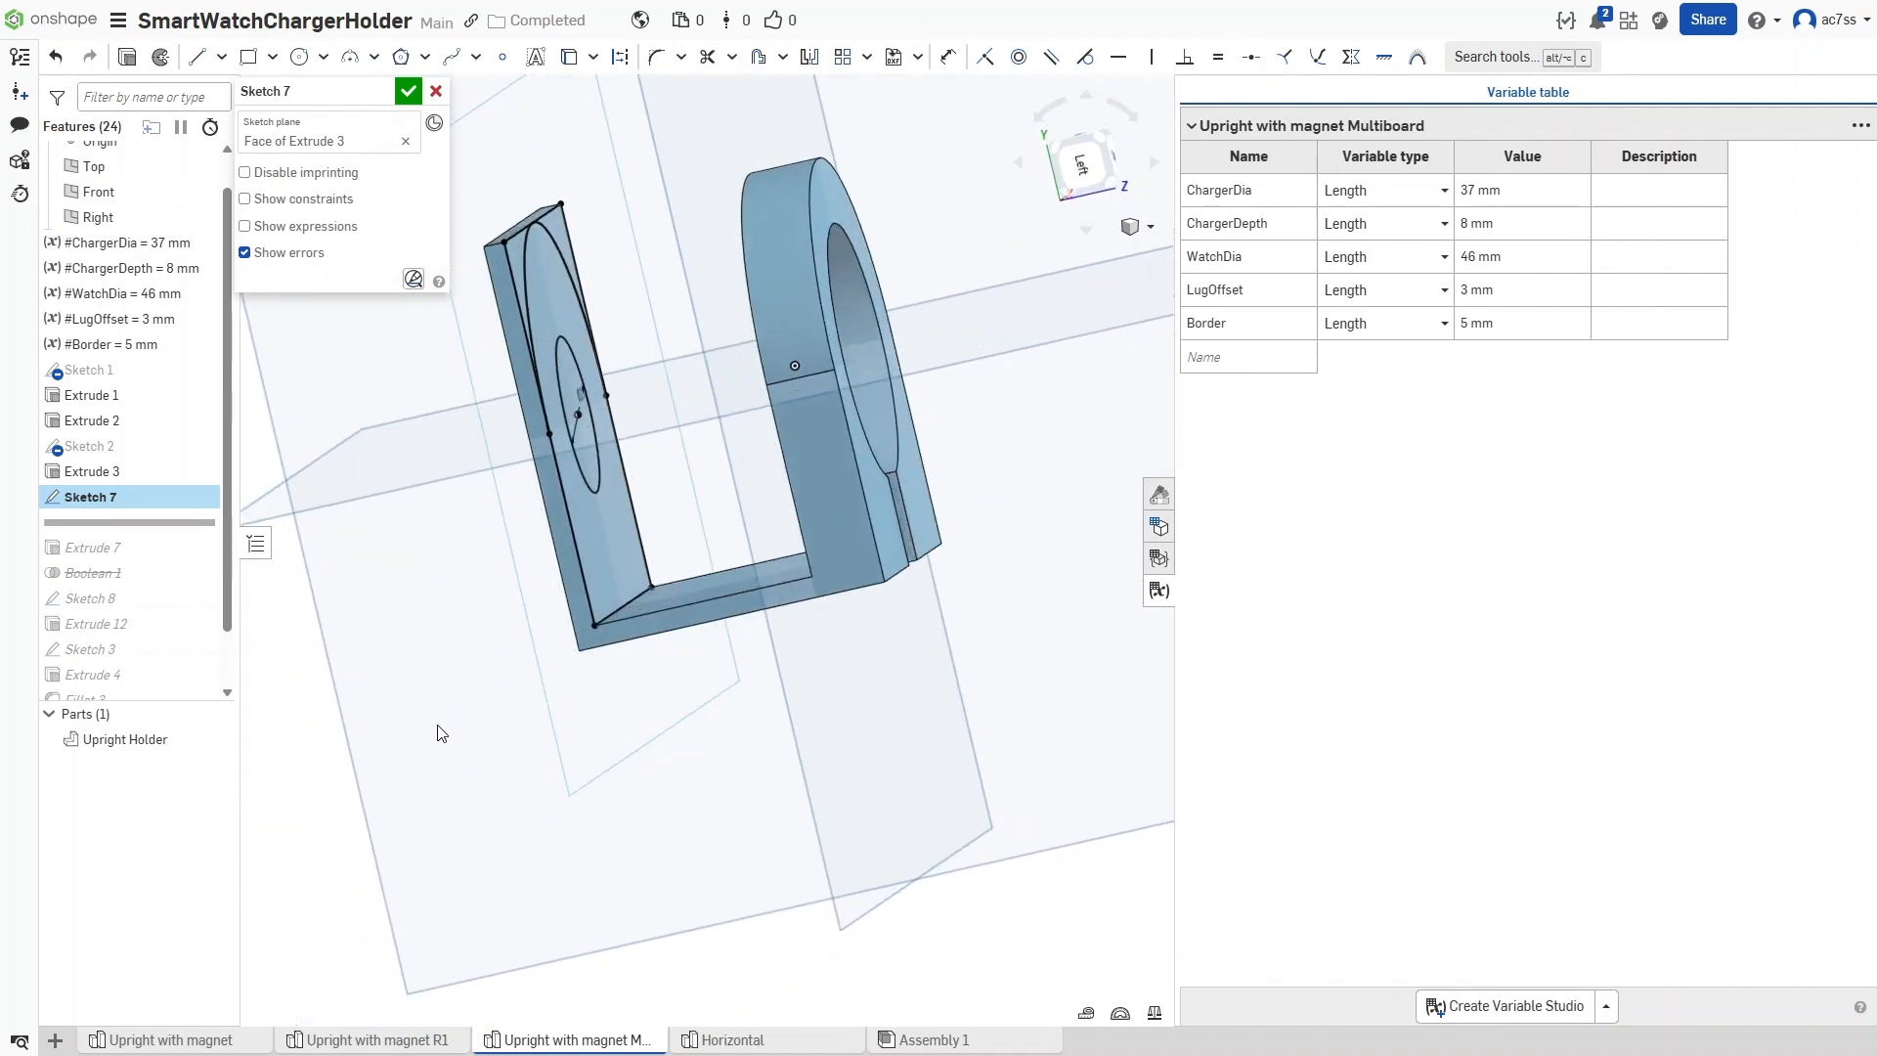
click(201, 192)
click(201, 217)
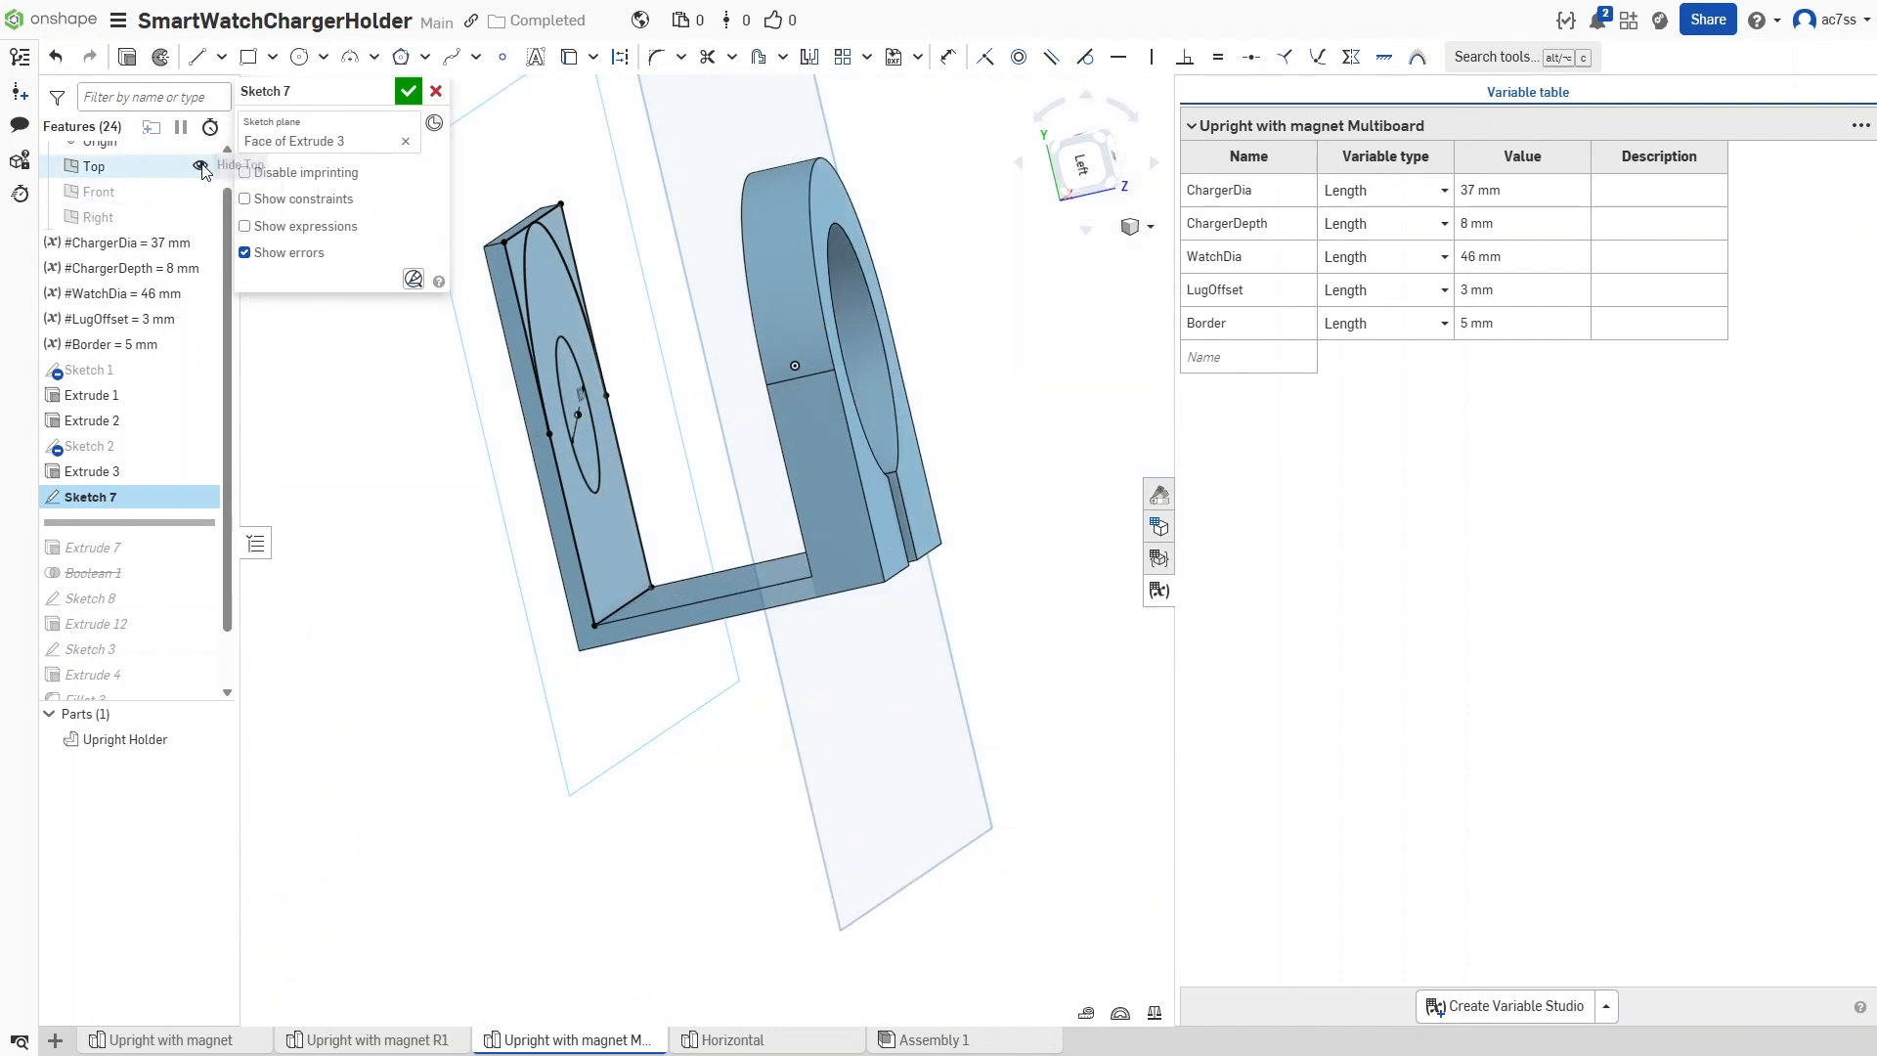
click(200, 166)
Examine from several angles how Sketch 7's arch and circle relate to the charger upright's profile
right_drag(315, 561, 283, 561)
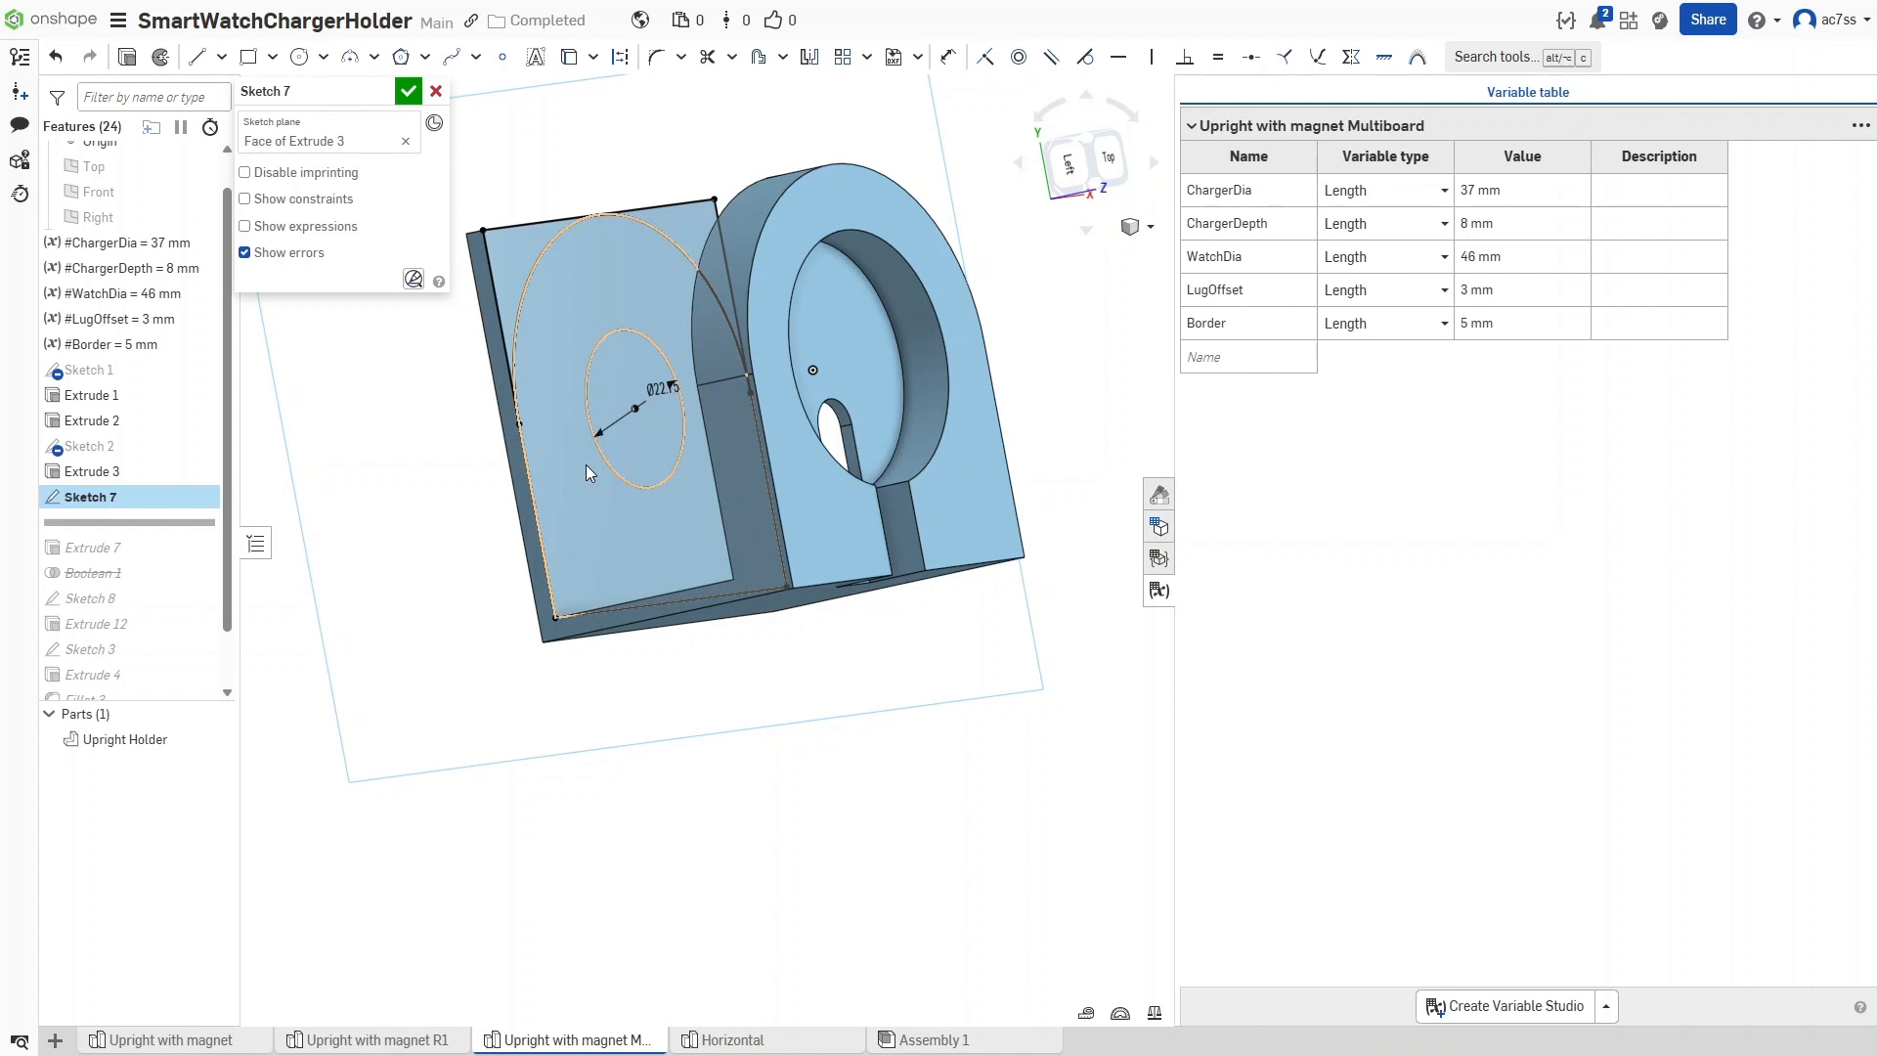
right_drag(410, 581, 377, 587)
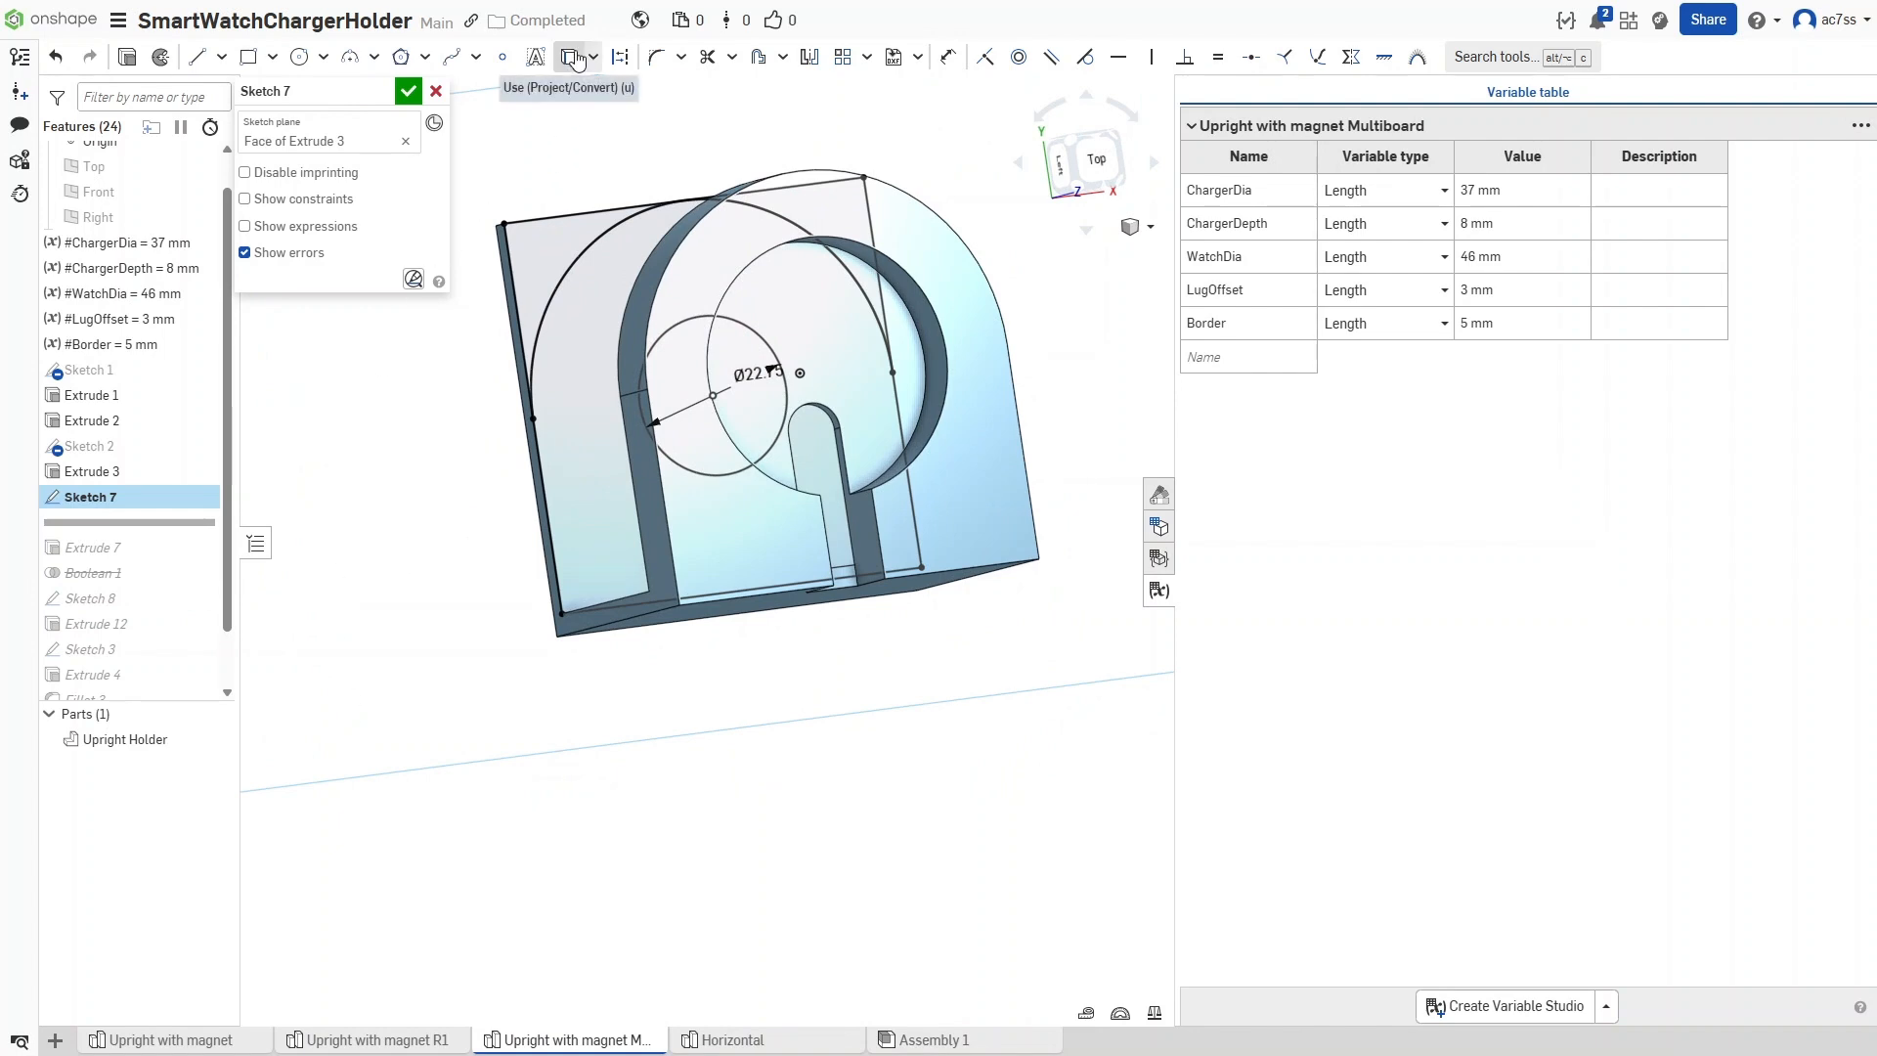
right_drag(392, 562, 510, 584)
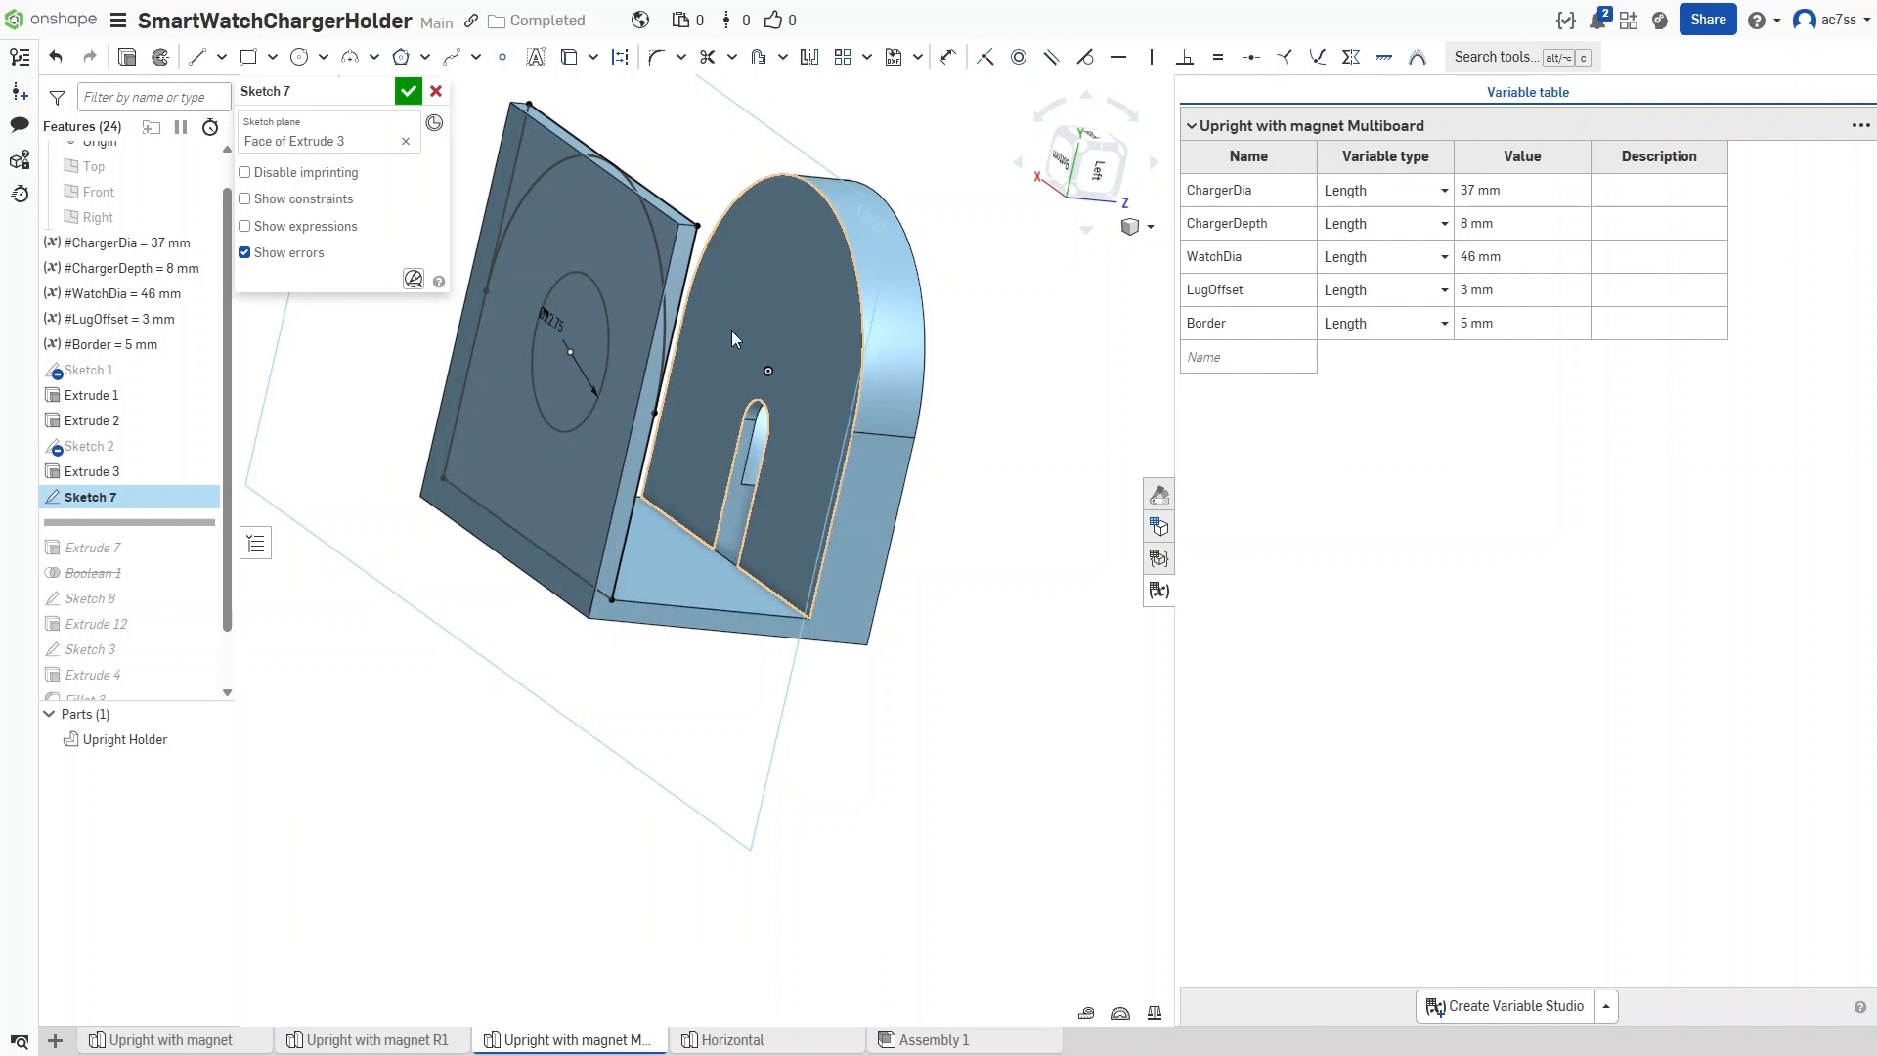
mouse_move(564, 748)
right_down()
mouse_move(502, 759)
mouse_move(603, 769)
mouse_move(503, 635)
mouse_move(500, 475)
right_up()
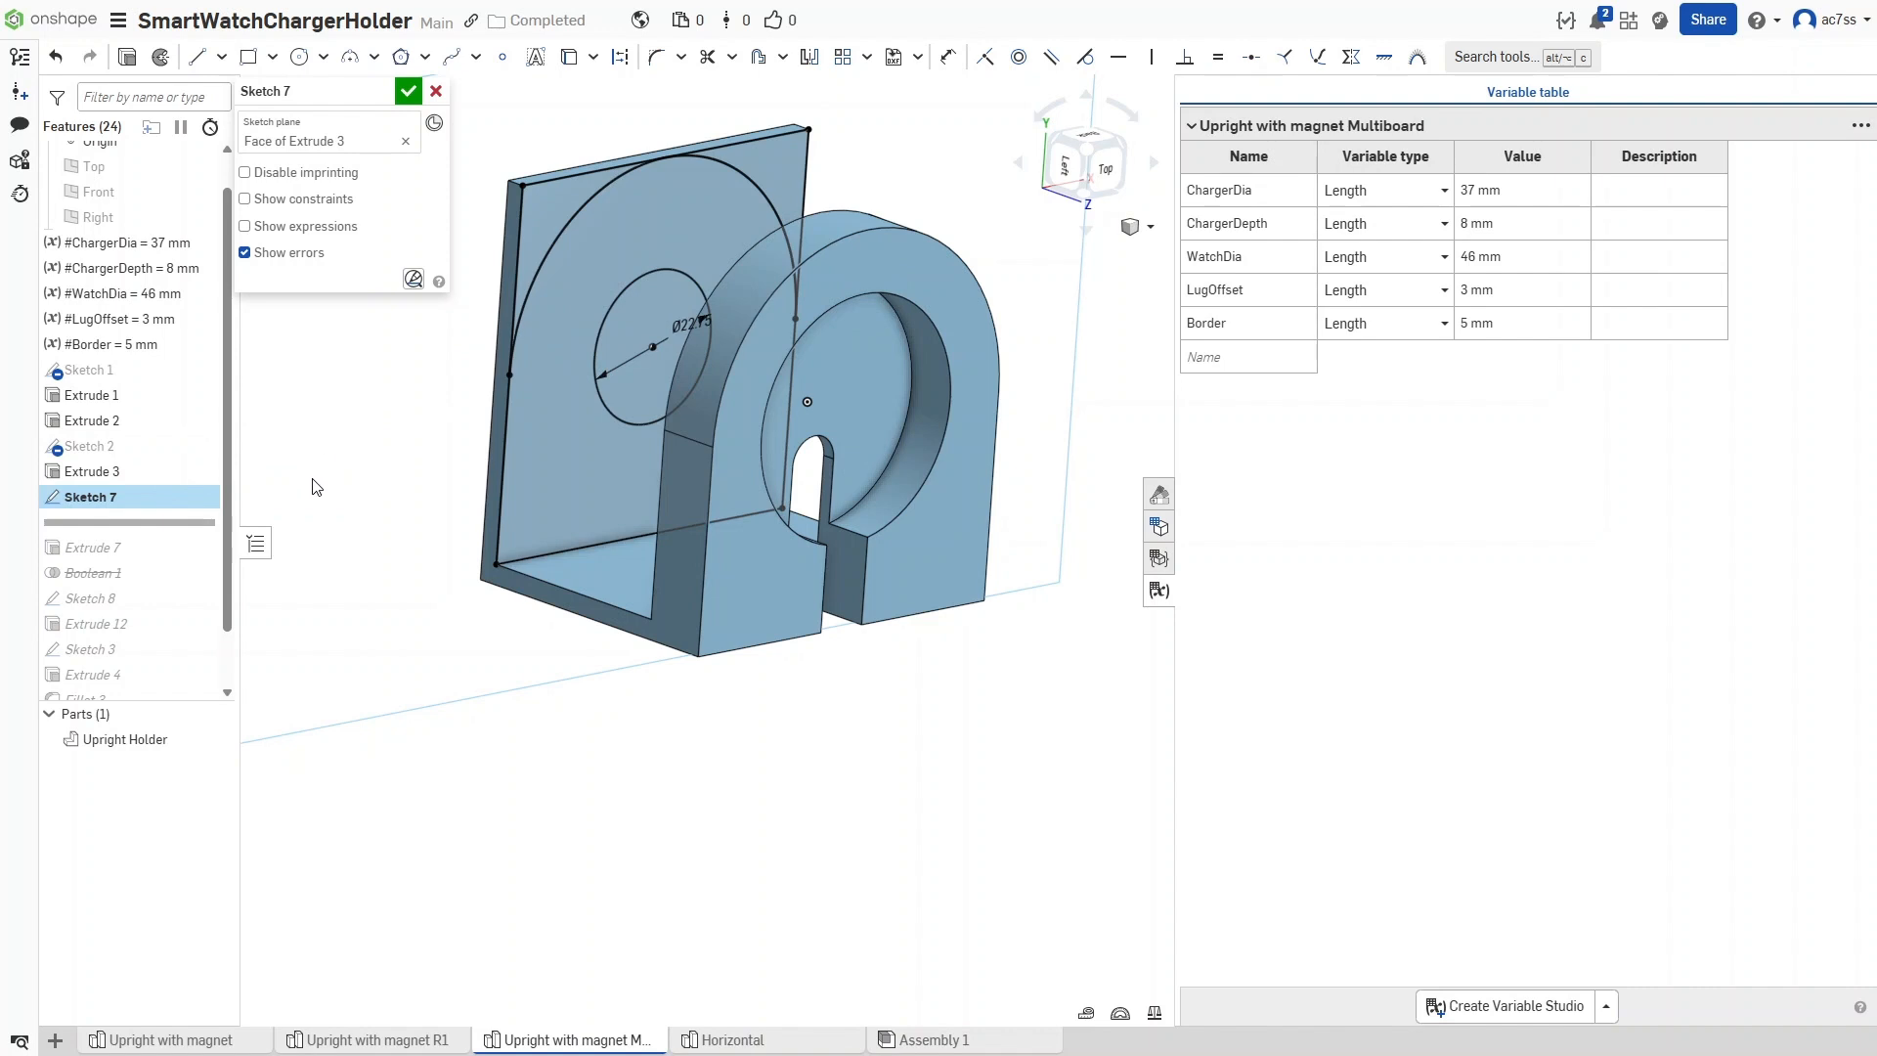
right_drag(352, 487, 288, 496)
Hide the Upright Holder part, examine Sketch 7's arch, side lines and circle face-on, and close the sketch
click(215, 740)
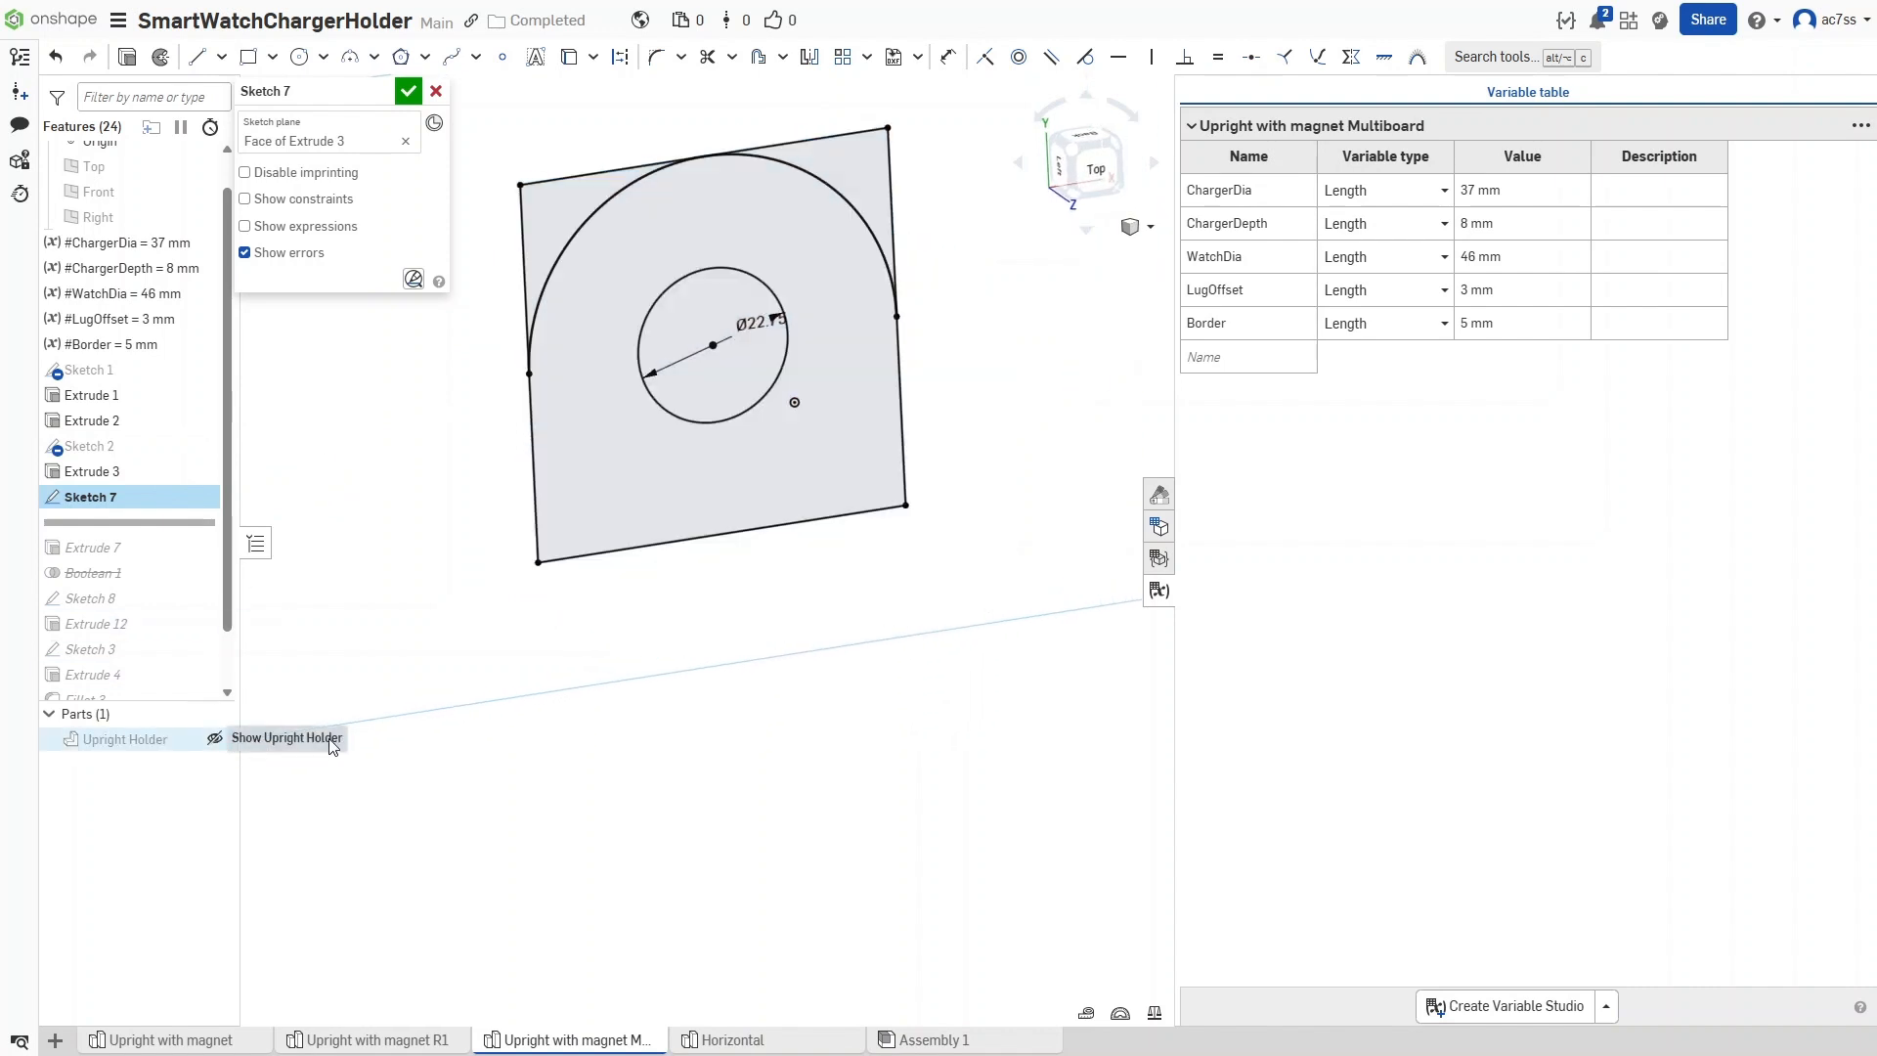
key(n)
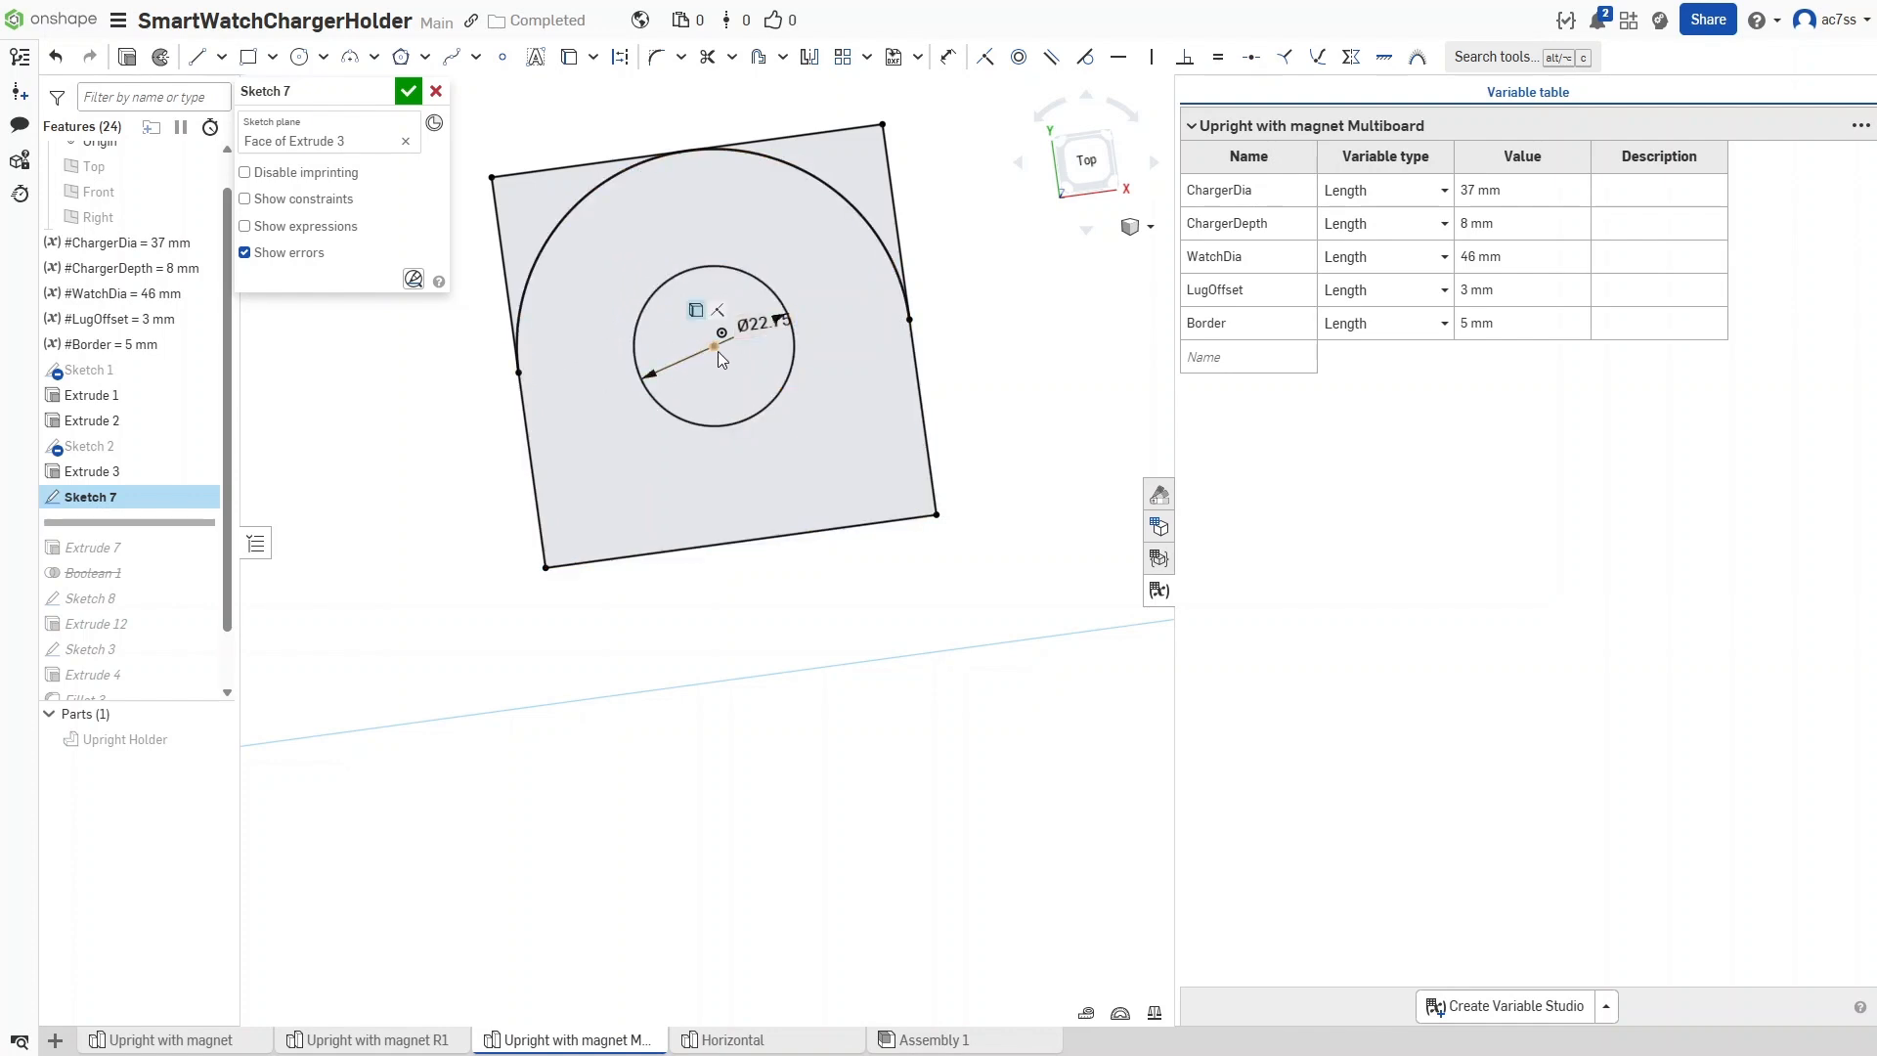
key(n)
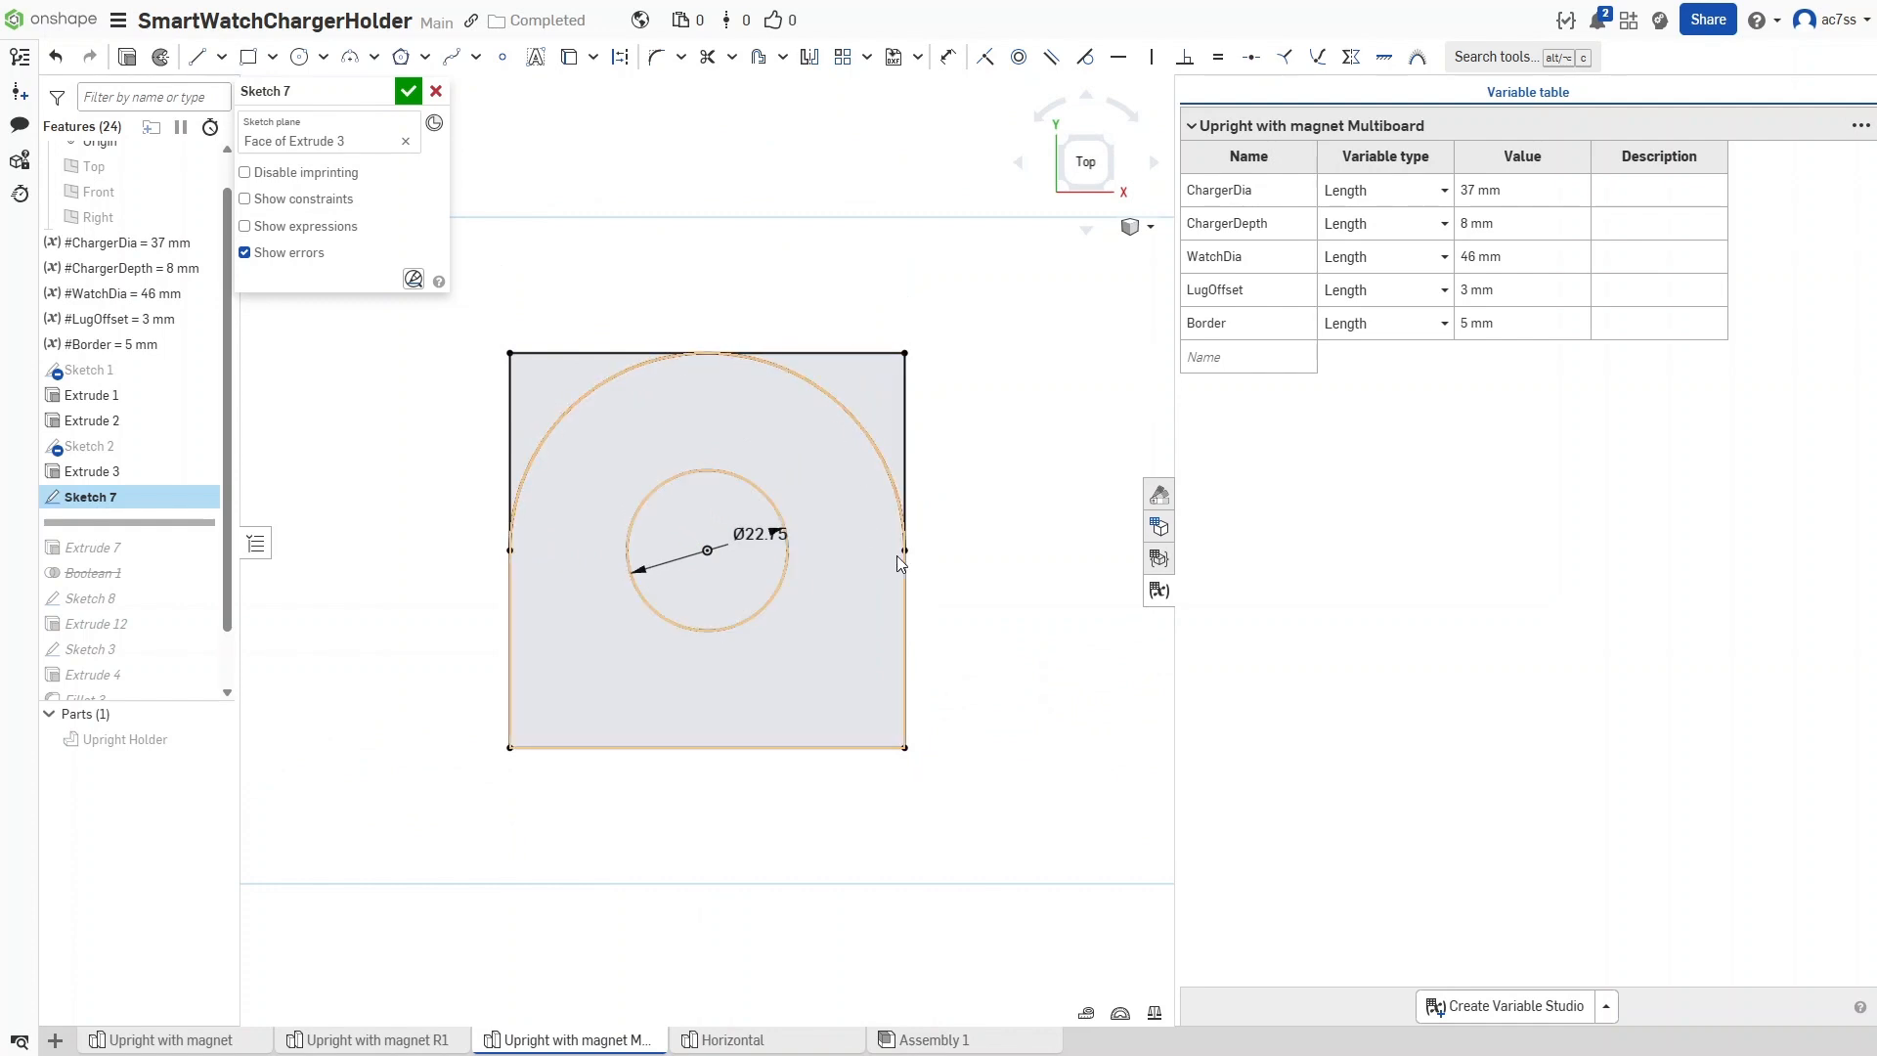
click(901, 518)
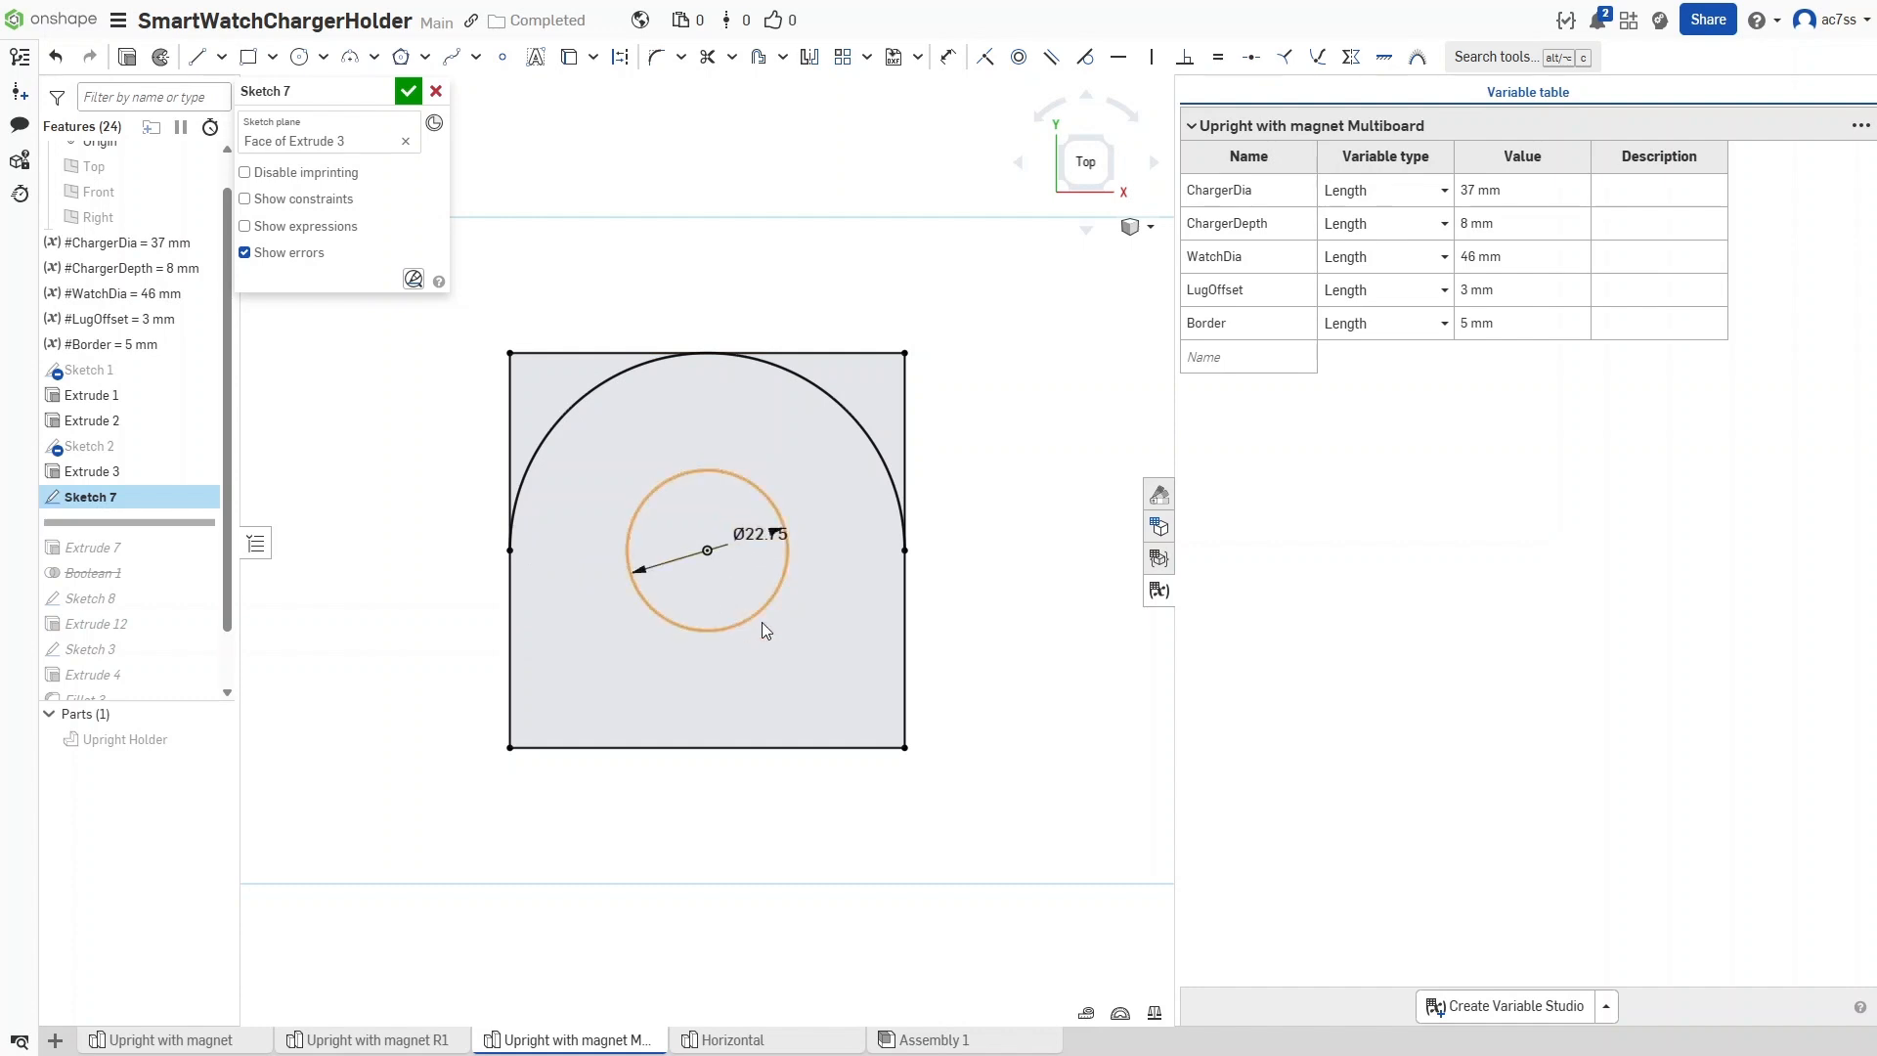
click(409, 92)
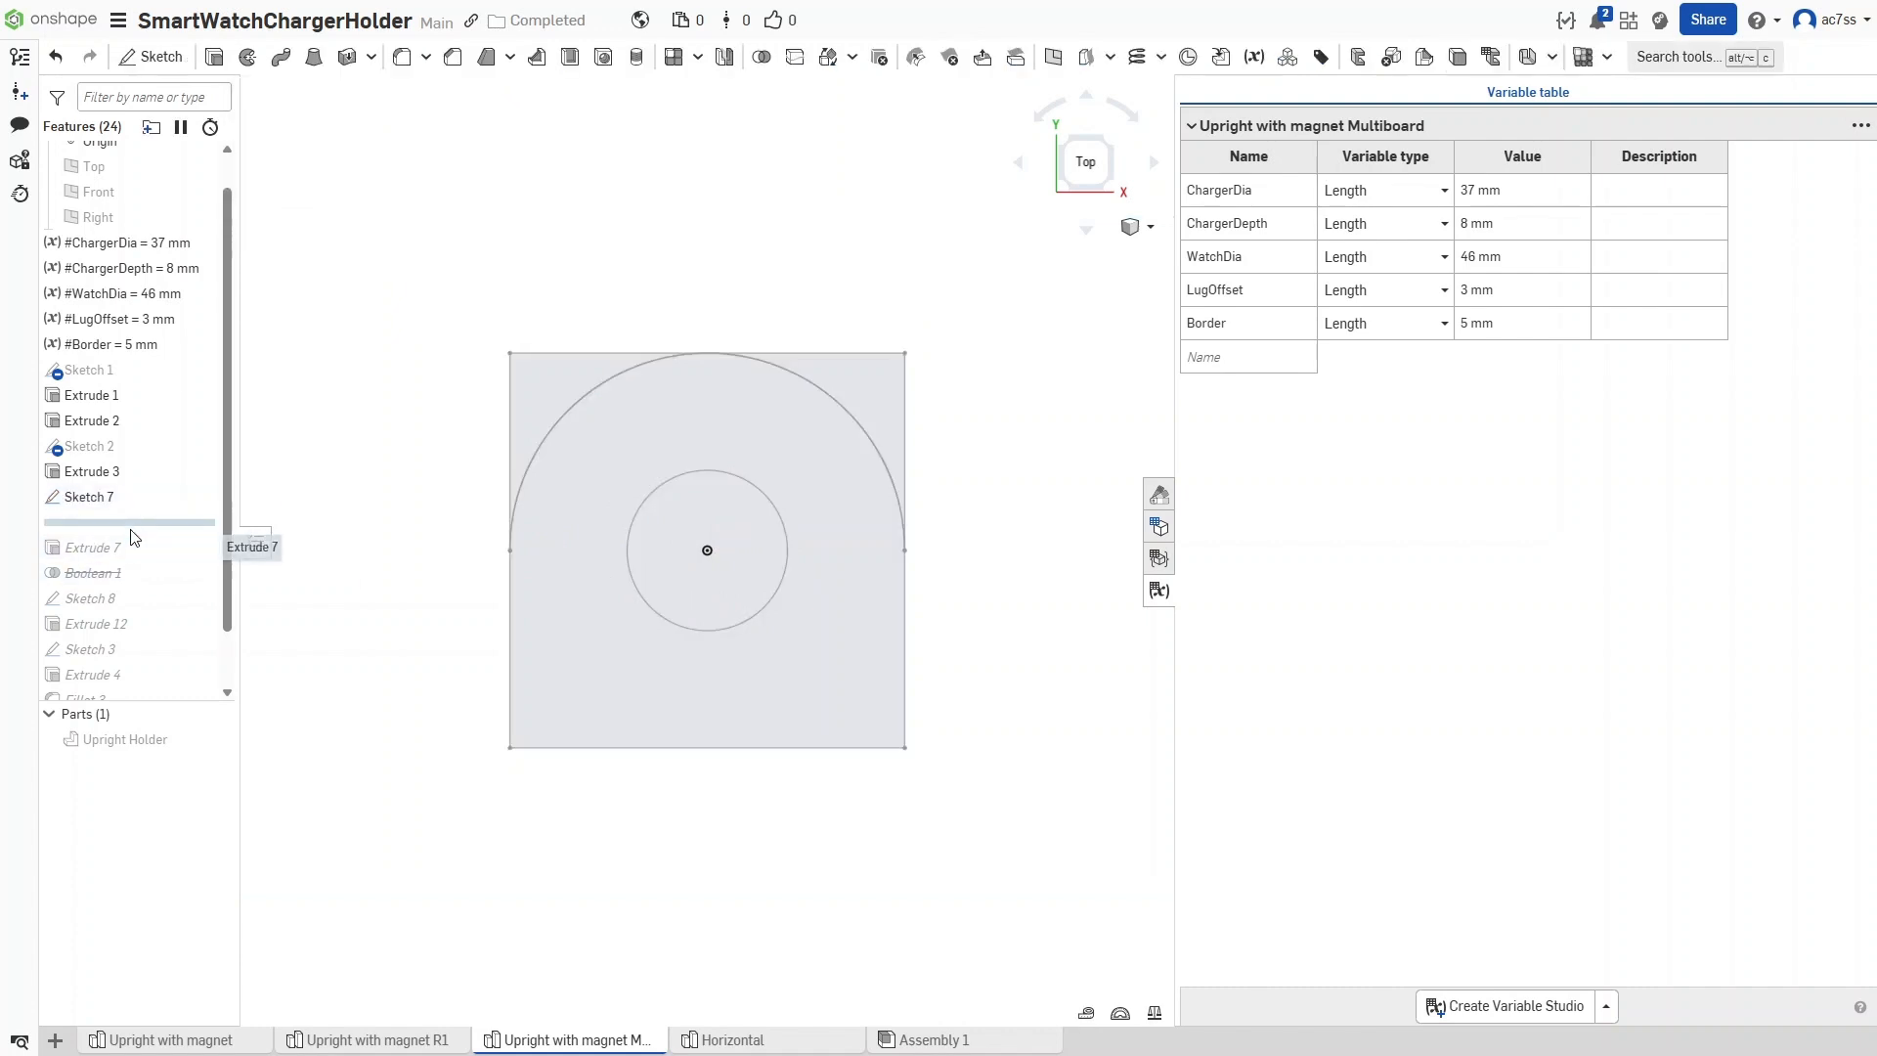
Roll the feature history forward past Extrude 7 and show the Upright Holder part with its cut rear plate
drag(137, 524, 130, 566)
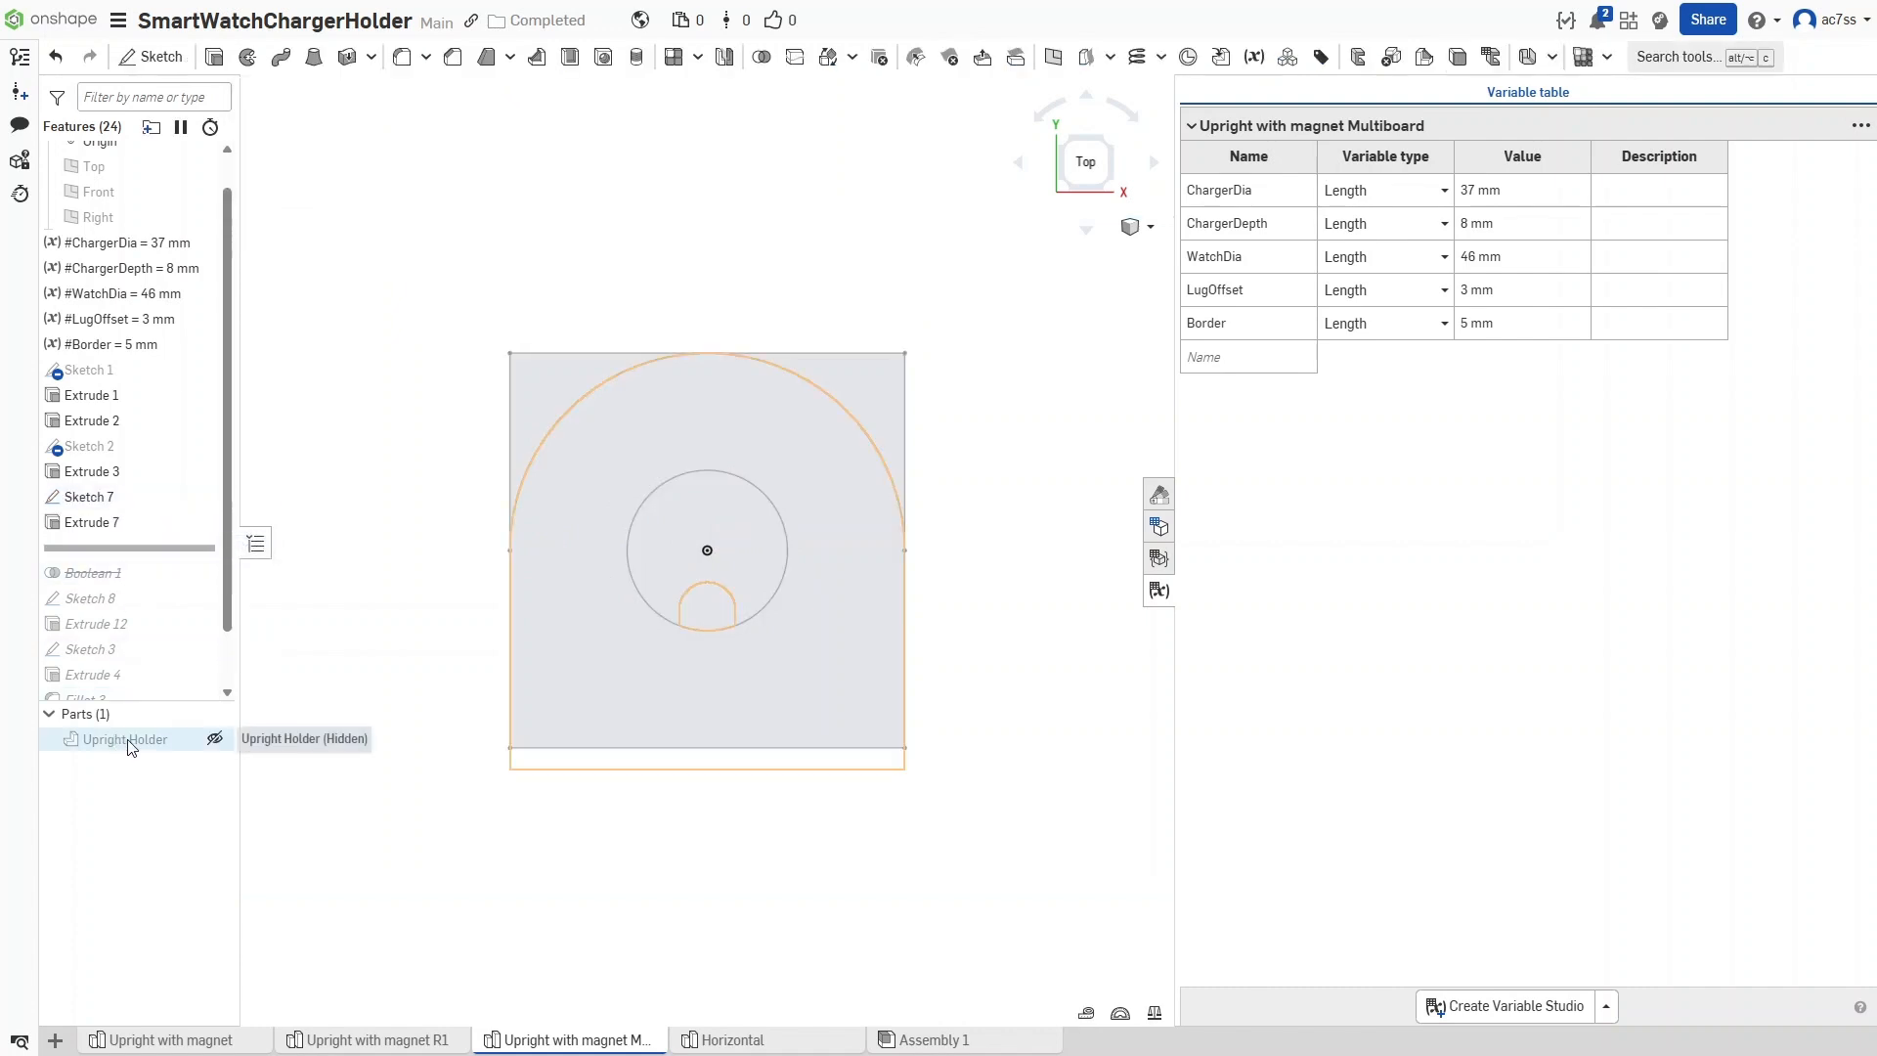
click(215, 740)
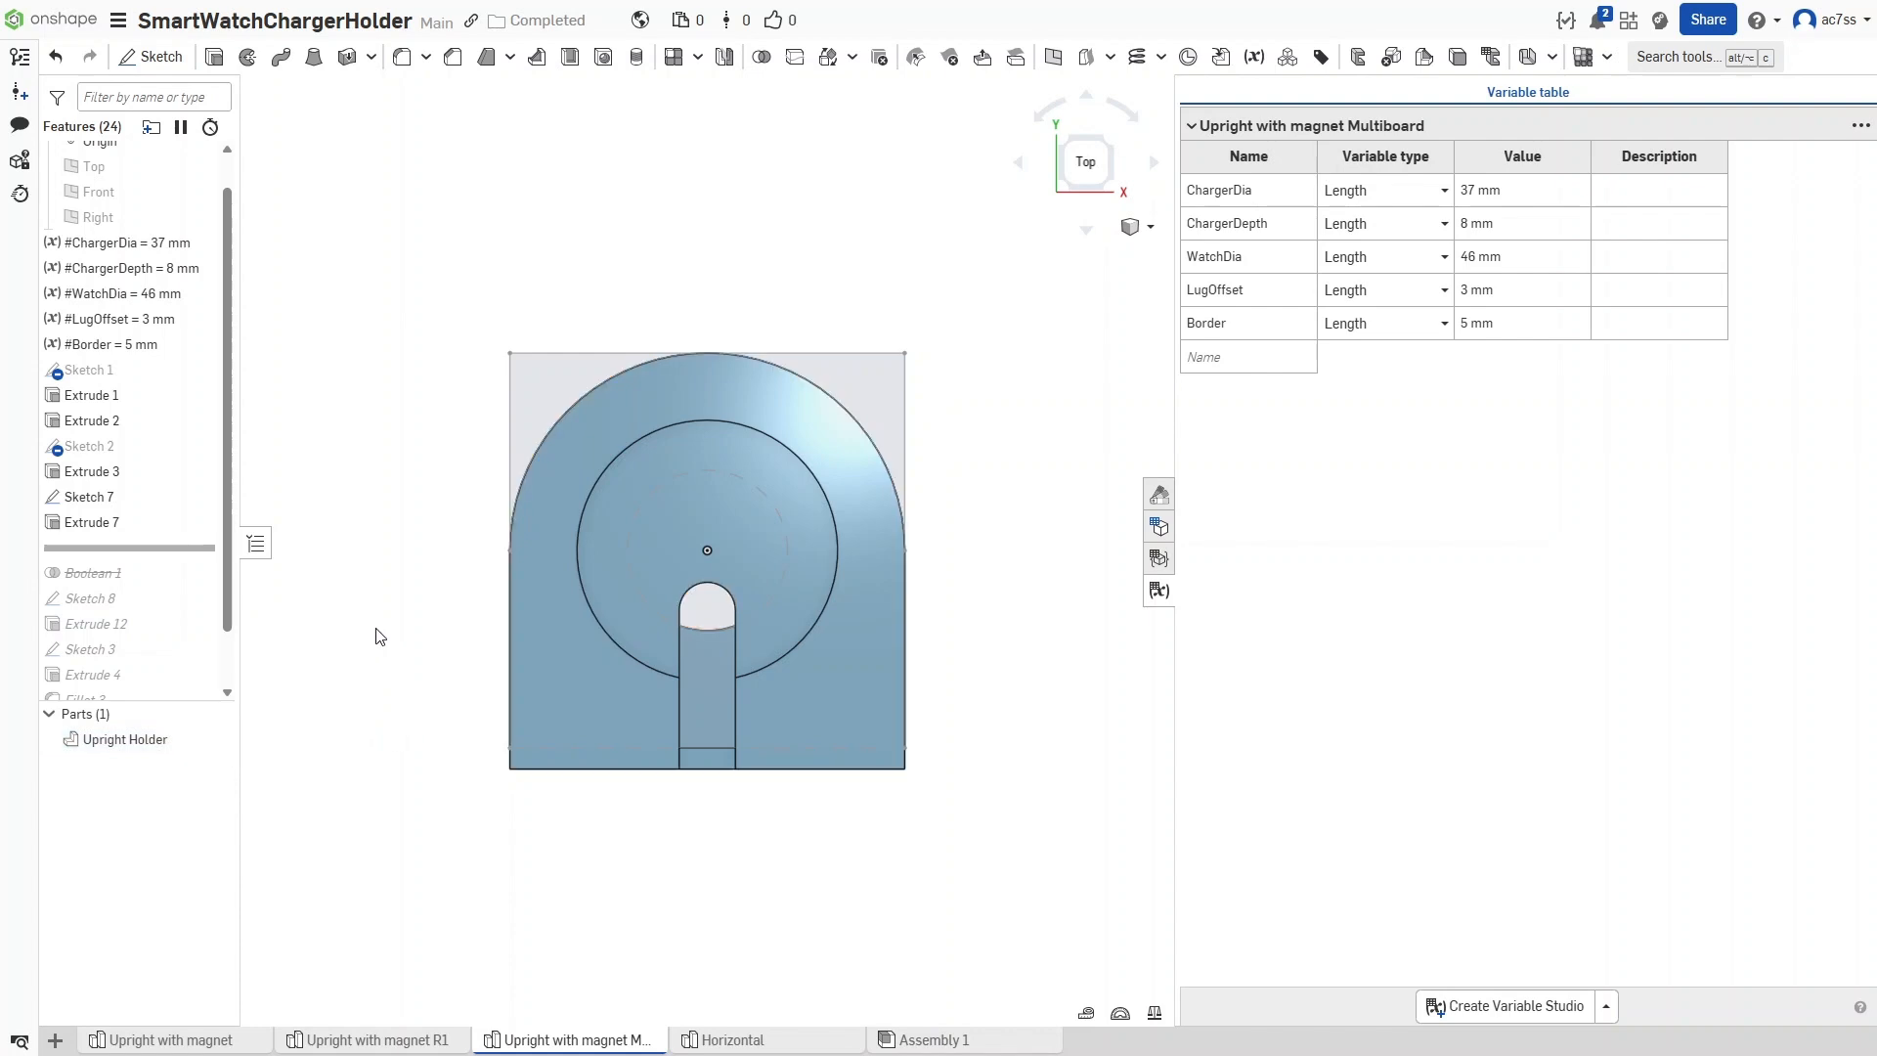
right_drag(377, 636, 465, 640)
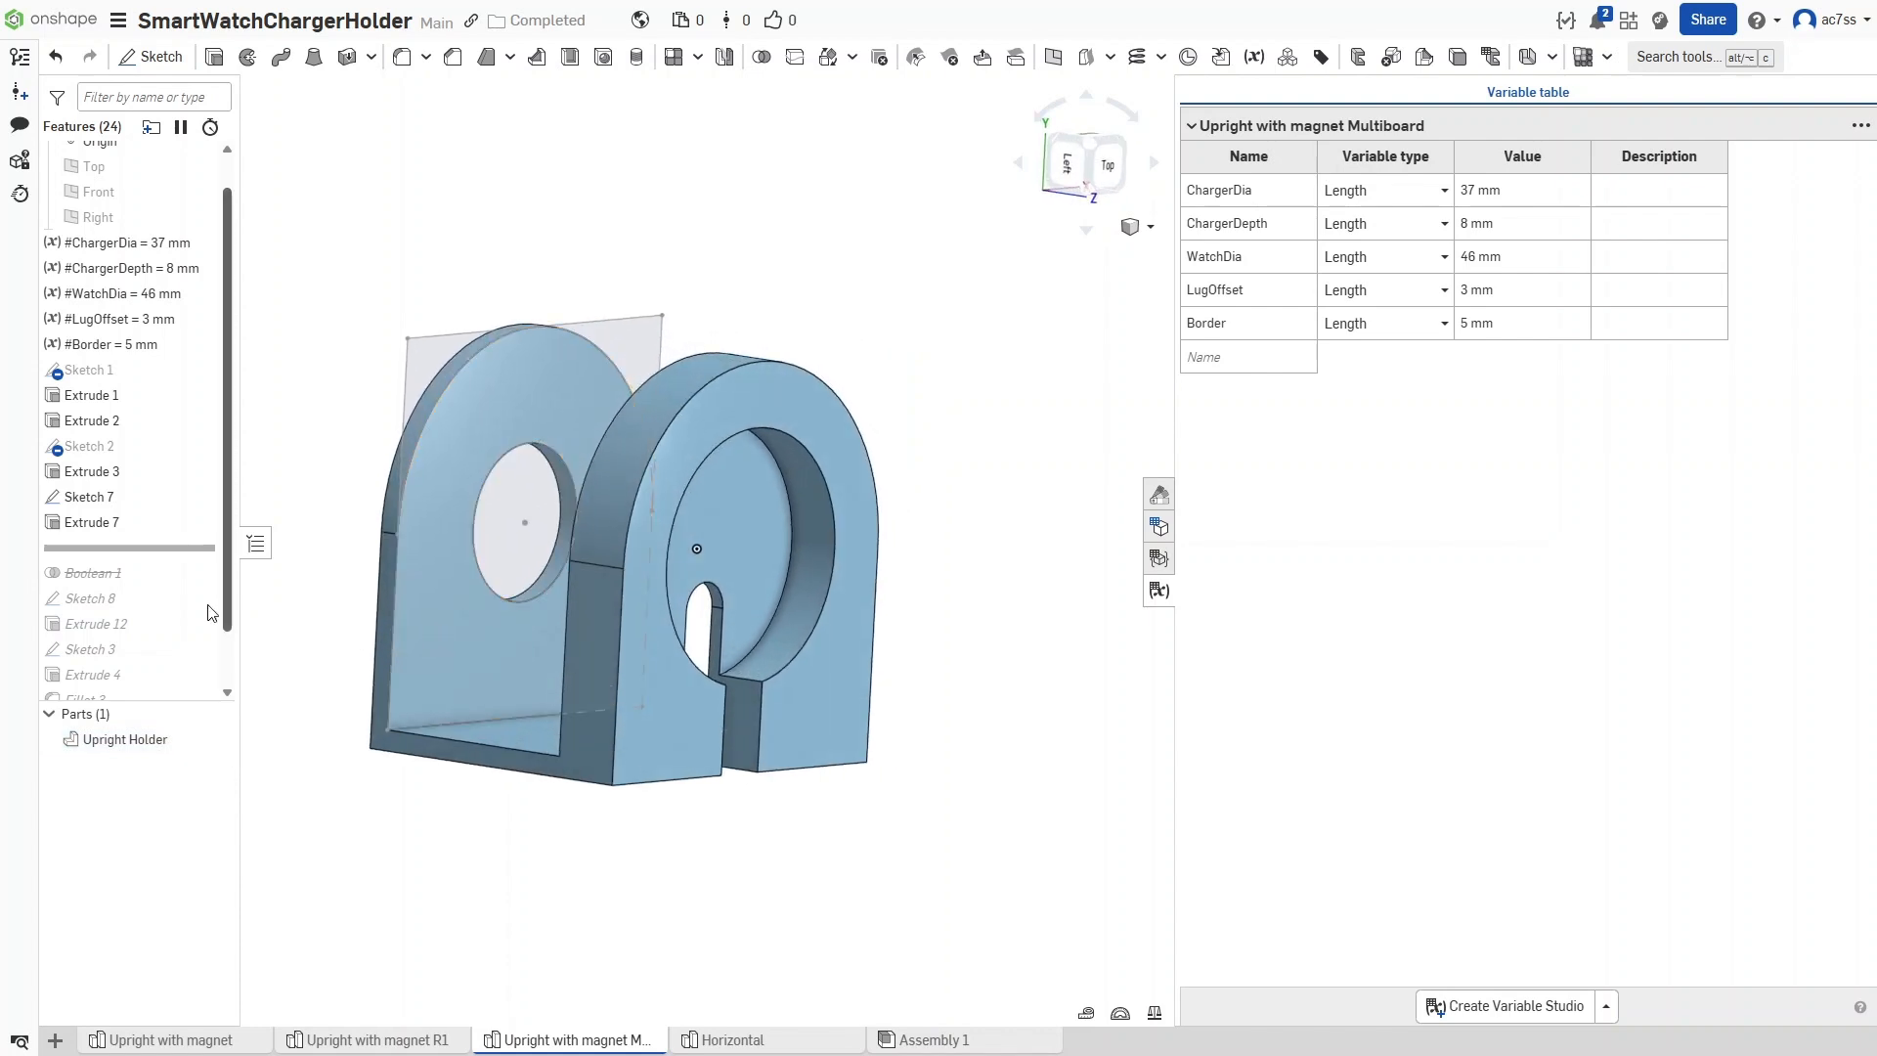
Open Extrude 7 and review its selected sketch regions, blind depth and removal direction
double_click(121, 522)
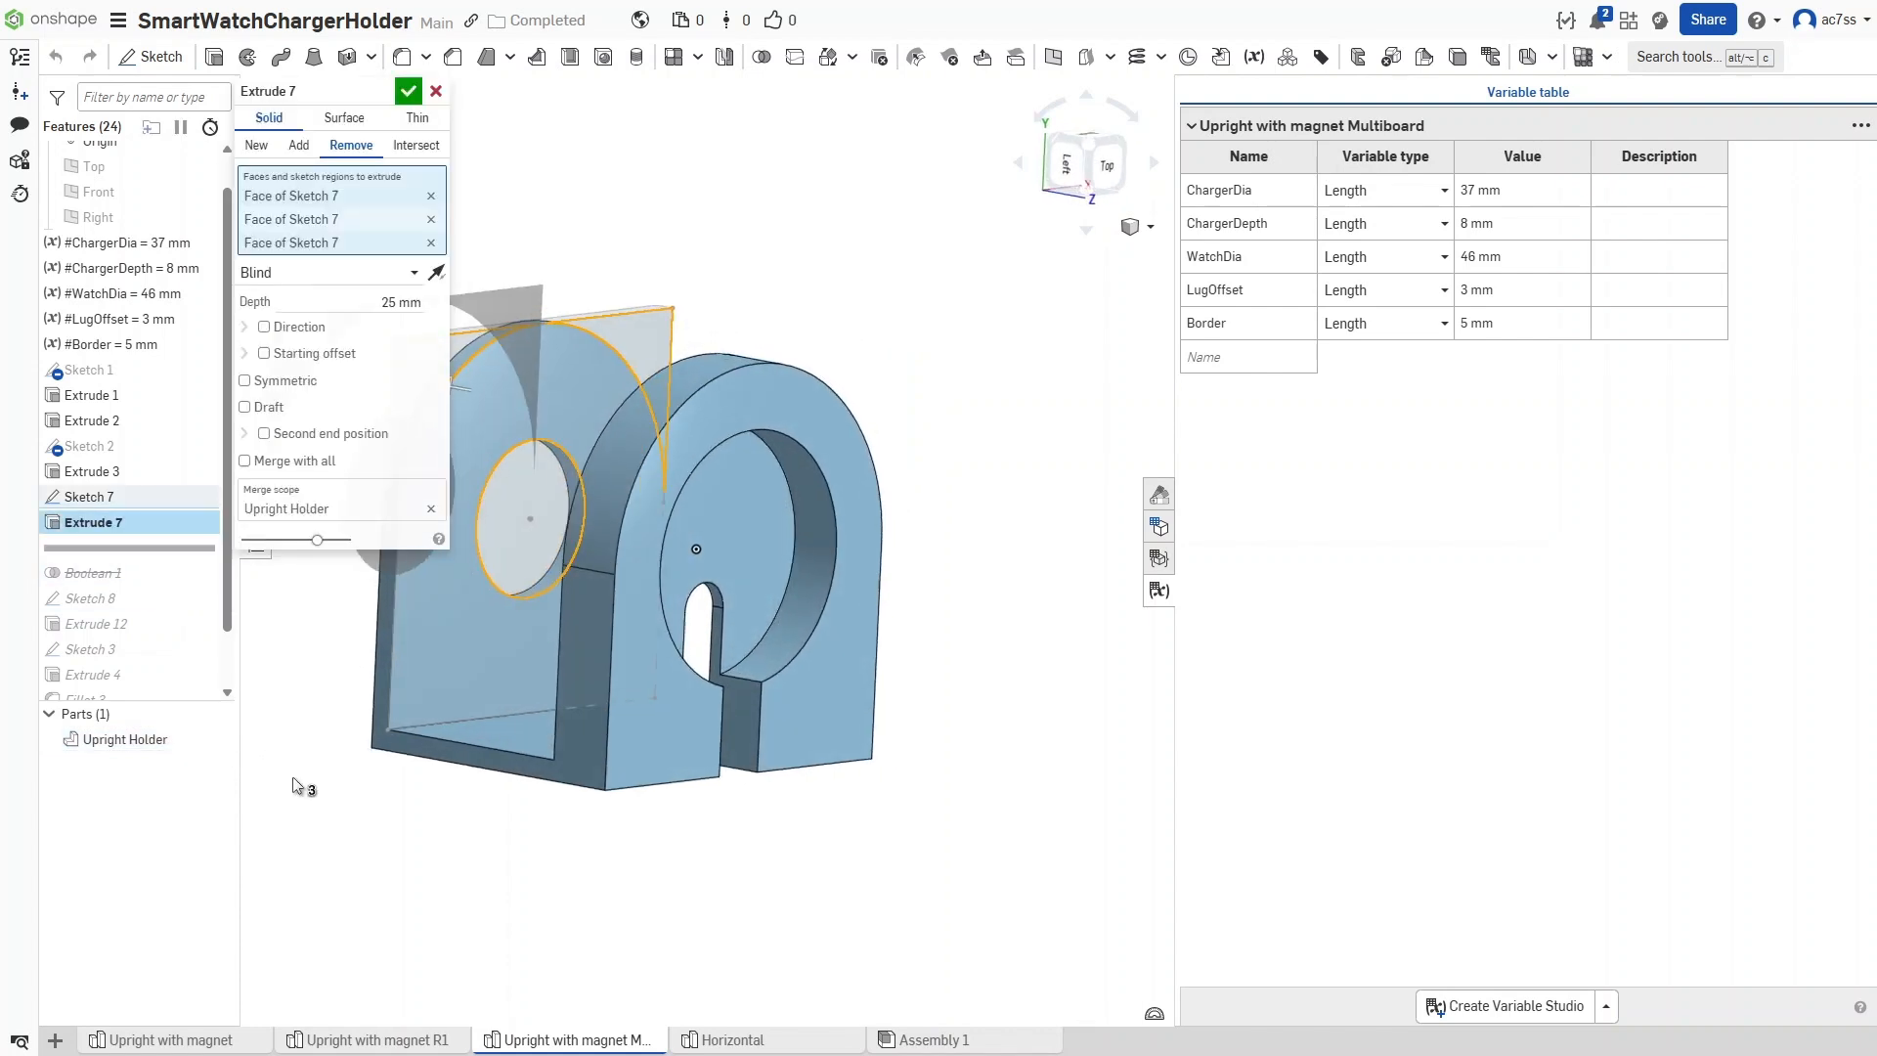
right_drag(297, 782, 496, 802)
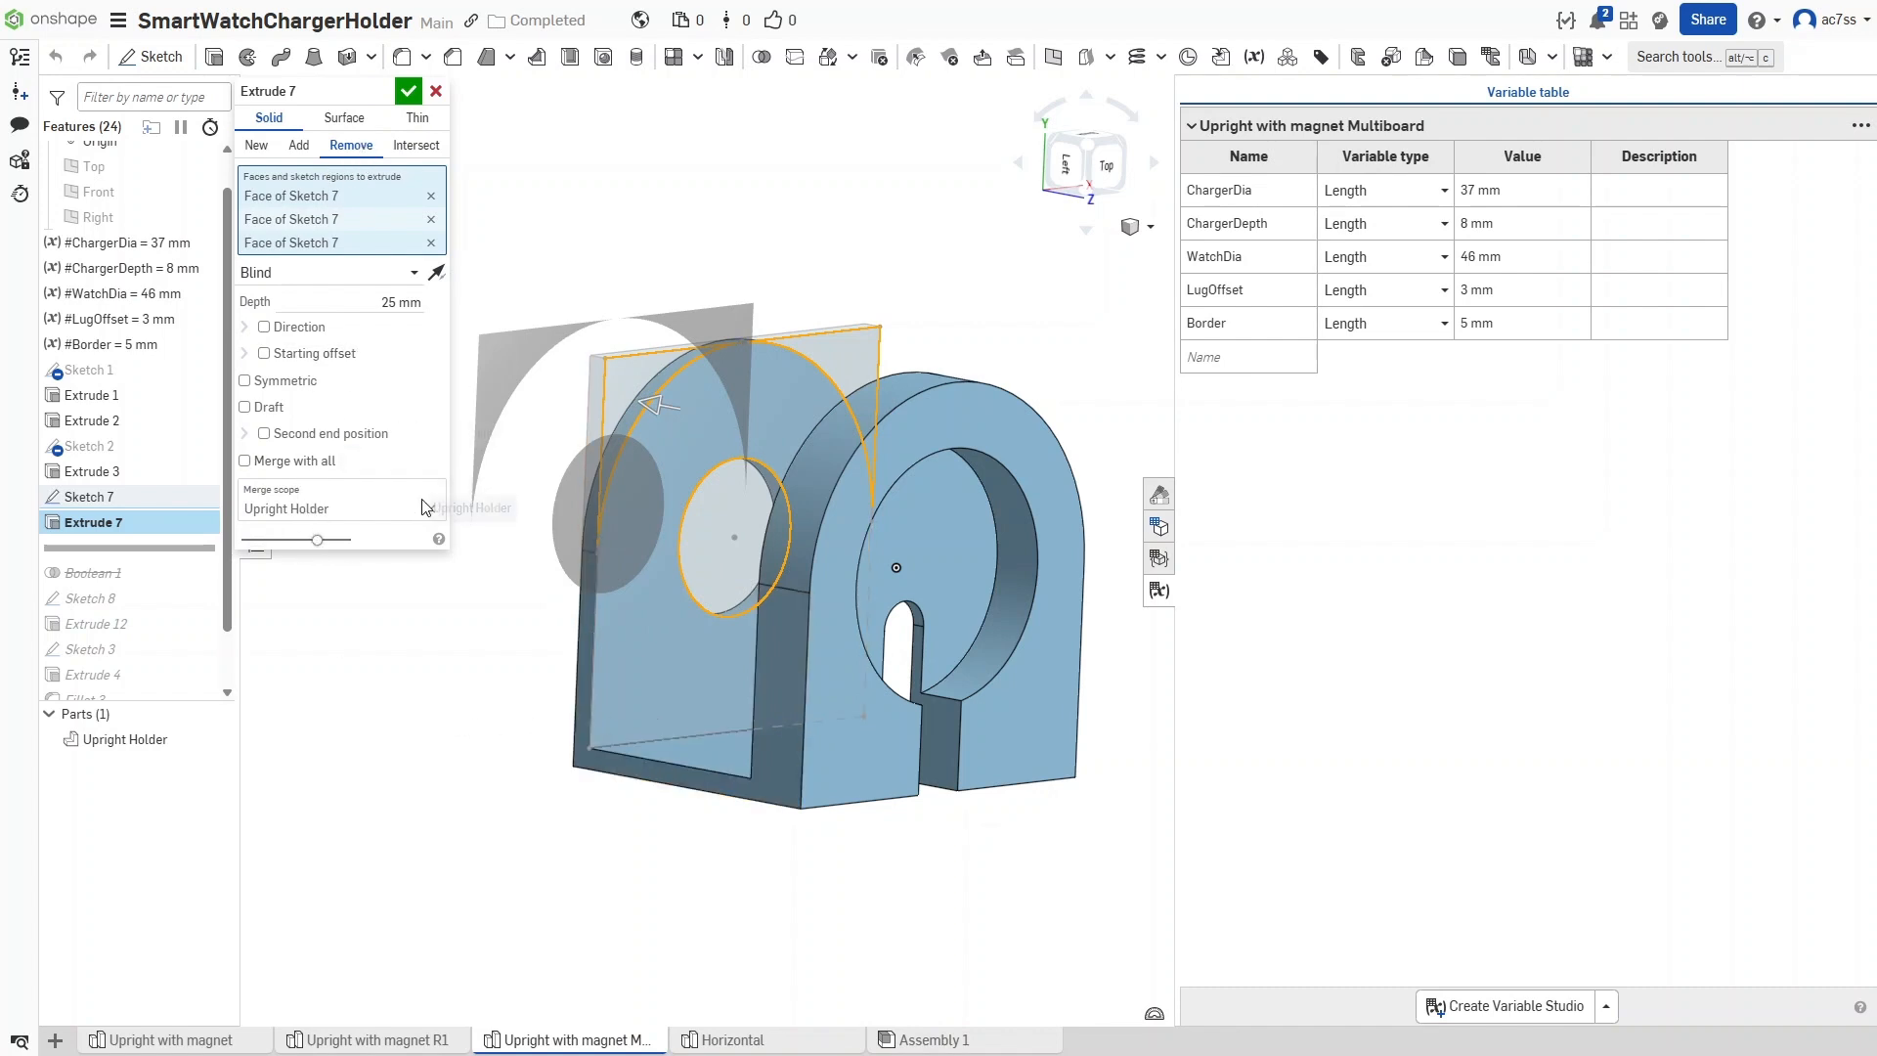
right_drag(430, 714, 471, 705)
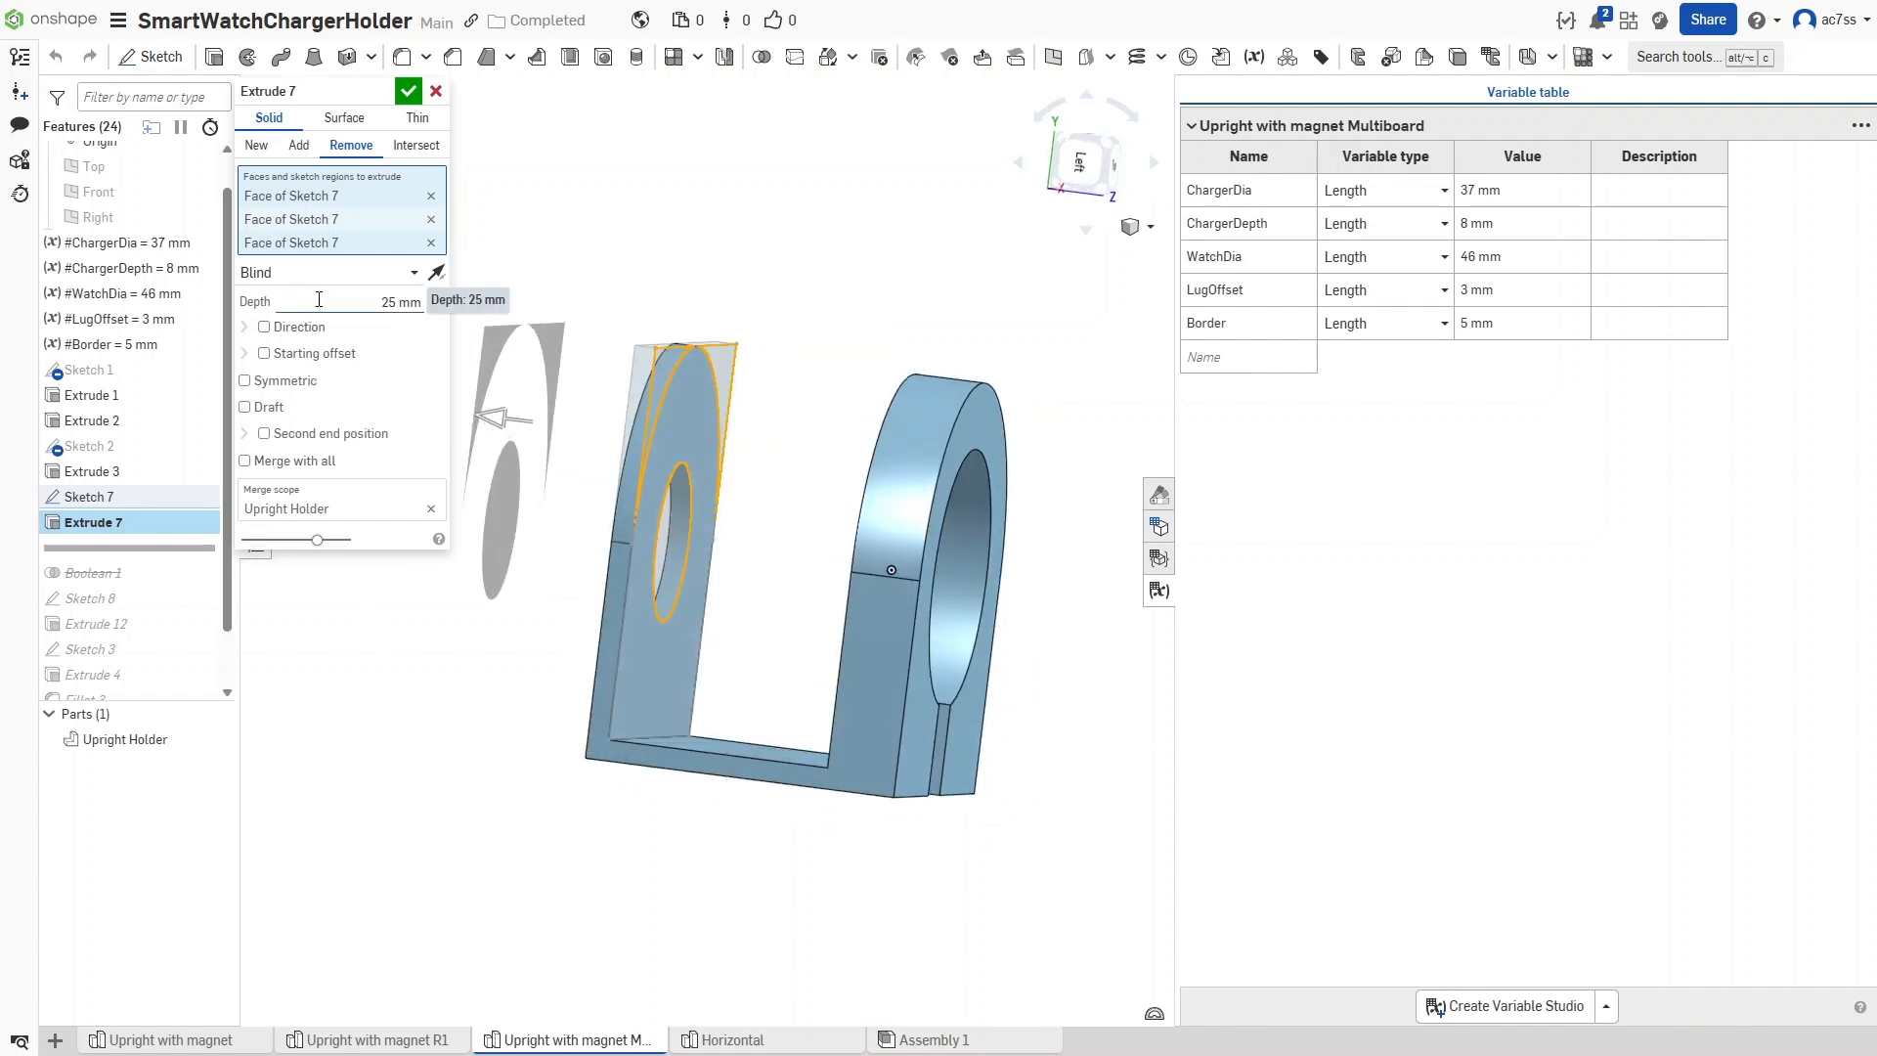
Try Up to next and Up to face as Extrude 7's end condition, using the rear plate's outer face, and discard the changes
click(400, 278)
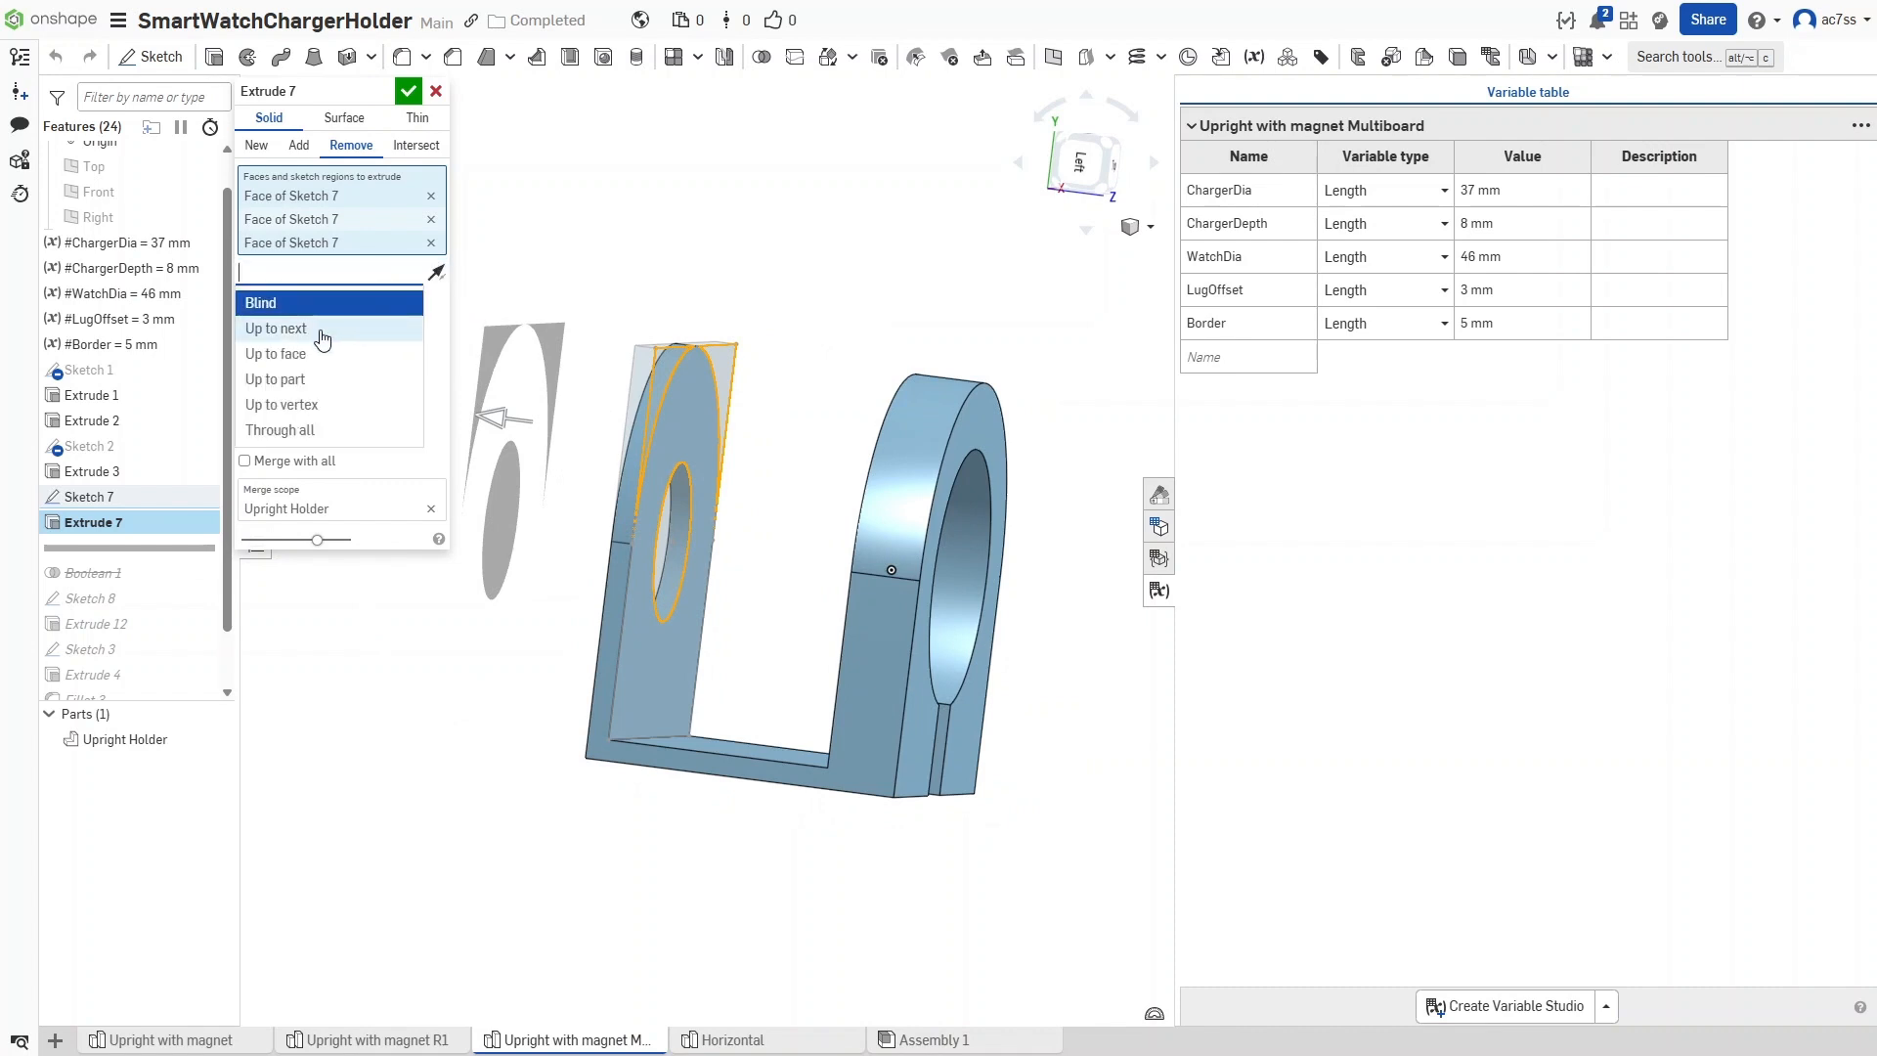
click(322, 338)
mouse_move(410, 711)
right_down()
mouse_move(508, 729)
mouse_move(449, 731)
mouse_move(407, 695)
right_up()
click(410, 278)
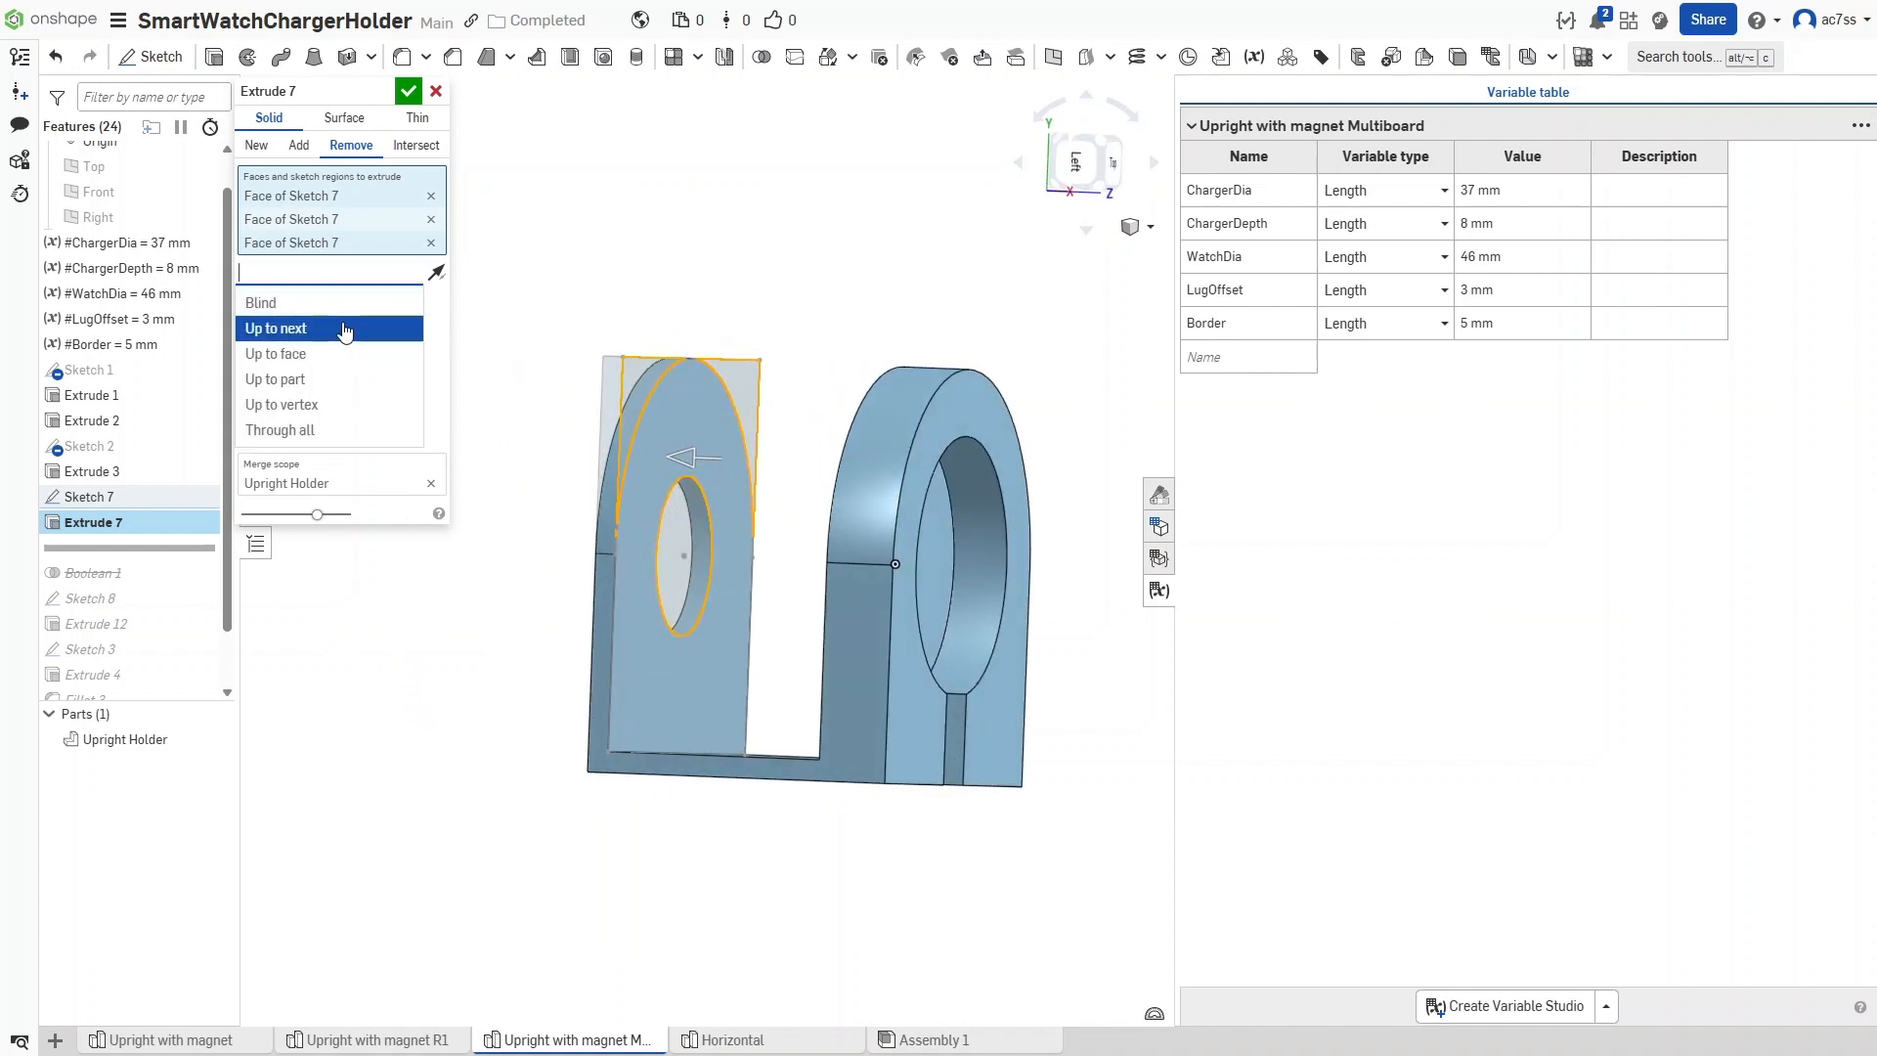
click(293, 354)
right_drag(625, 753, 635, 735)
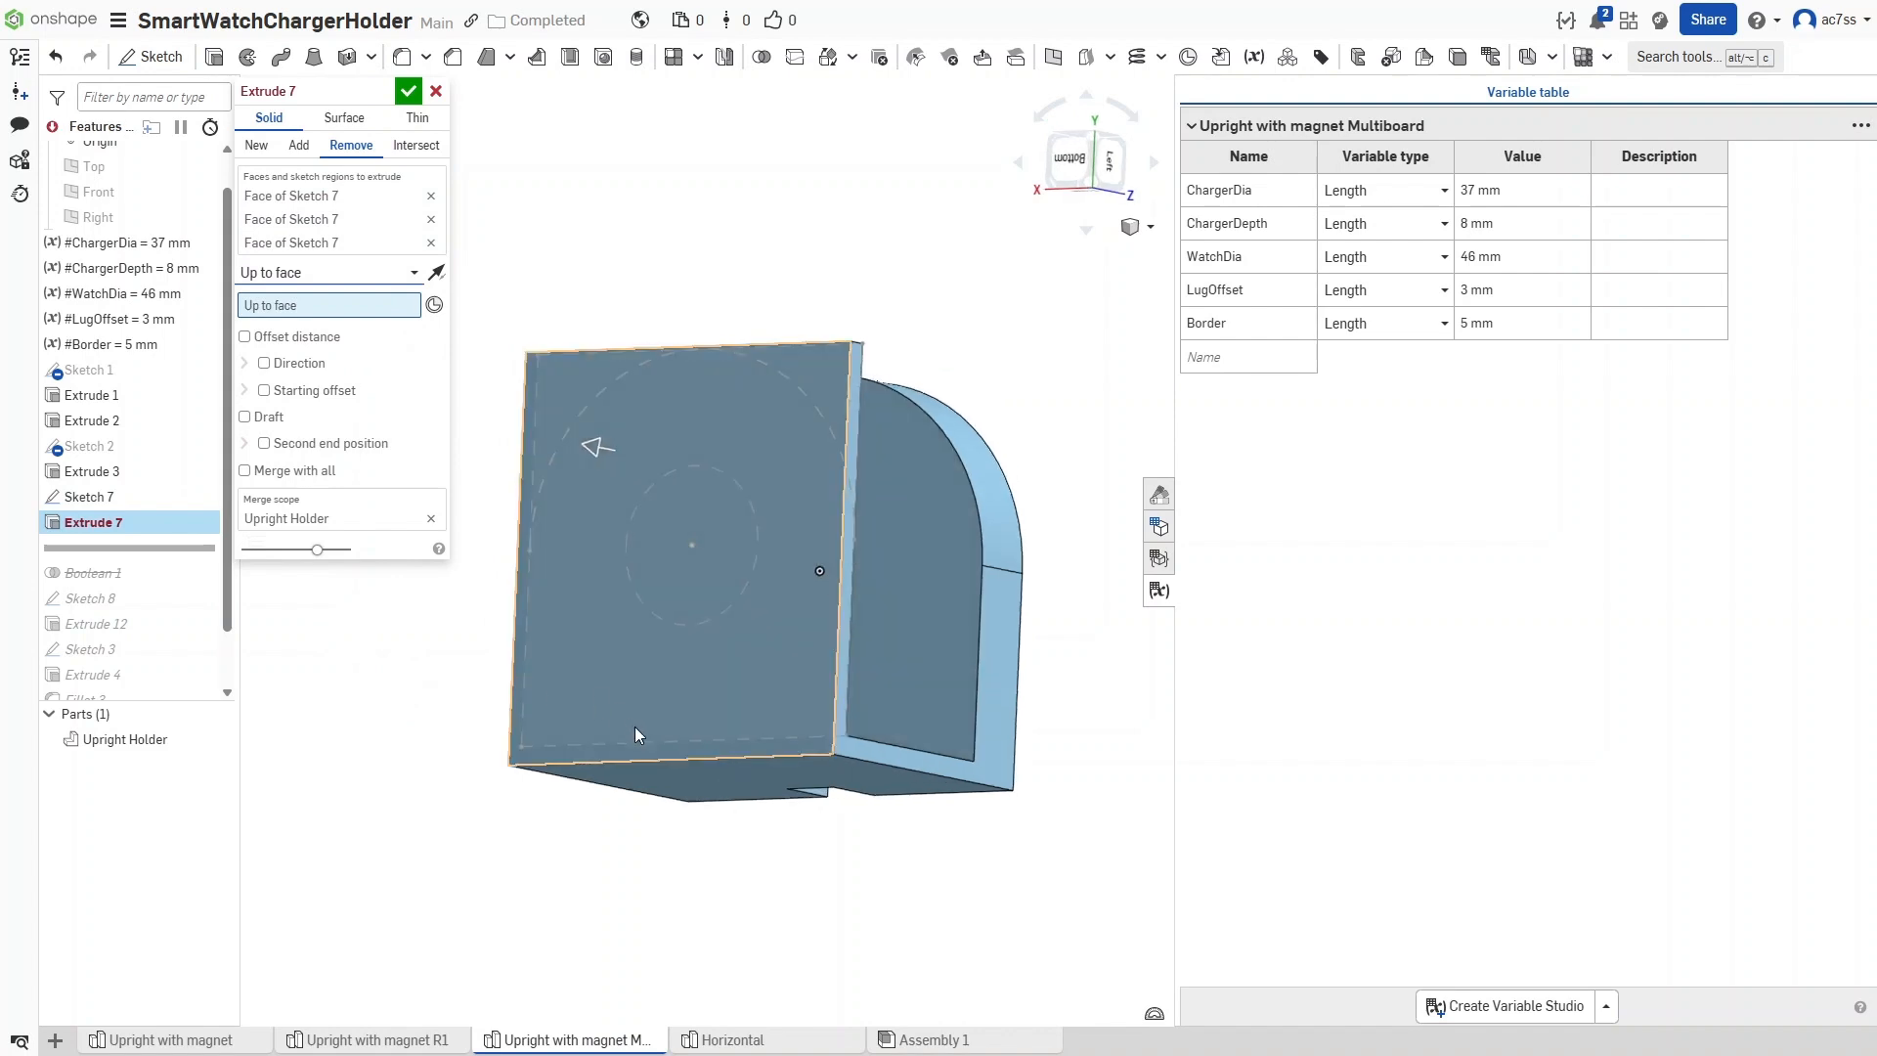
click(629, 708)
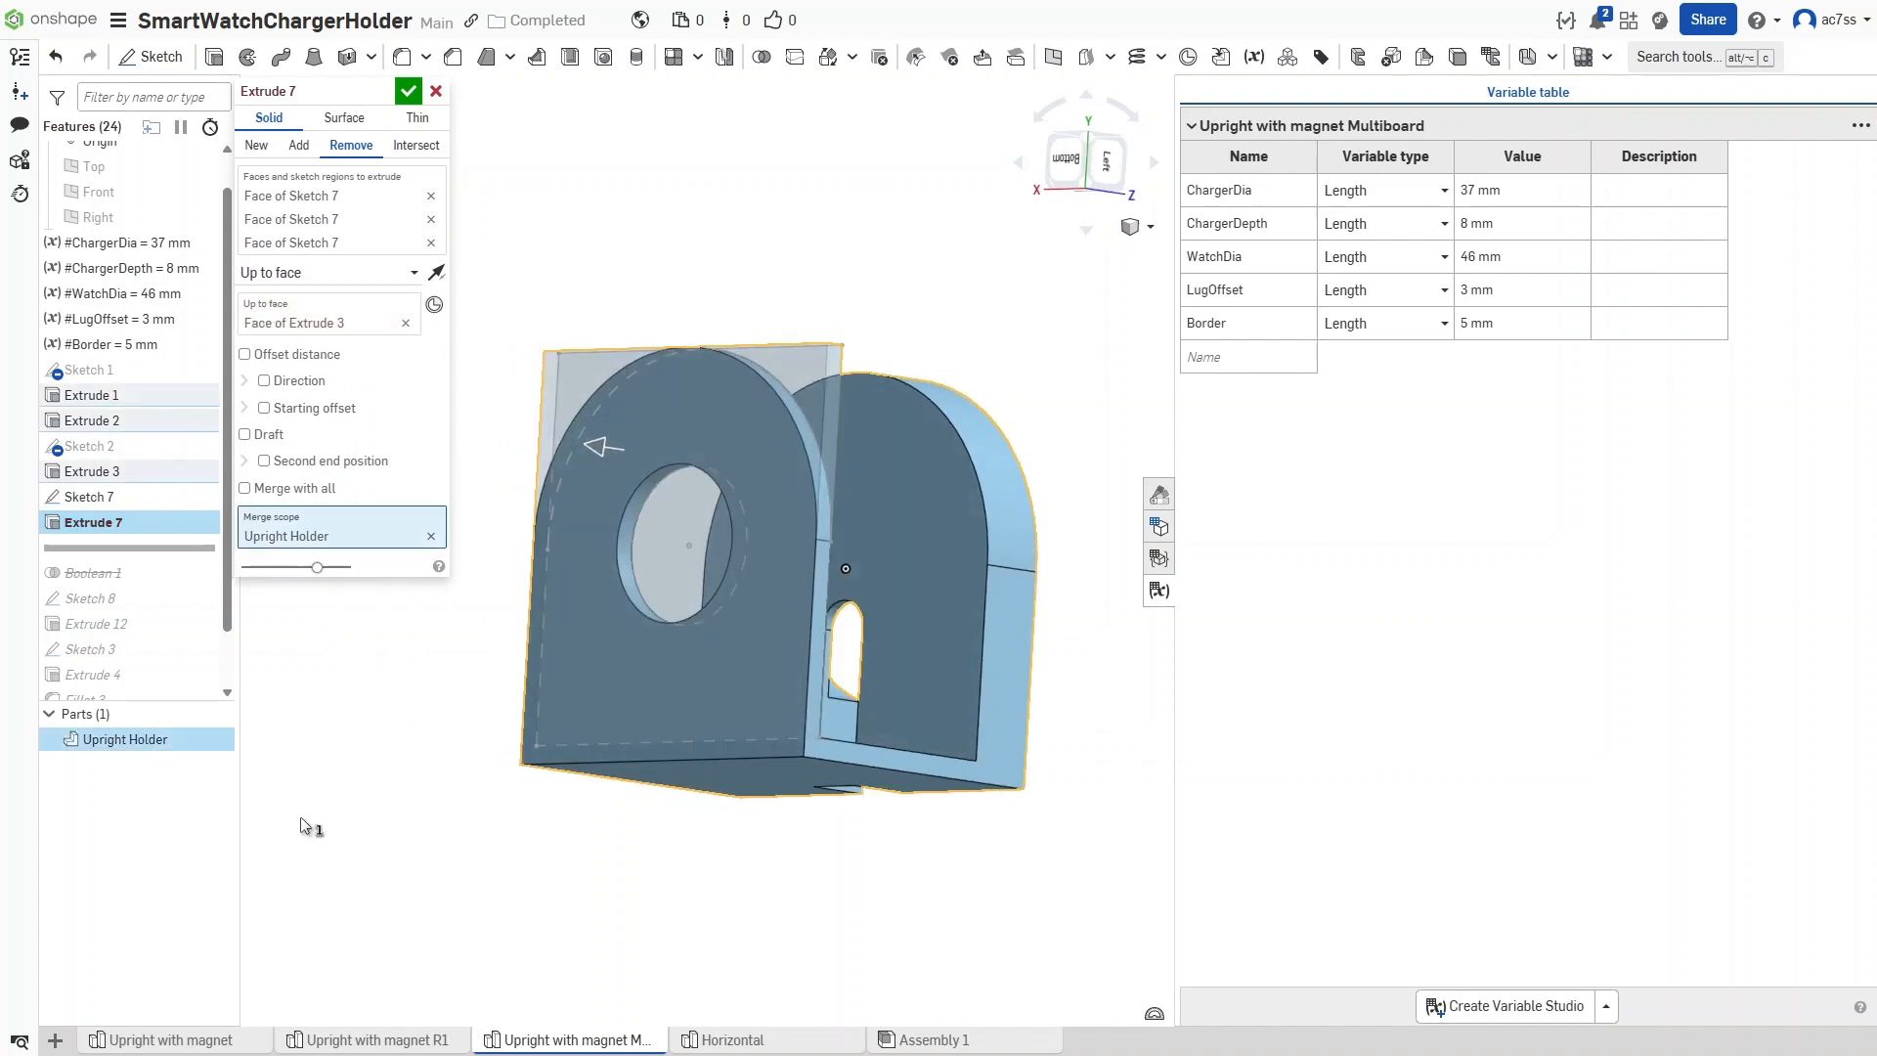
right_drag(300, 824, 242, 817)
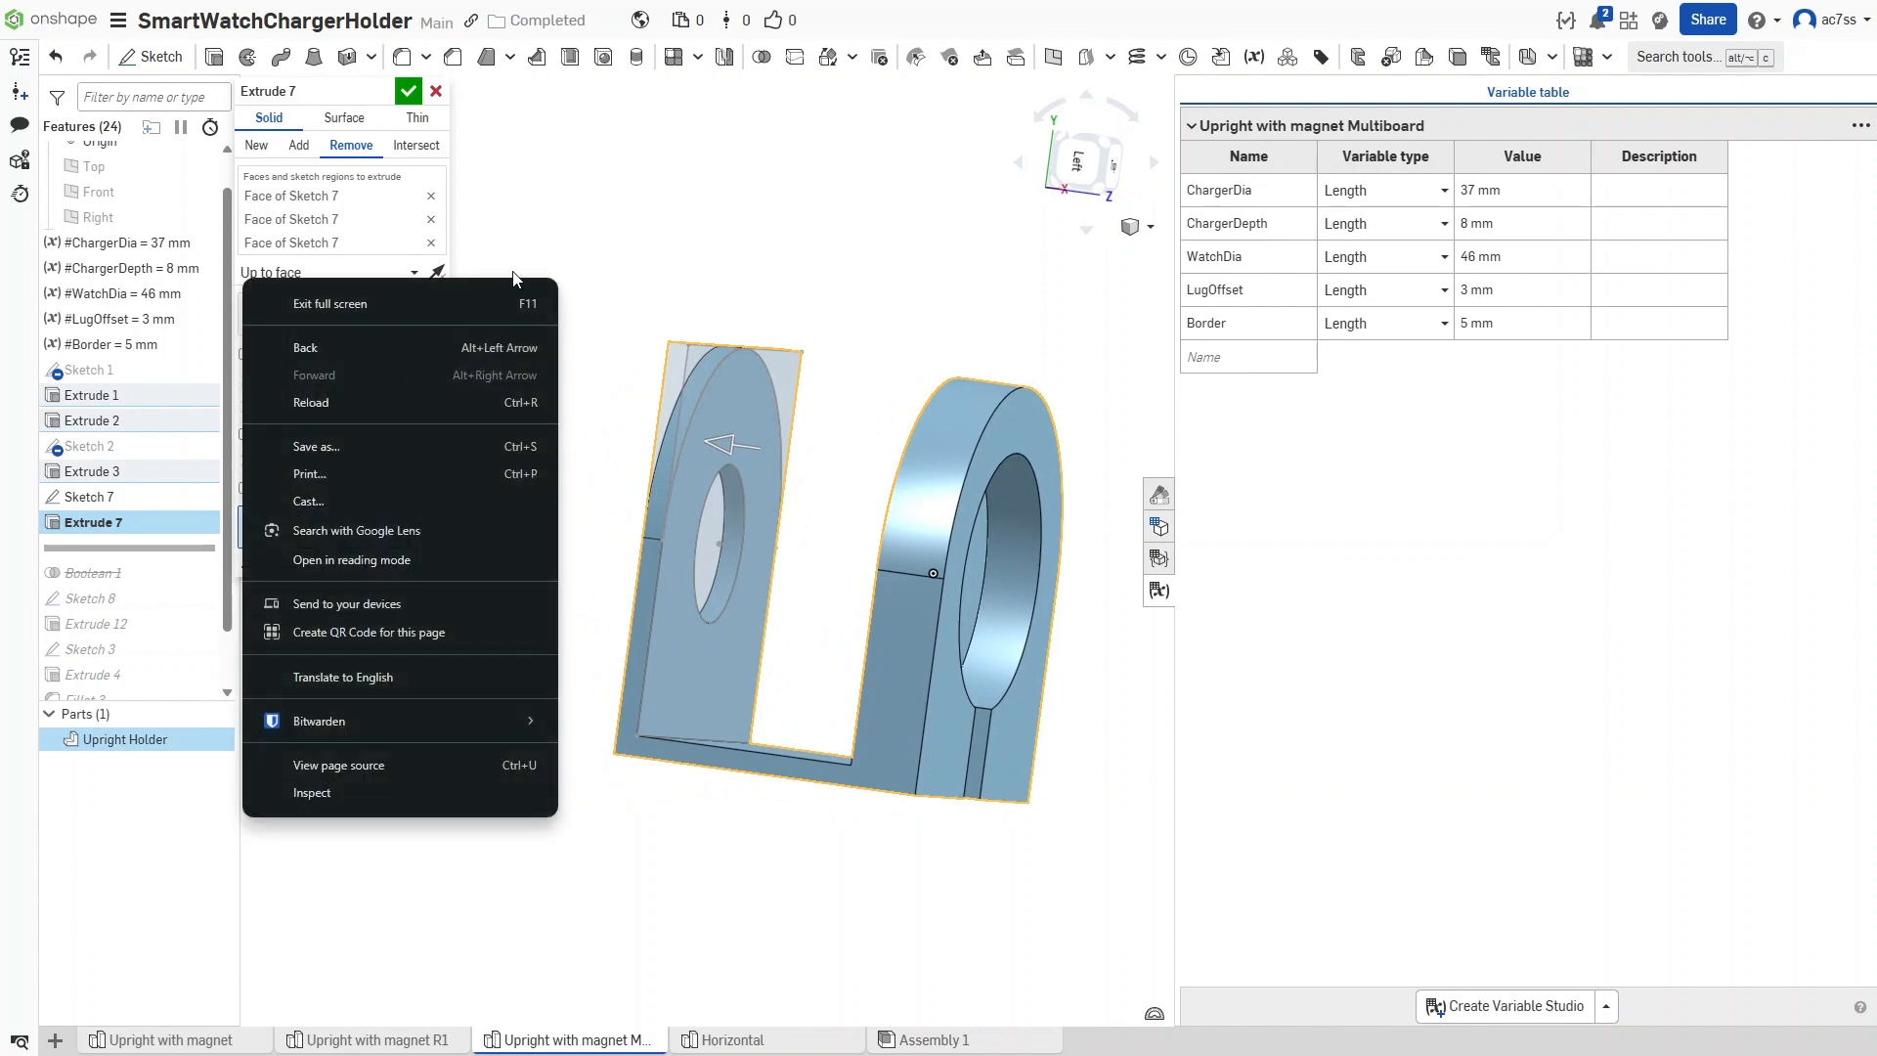
click(601, 232)
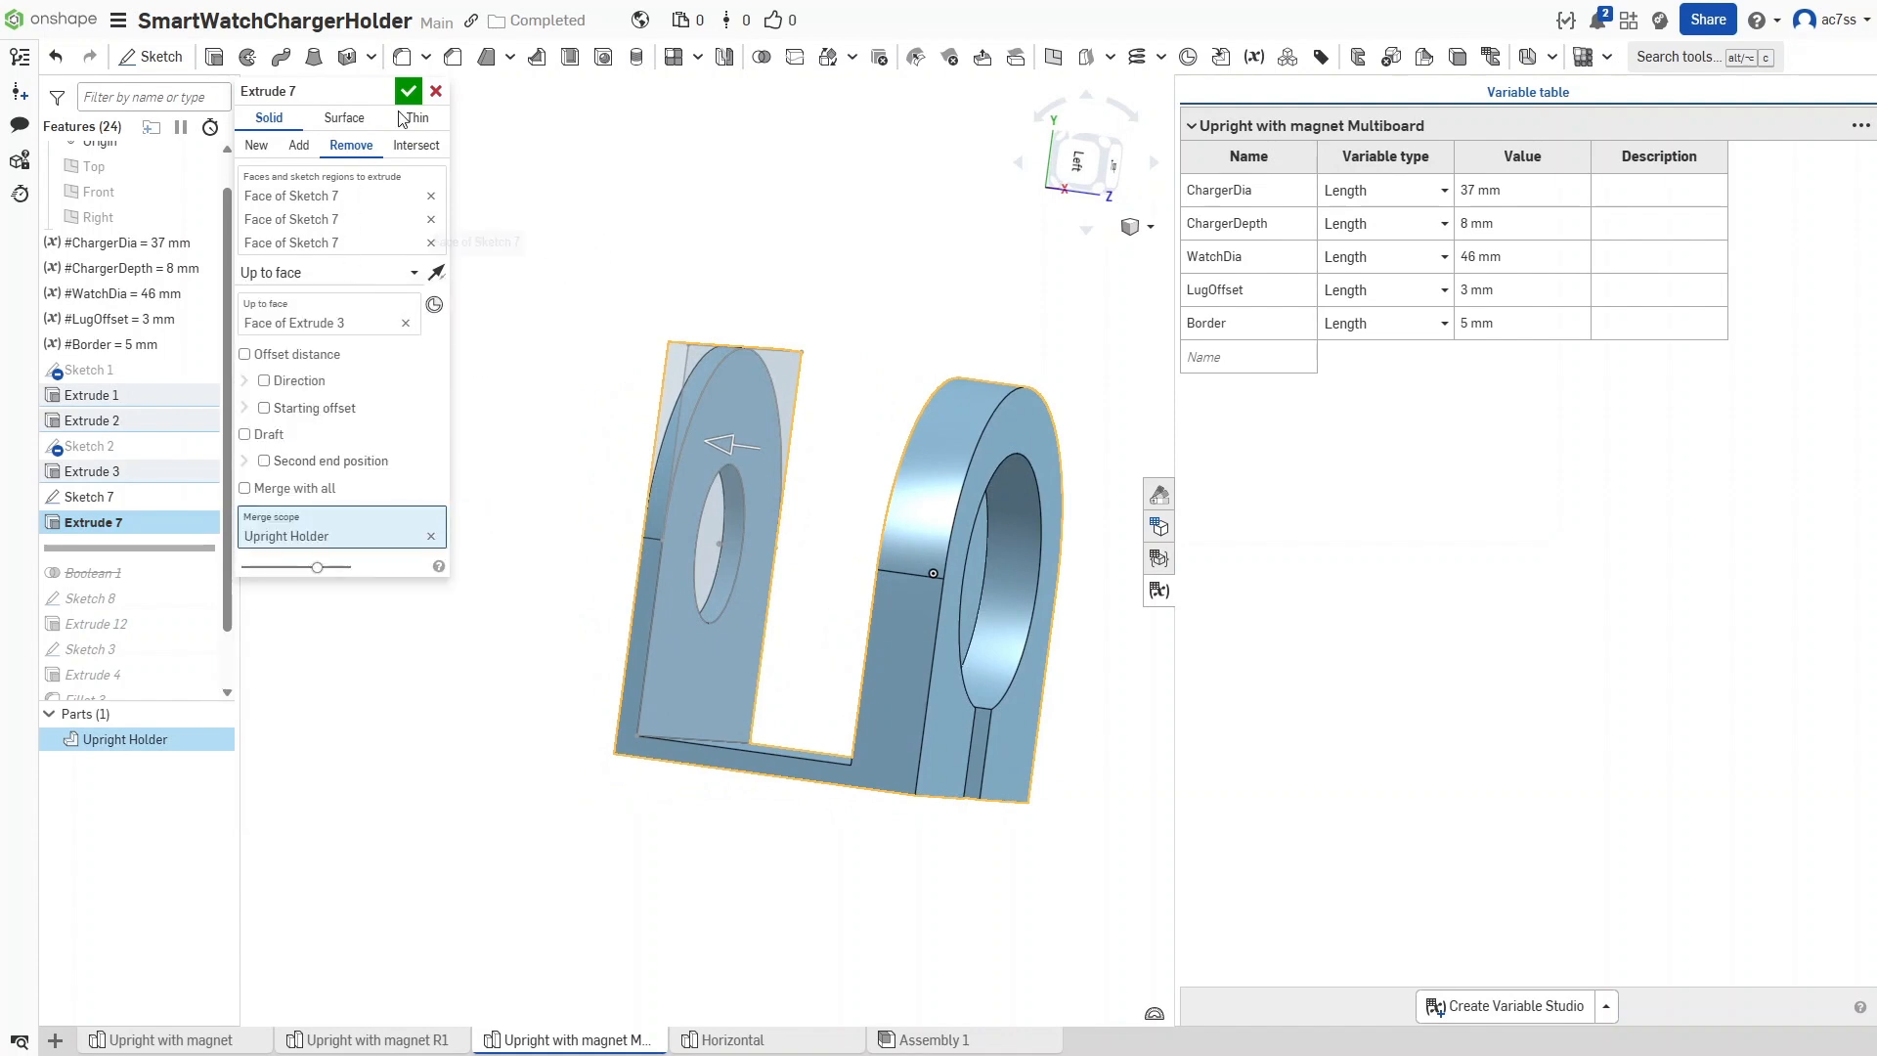
click(436, 91)
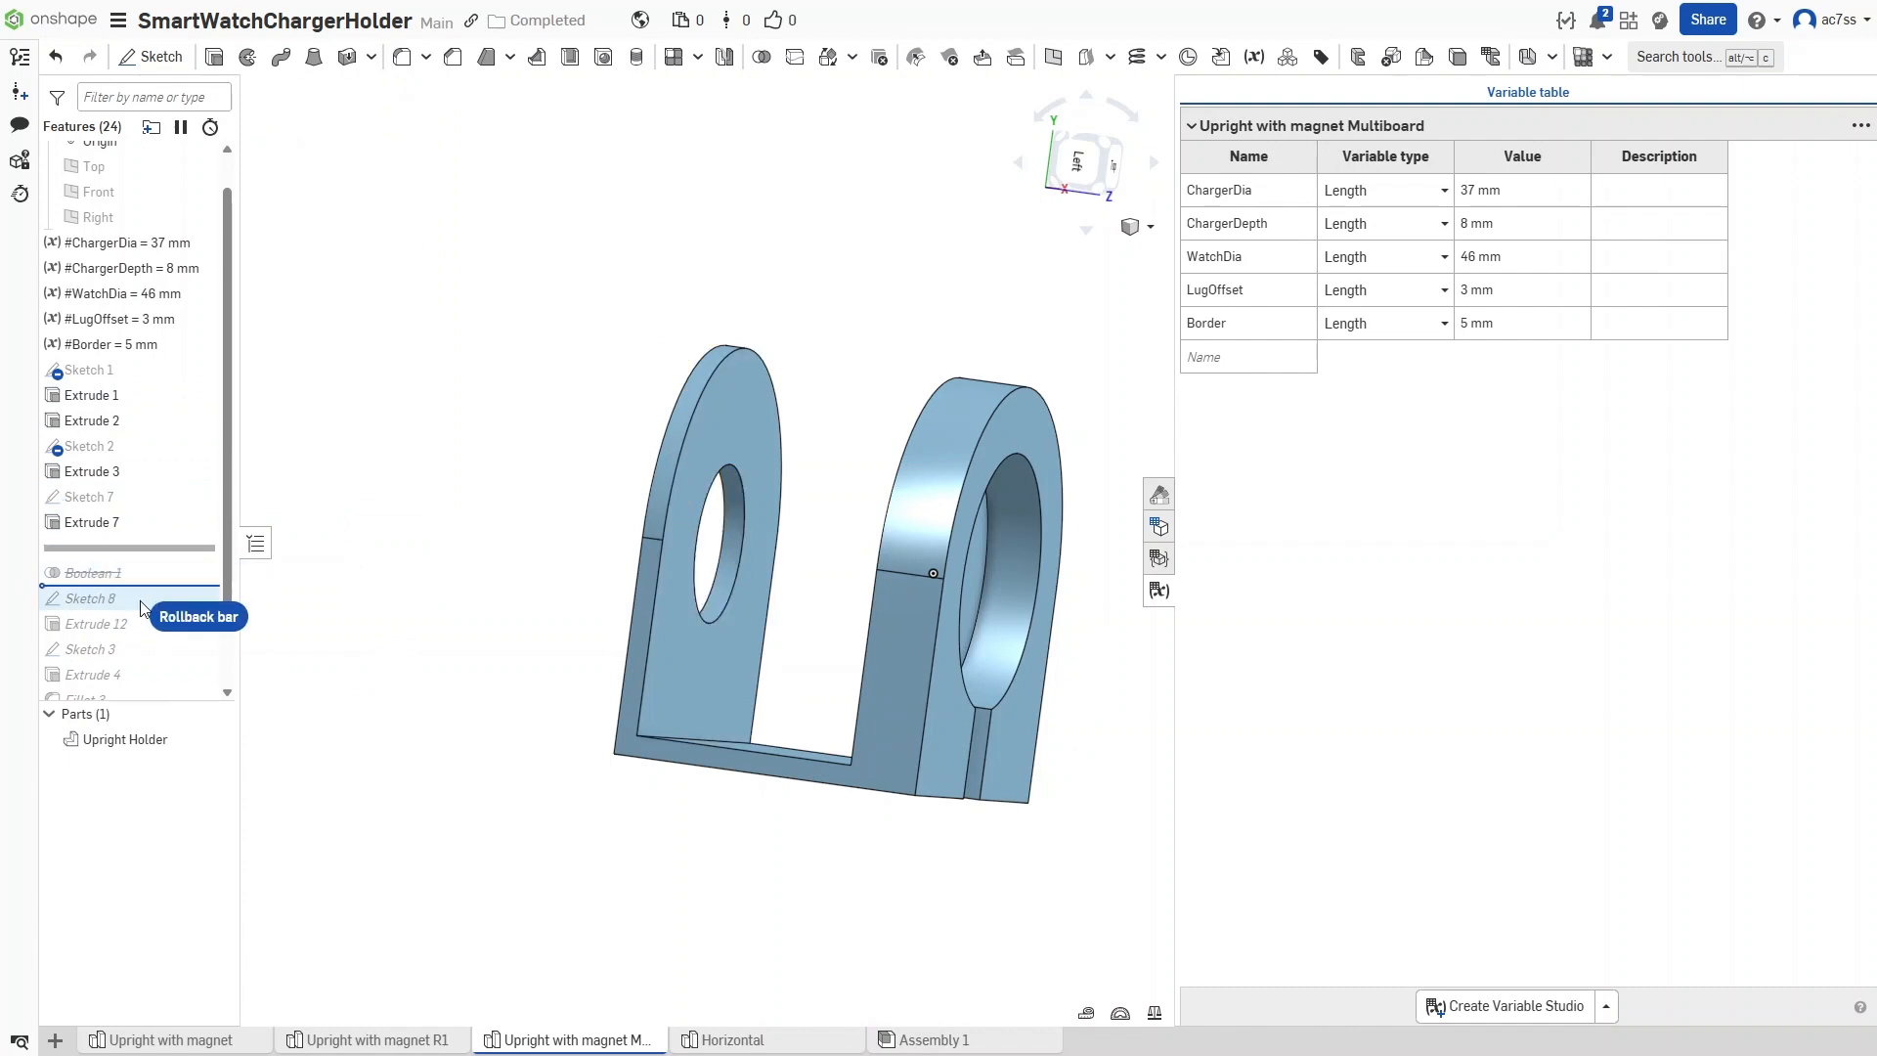
Roll the feature history forward past Sketch 8 and delete the suppressed Boolean 1 feature
drag(141, 546, 139, 610)
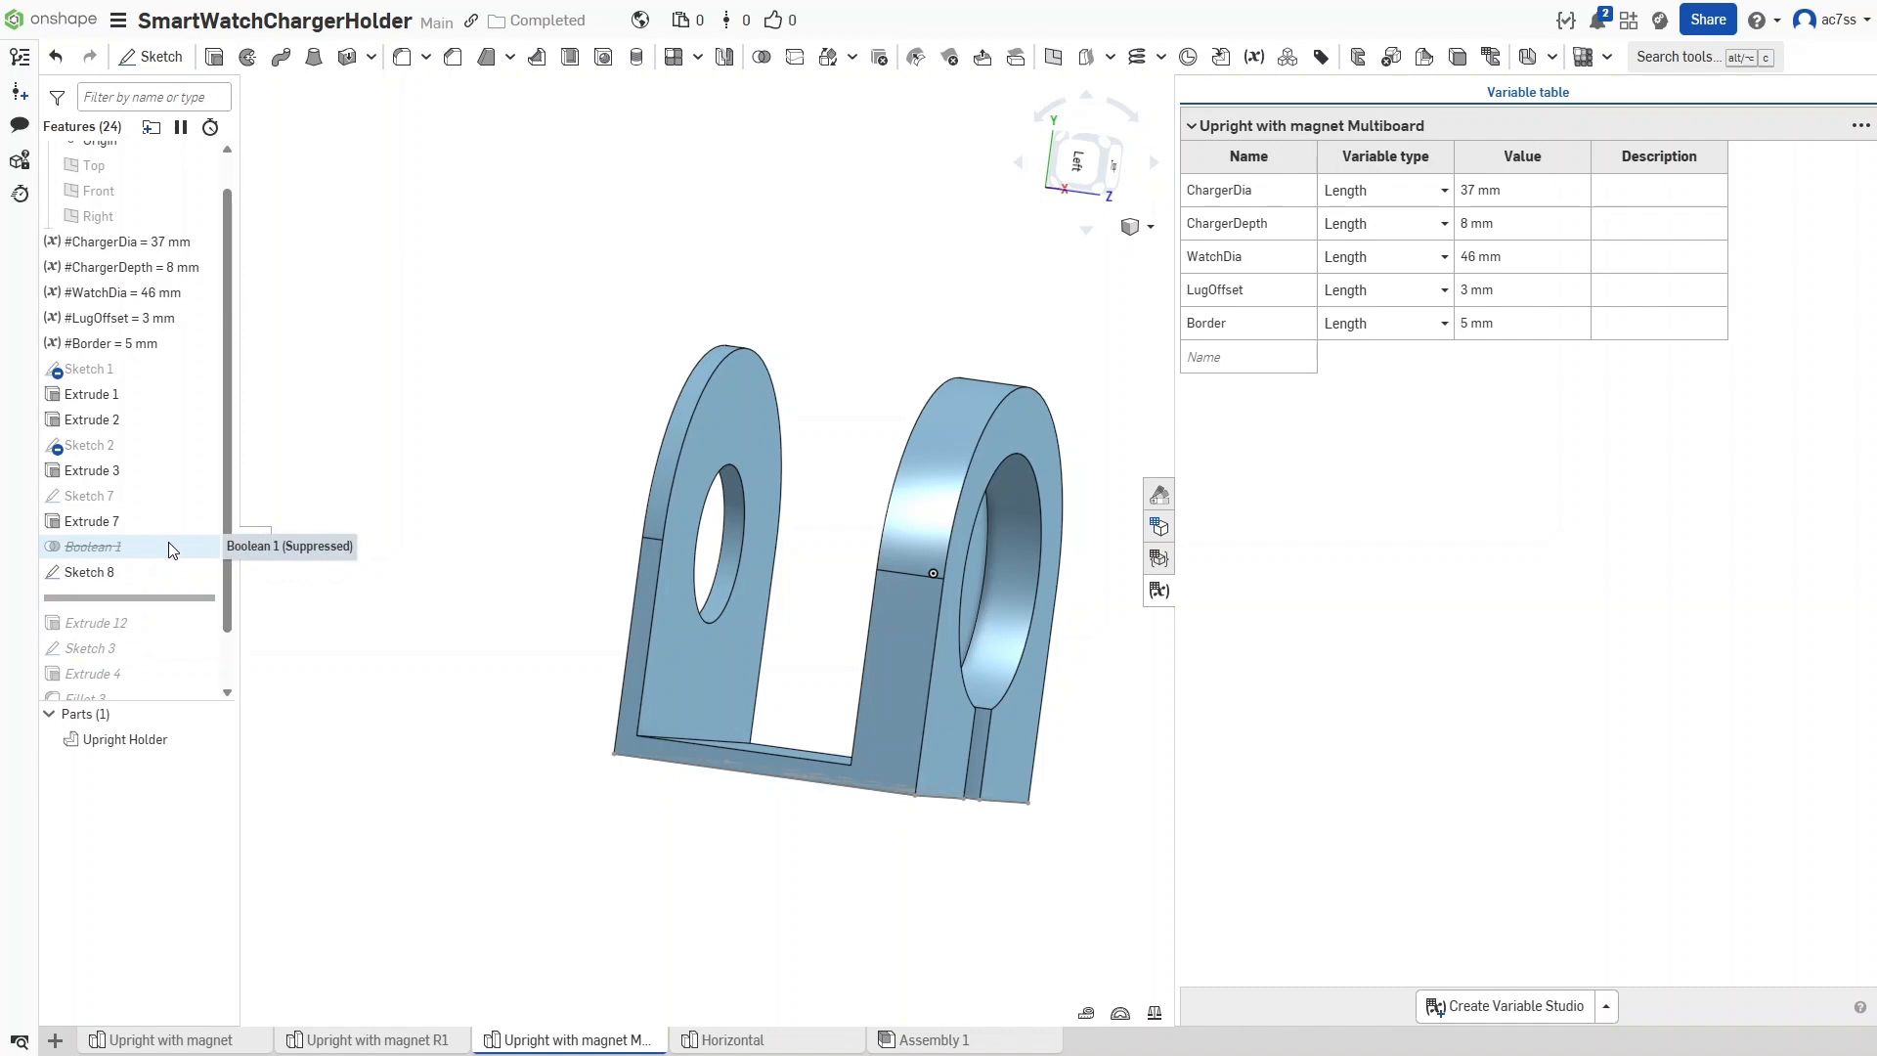
right_click(168, 545)
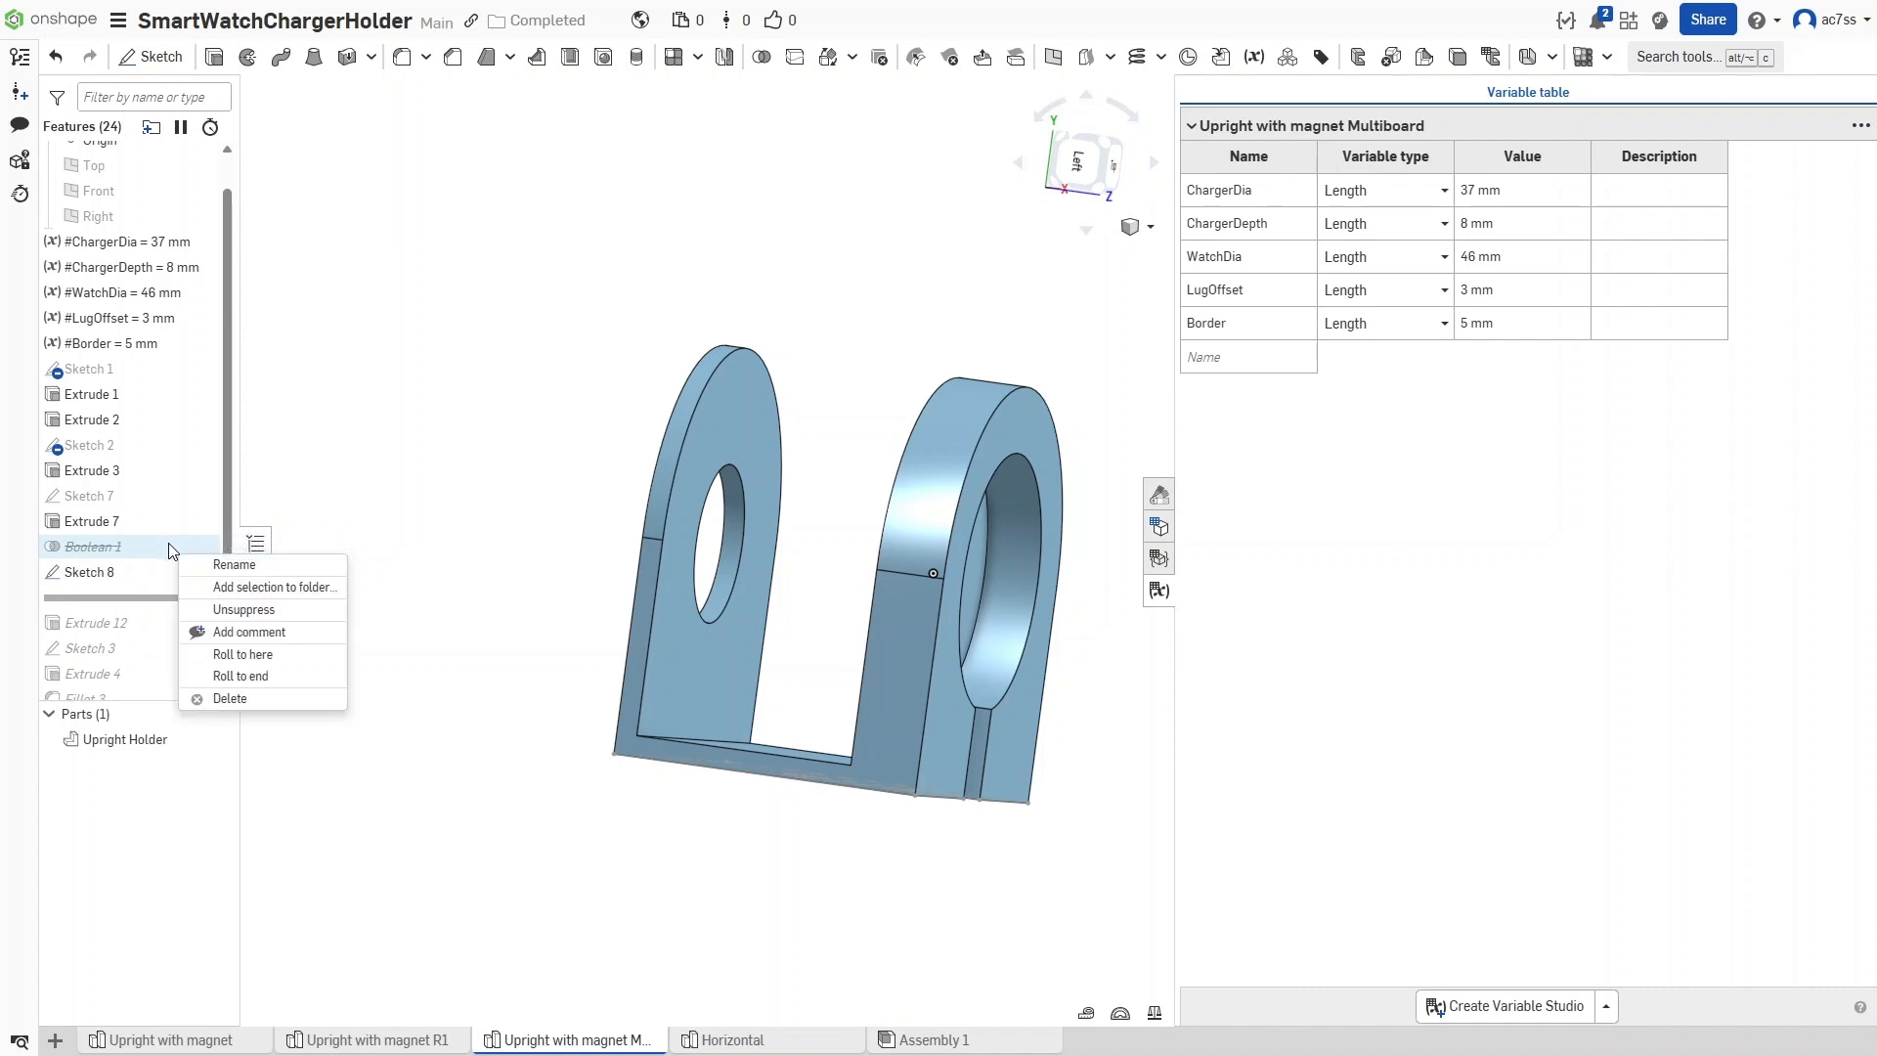
click(234, 698)
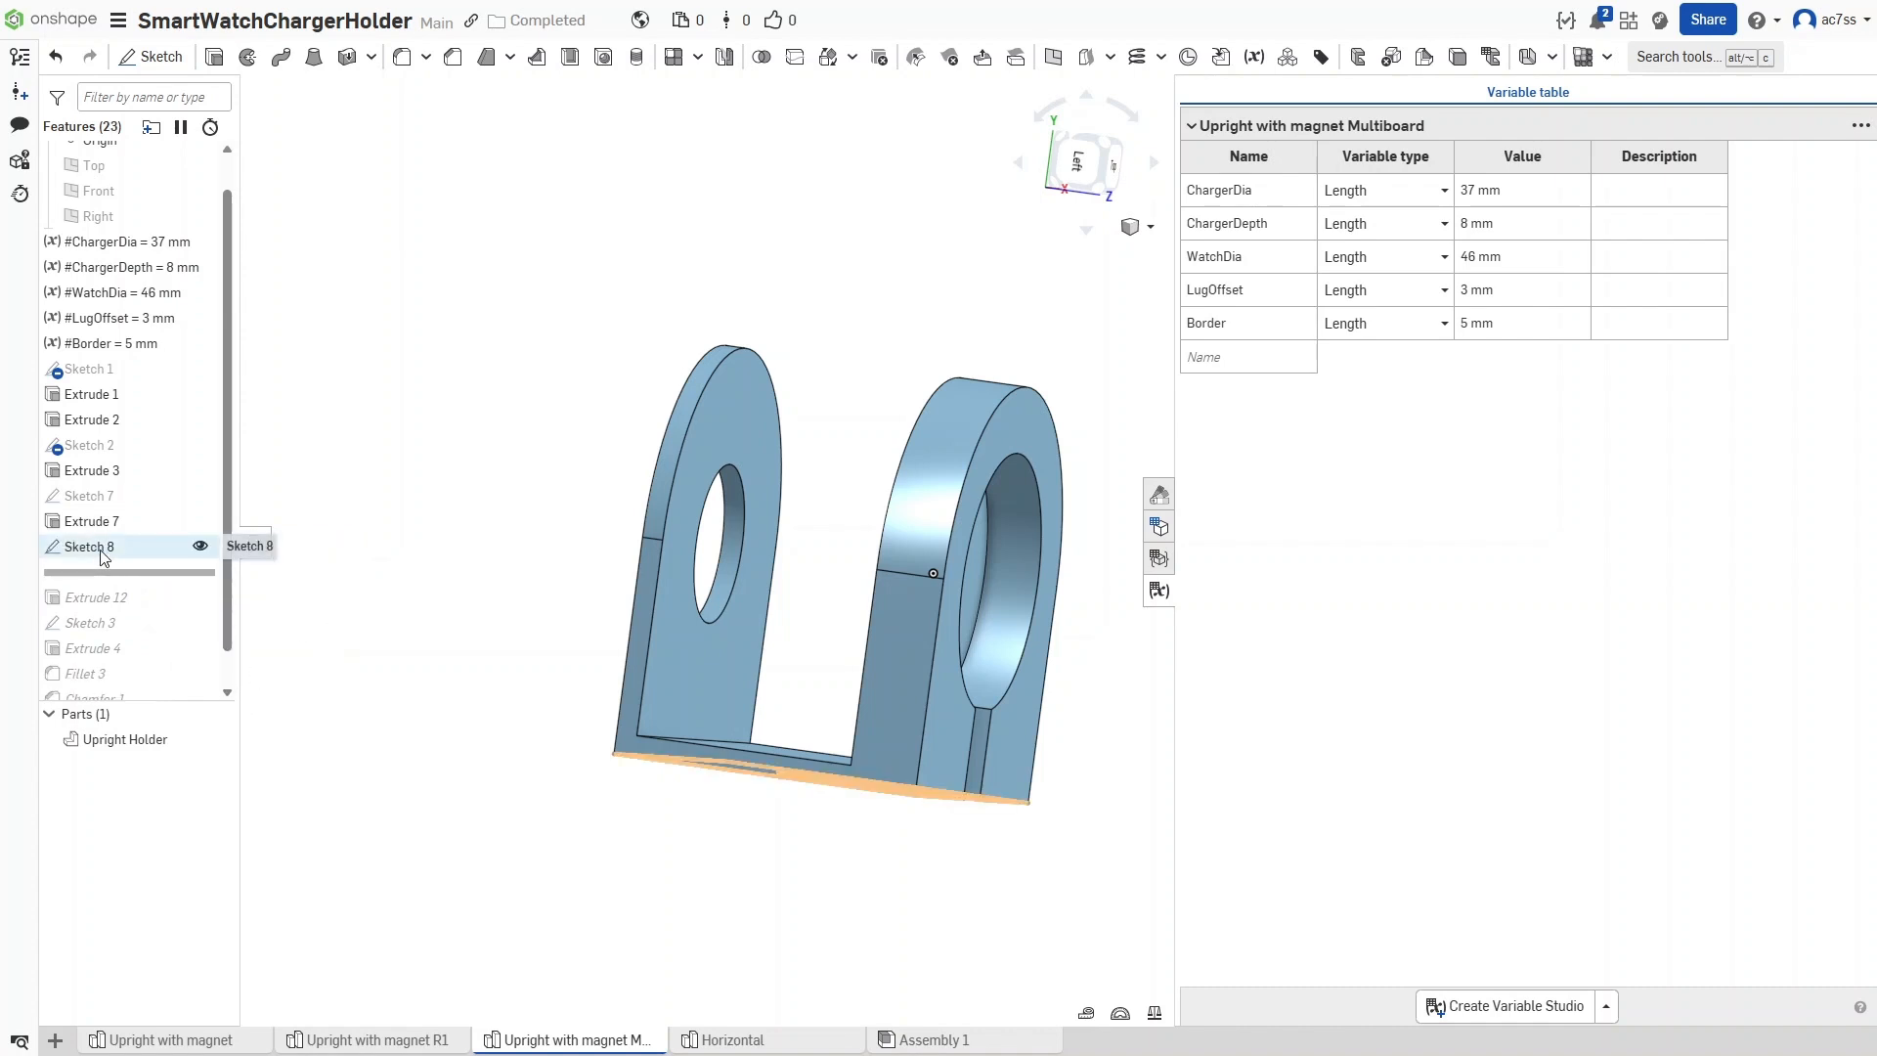
Open Sketch 8 for editing and review the slot profile on the rear plate, both at an angle and square-on
key(n)
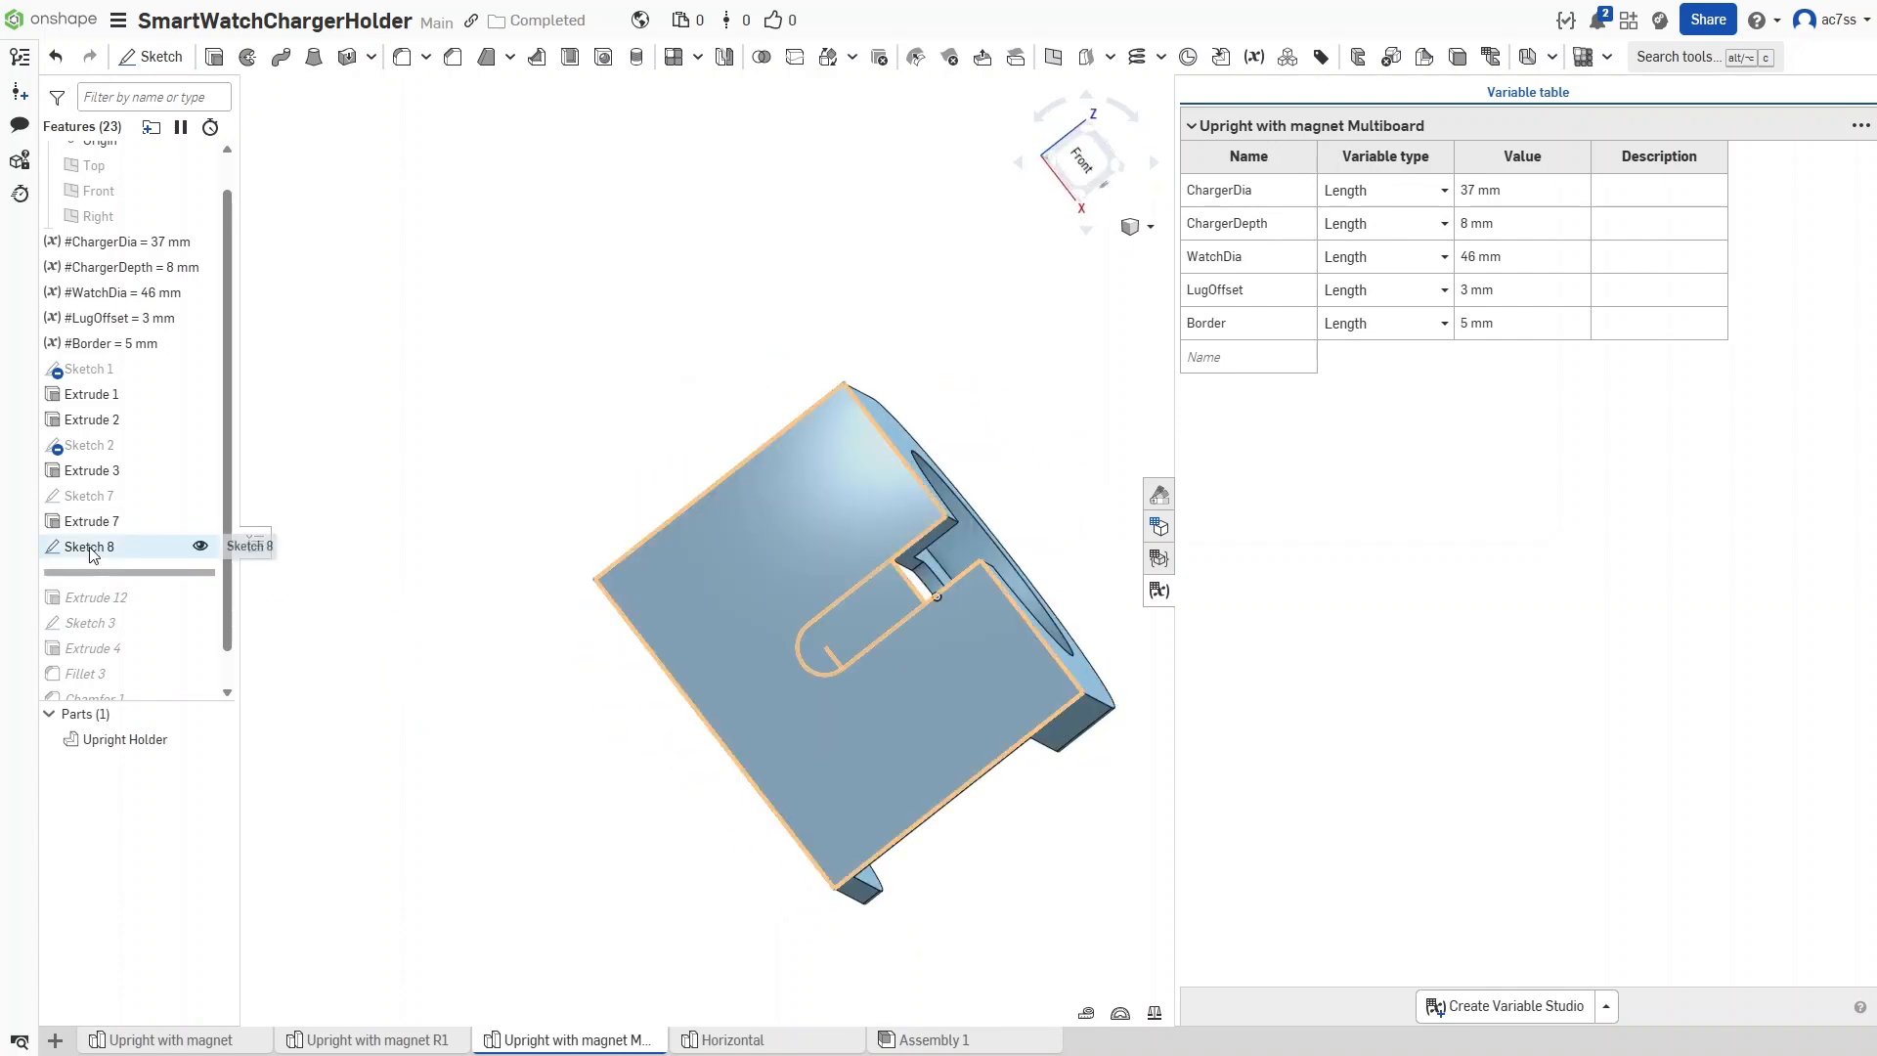
double_click(91, 547)
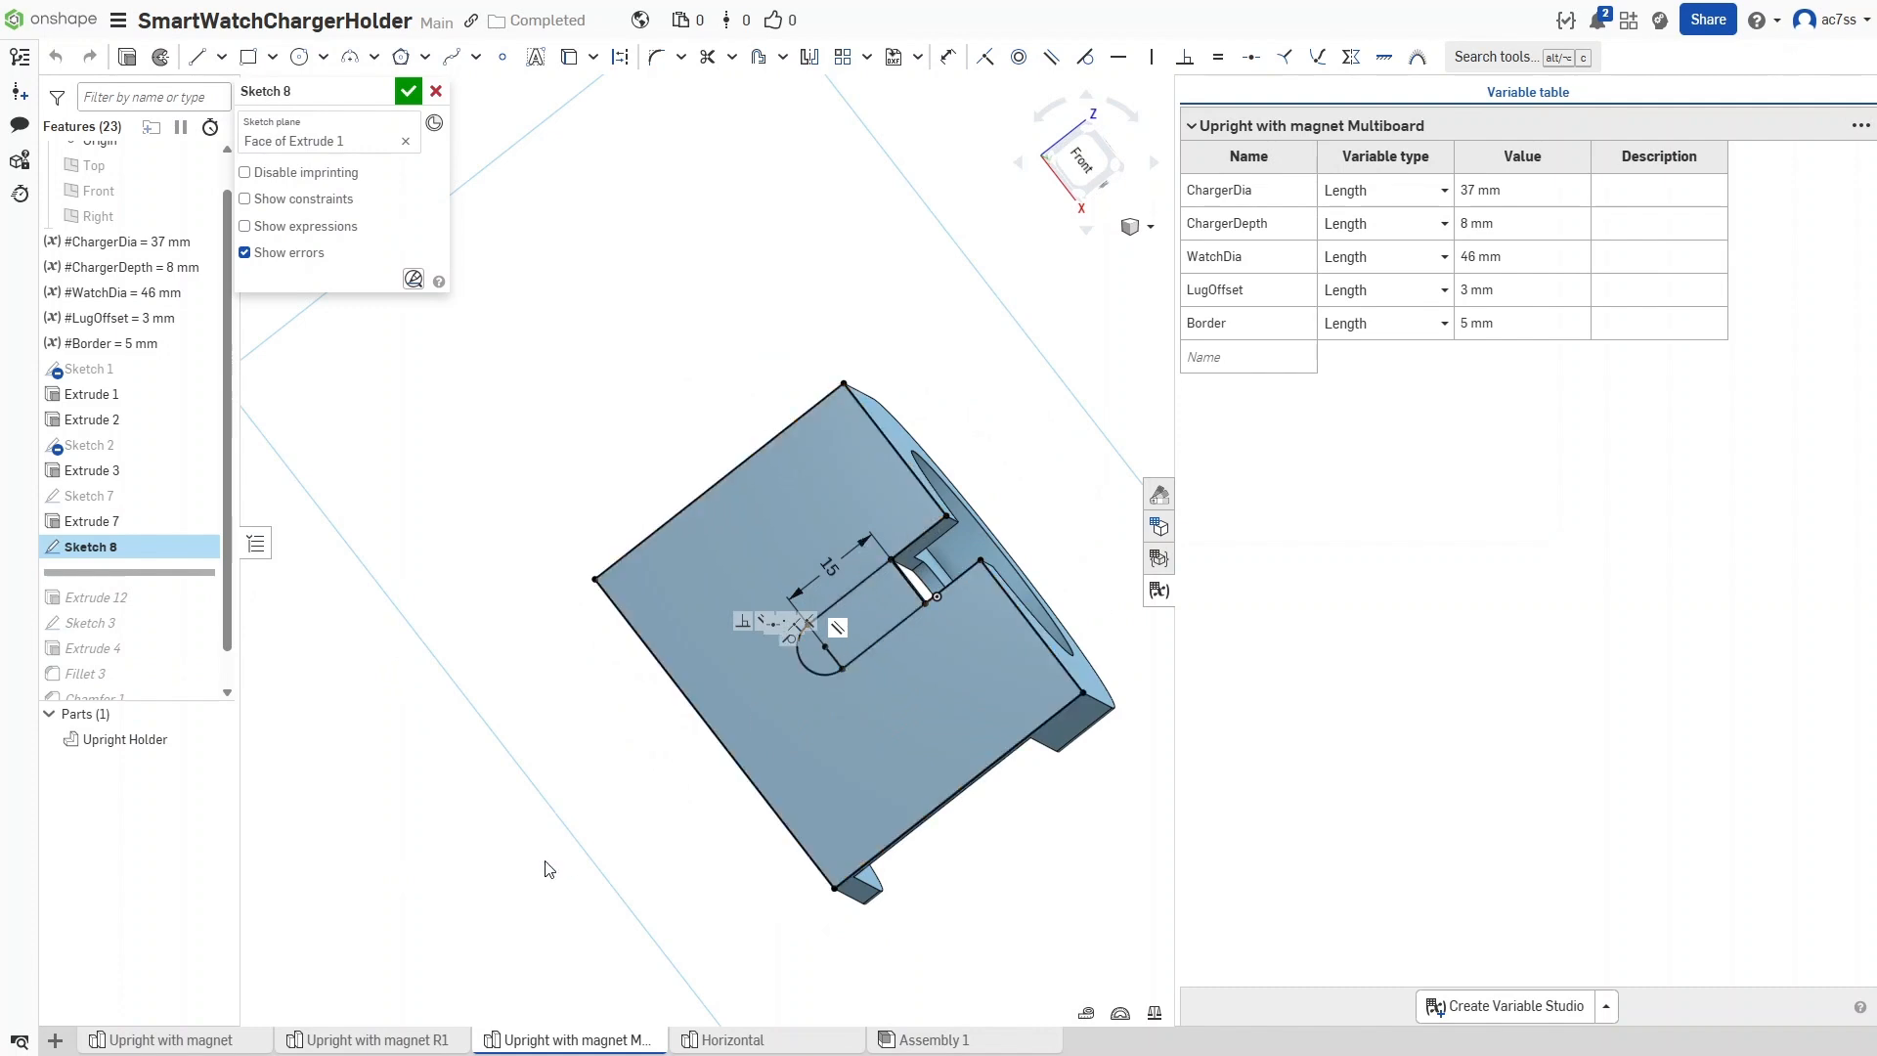
key(n)
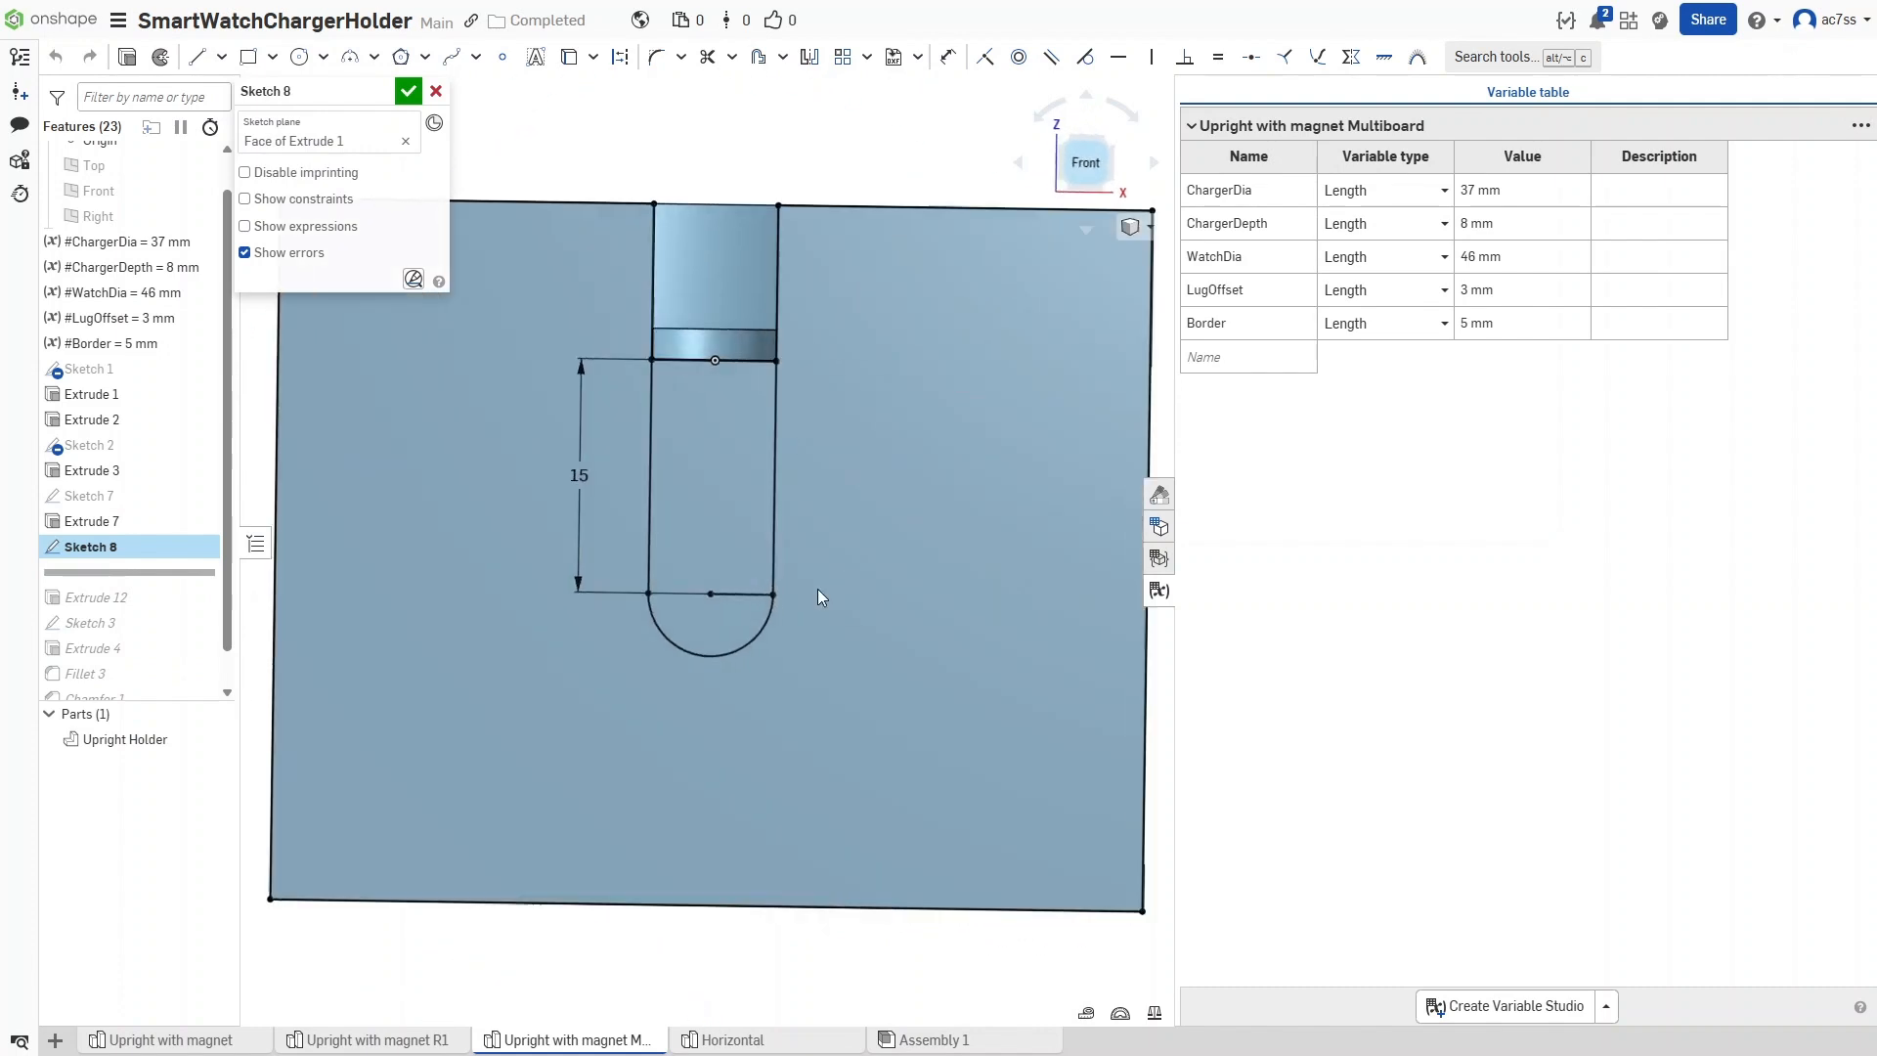
scroll(655, 601, down, 3)
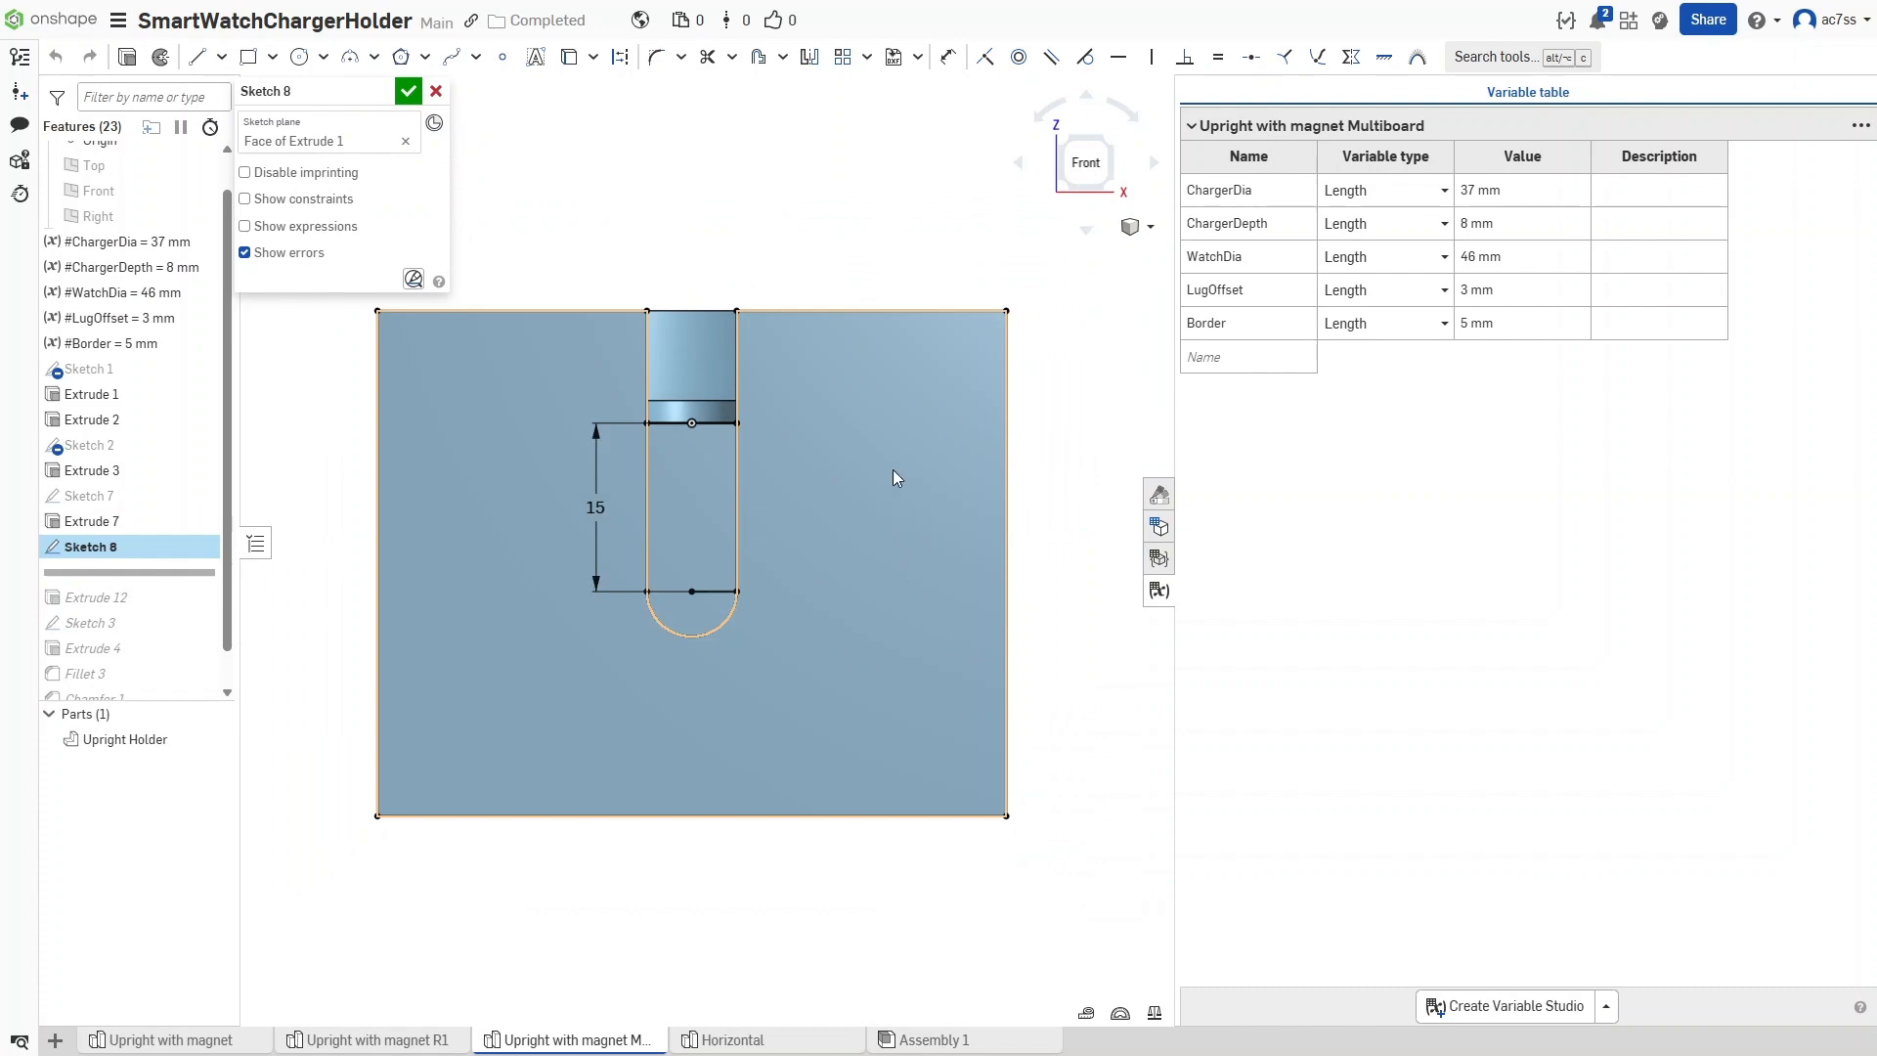
scroll(413, 666, down, 5)
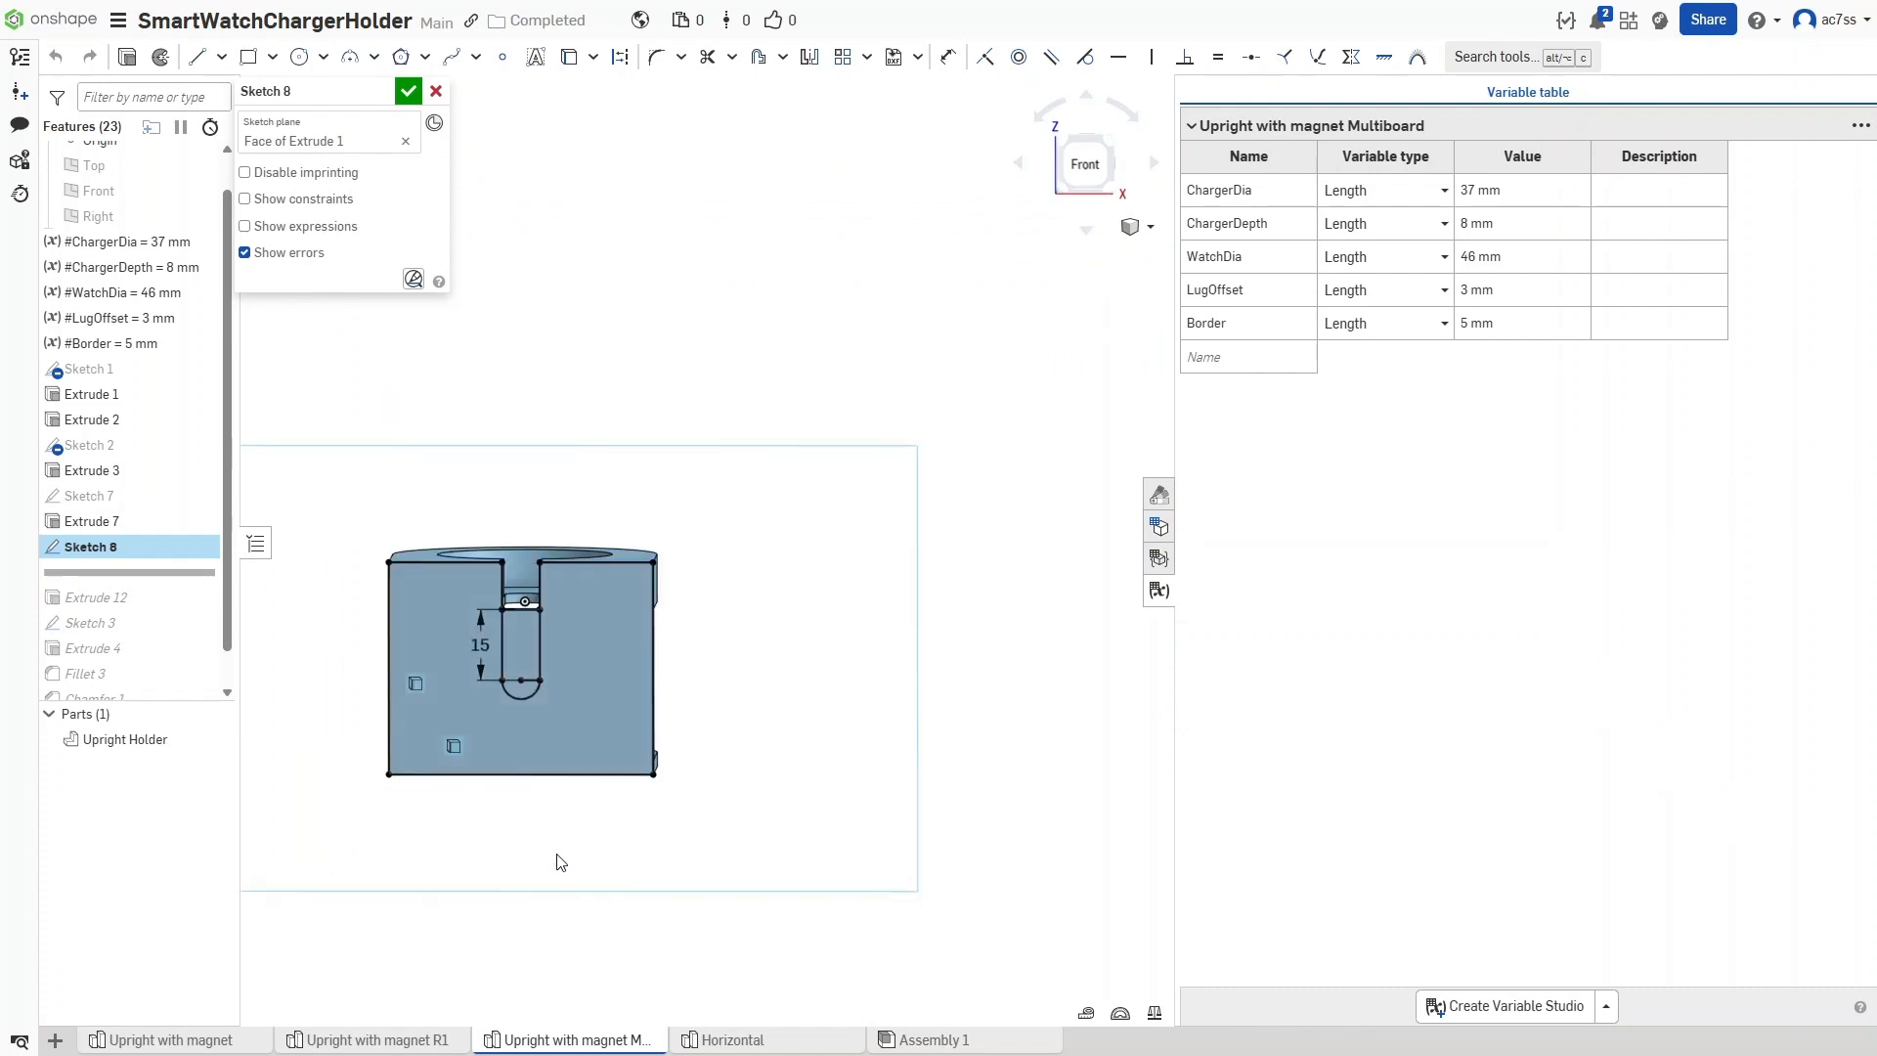
right_drag(560, 861, 507, 868)
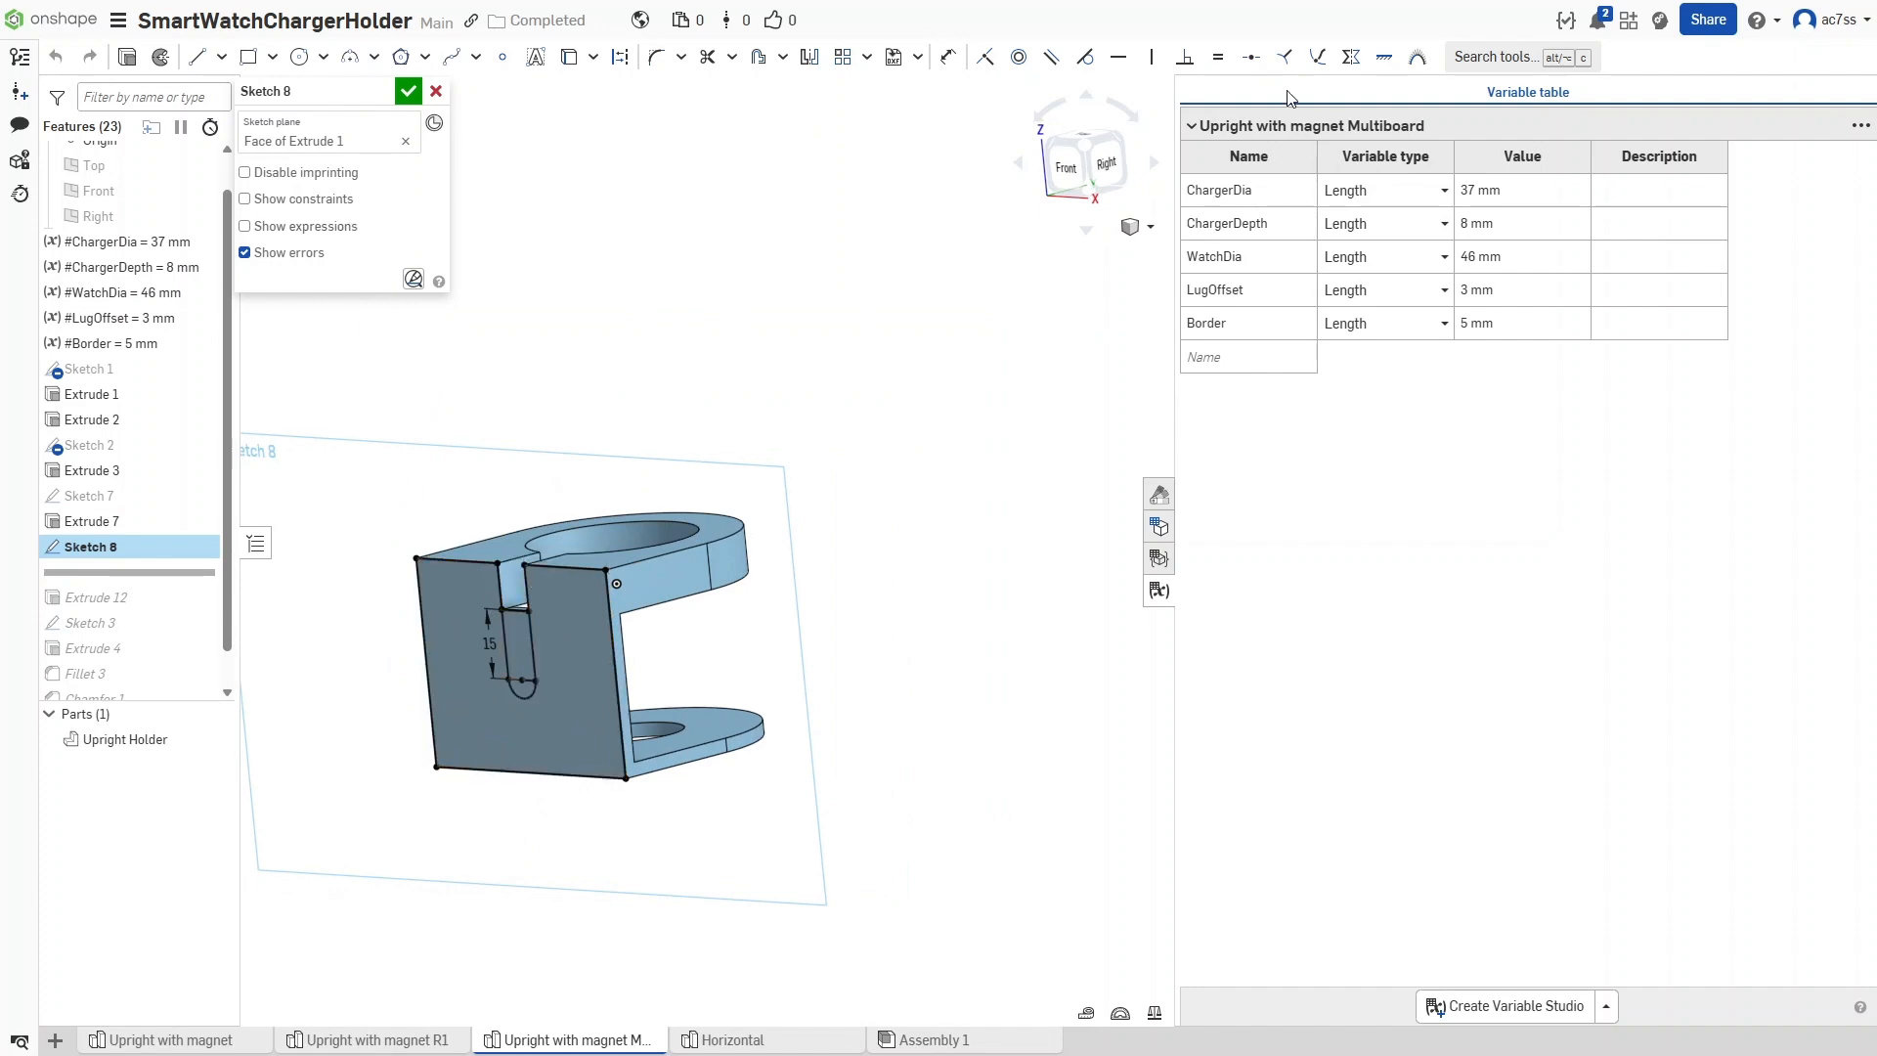
click(1066, 167)
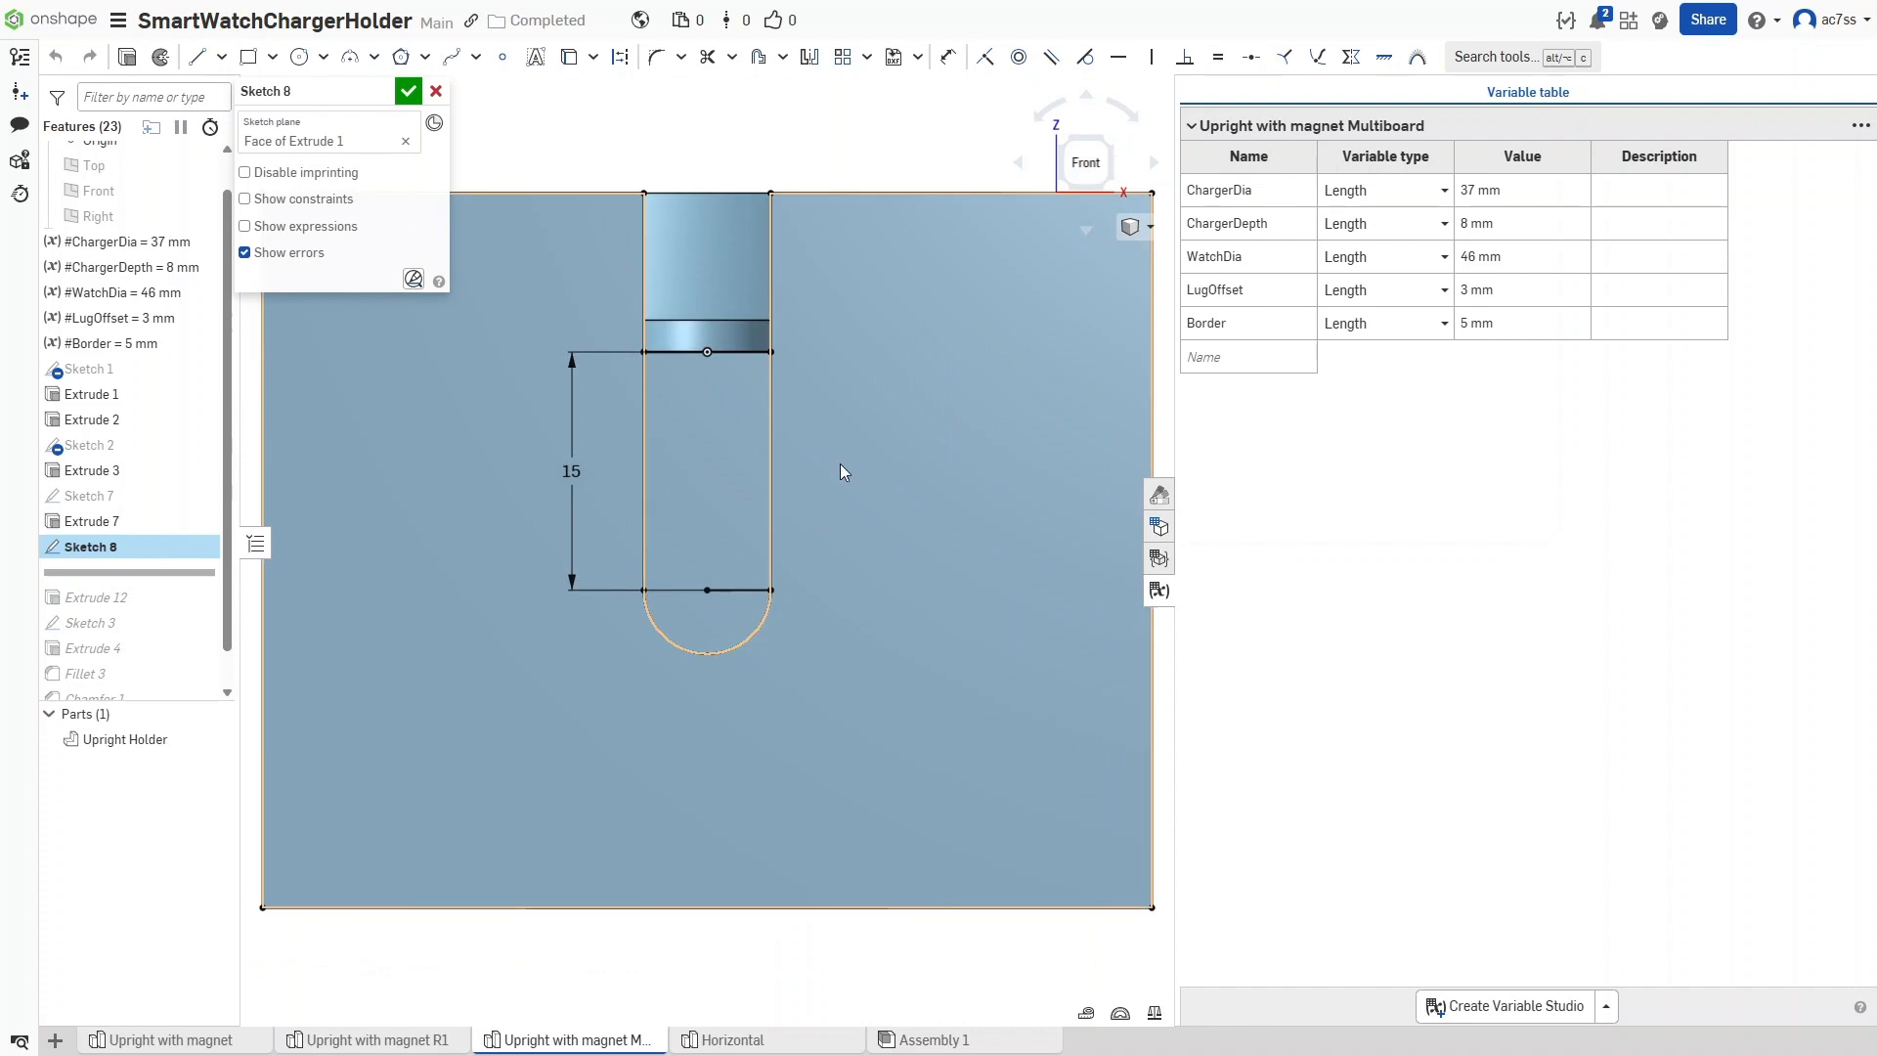
Check the plate region around the slot outline in Sketch 8 and close the sketch
click(581, 60)
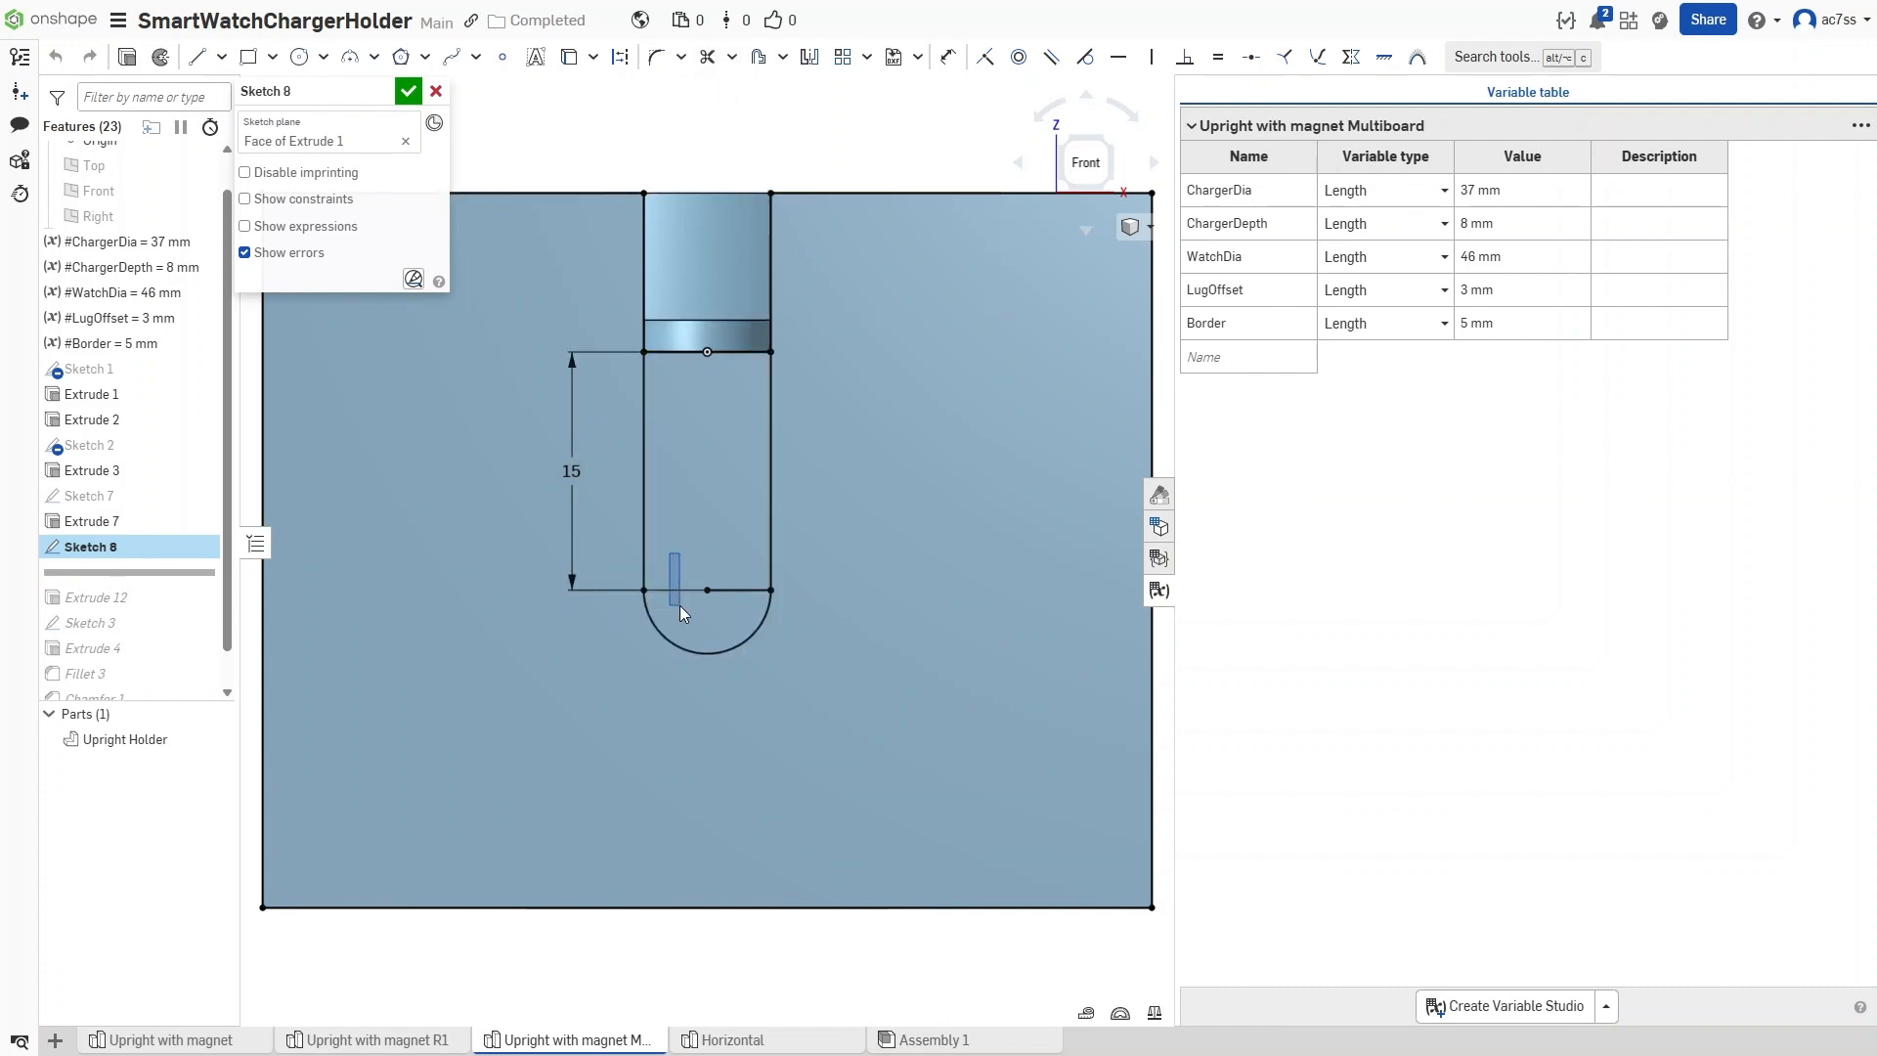
click(636, 606)
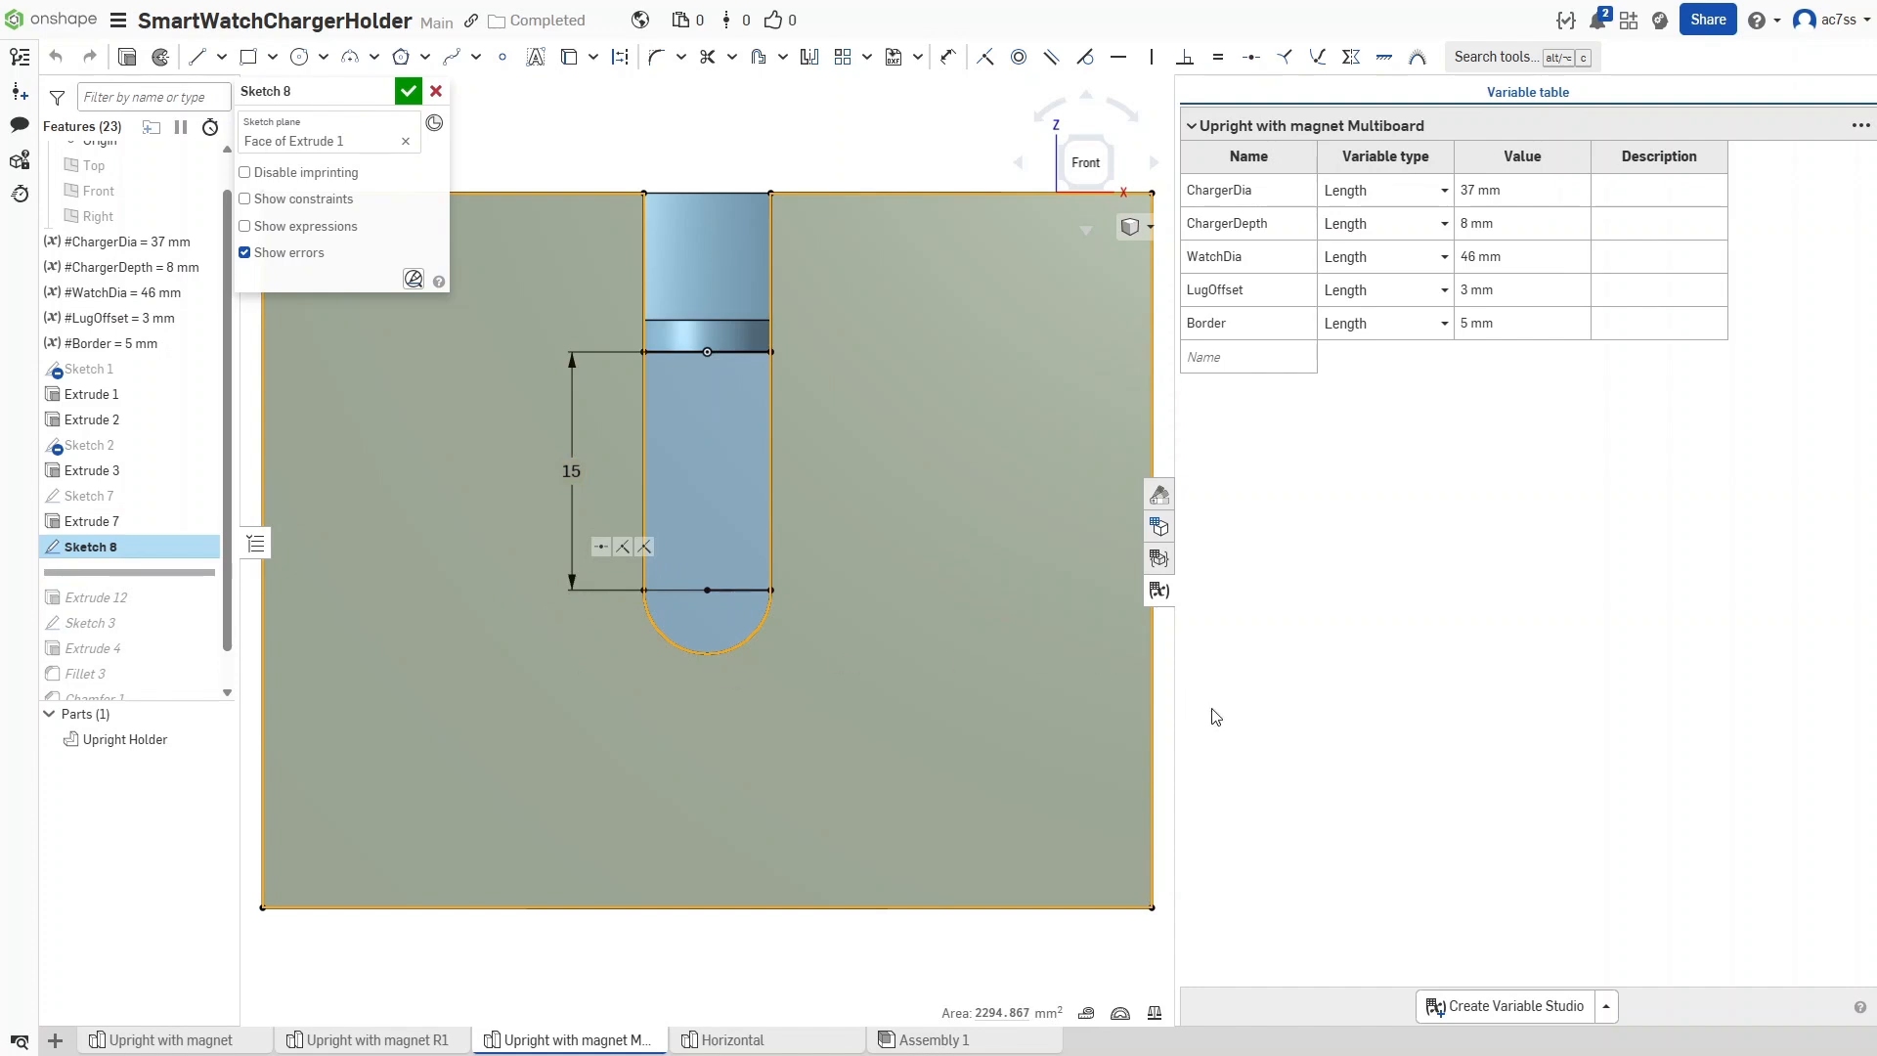
click(850, 955)
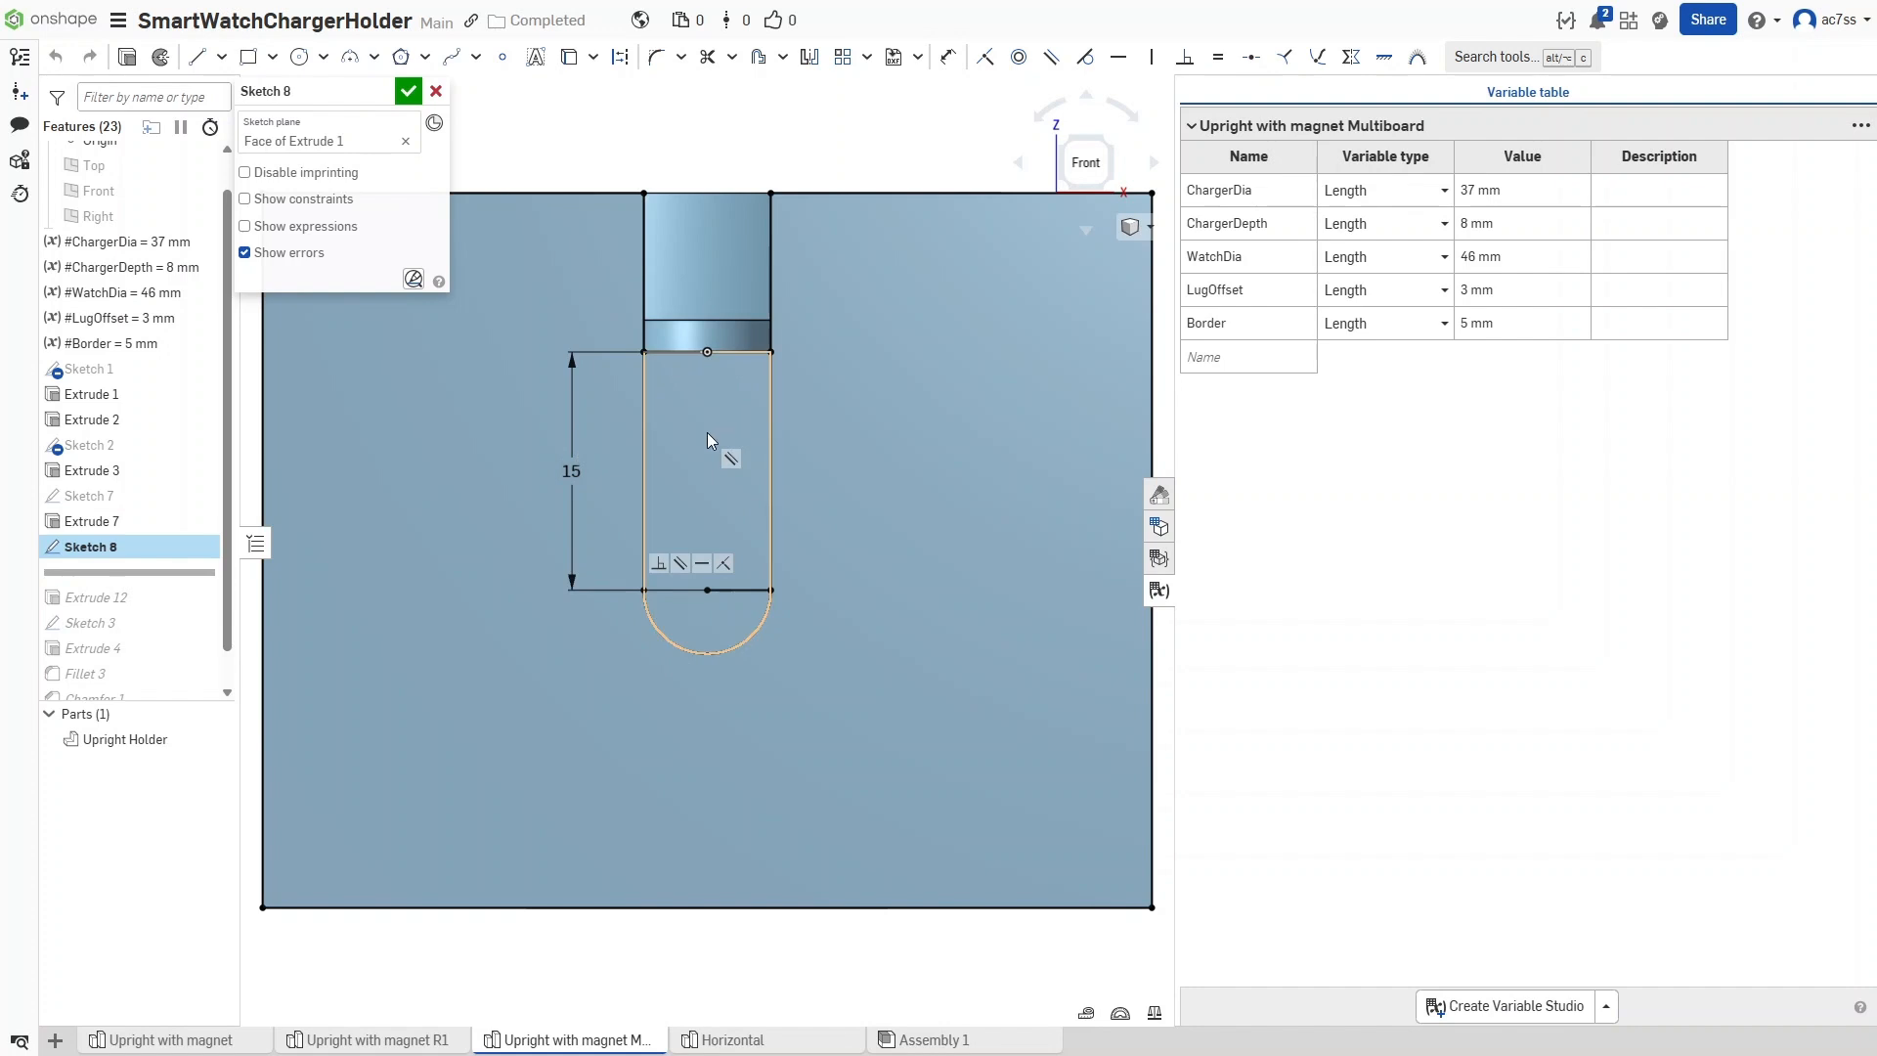
click(408, 91)
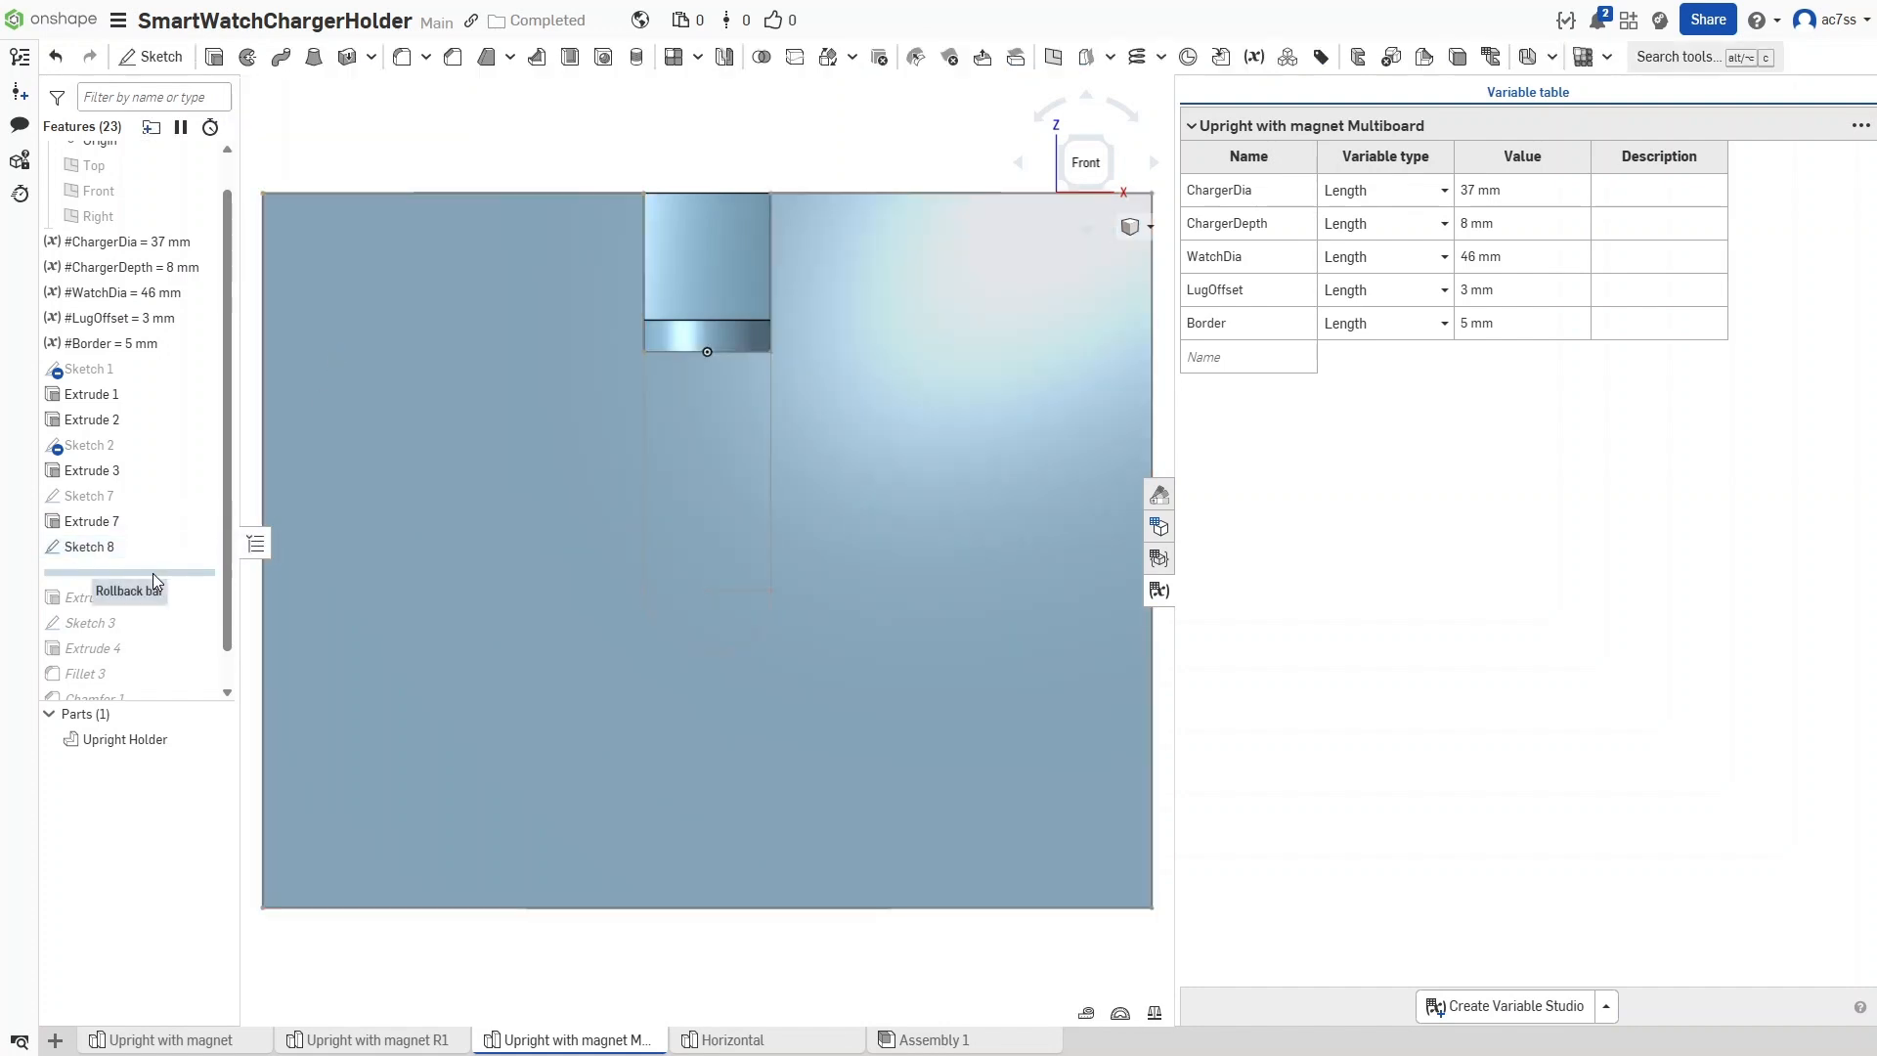
Roll the feature history forward past Extrude 12 and review its Sketch 8 region, blind removal depth and direction, leaving its settings unchanged
drag(153, 569, 153, 618)
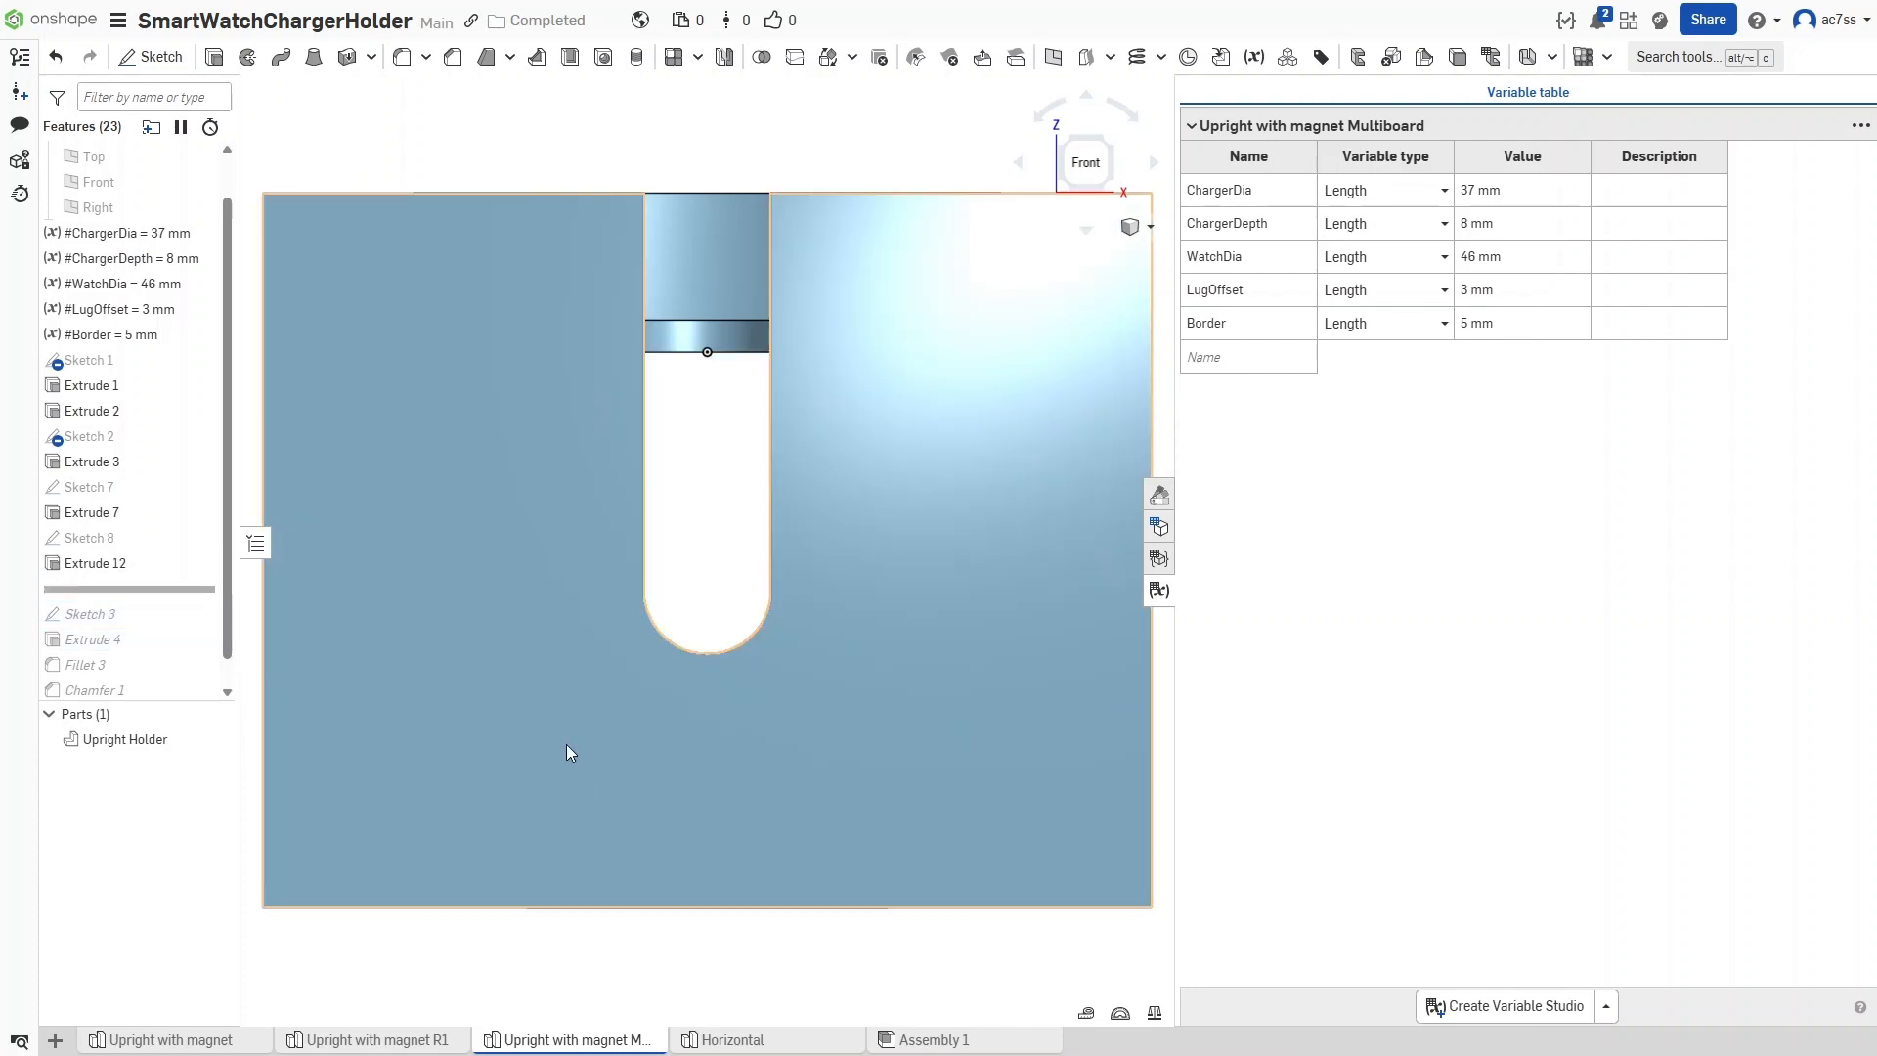
right_drag(531, 694, 544, 700)
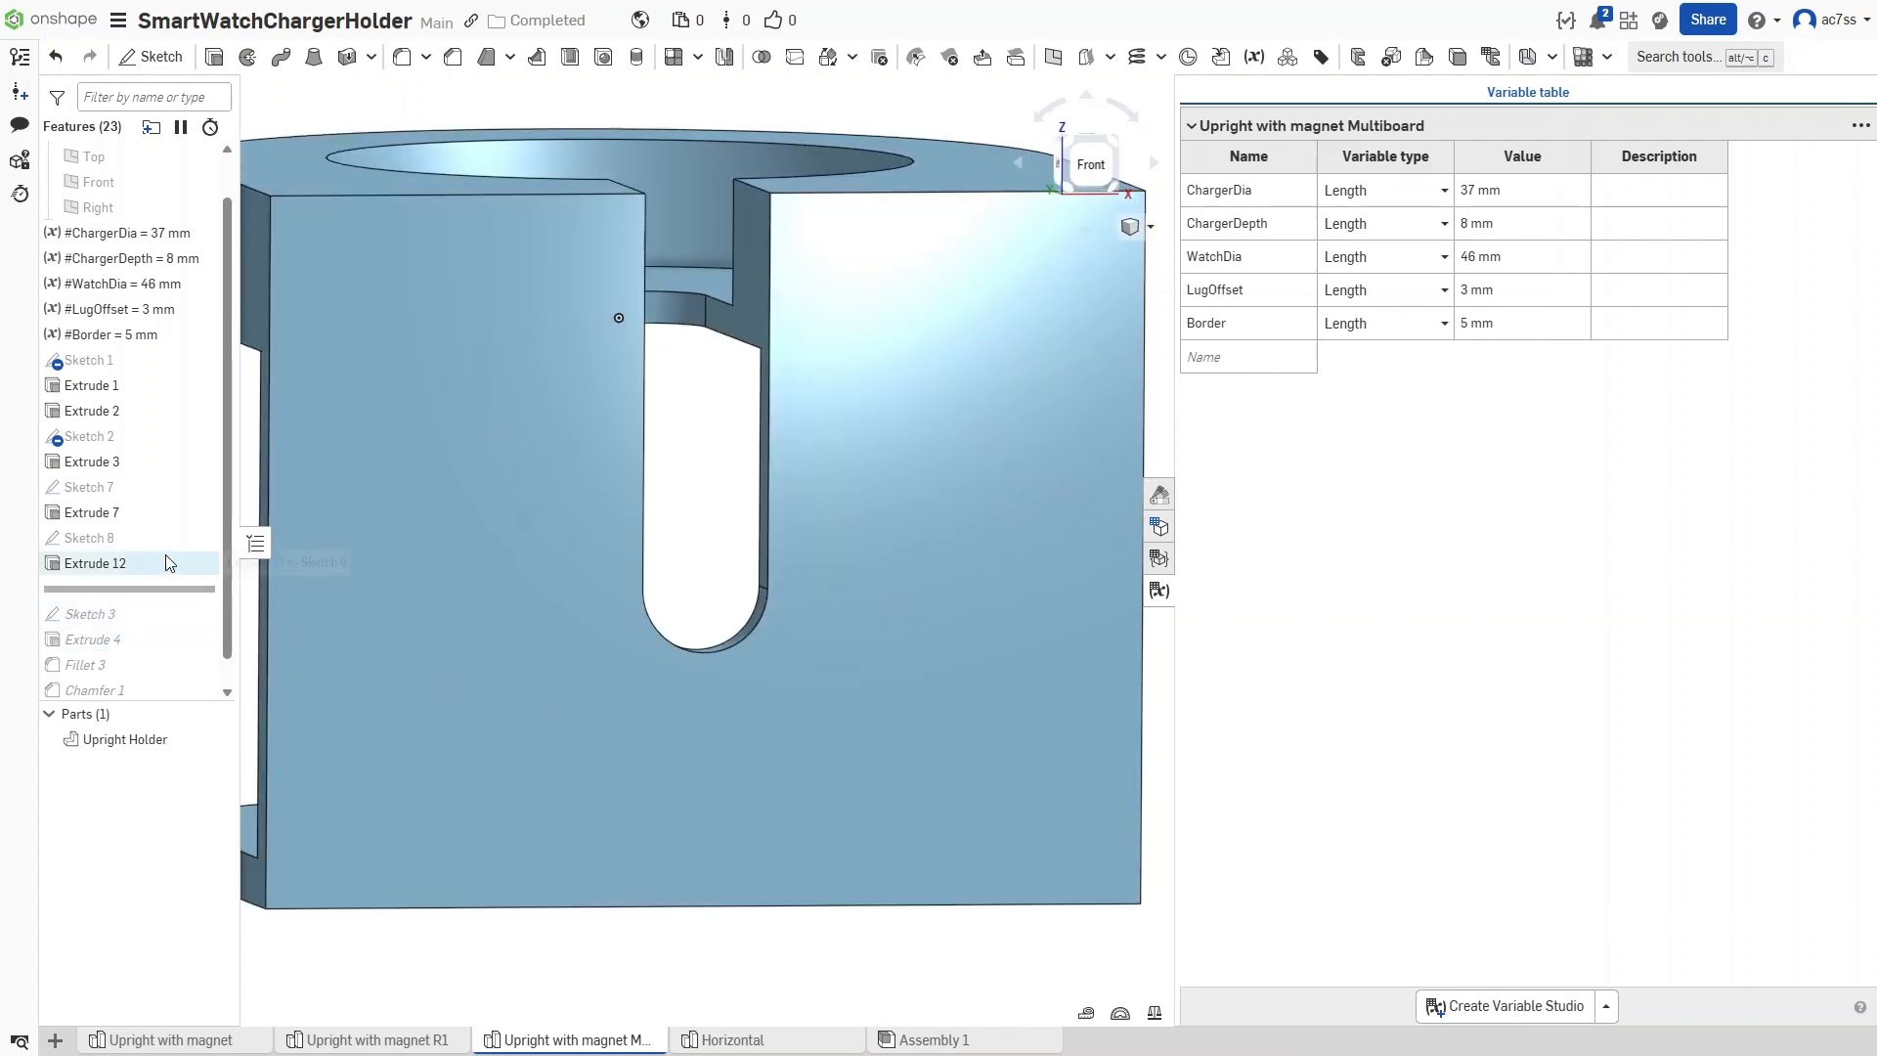
double_click(78, 564)
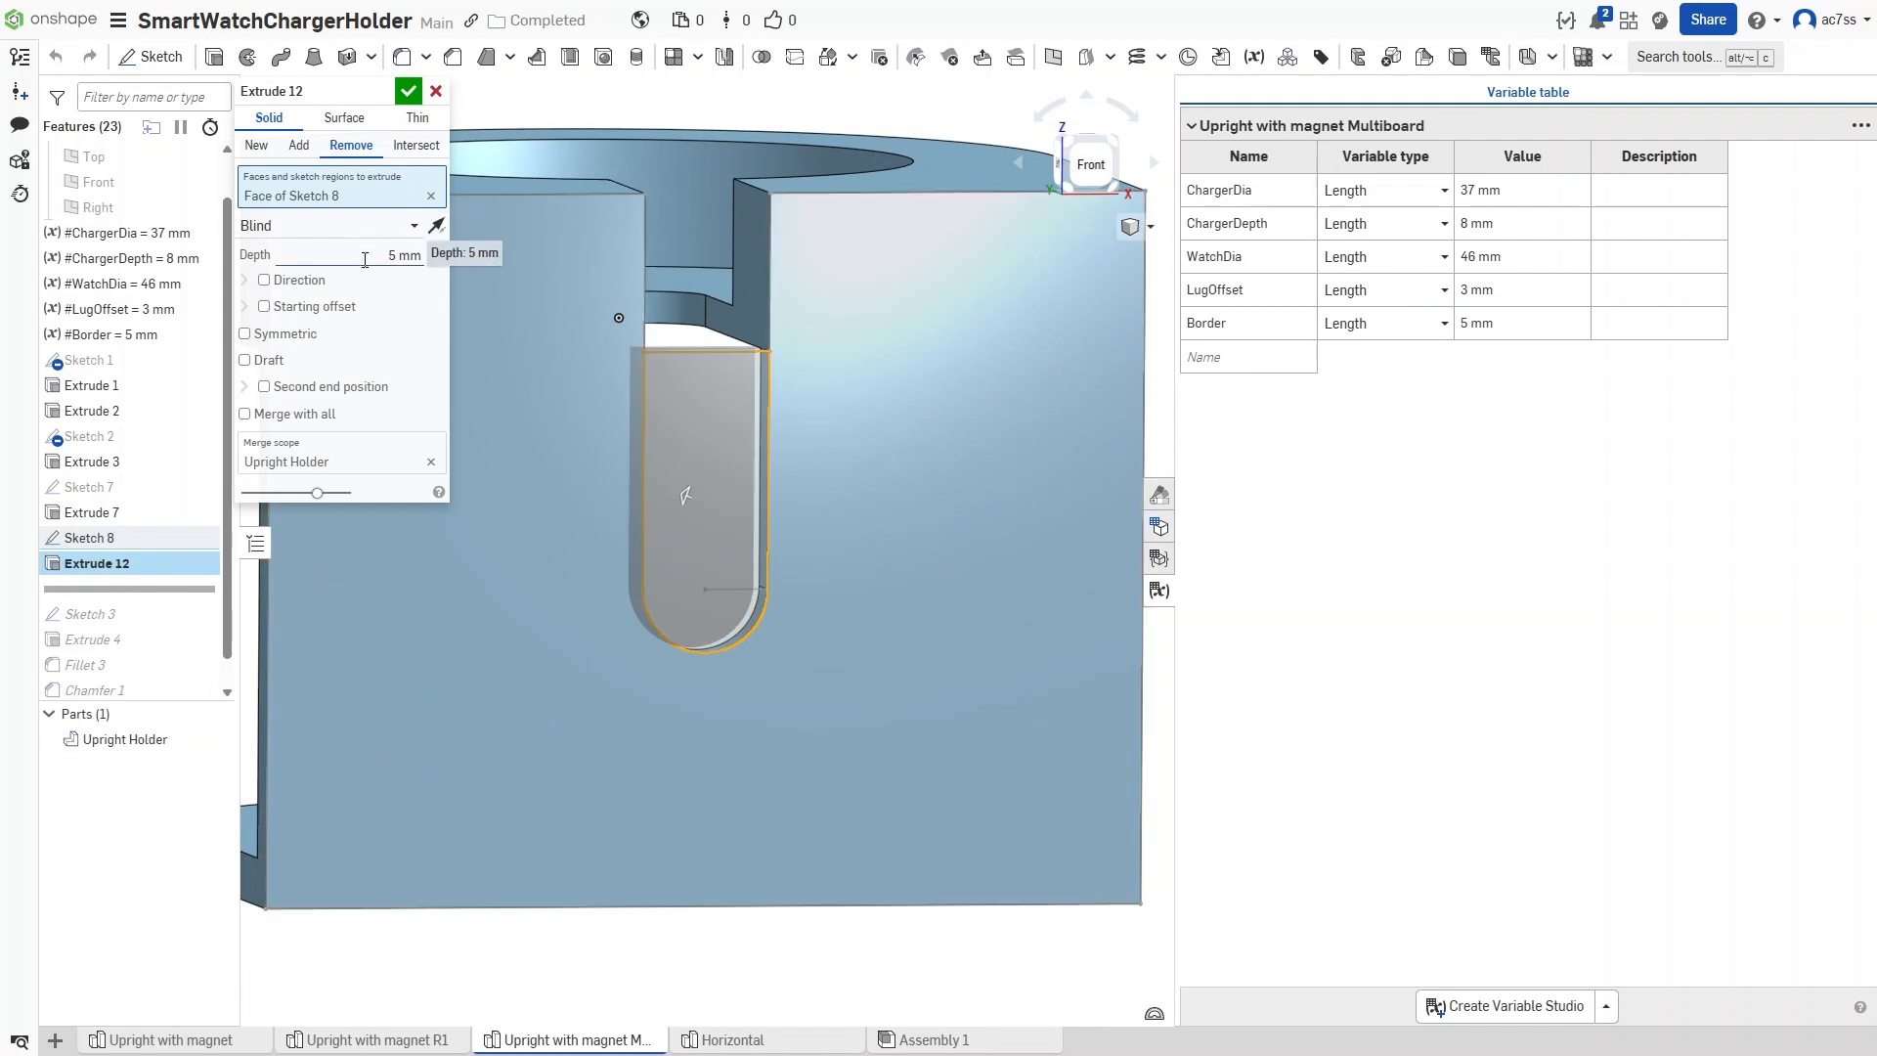
right_drag(452, 636, 562, 631)
right_drag(448, 639, 777, 651)
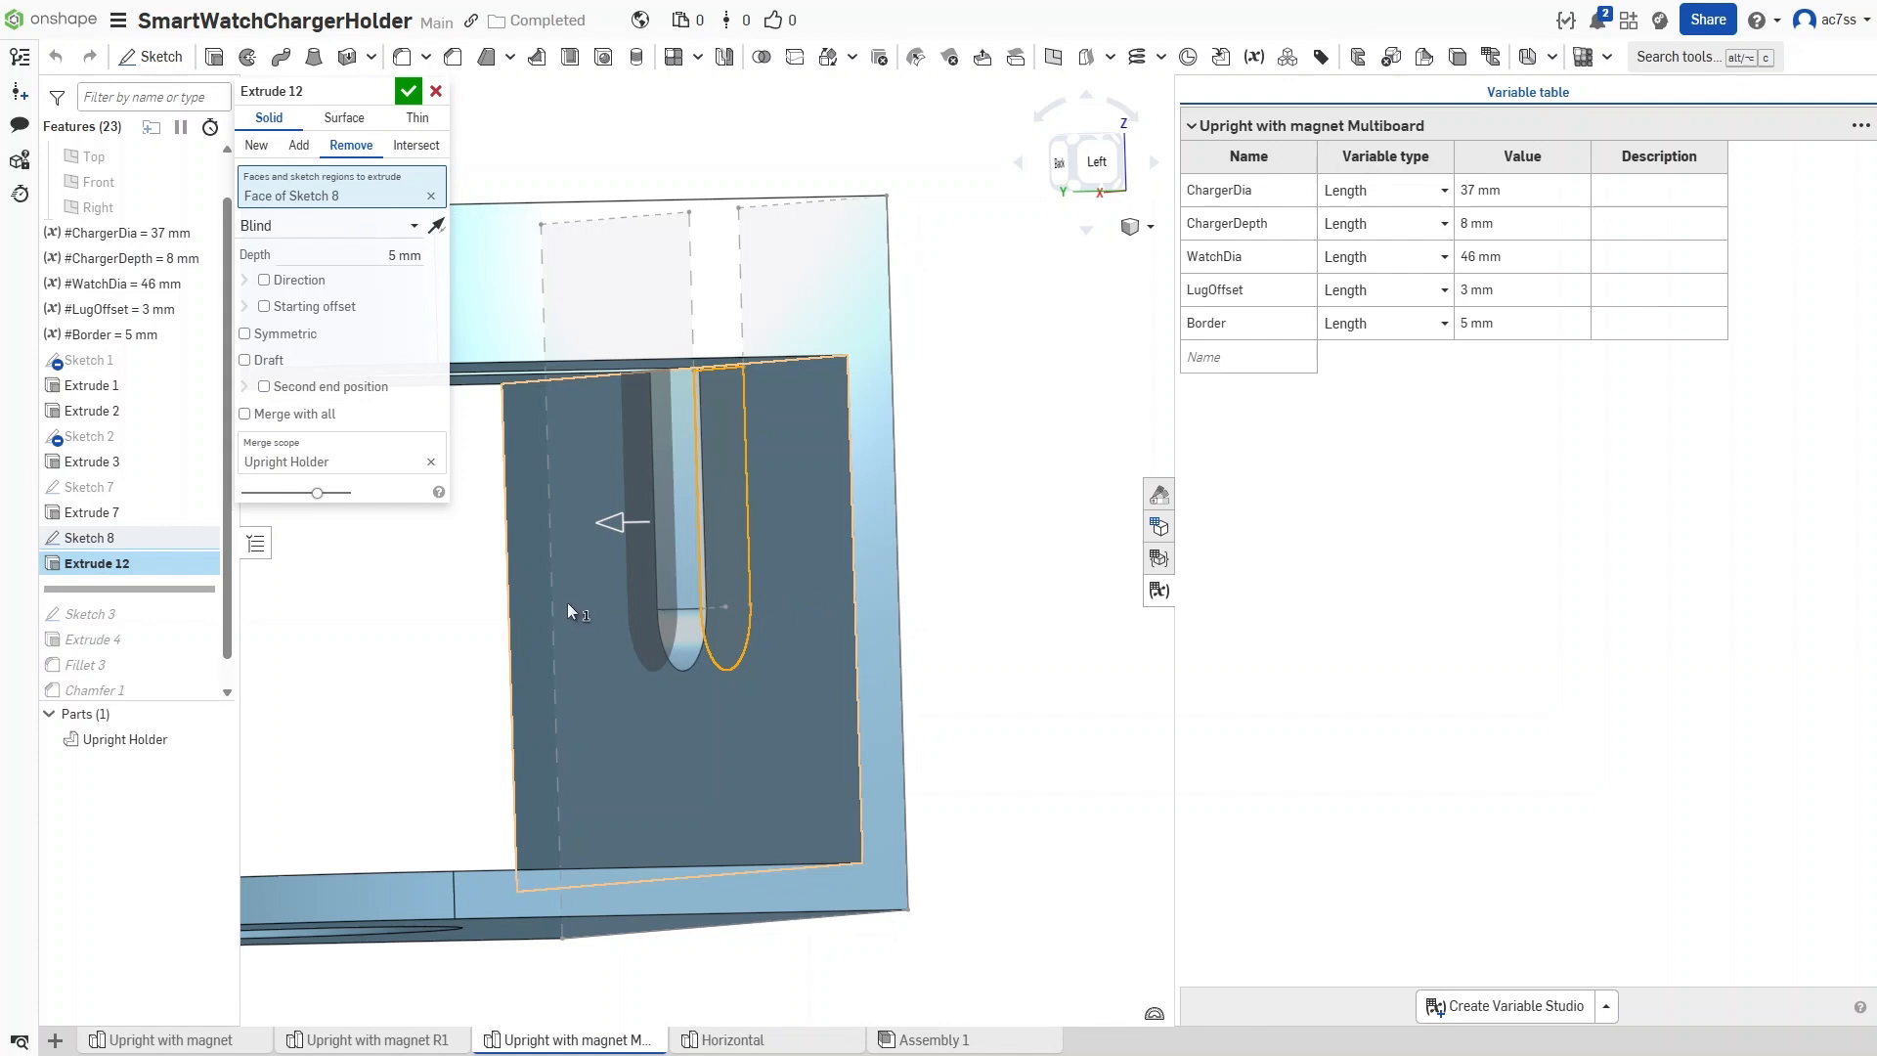
right_drag(567, 602, 653, 648)
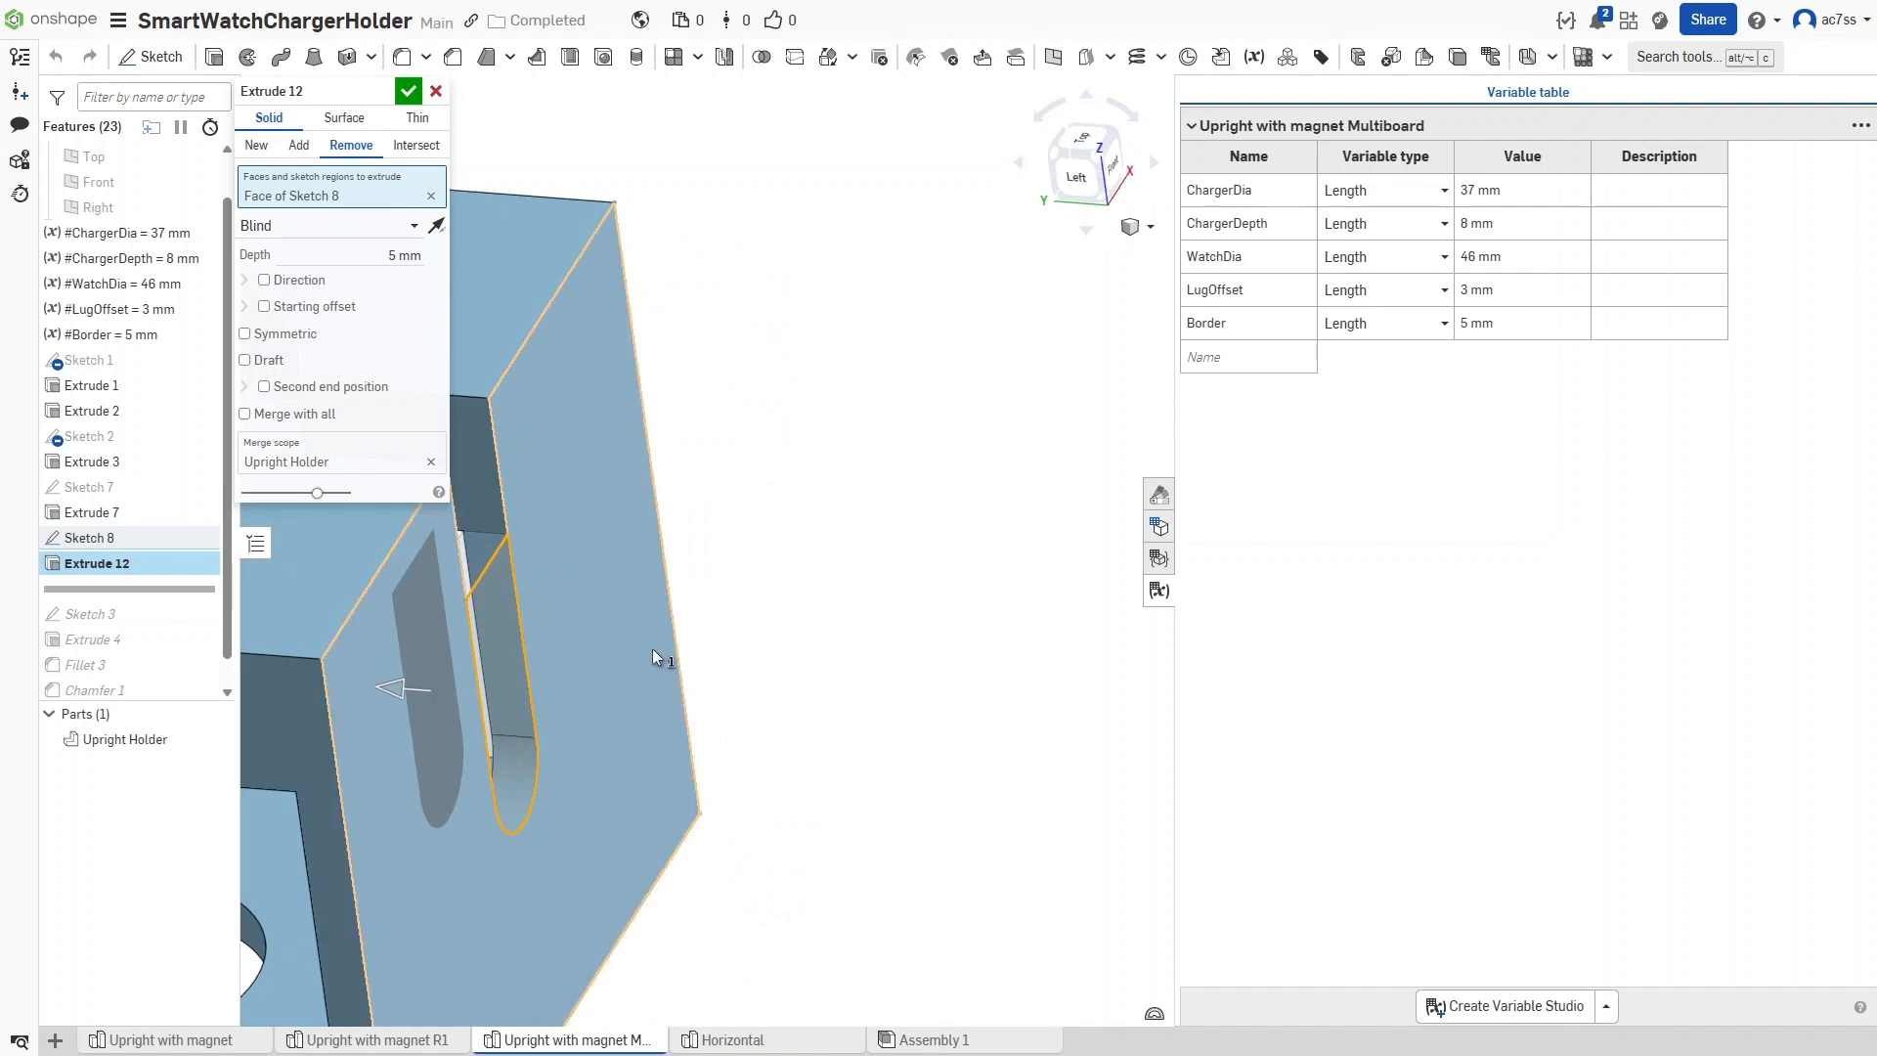
click(435, 93)
middle_drag(629, 542, 960, 397)
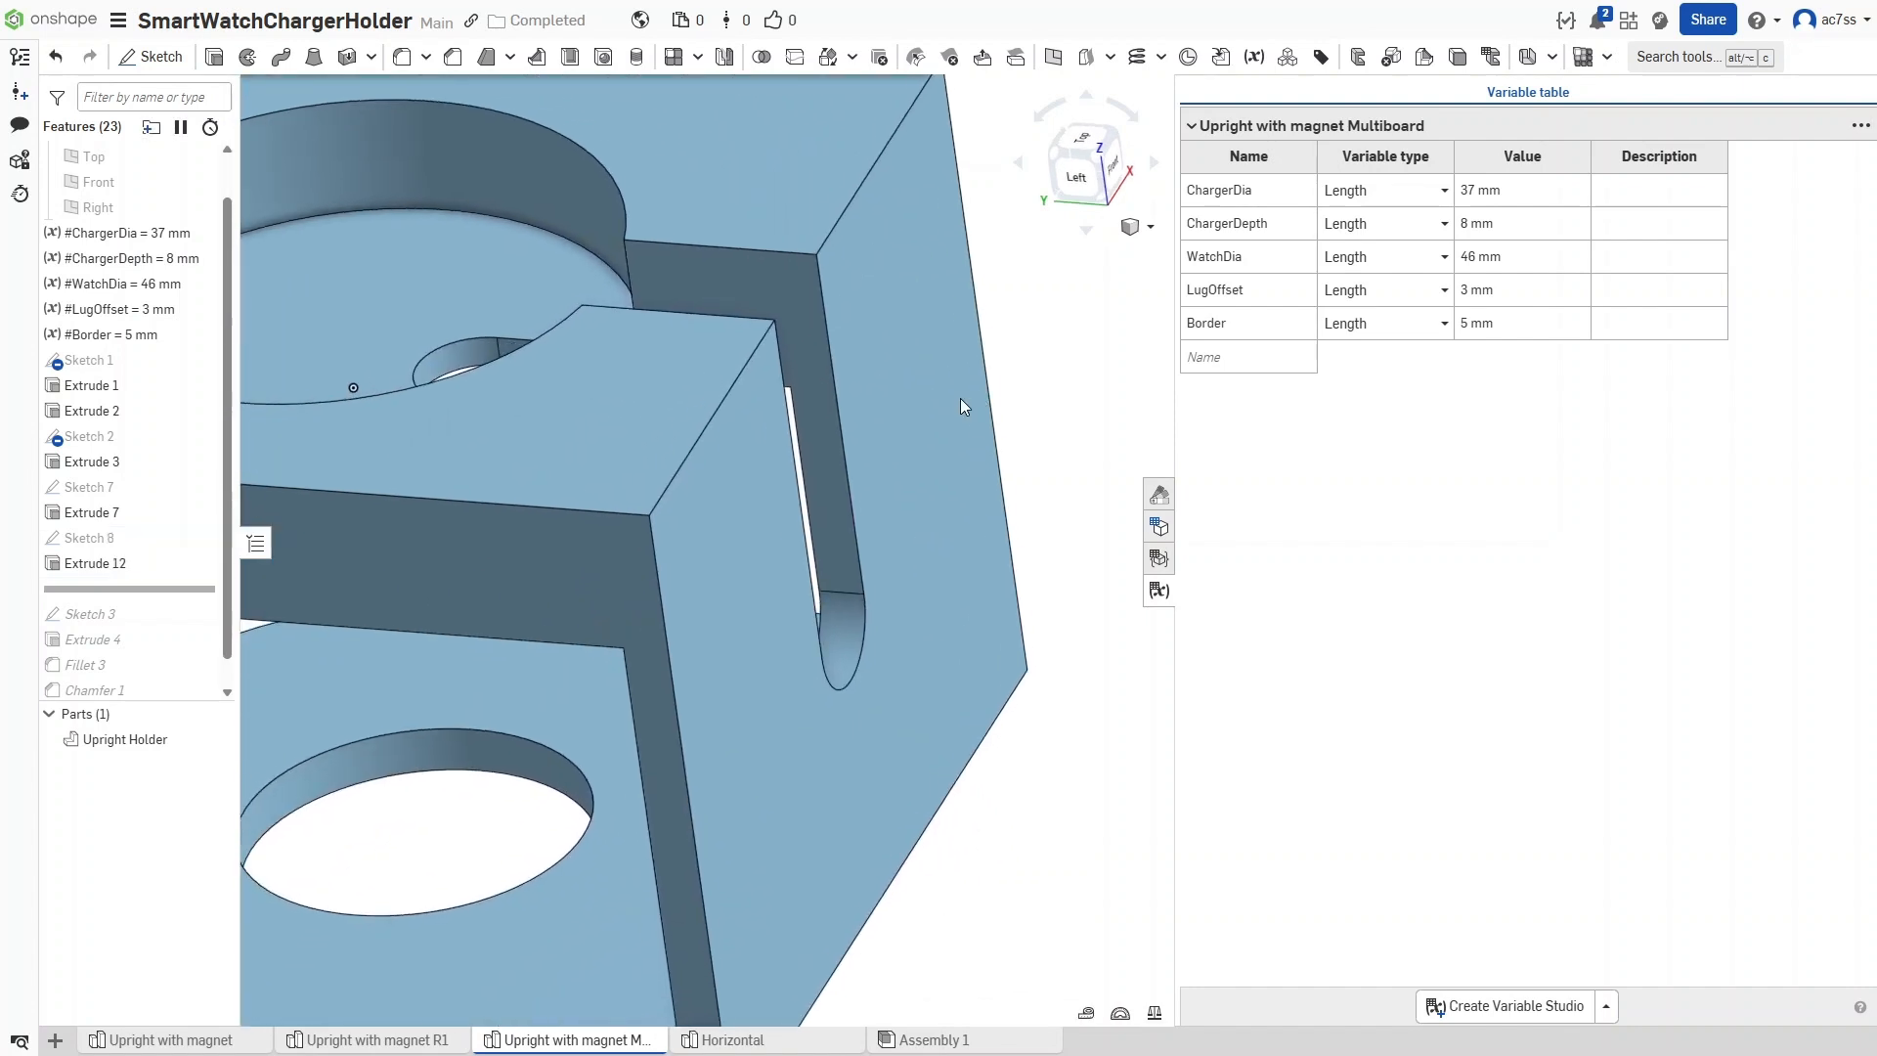
right_drag(947, 711, 977, 644)
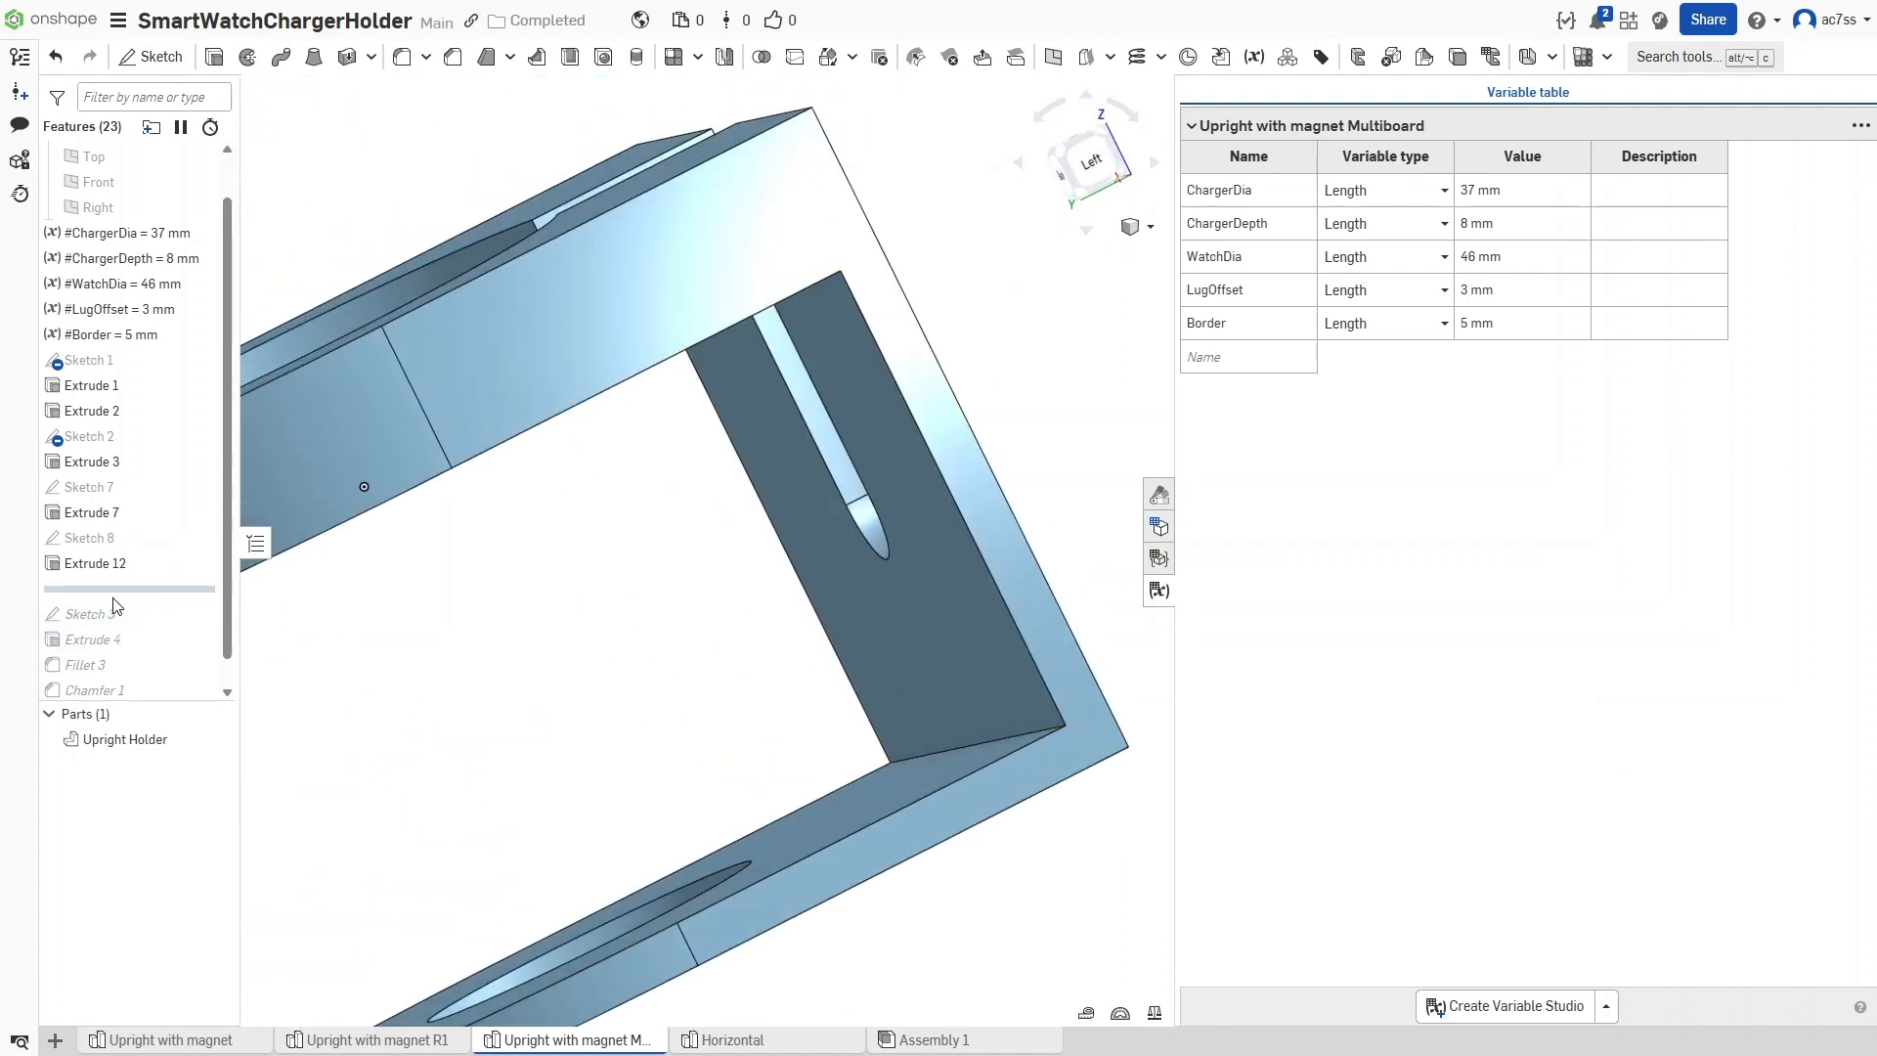
Roll the feature history forward past Sketch 3, open the sketch for editing and look at it from the Top view
scroll(127, 602, down, 1)
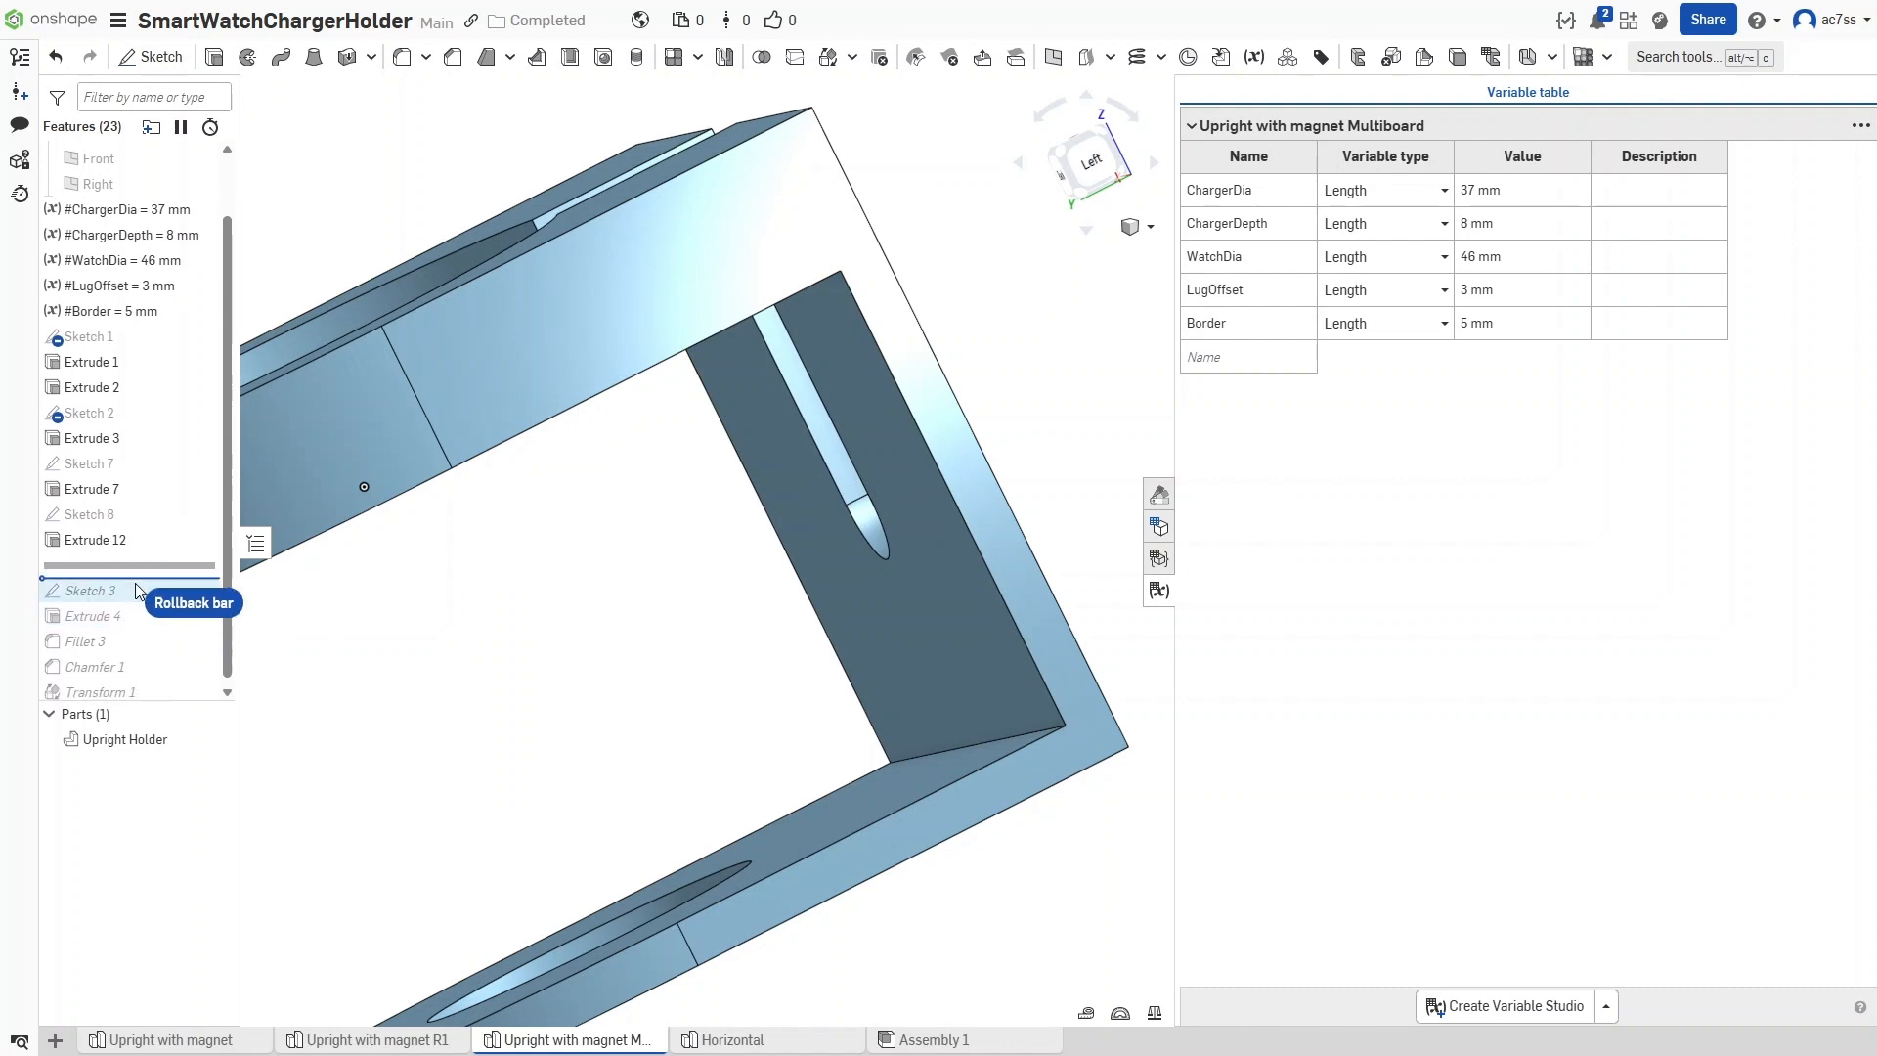
drag(135, 608, 137, 604)
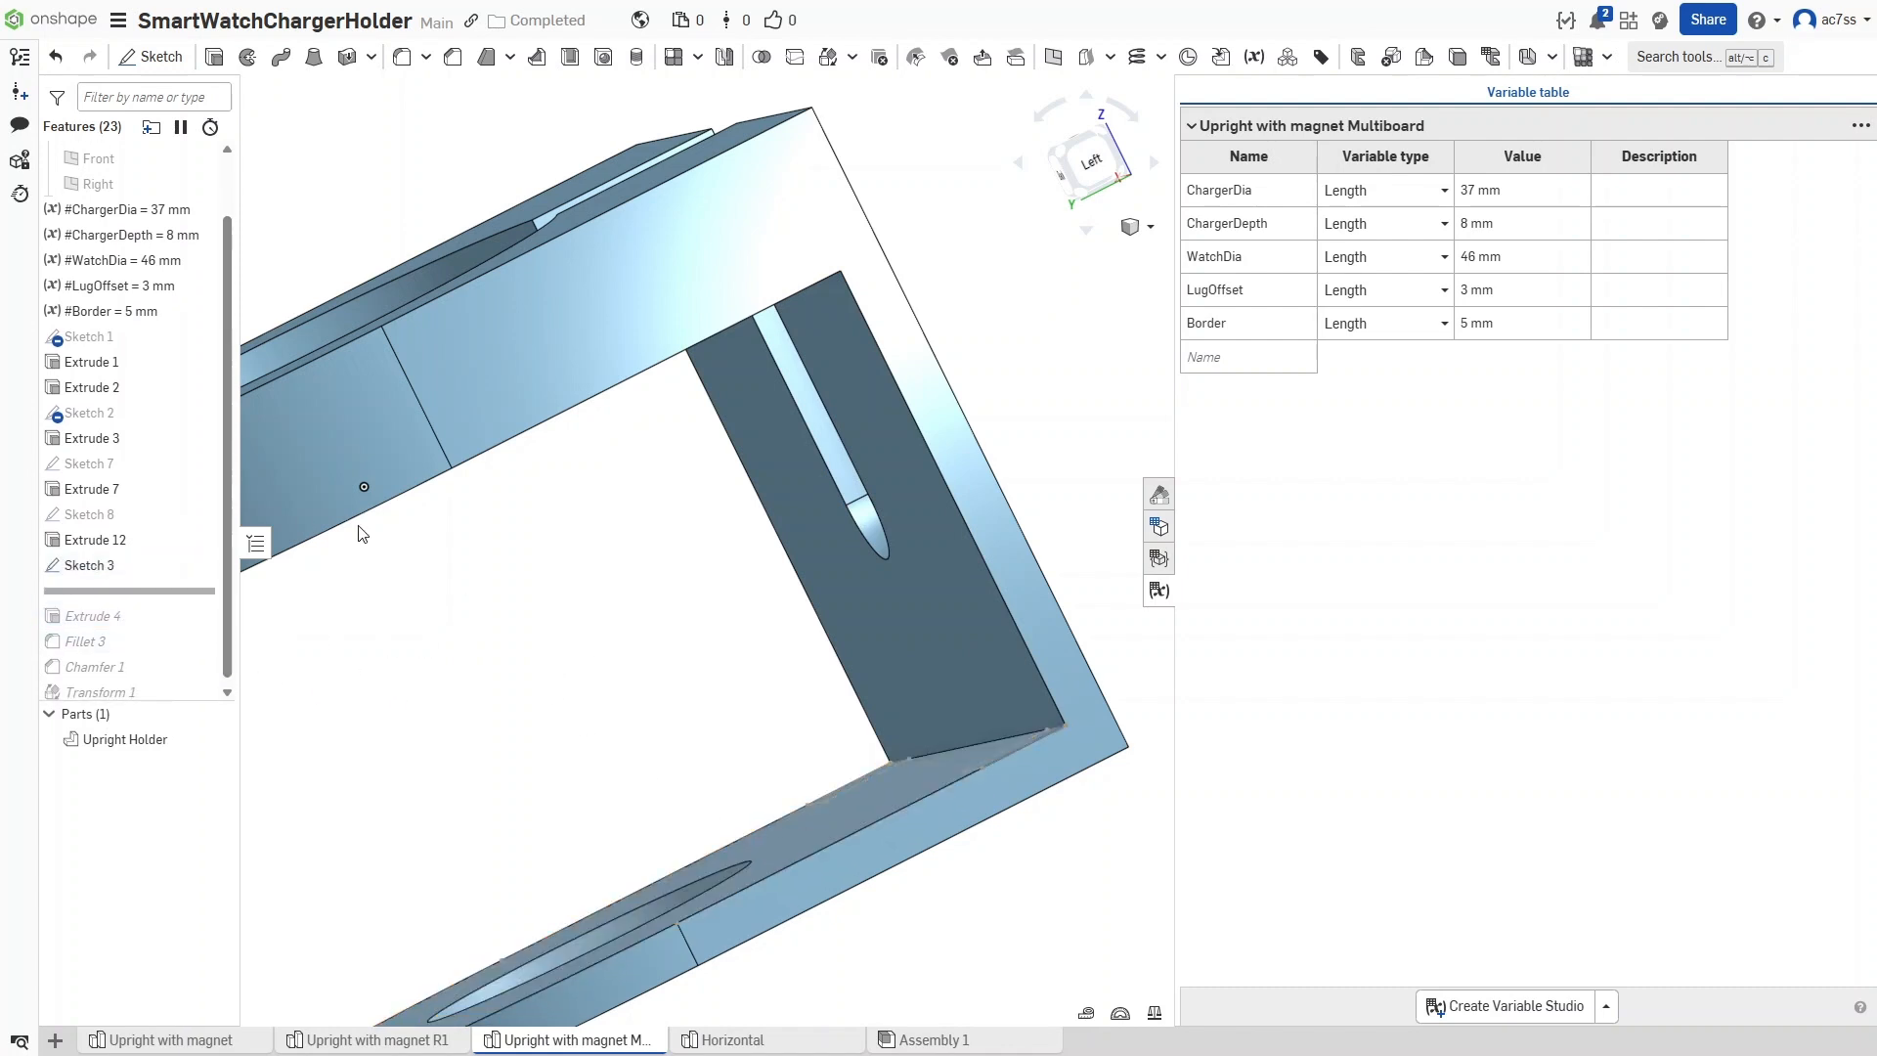
click(109, 568)
double_click(108, 567)
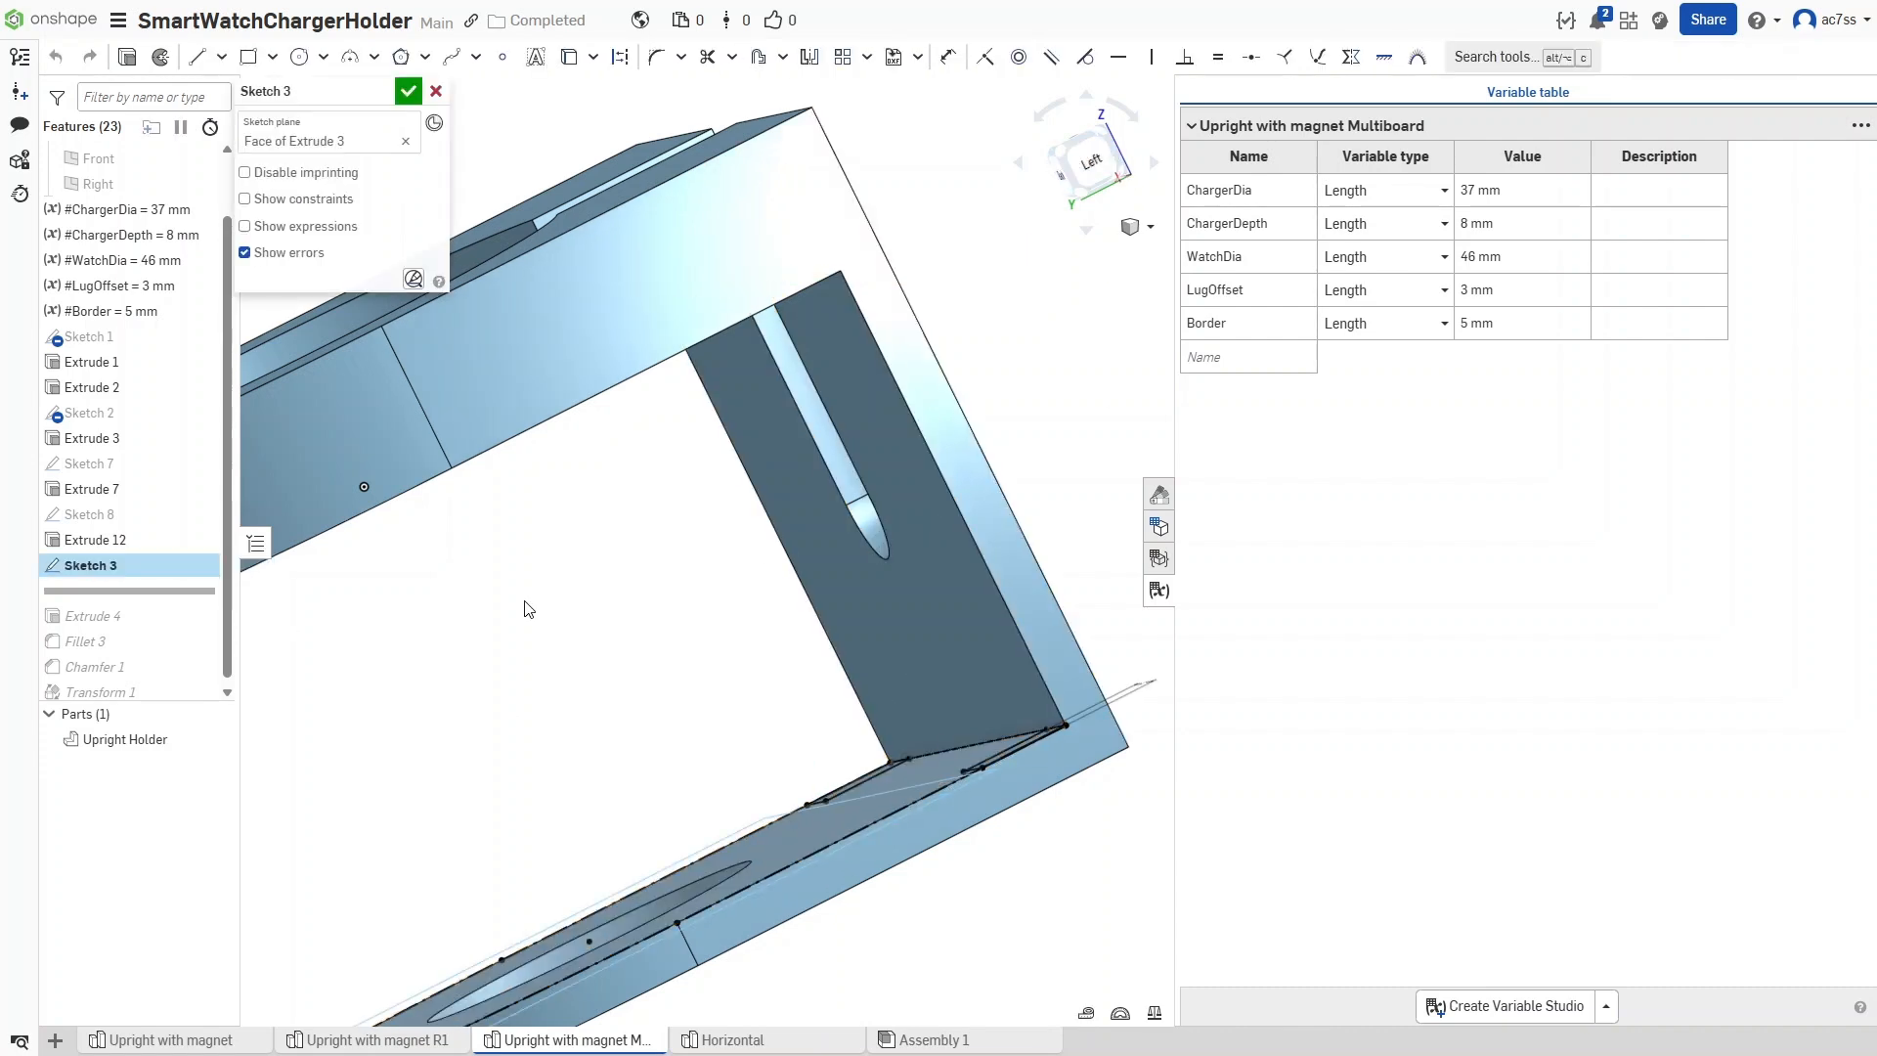
right_drag(535, 622, 626, 684)
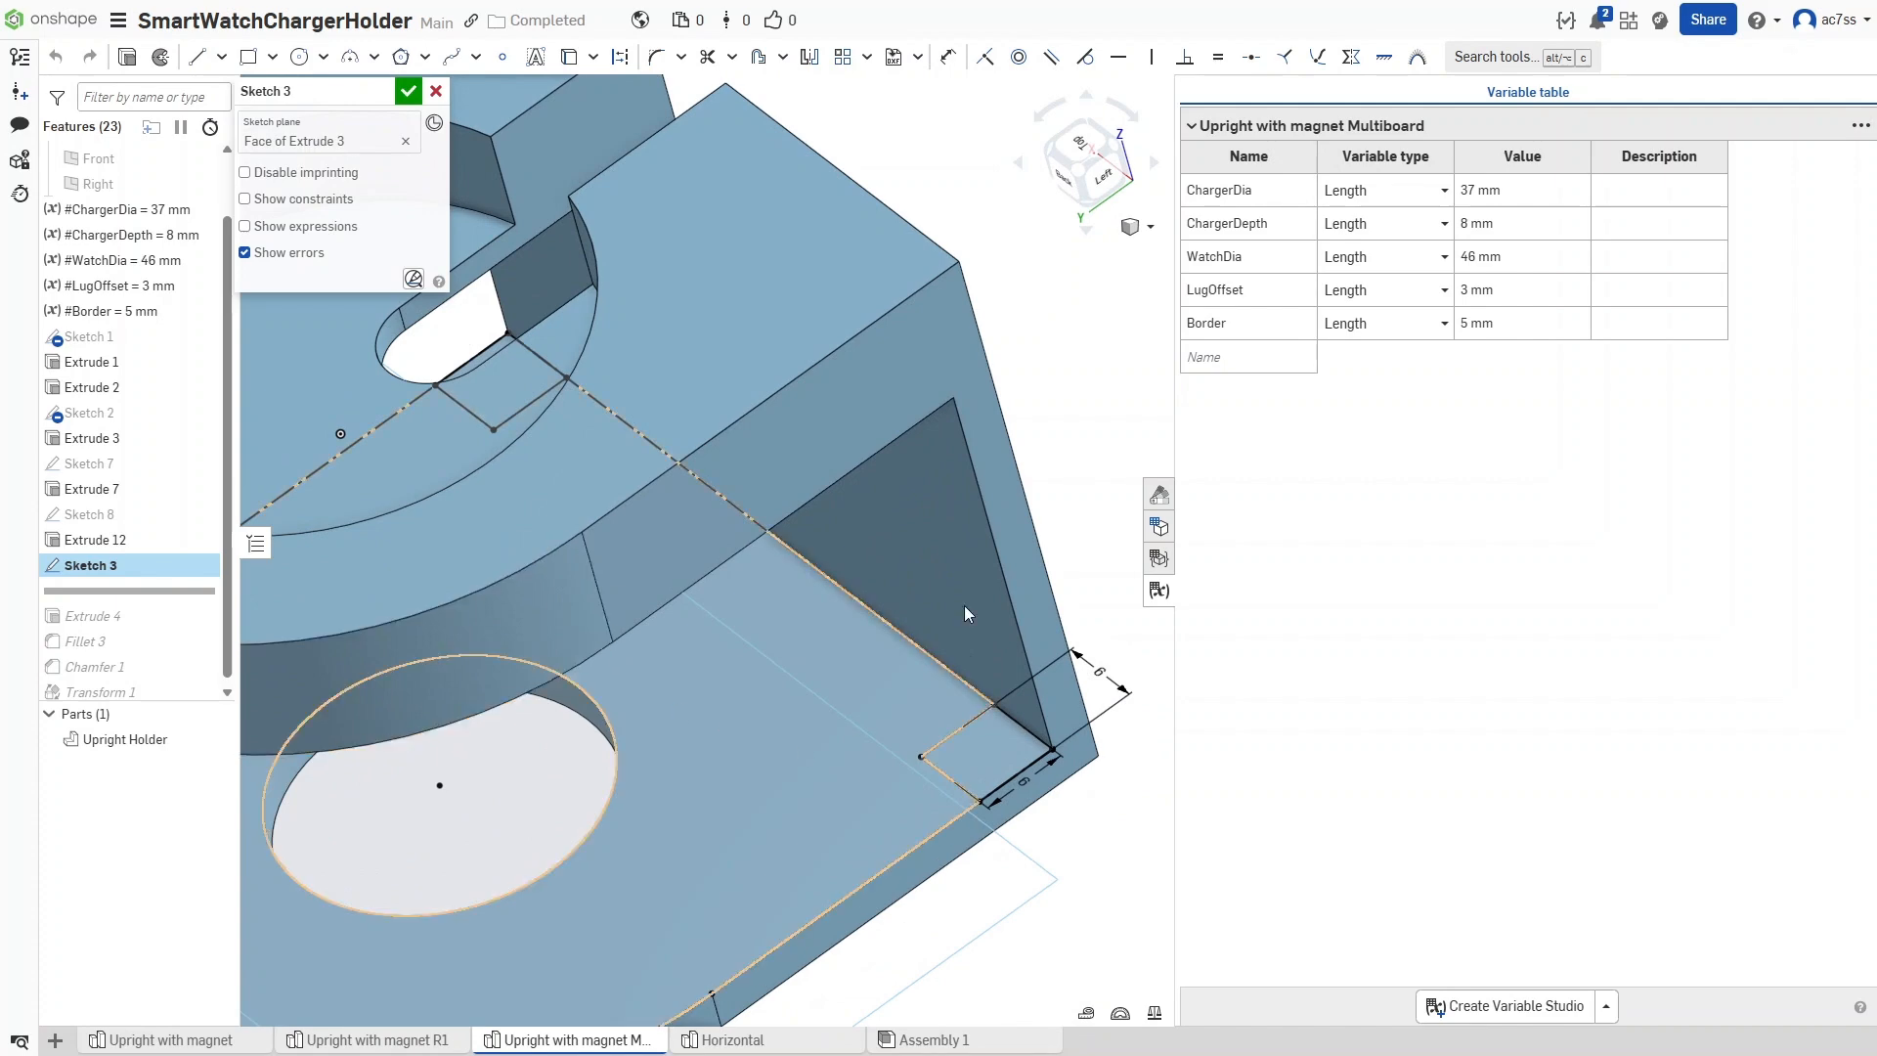
click(1072, 145)
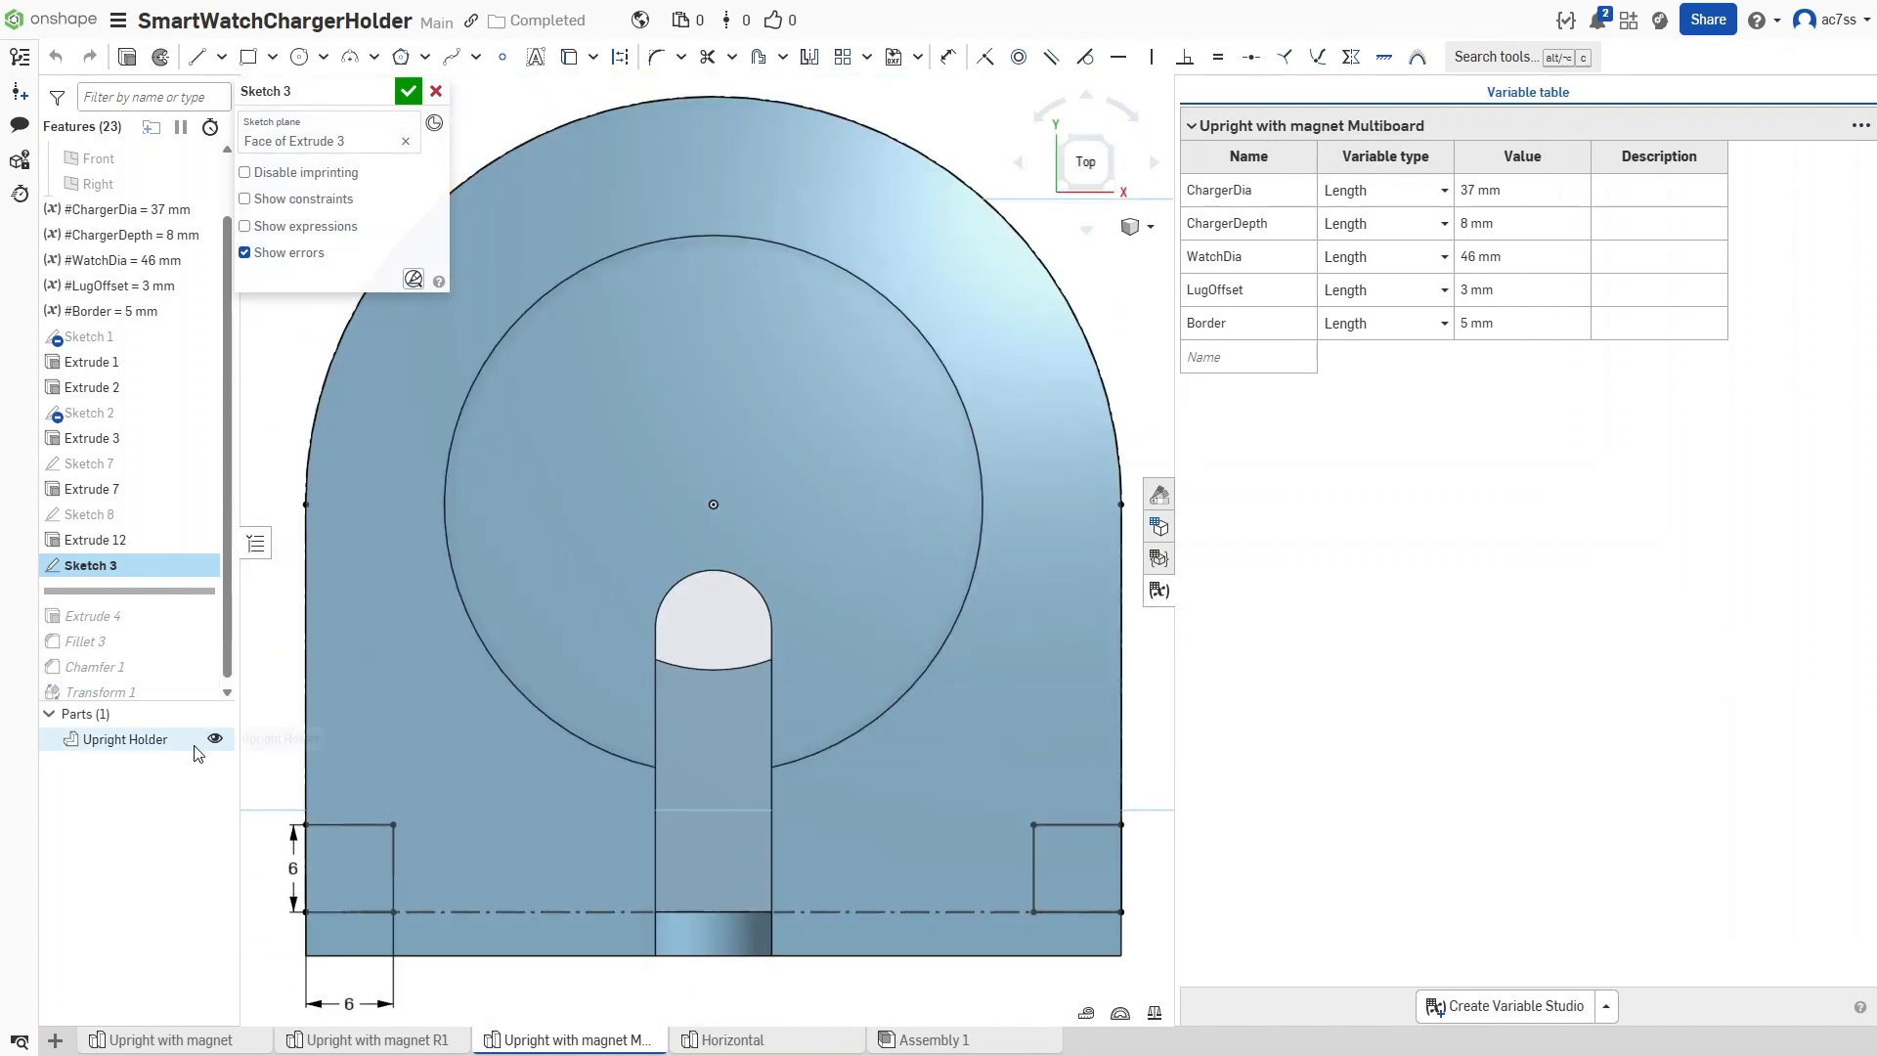
Section the holder parallel to its front face at an offset of about -23.1 mm to expose Sketch 3, viewed from the Top
right_click(502, 802)
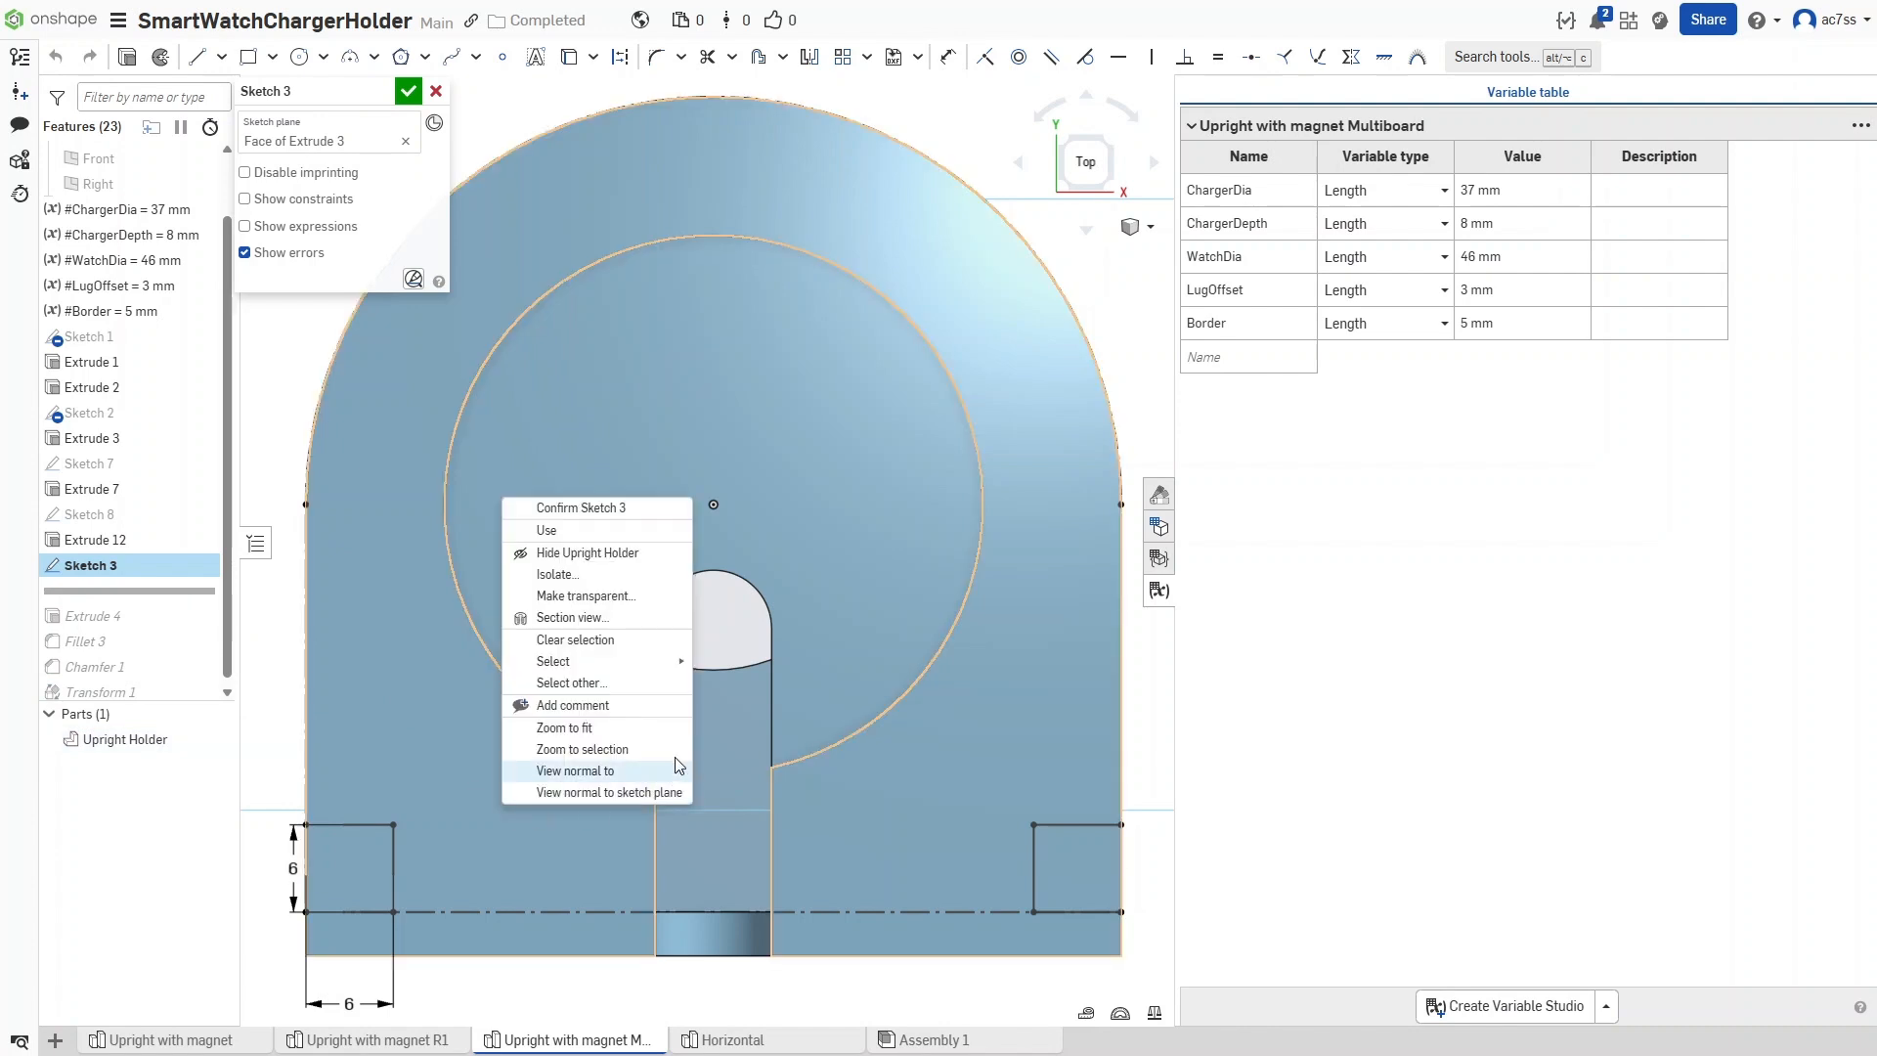
click(596, 622)
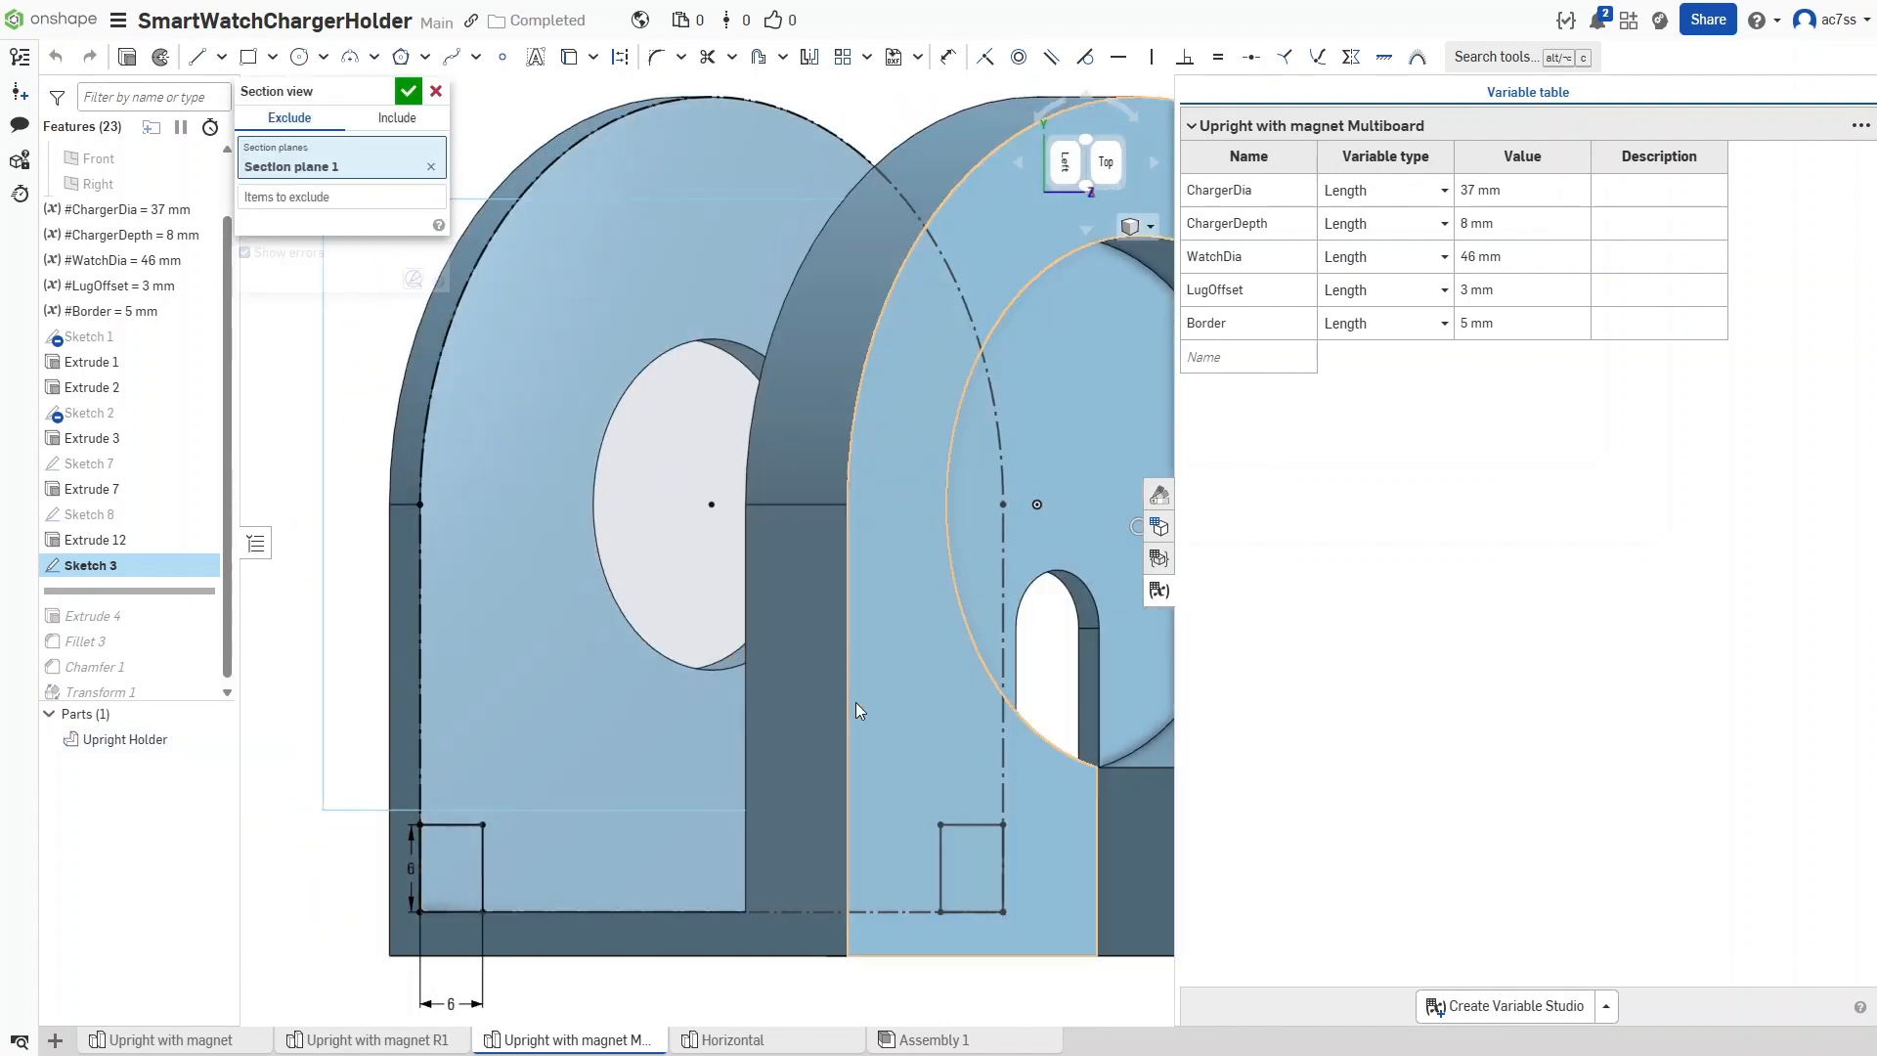
mouse_move(968, 630)
mouse_down()
mouse_move(1052, 616)
mouse_move(933, 623)
mouse_up()
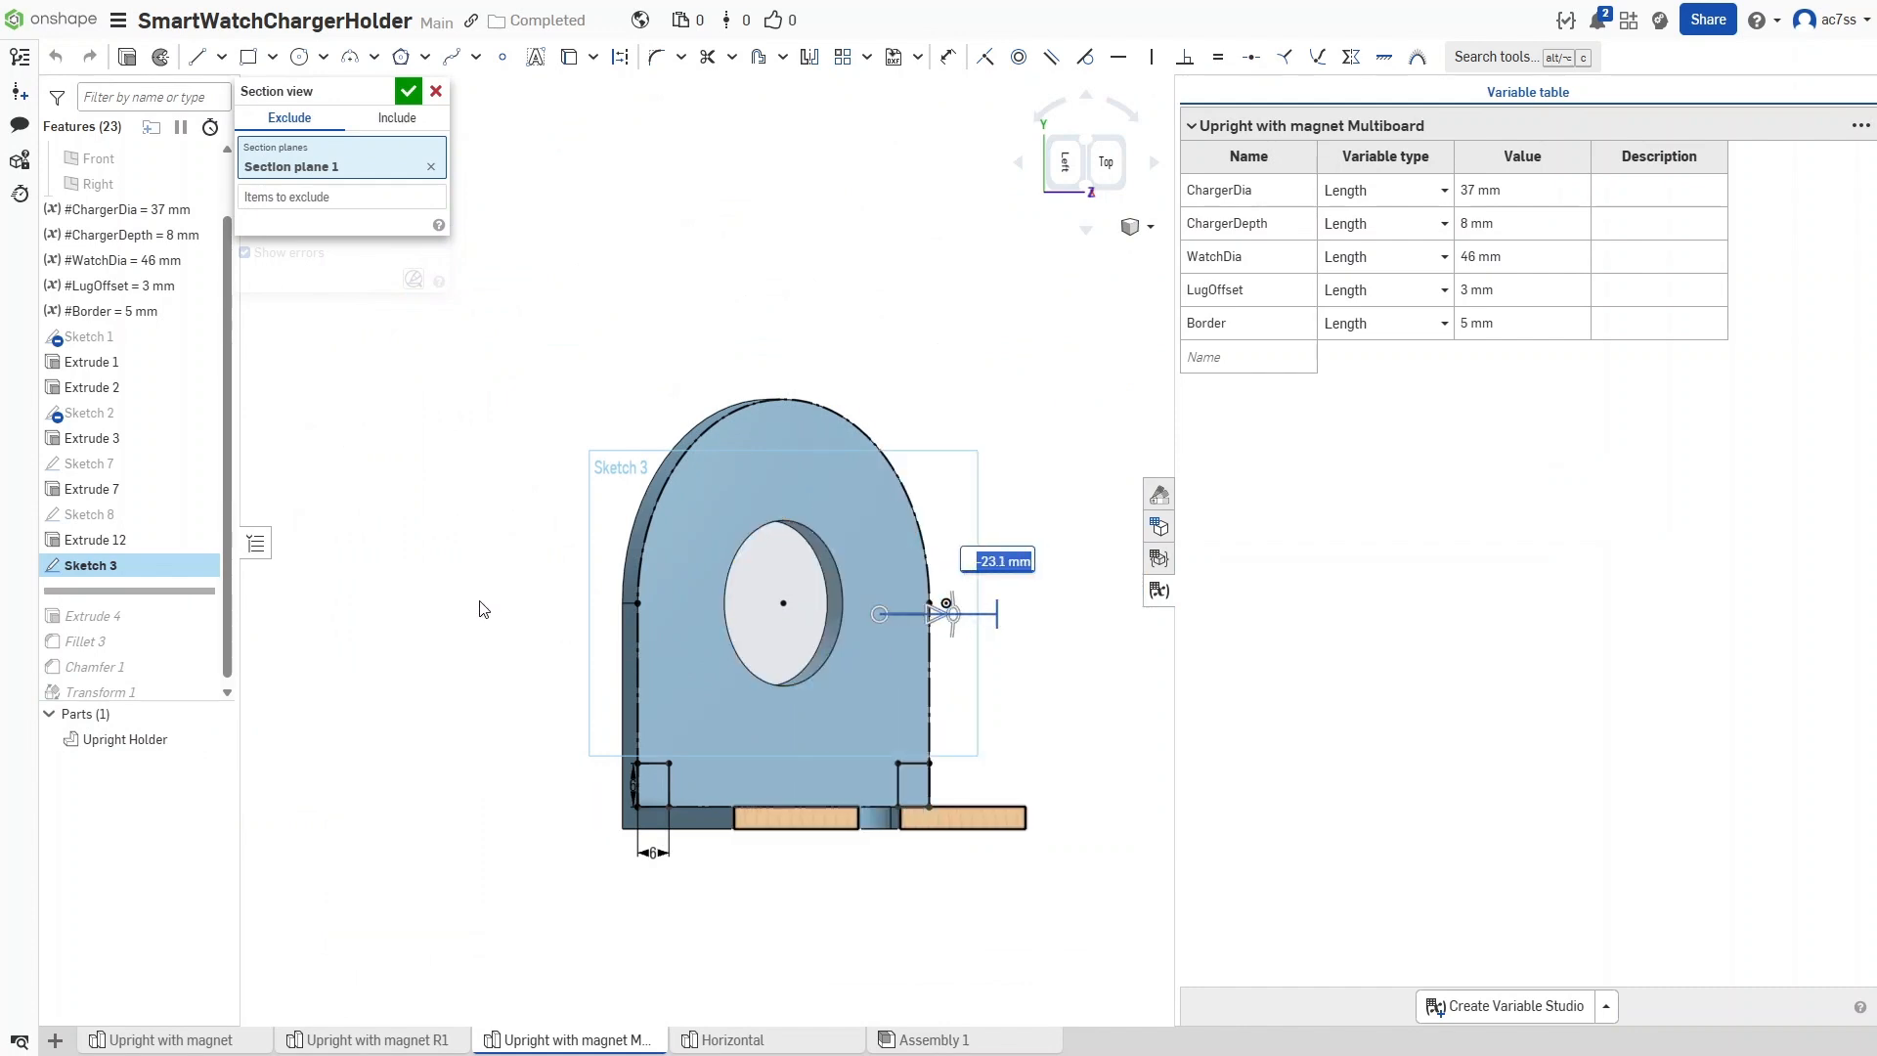
click(407, 92)
click(1106, 164)
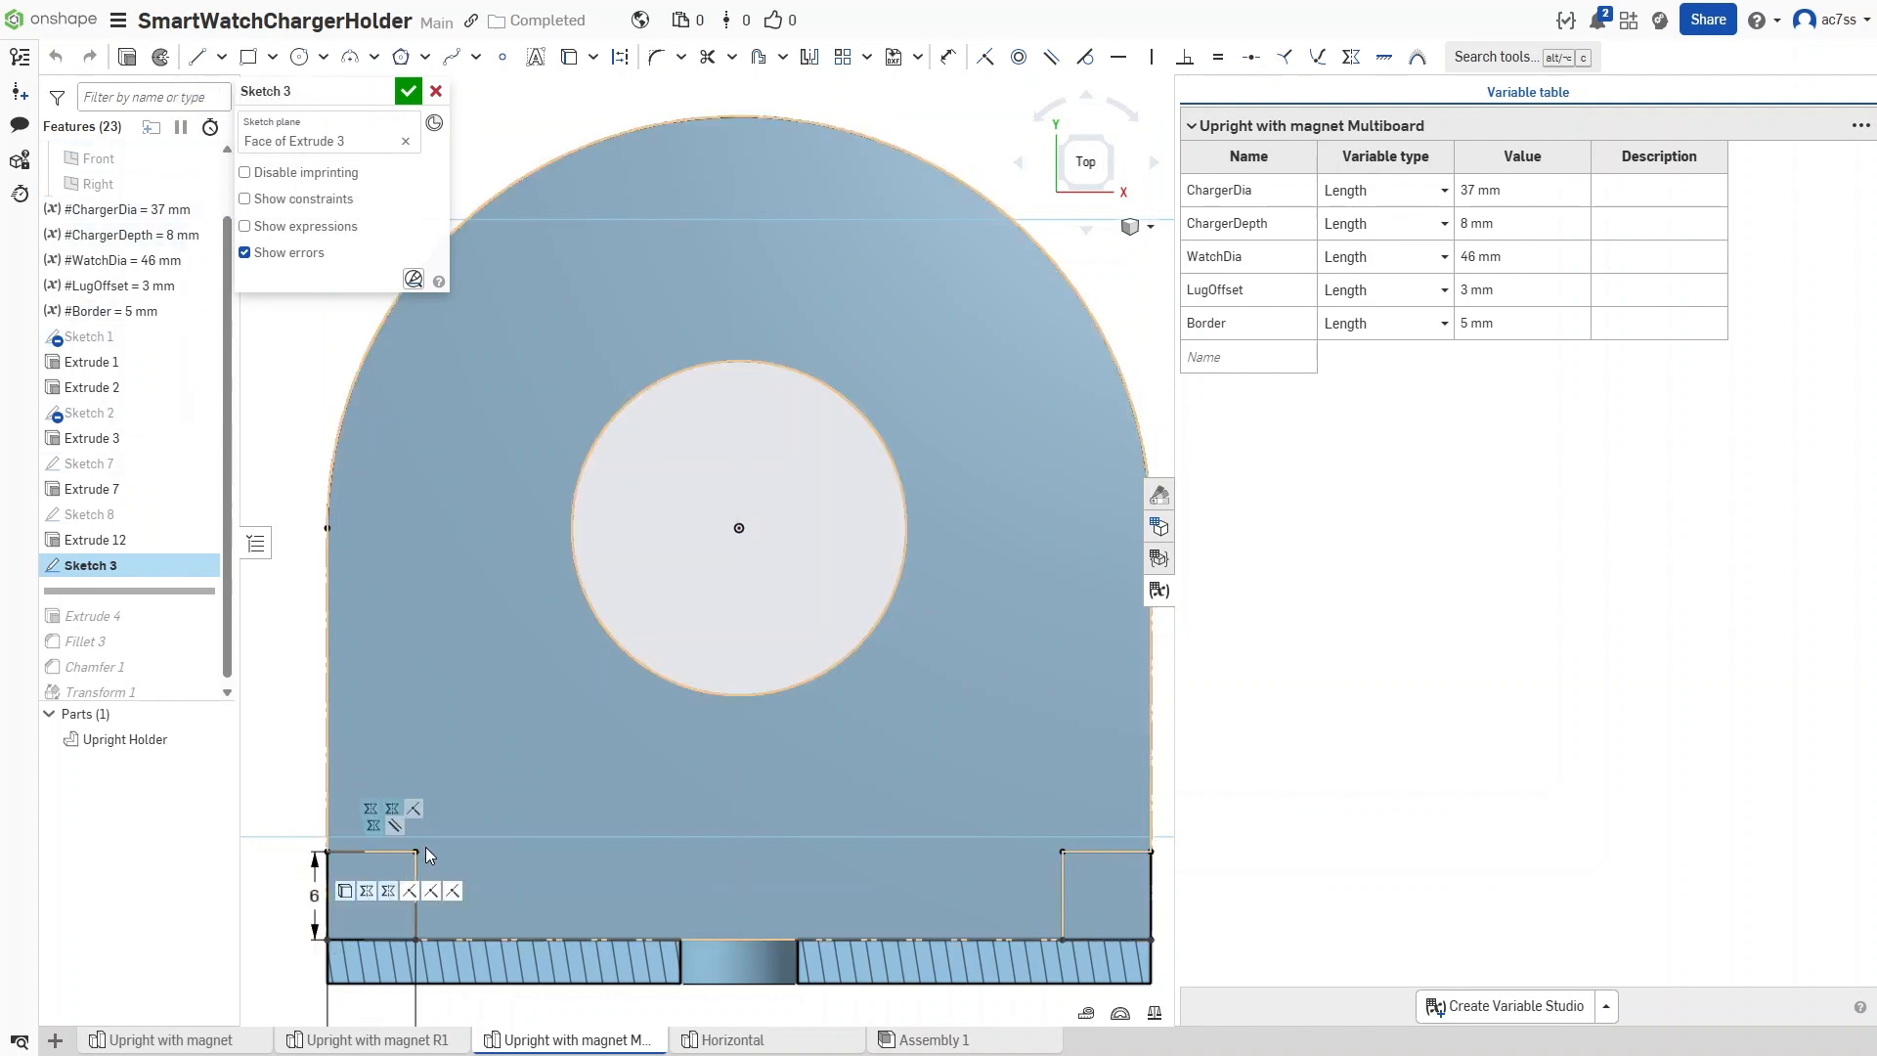
Show the Right plane and select the left 6 mm corner square to compare it with the square on the other side
middle_drag(596, 788, 627, 576)
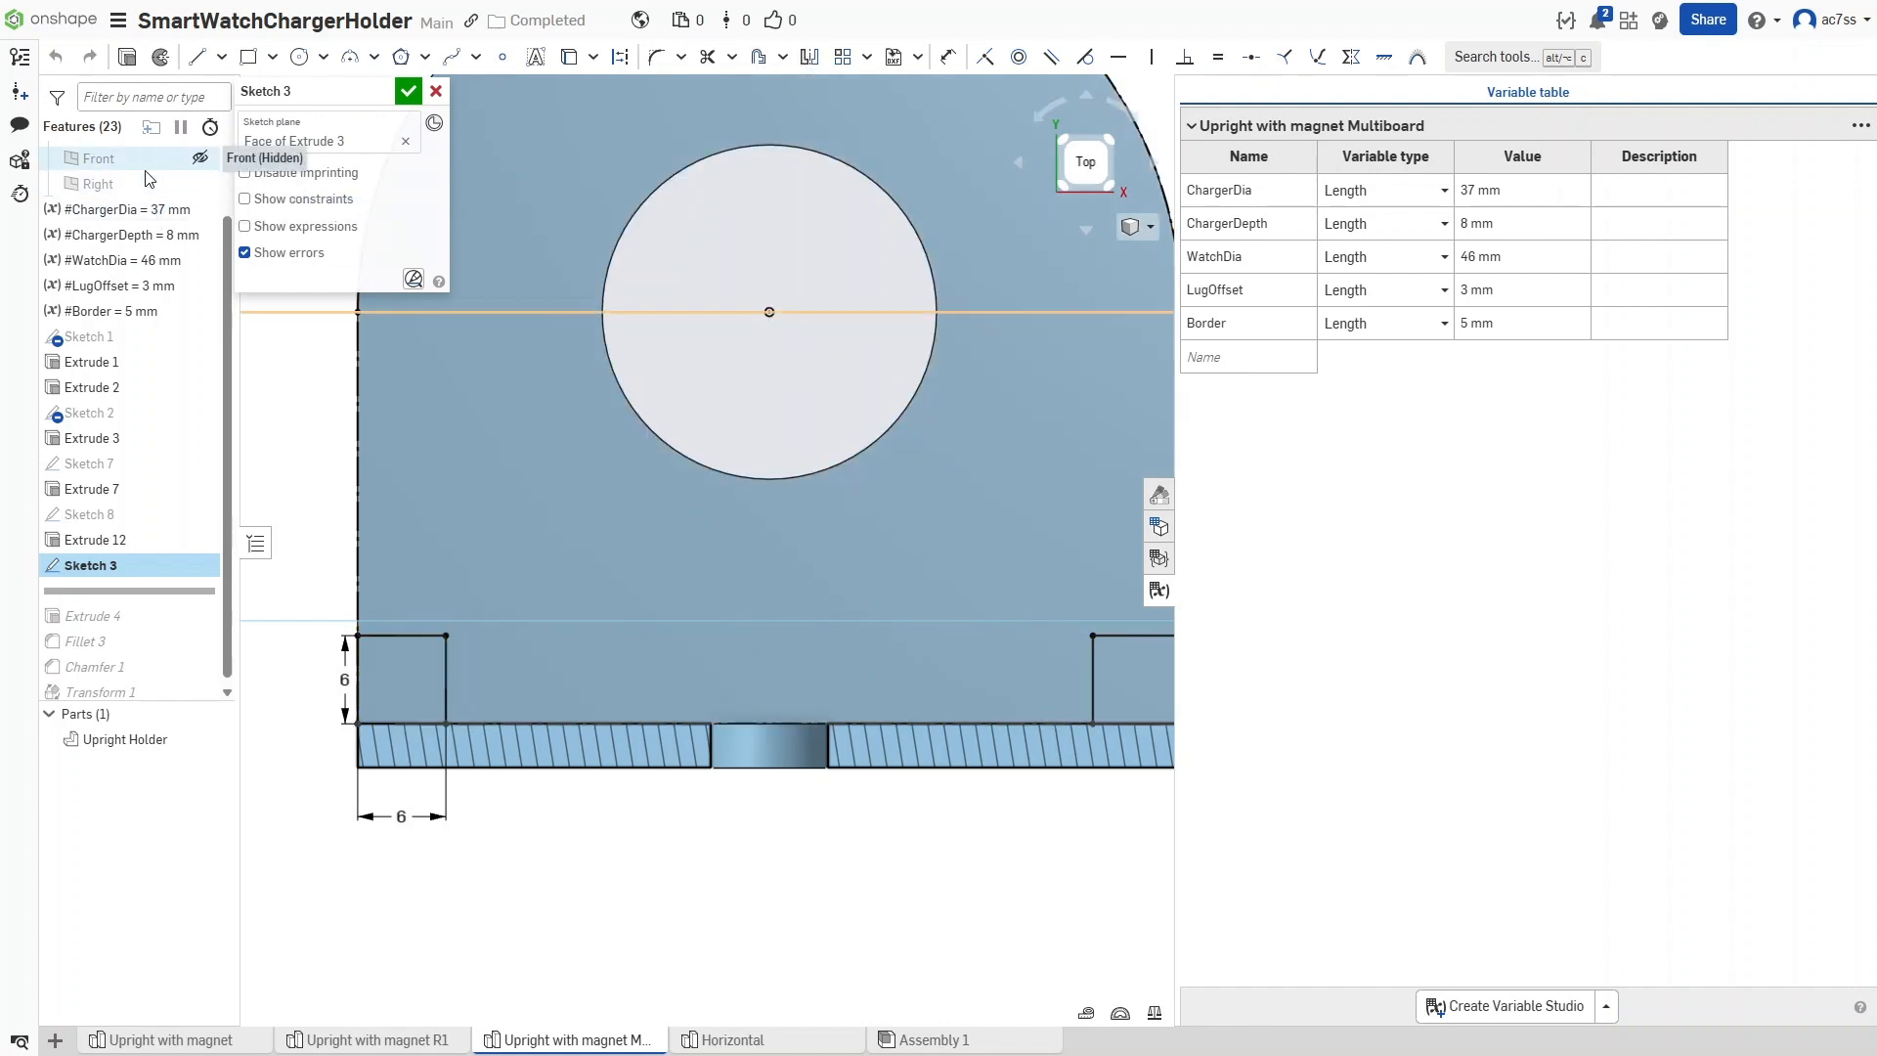
scroll(151, 195, up, 1)
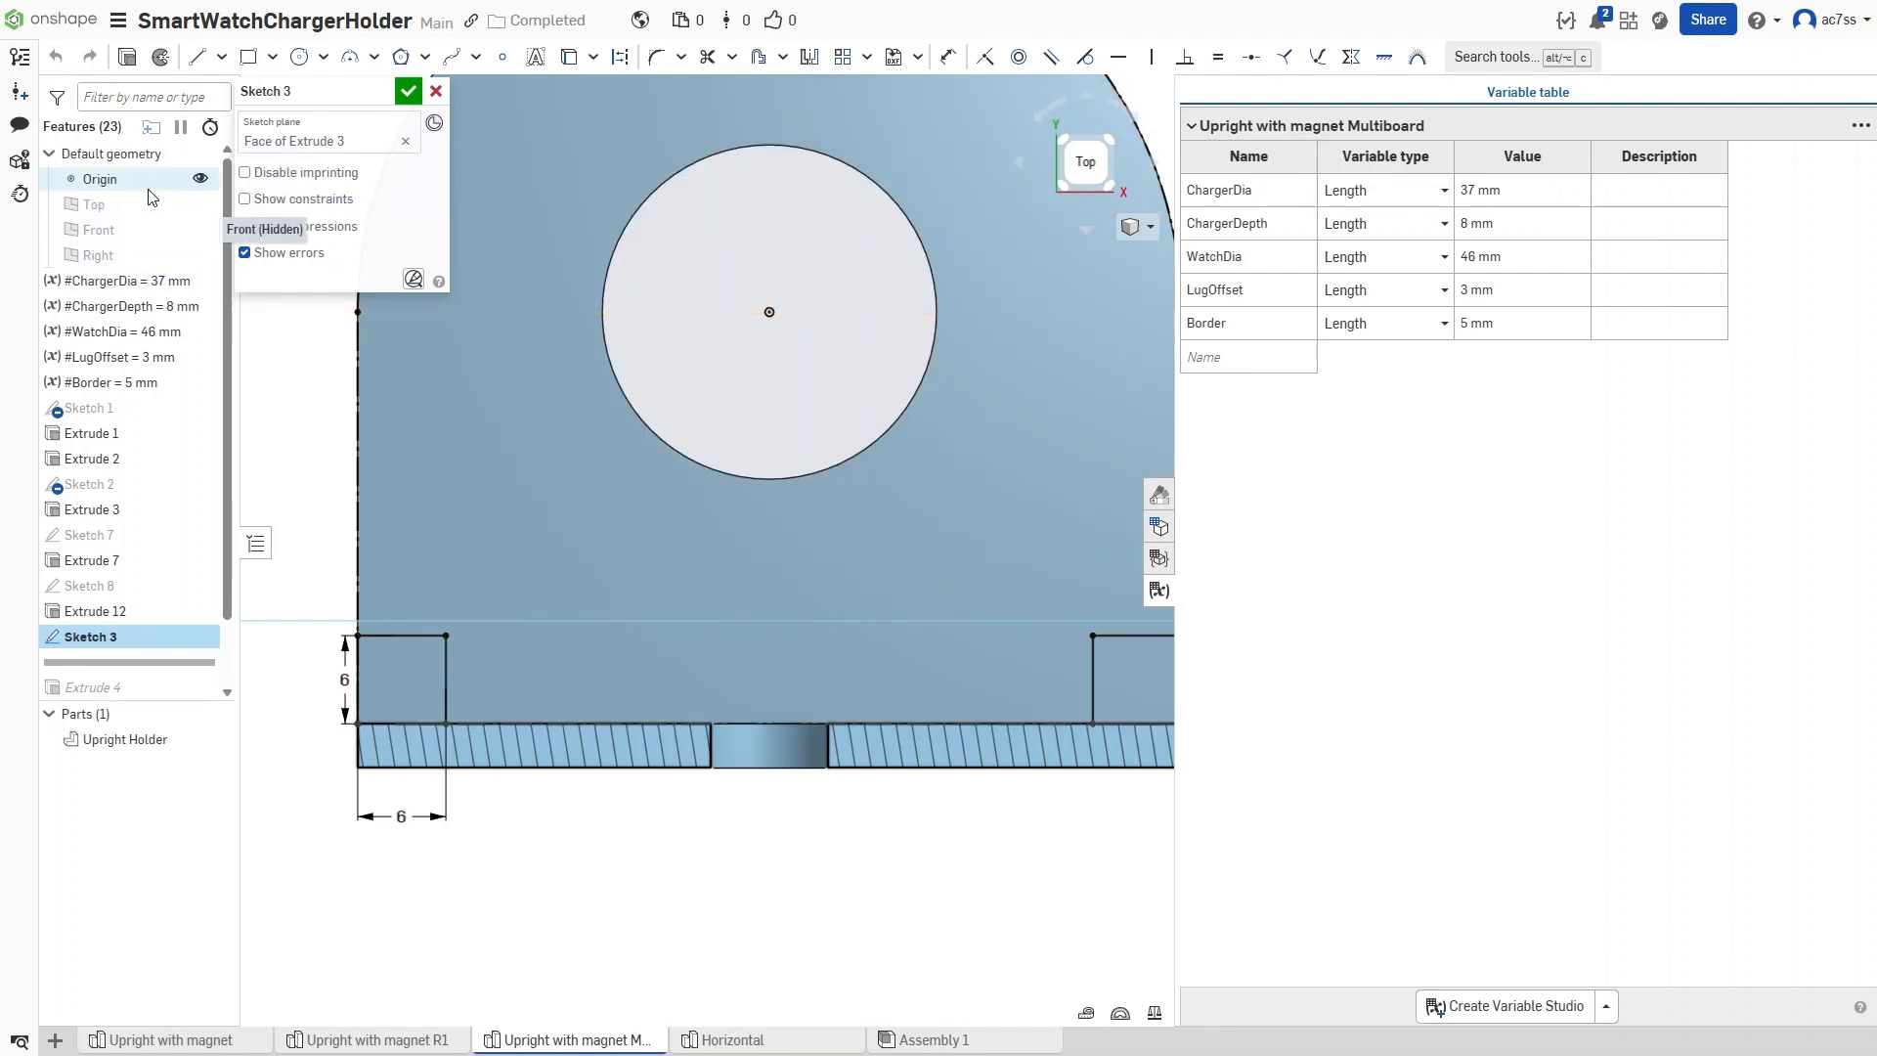
click(200, 256)
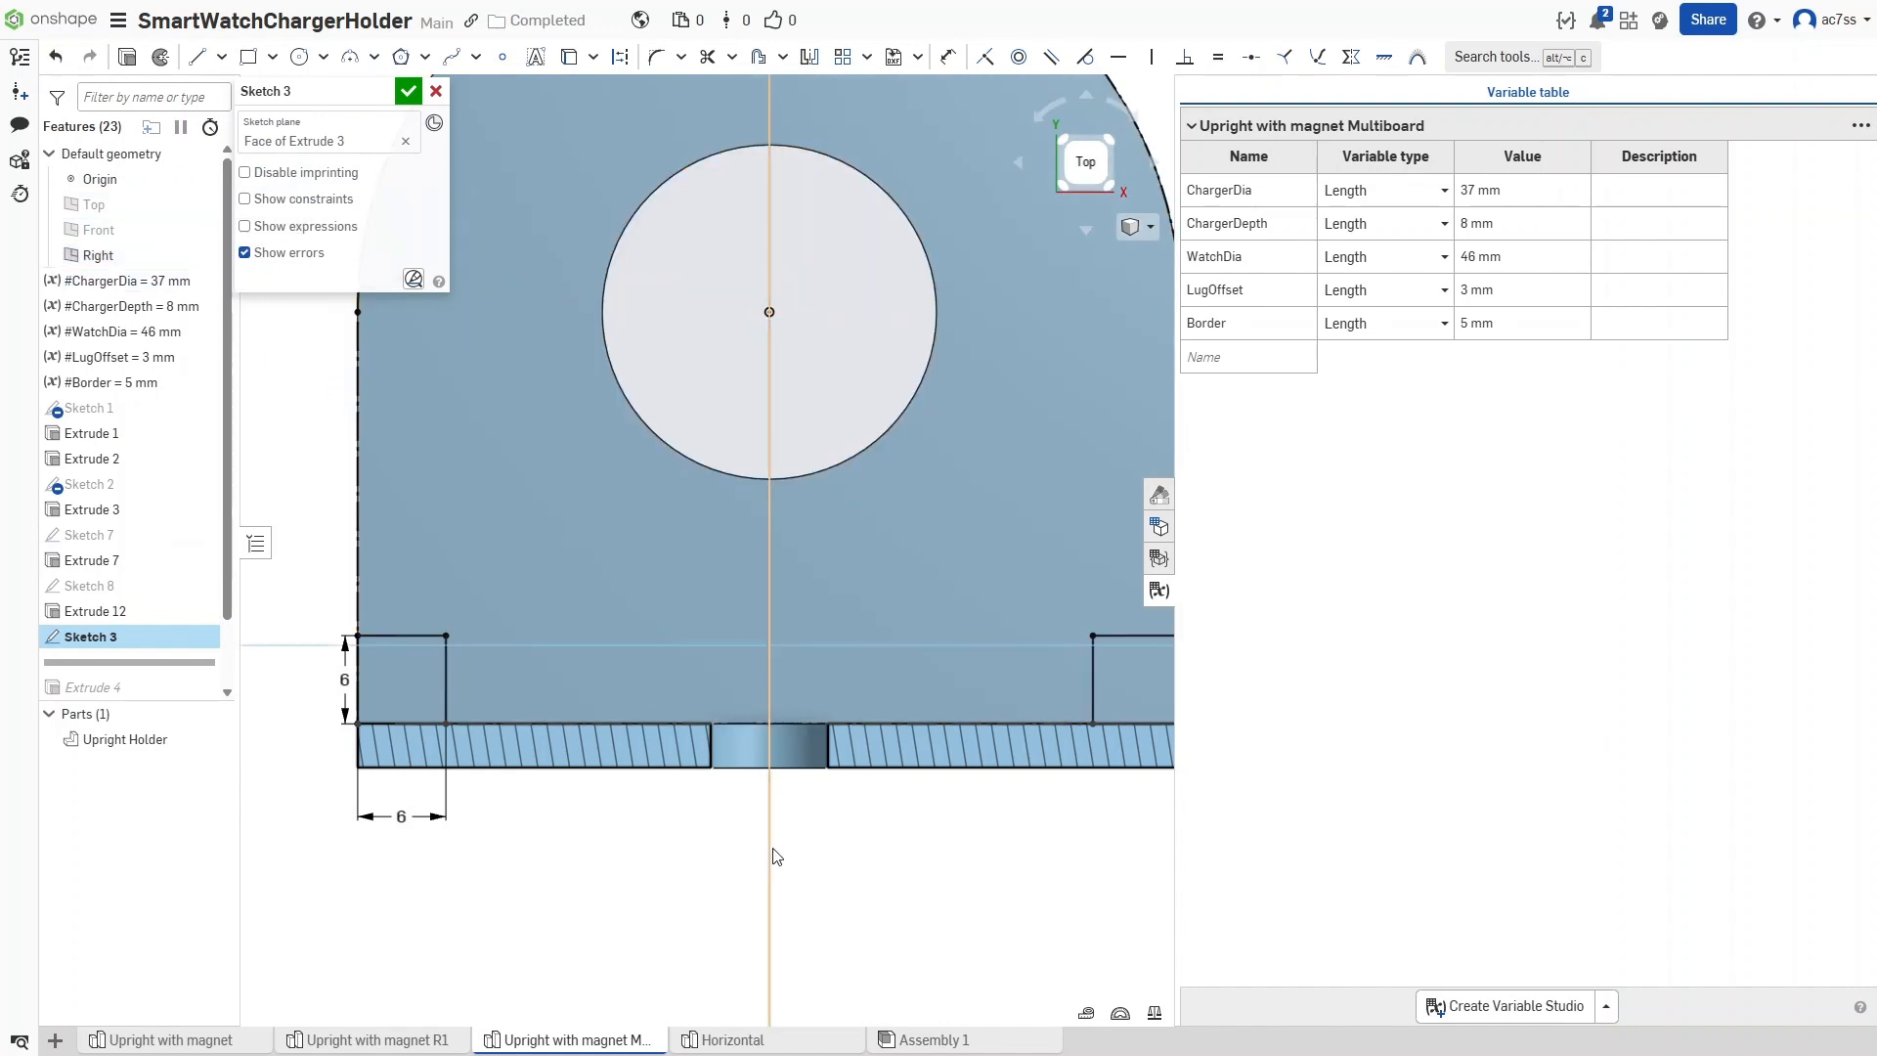
drag(305, 585, 496, 823)
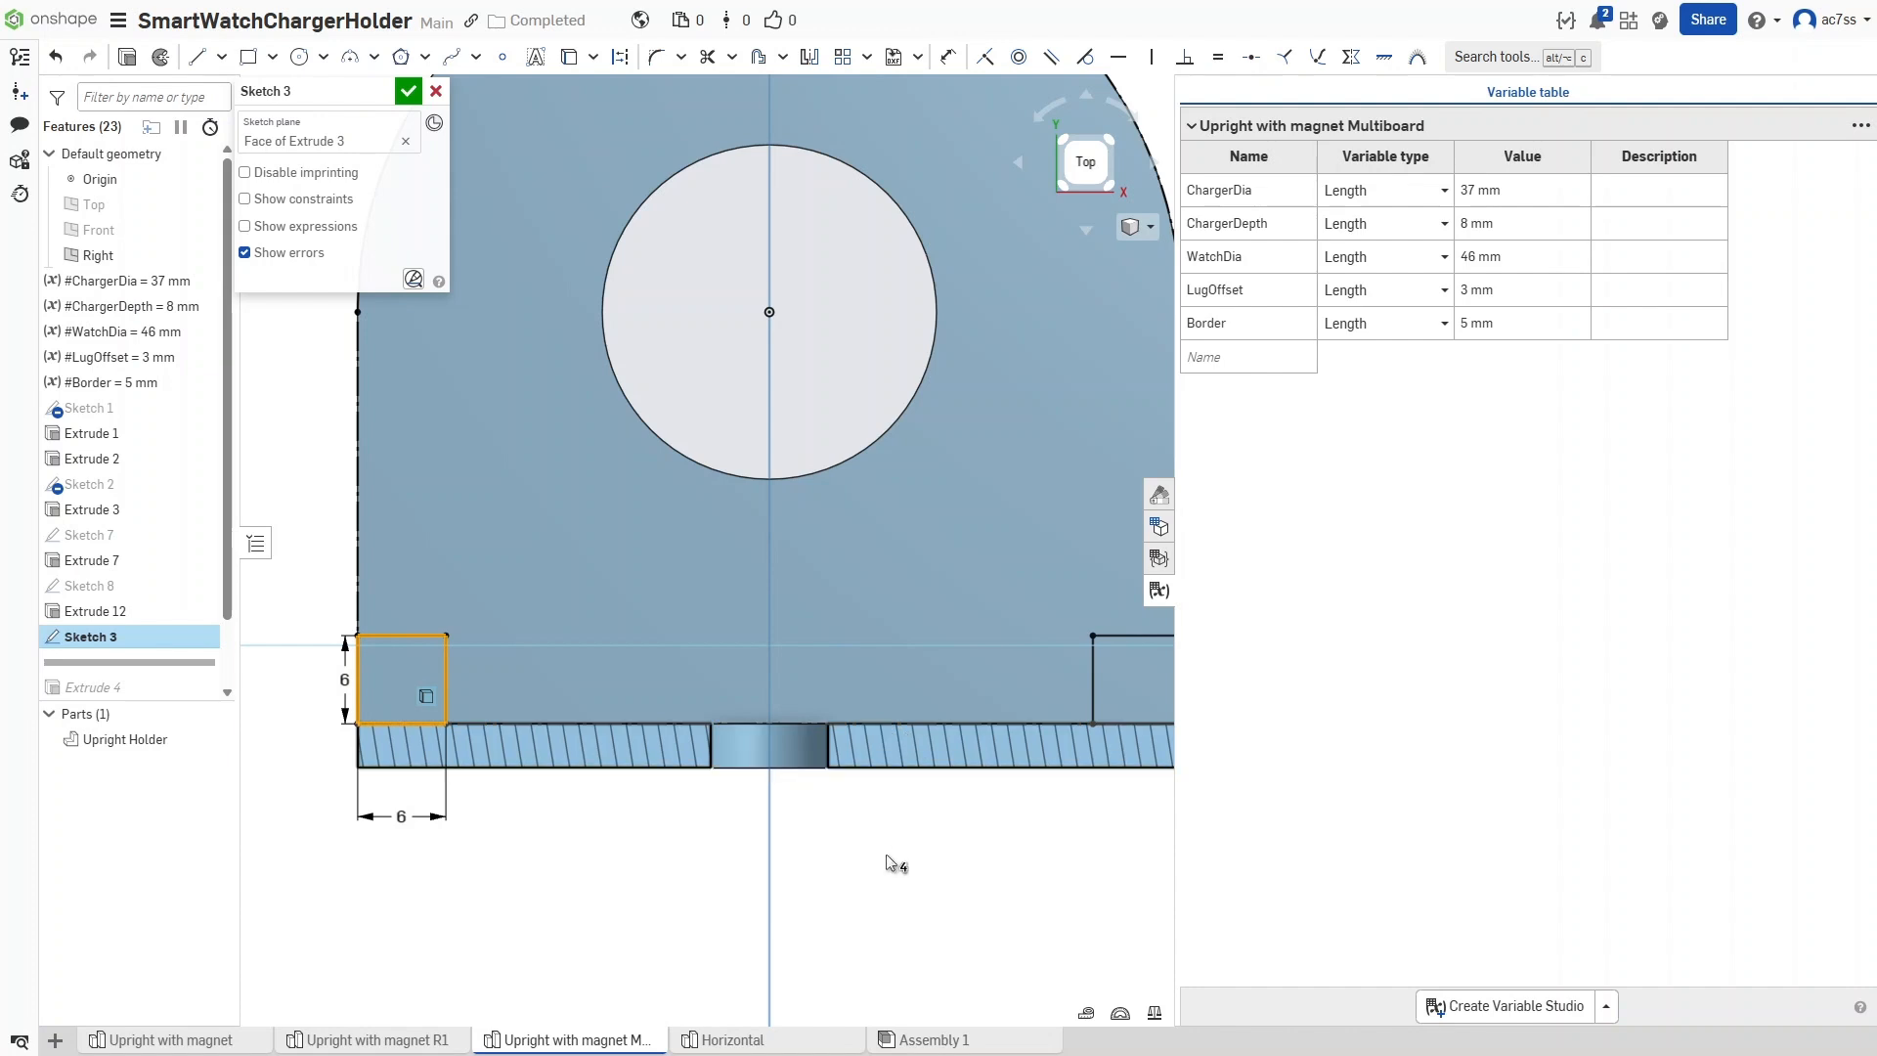
mouse_move(892, 863)
middle_down()
mouse_move(779, 829)
mouse_move(817, 839)
middle_up()
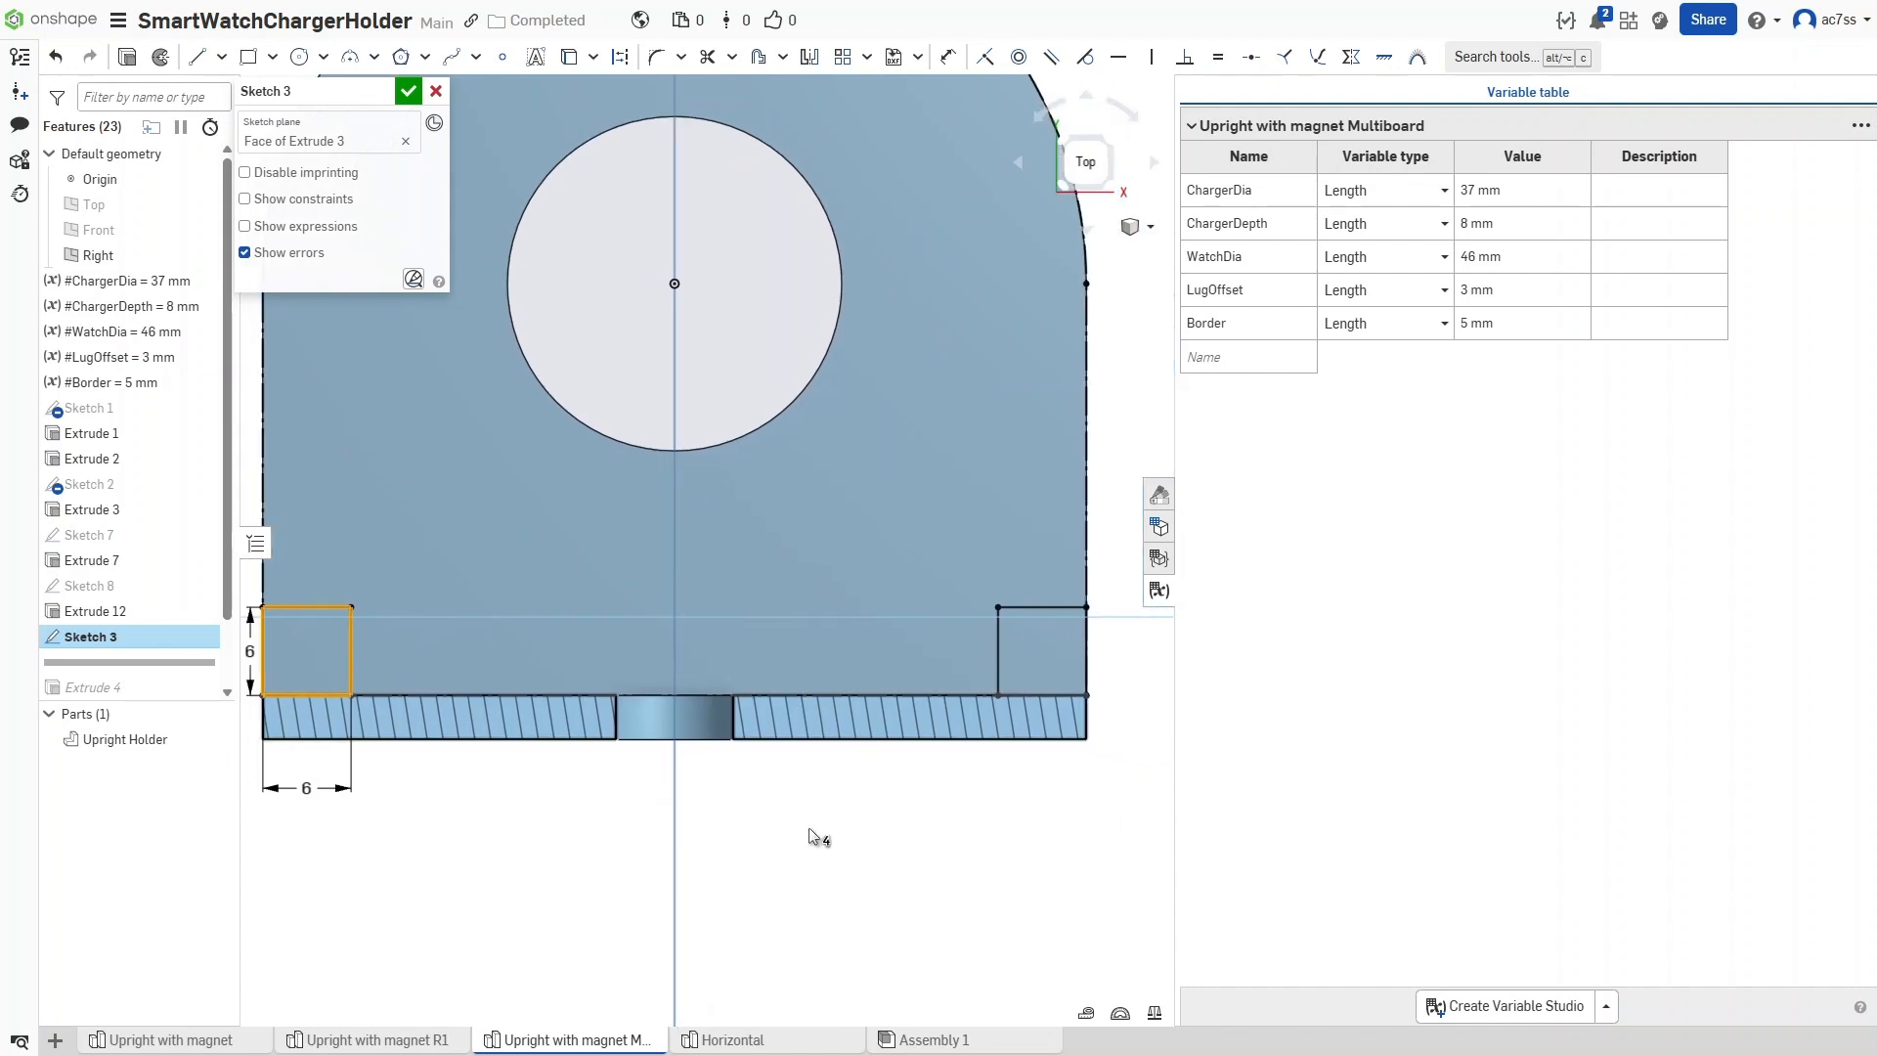
Close Sketch 3 and roll the feature history forward past Extrude 4
click(411, 91)
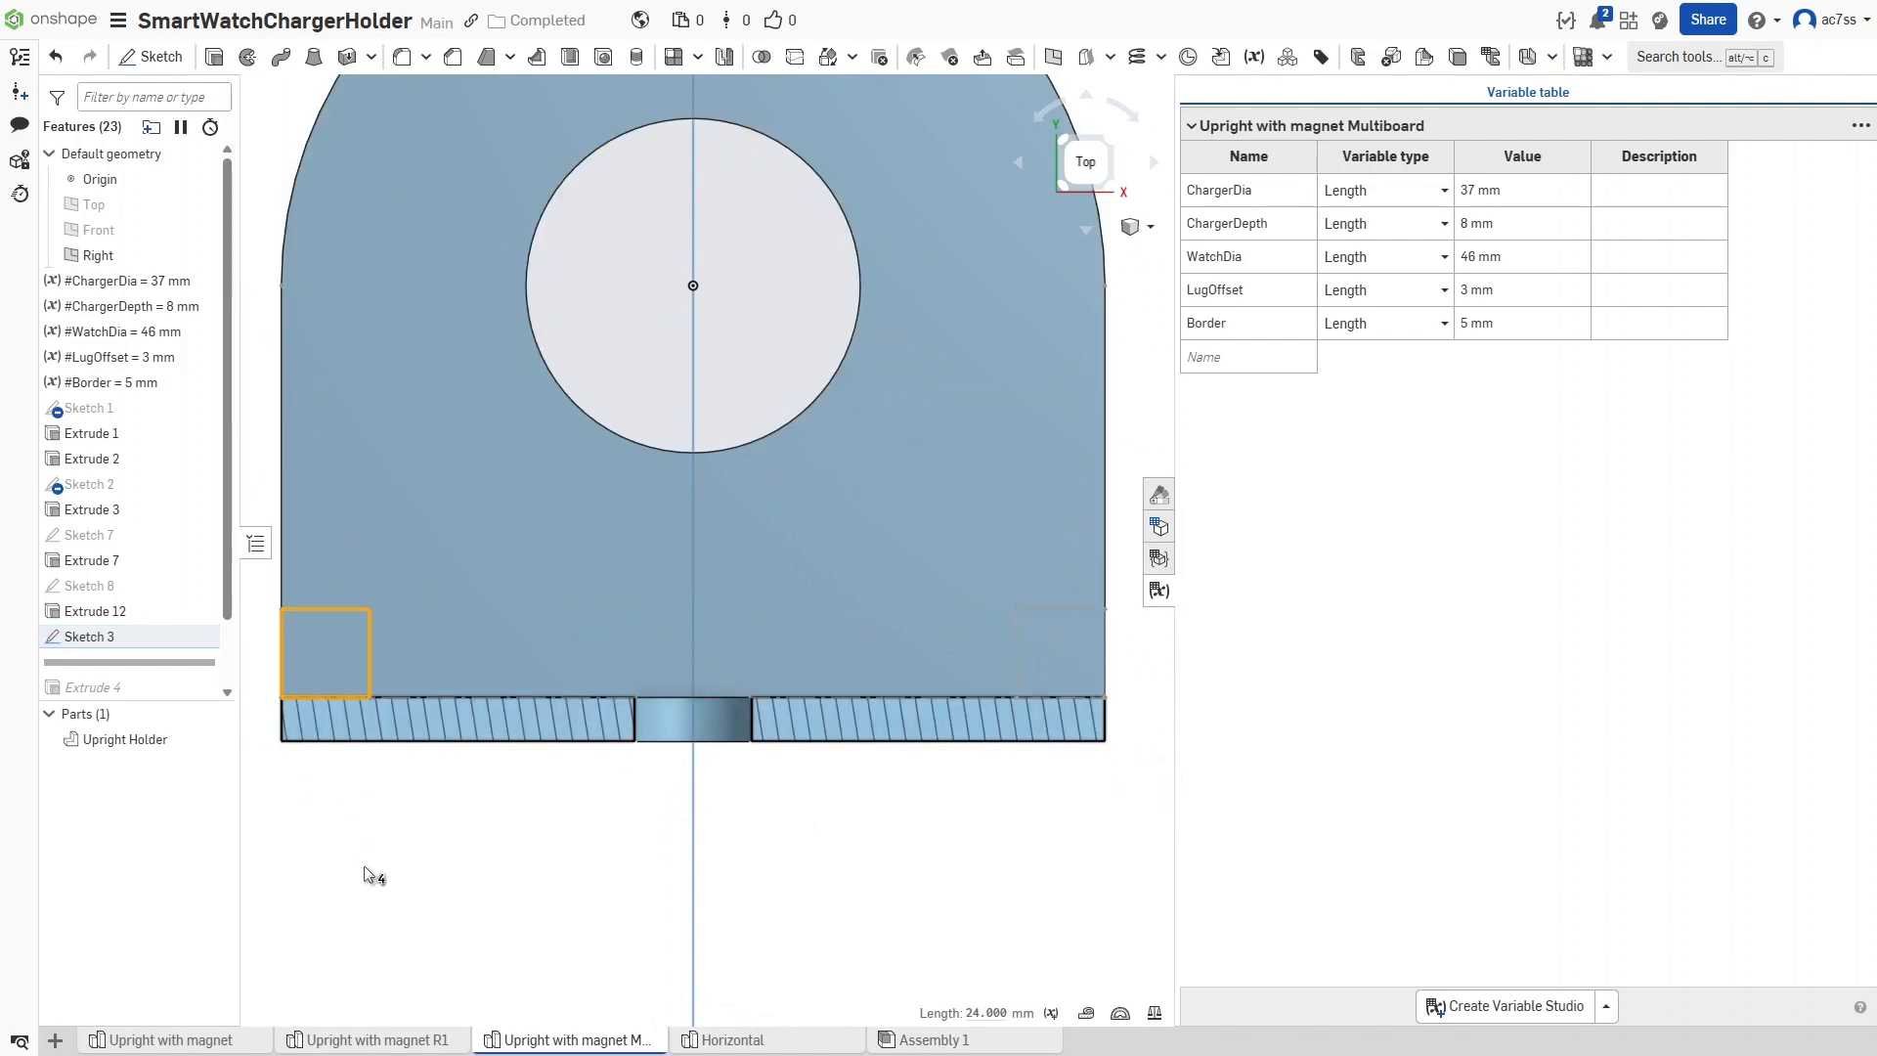
scroll(107, 547, down, 2)
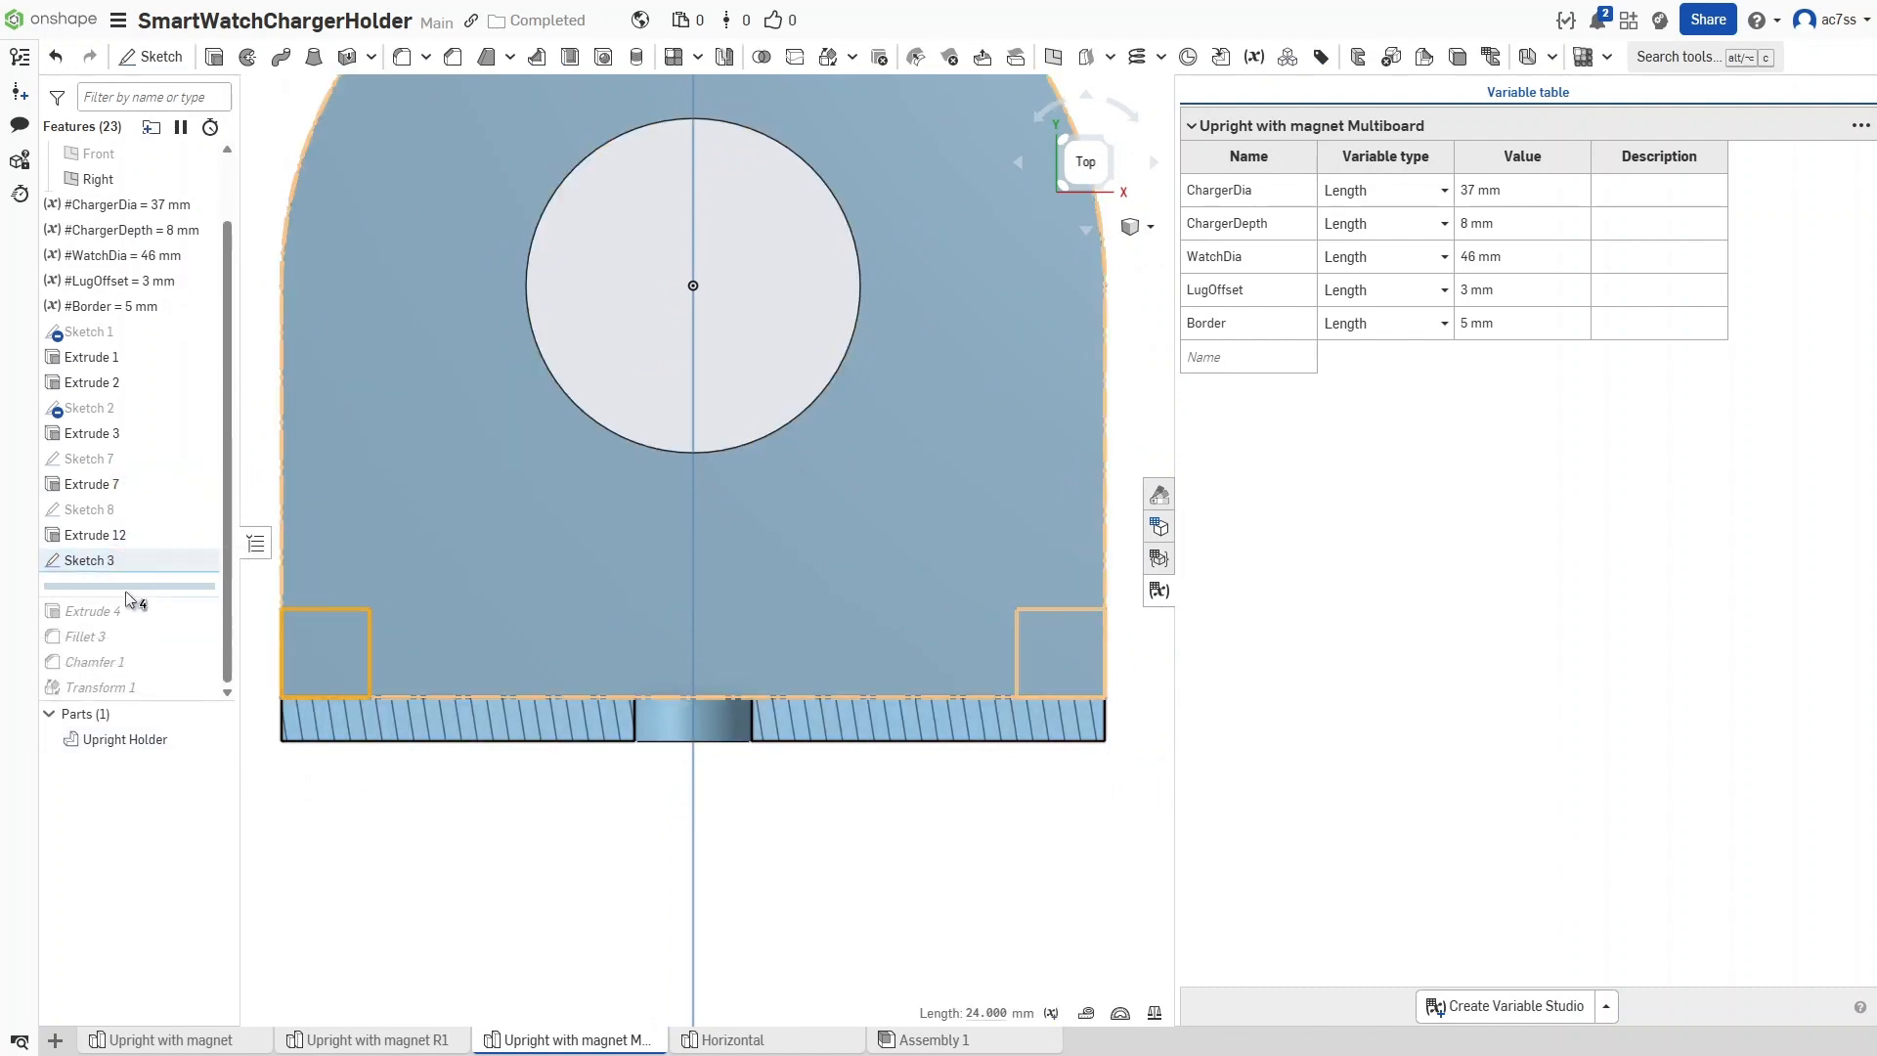
drag(131, 583, 131, 616)
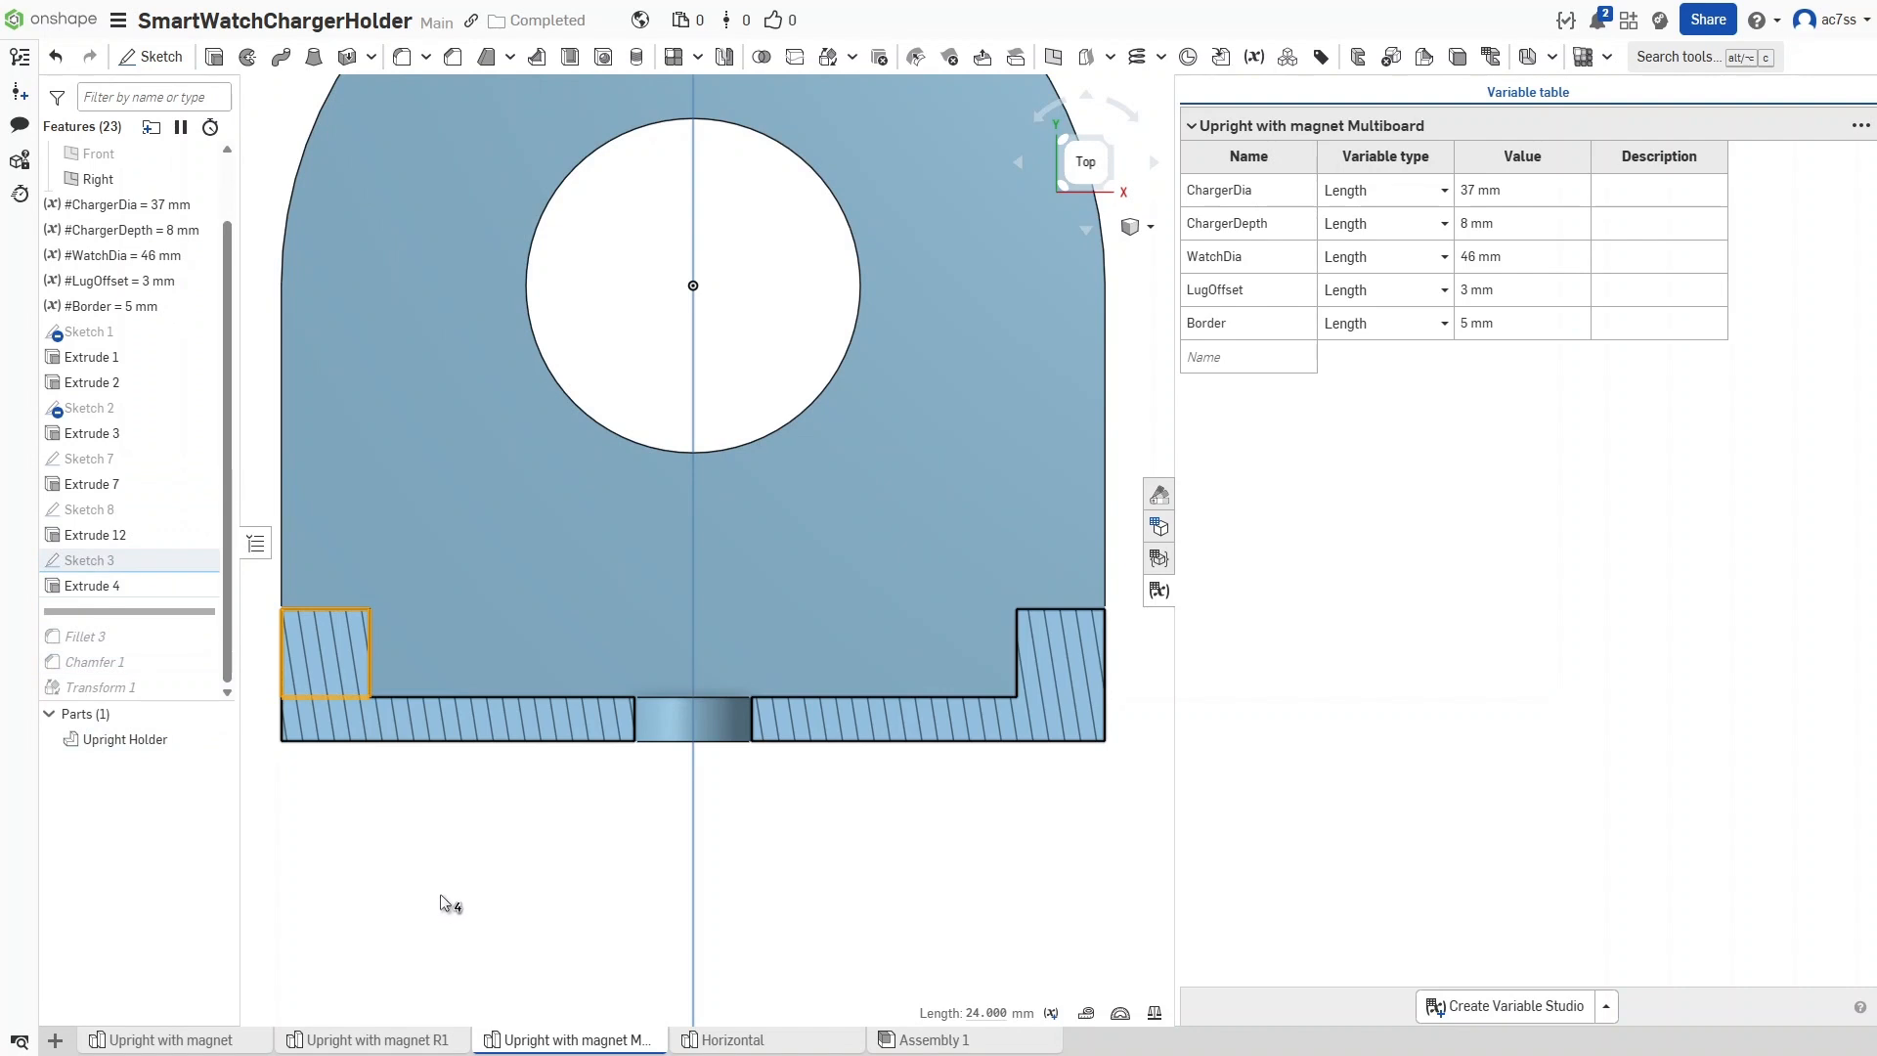
Open Extrude 4 for editing, turn off the section view, inspect the two corner supports and accept the feature
right_drag(445, 904, 471, 889)
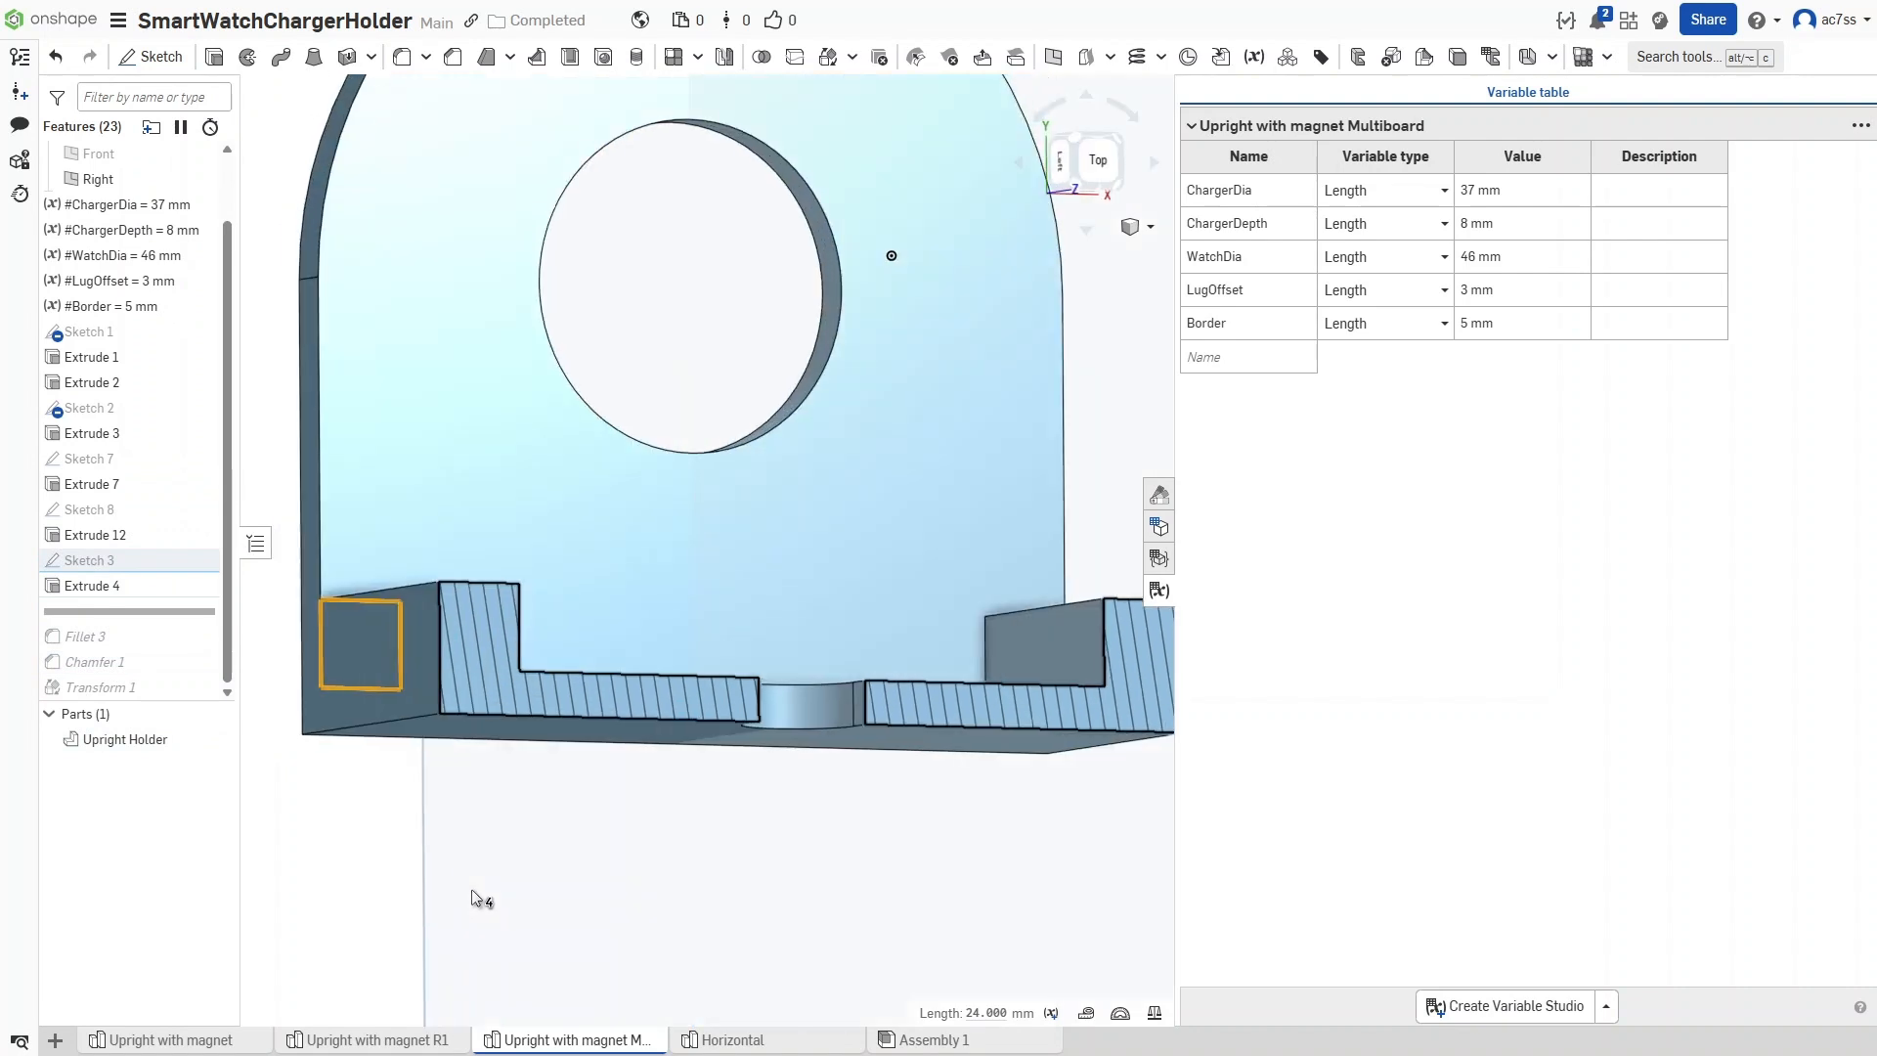
double_click(112, 589)
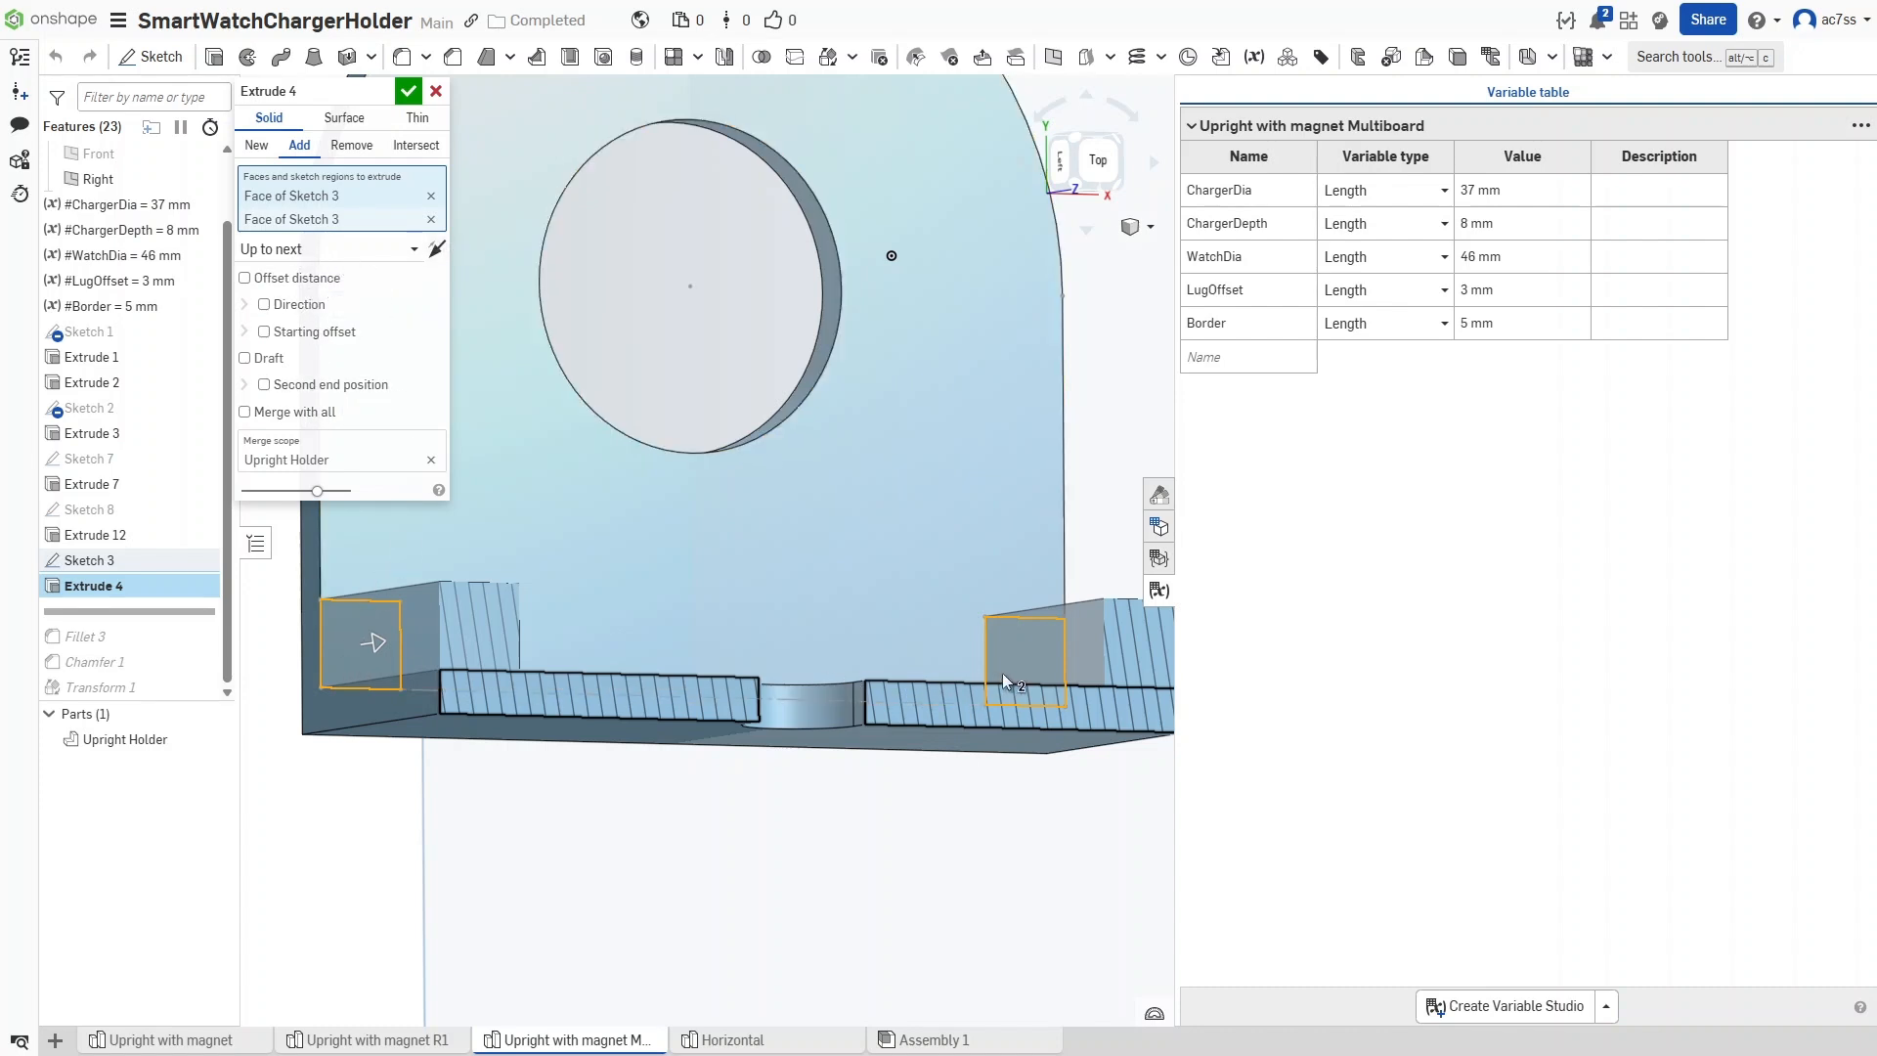
right_click(716, 821)
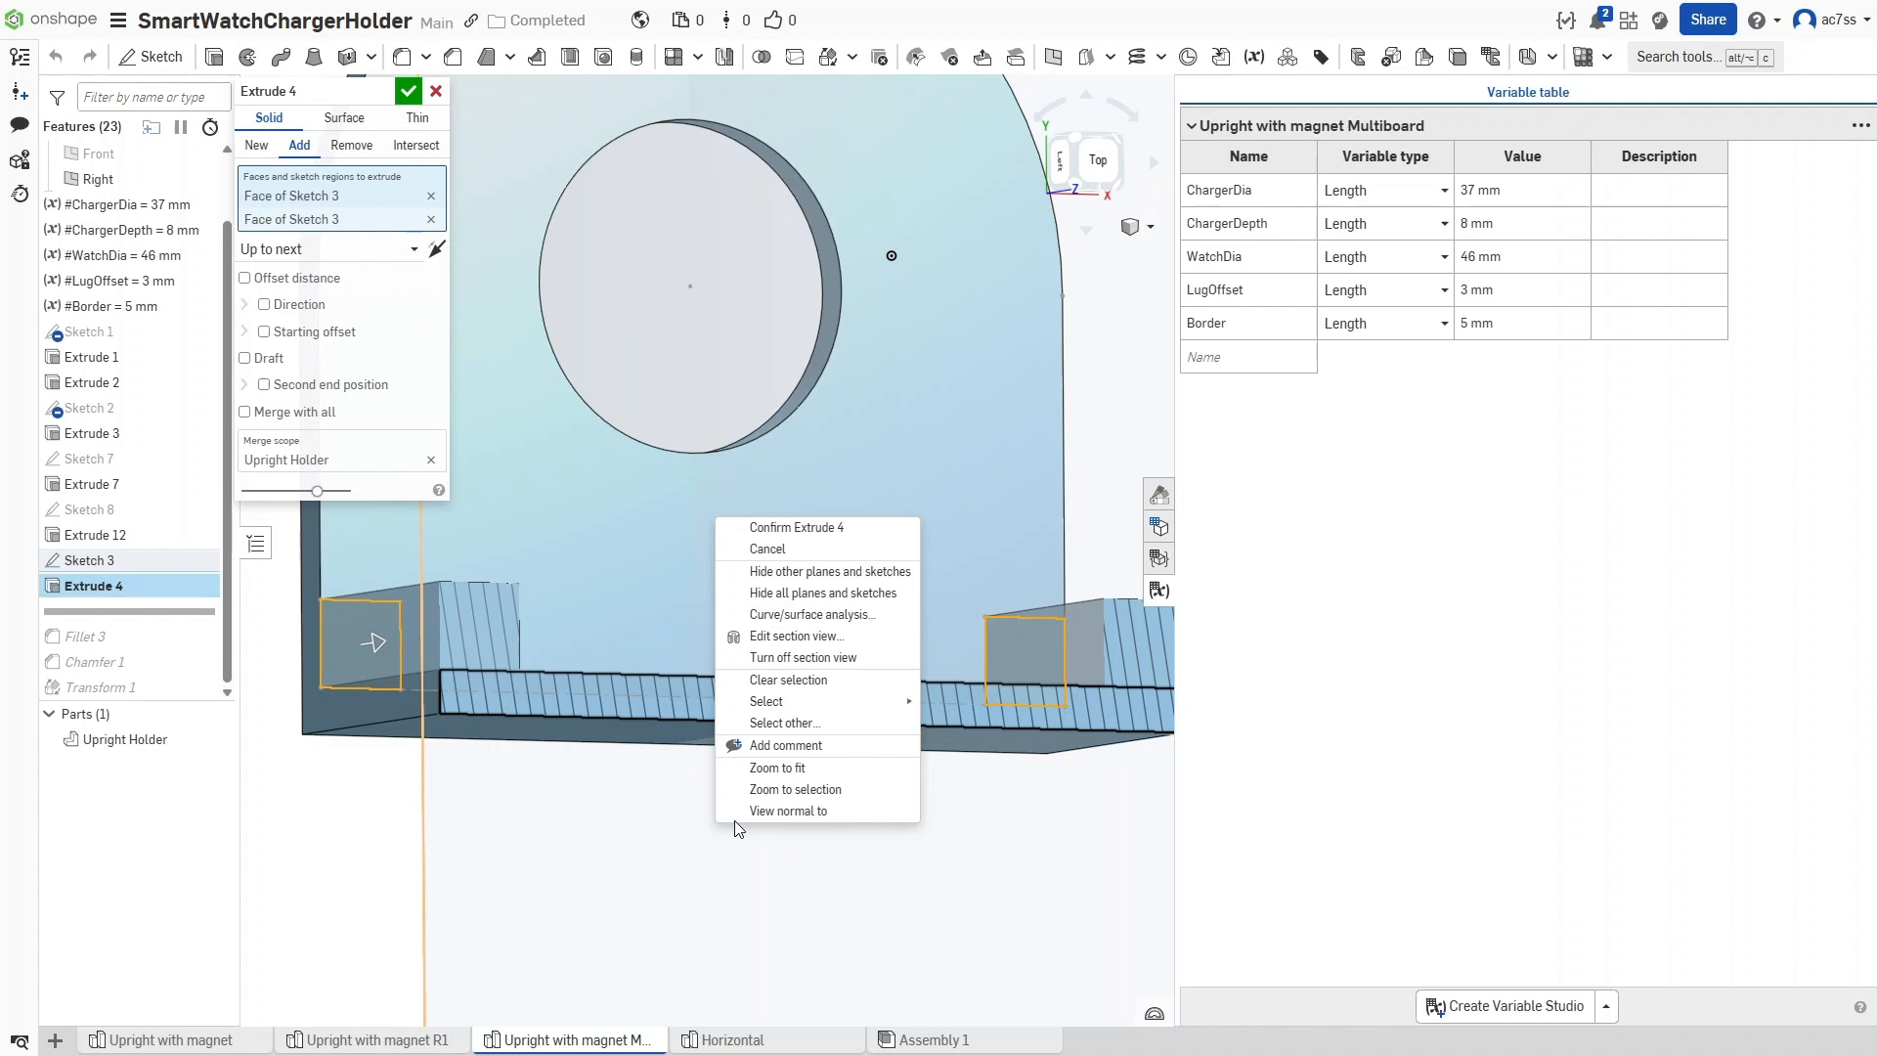
click(806, 656)
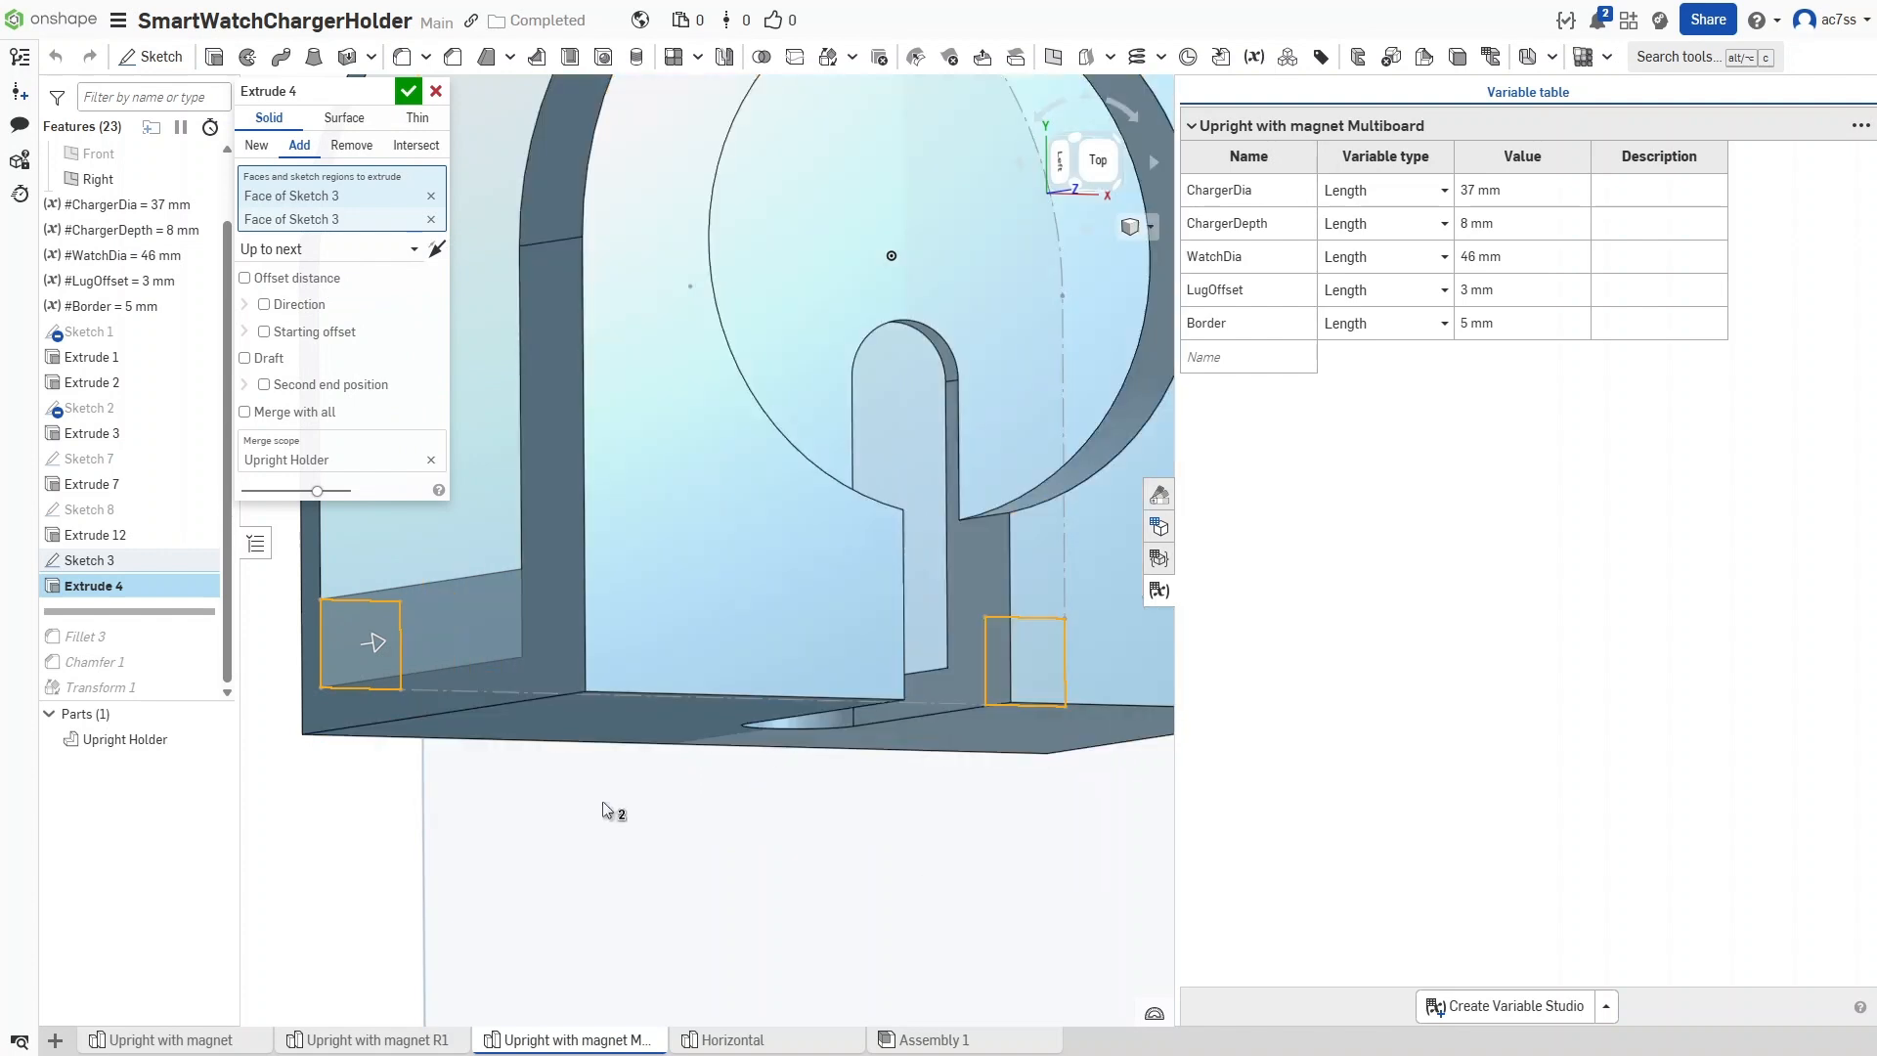
right_drag(607, 817, 688, 860)
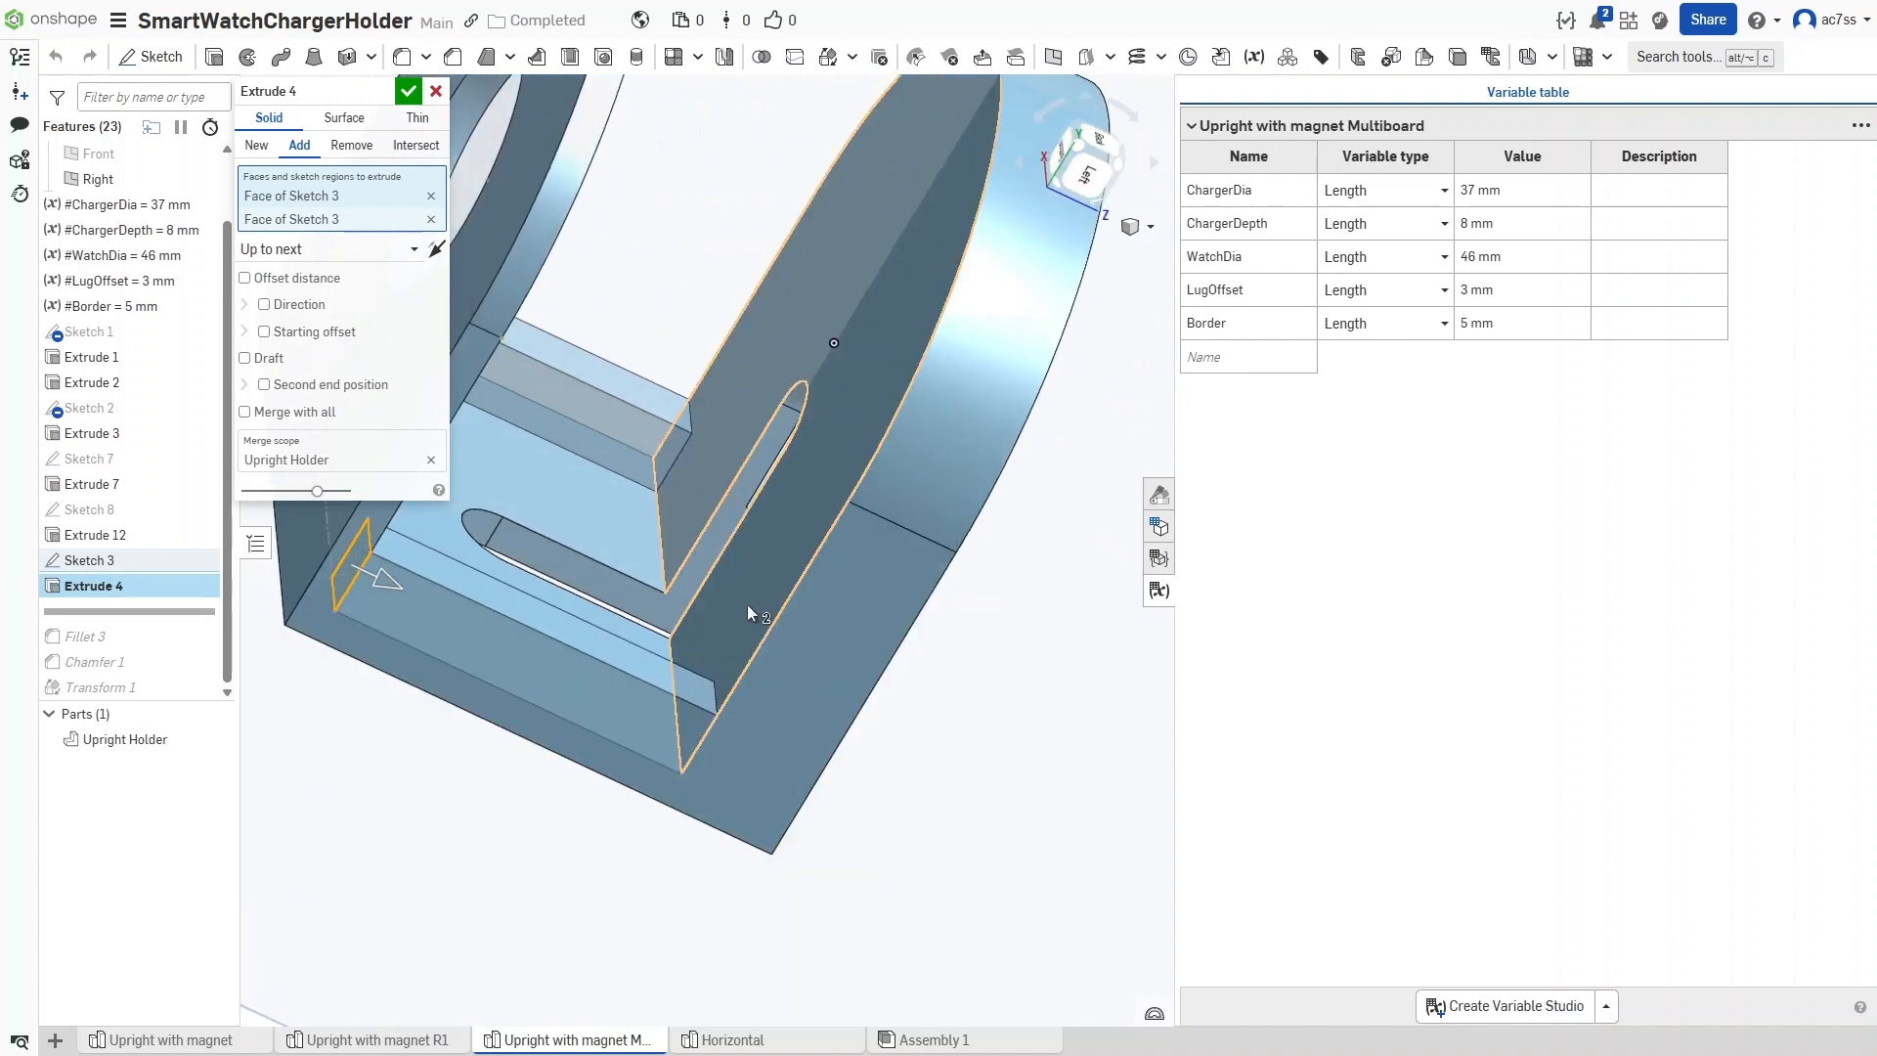
click(408, 92)
Roll the feature history forward past Fillet 3 and inspect the rounded inner edges from several sides
right_drag(411, 821, 369, 815)
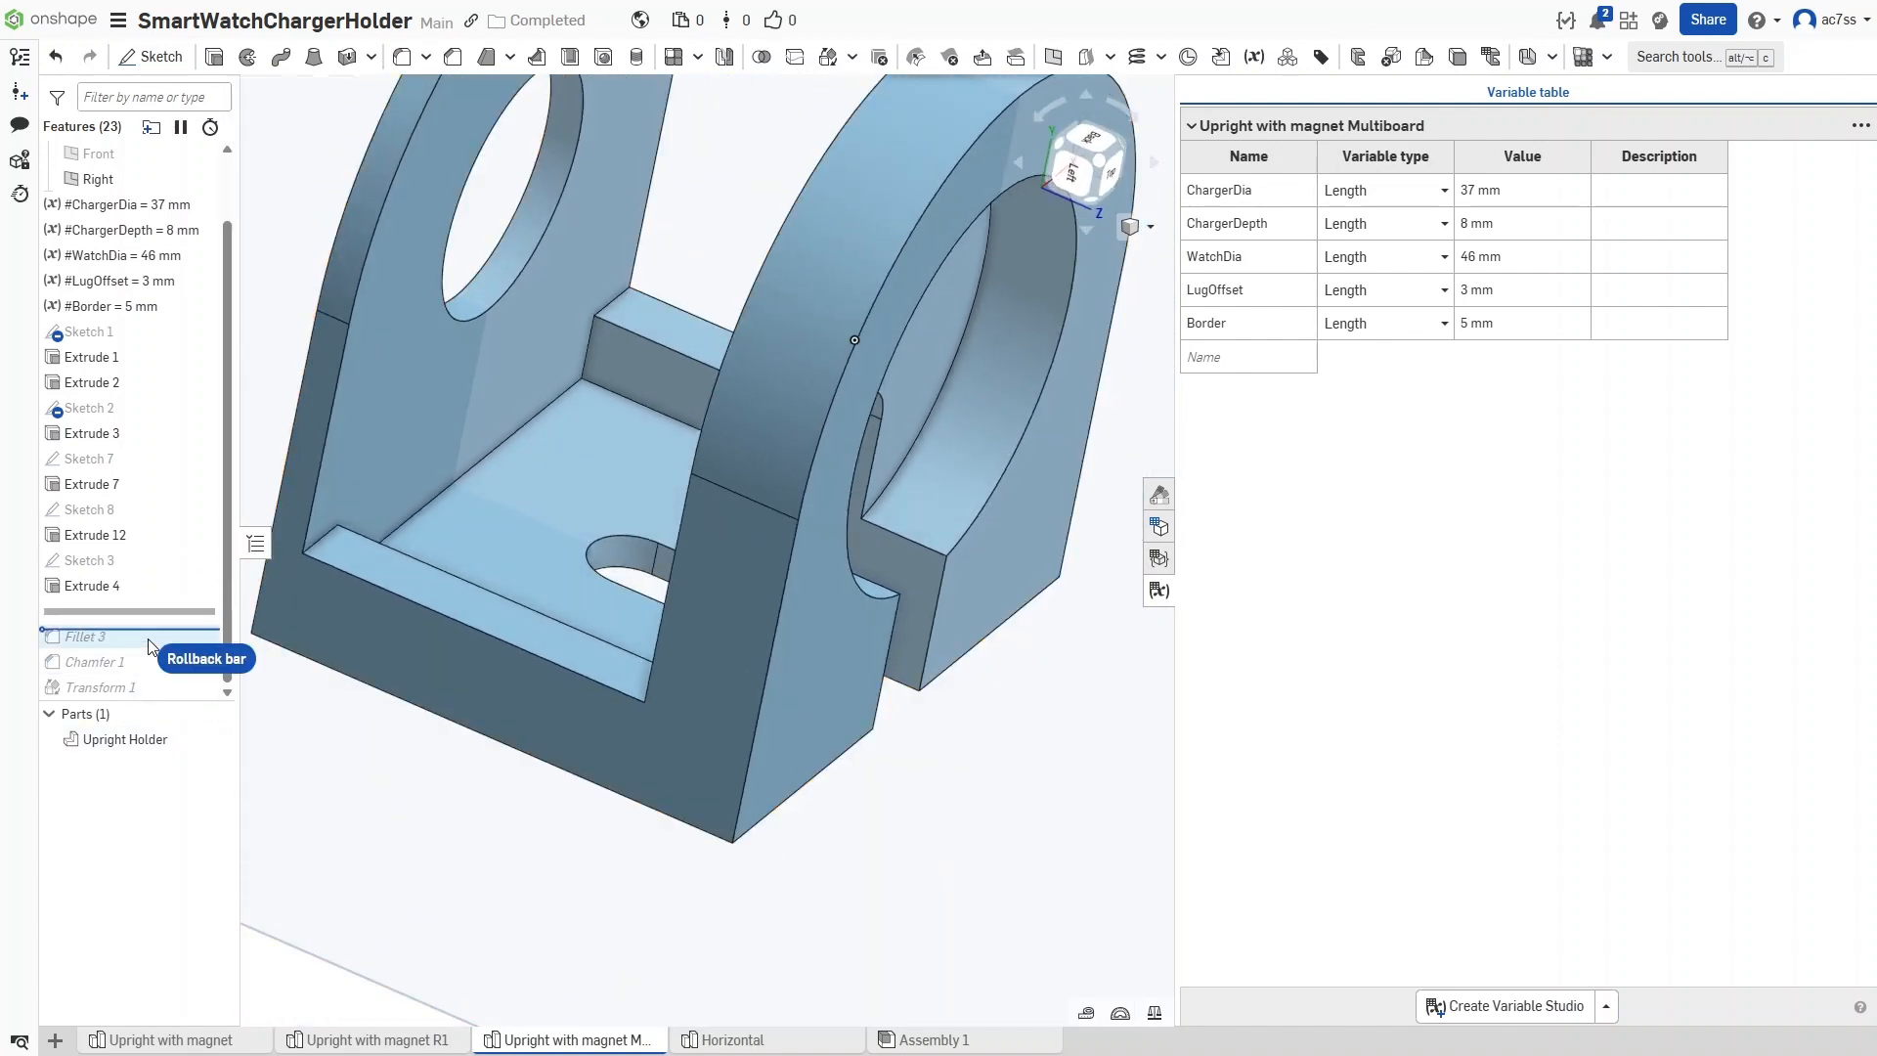
drag(149, 612, 147, 637)
right_drag(378, 858, 348, 917)
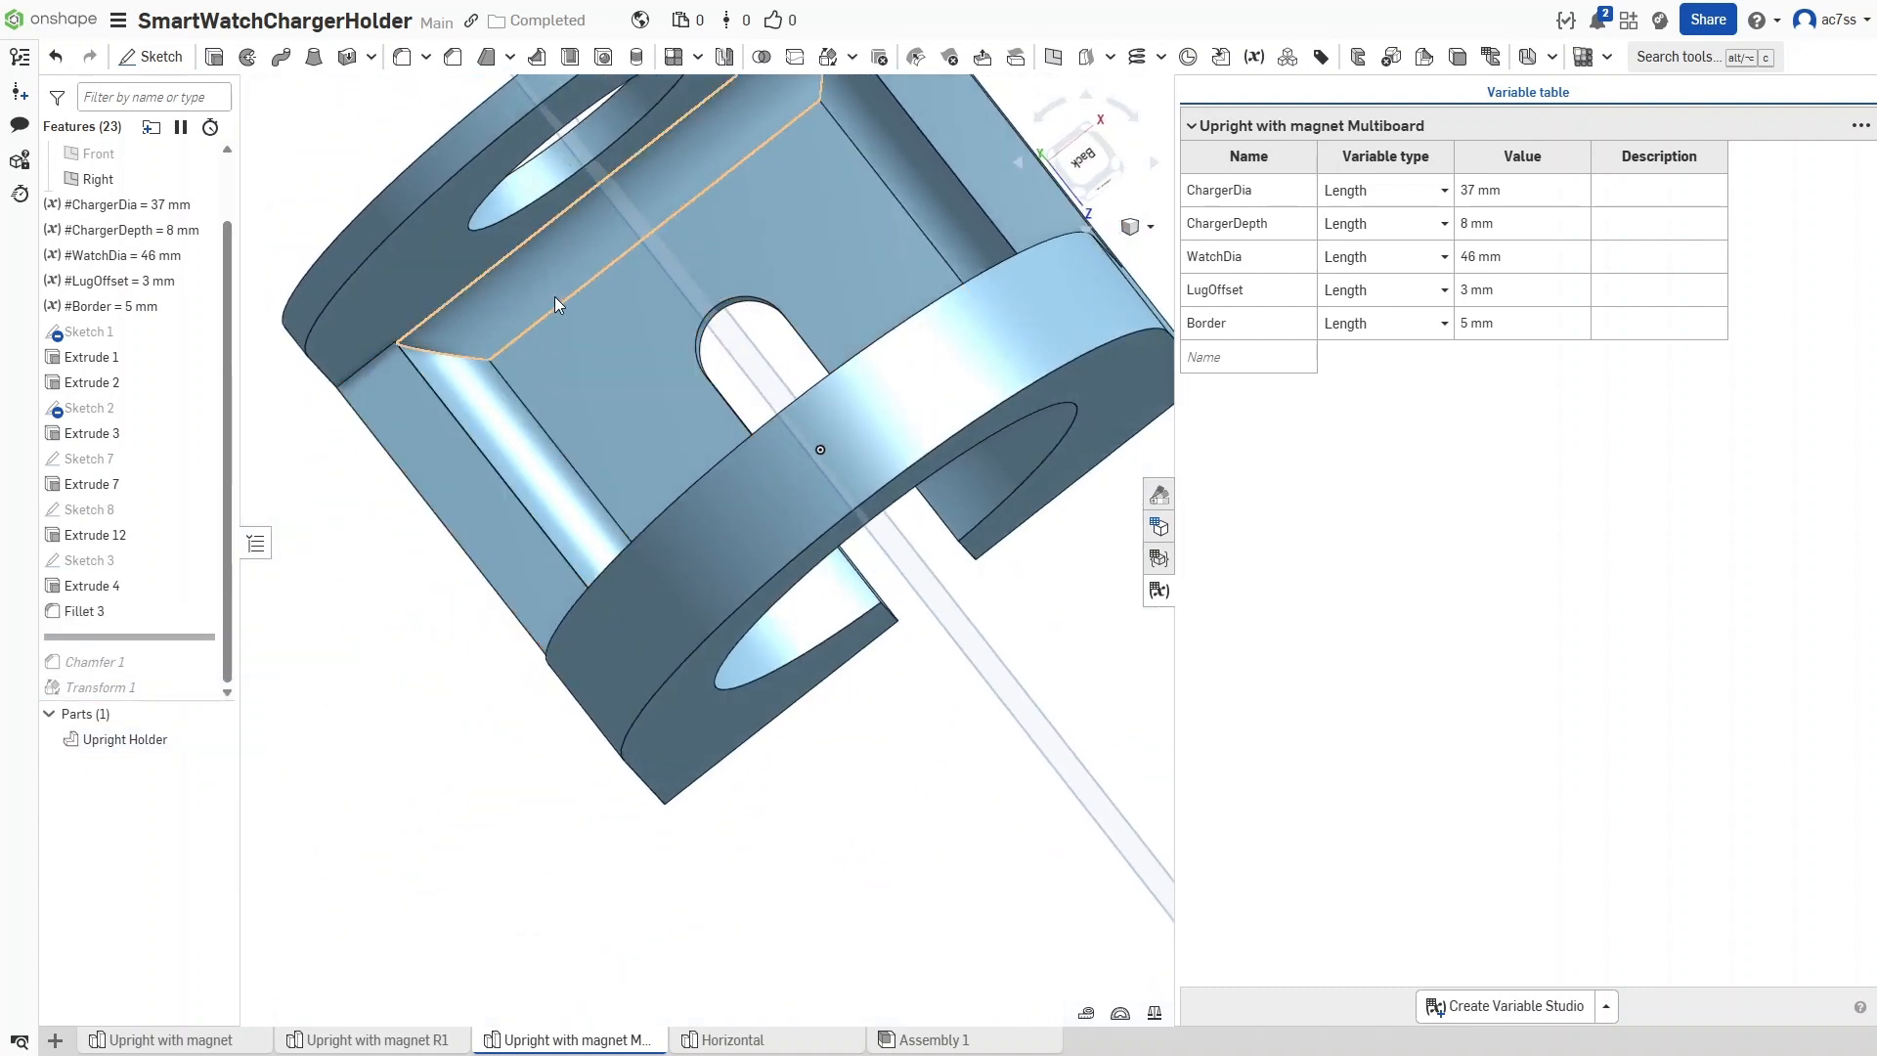
right_drag(869, 168, 438, 612)
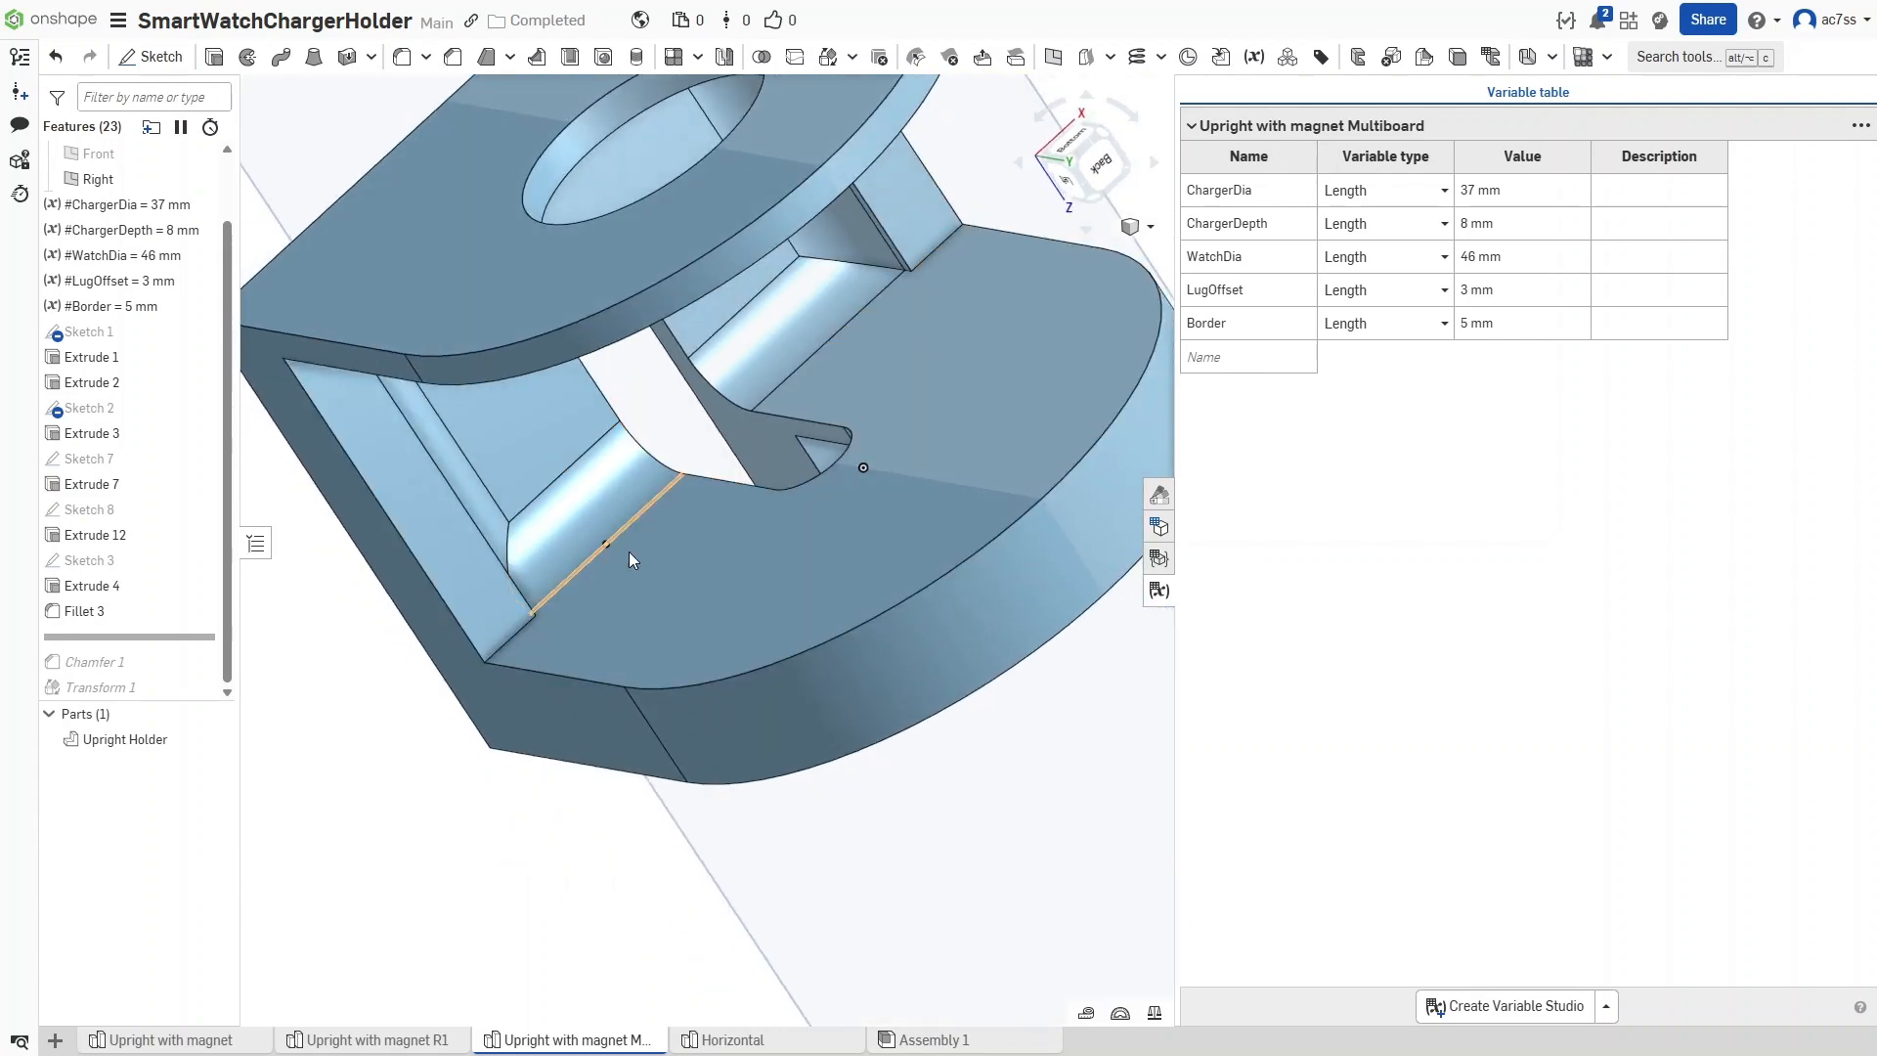
right_drag(596, 525, 526, 532)
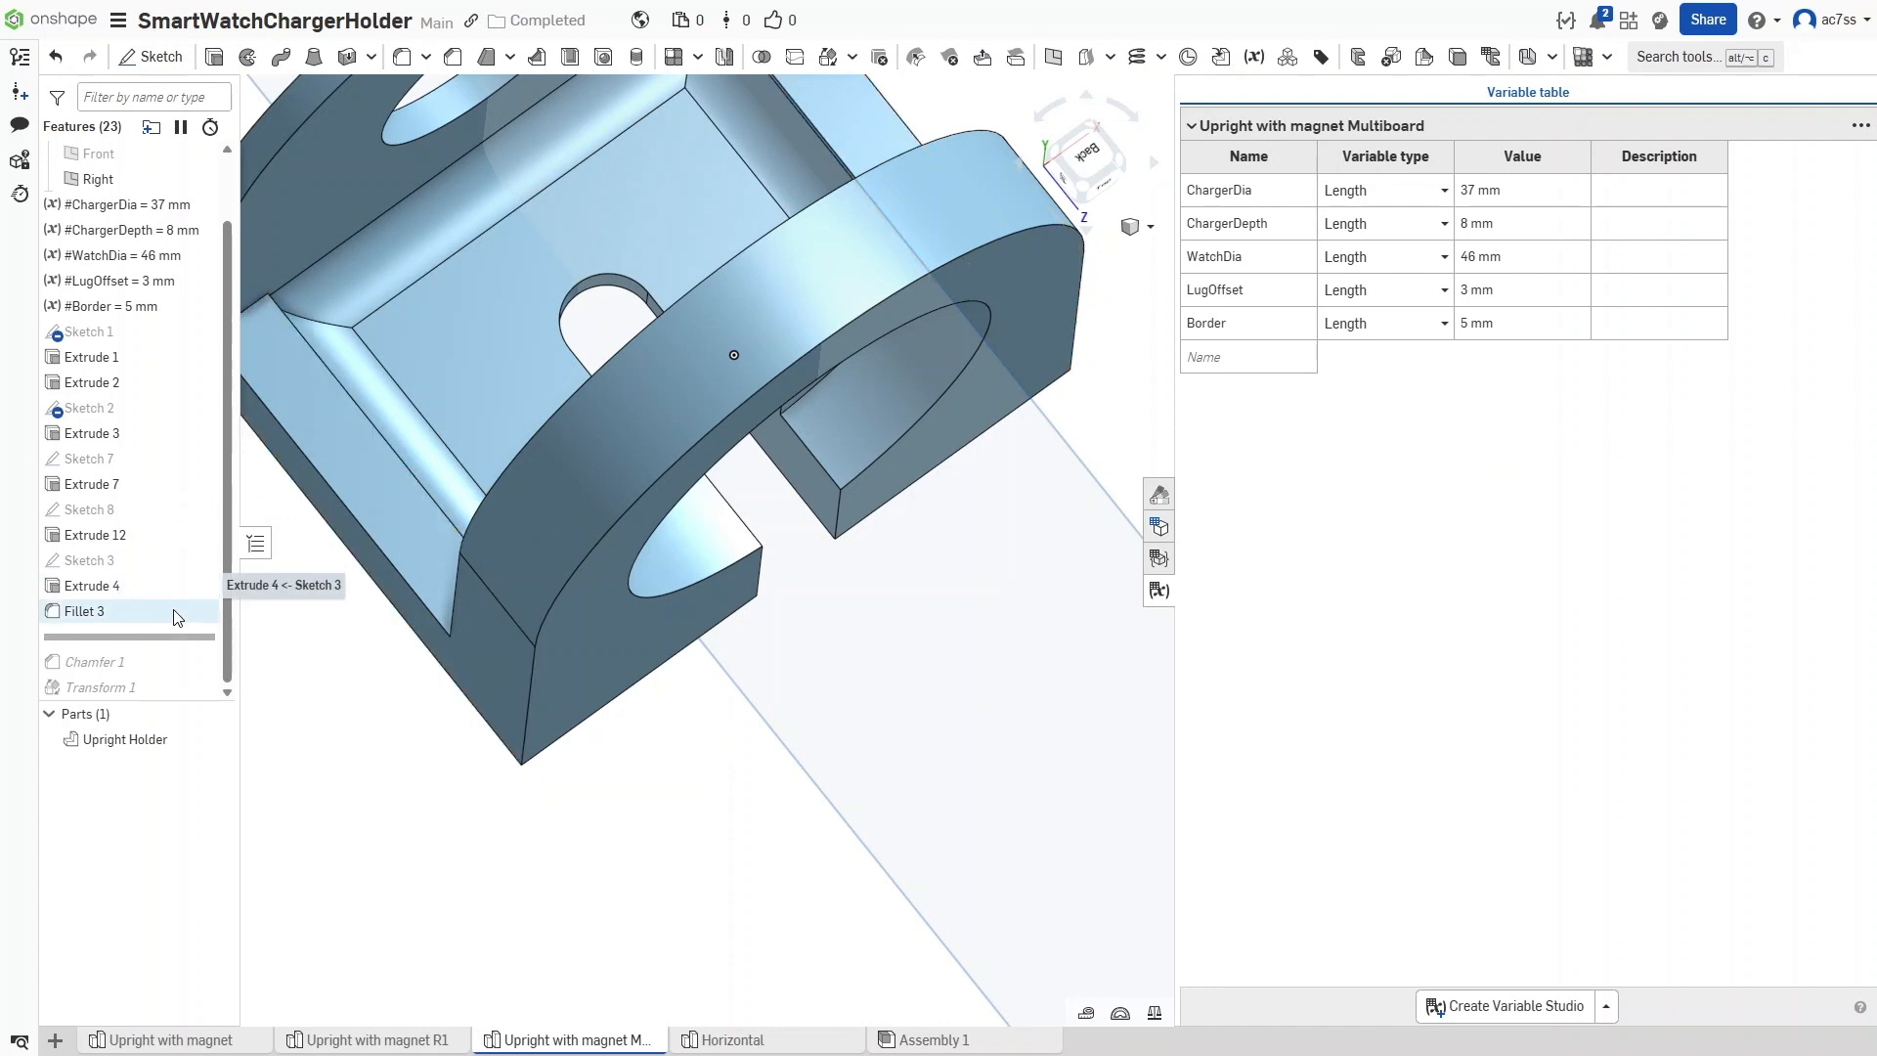
Open Fillet 3 for editing, hide the variable table, examine the filleted edges and radius, and close the feature
double_click(109, 613)
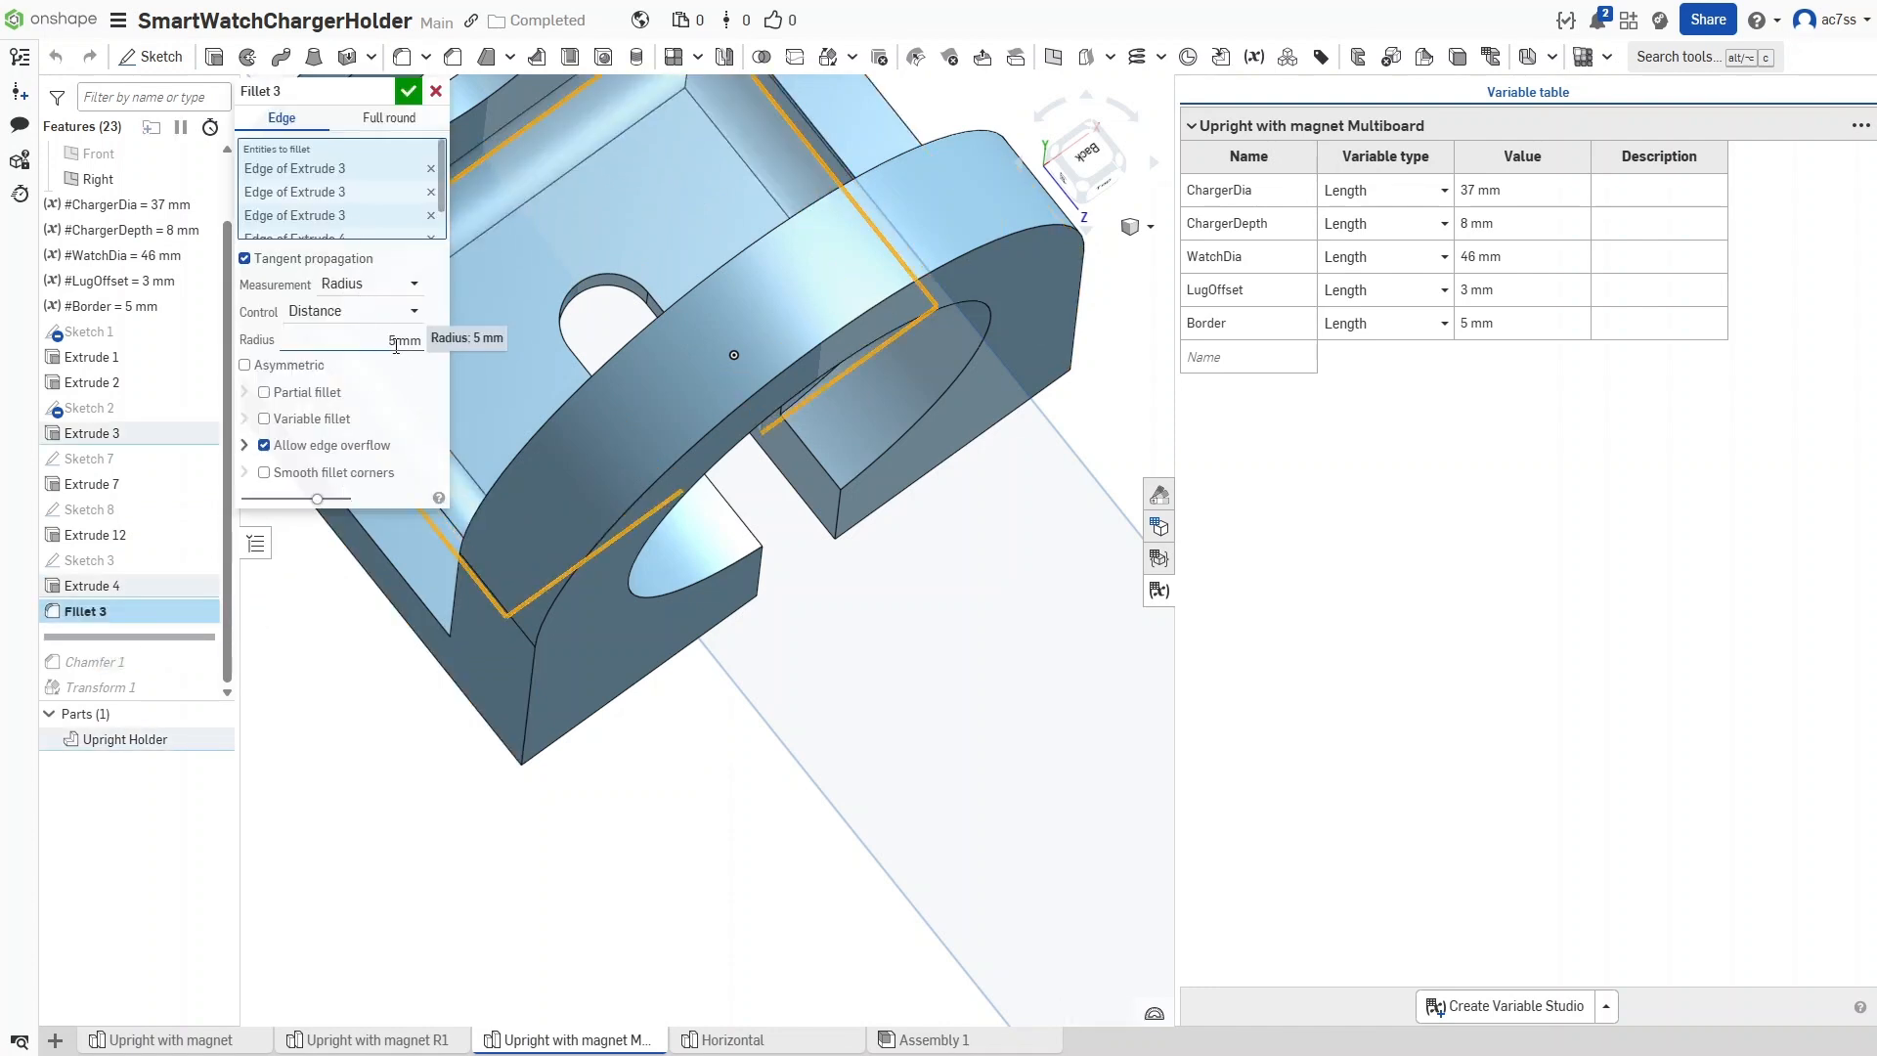
right_drag(352, 645, 502, 808)
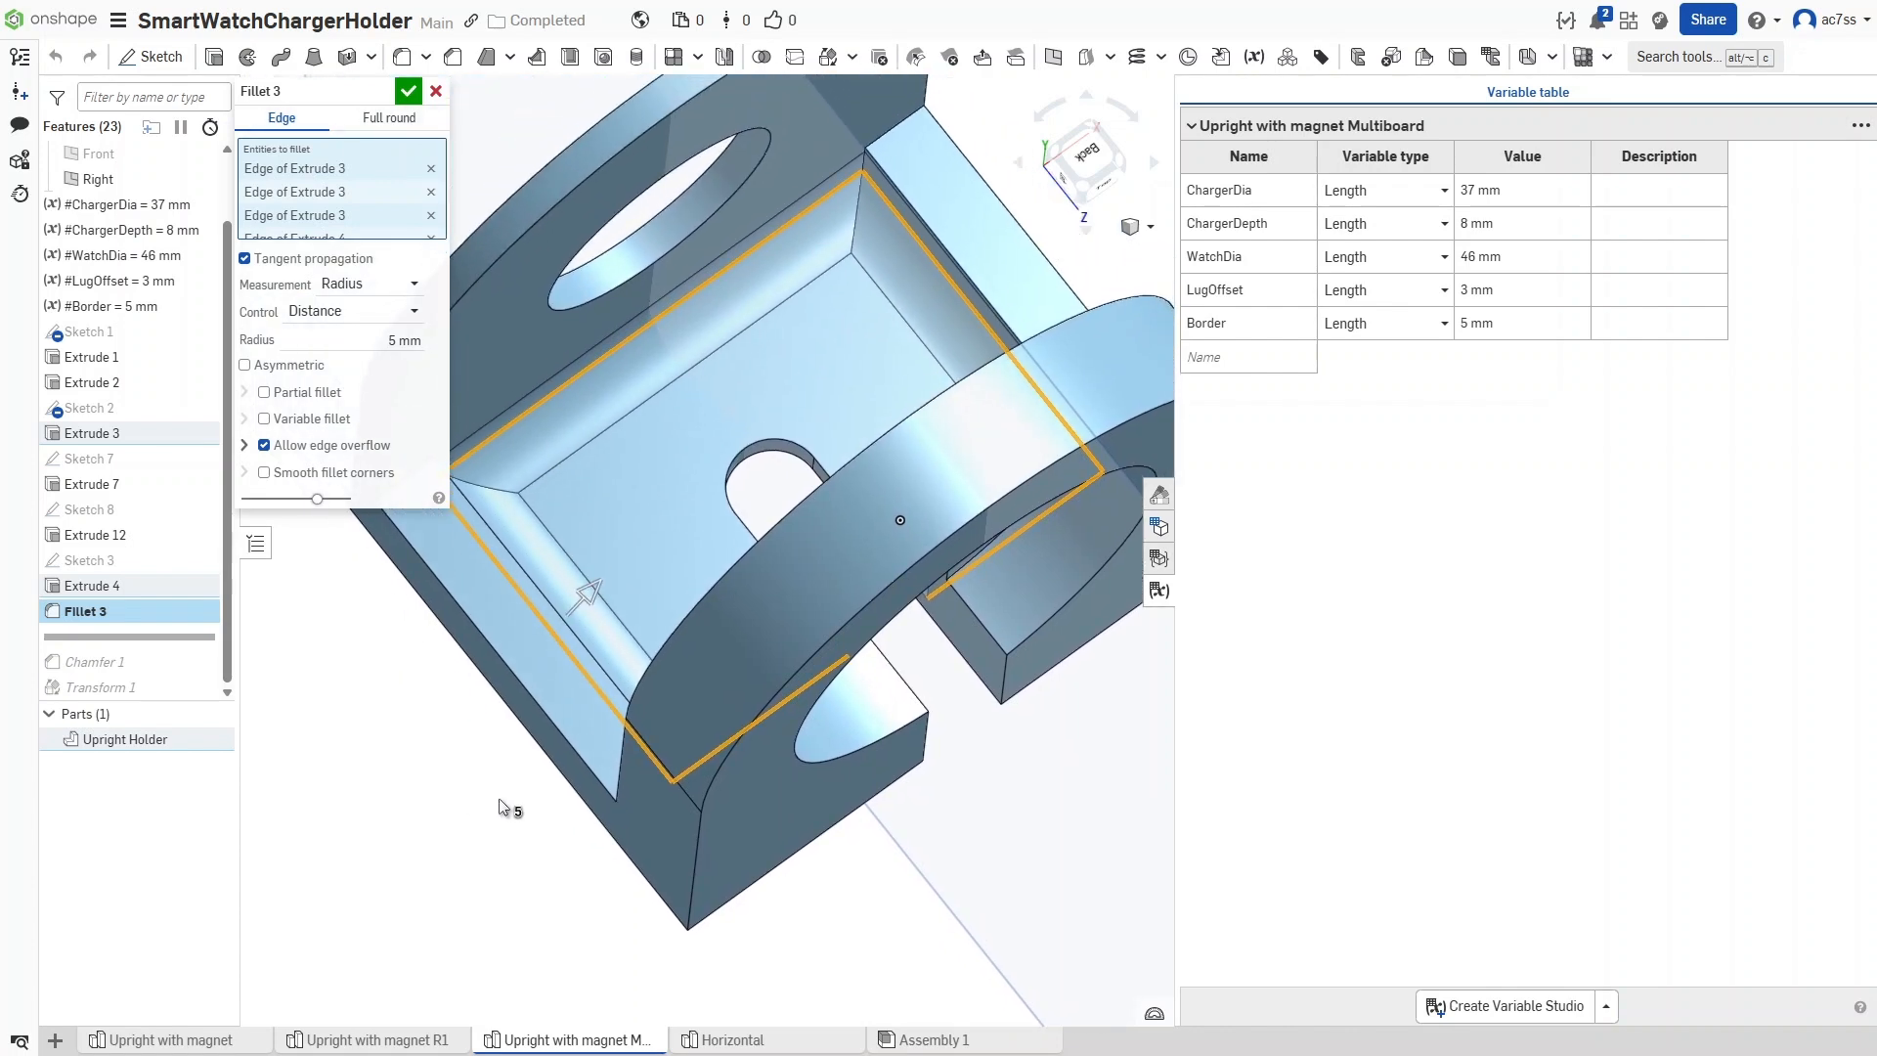
click(1159, 593)
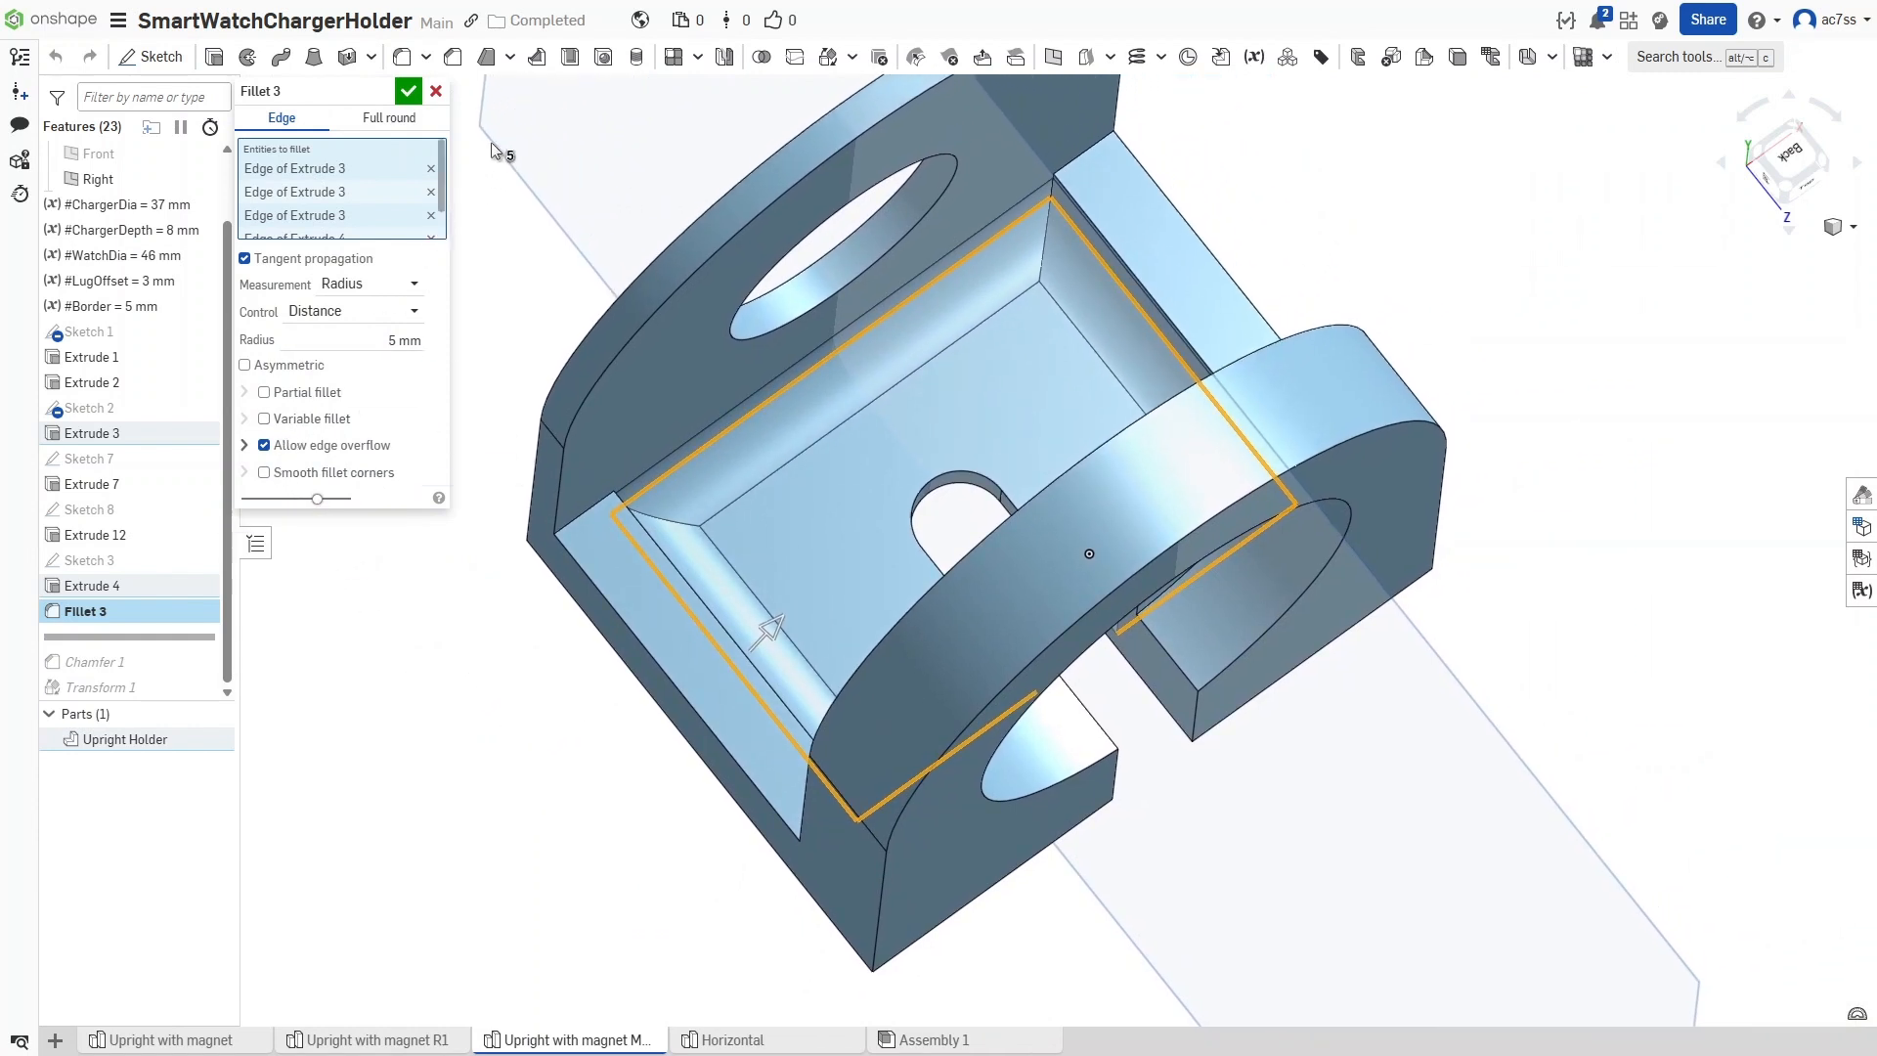
right_drag(499, 553, 925, 596)
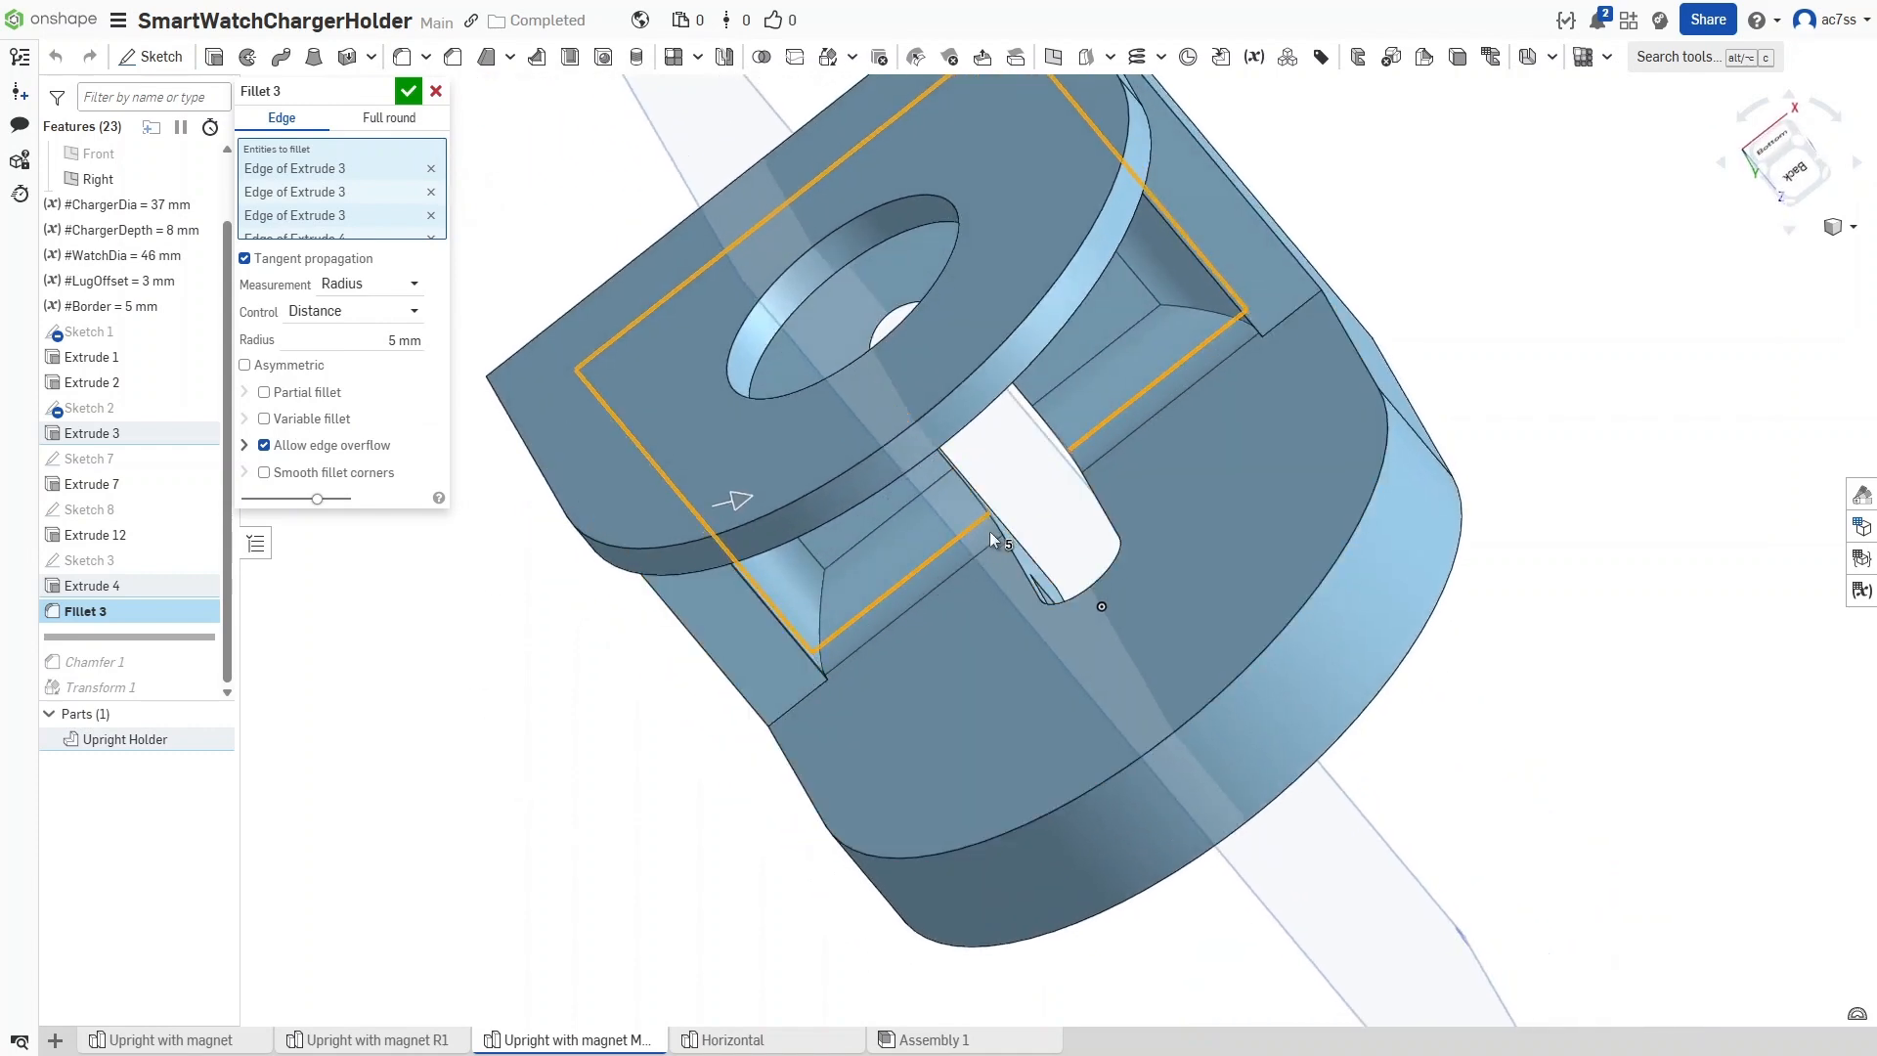
right_drag(1048, 537, 796, 333)
click(407, 91)
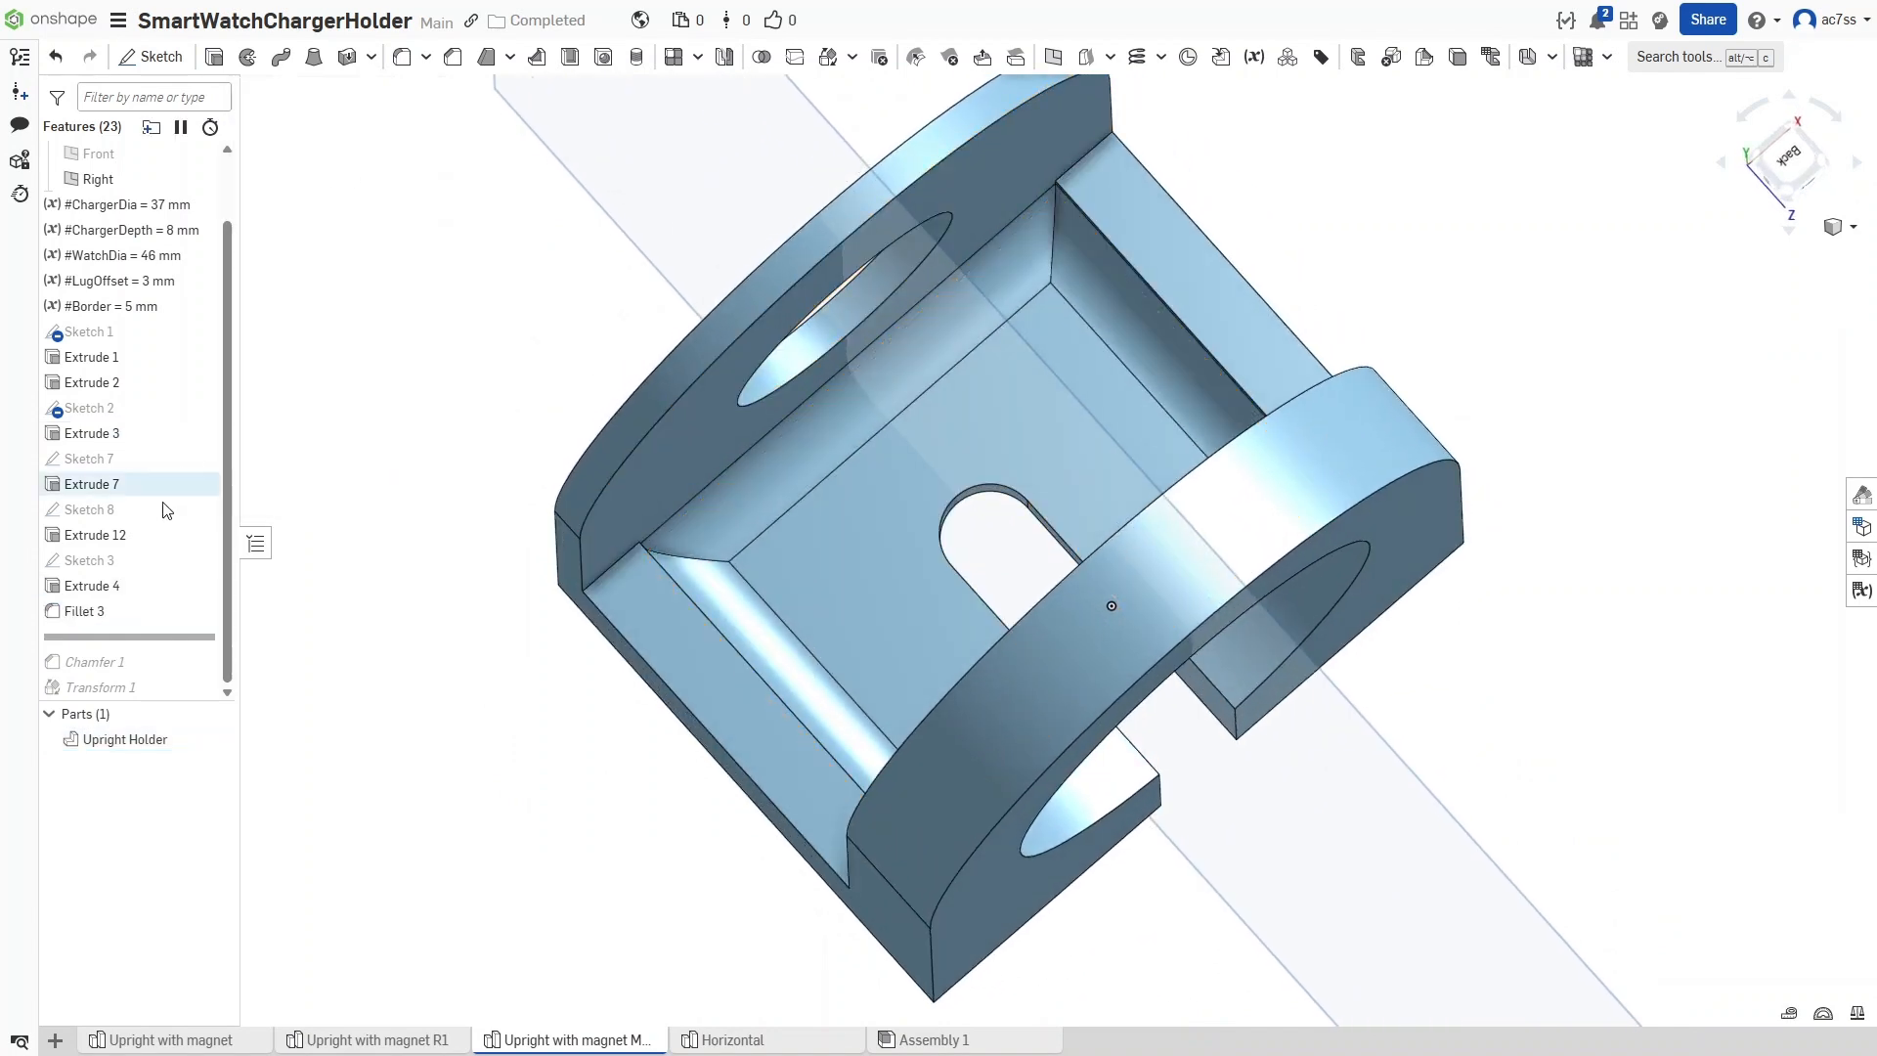
Roll the feature history forward past Chamfer 1 and inspect the chamfers on the holder's base and outer edges
drag(161, 638, 152, 667)
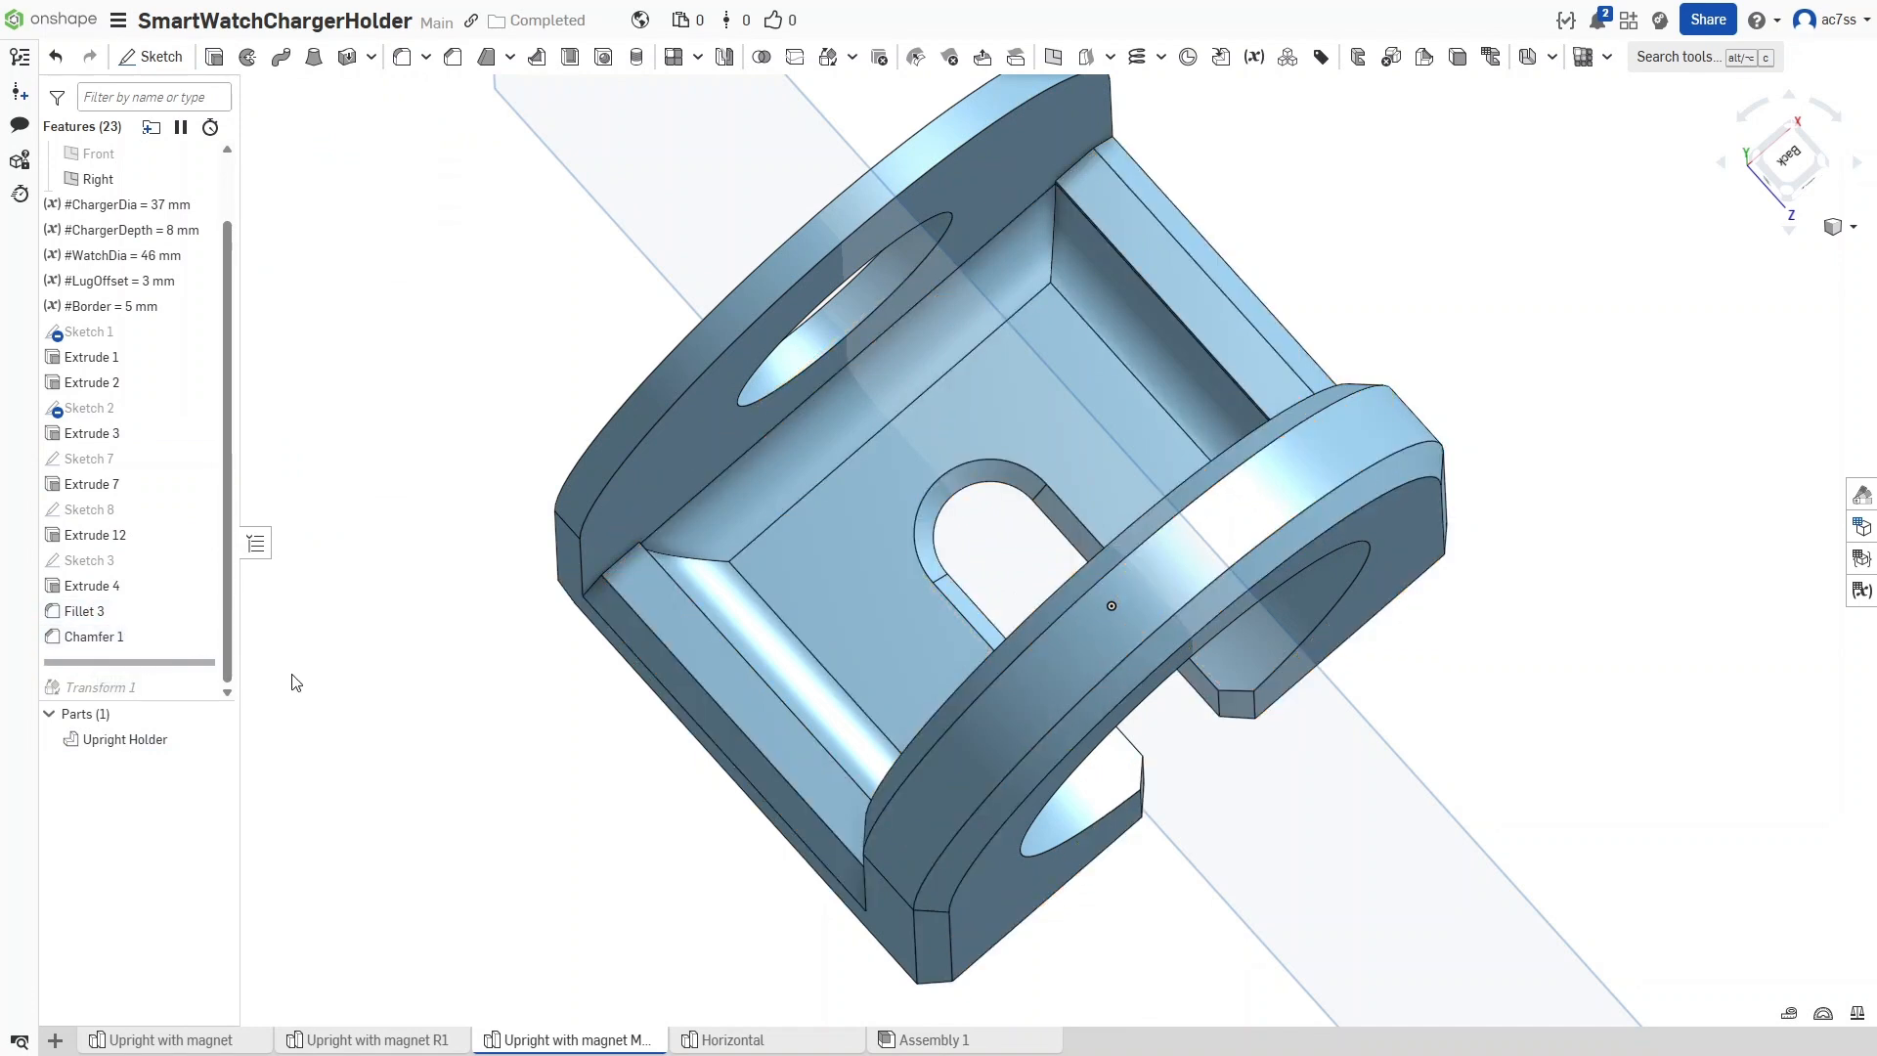
right_drag(362, 719, 367, 681)
right_drag(354, 630, 344, 571)
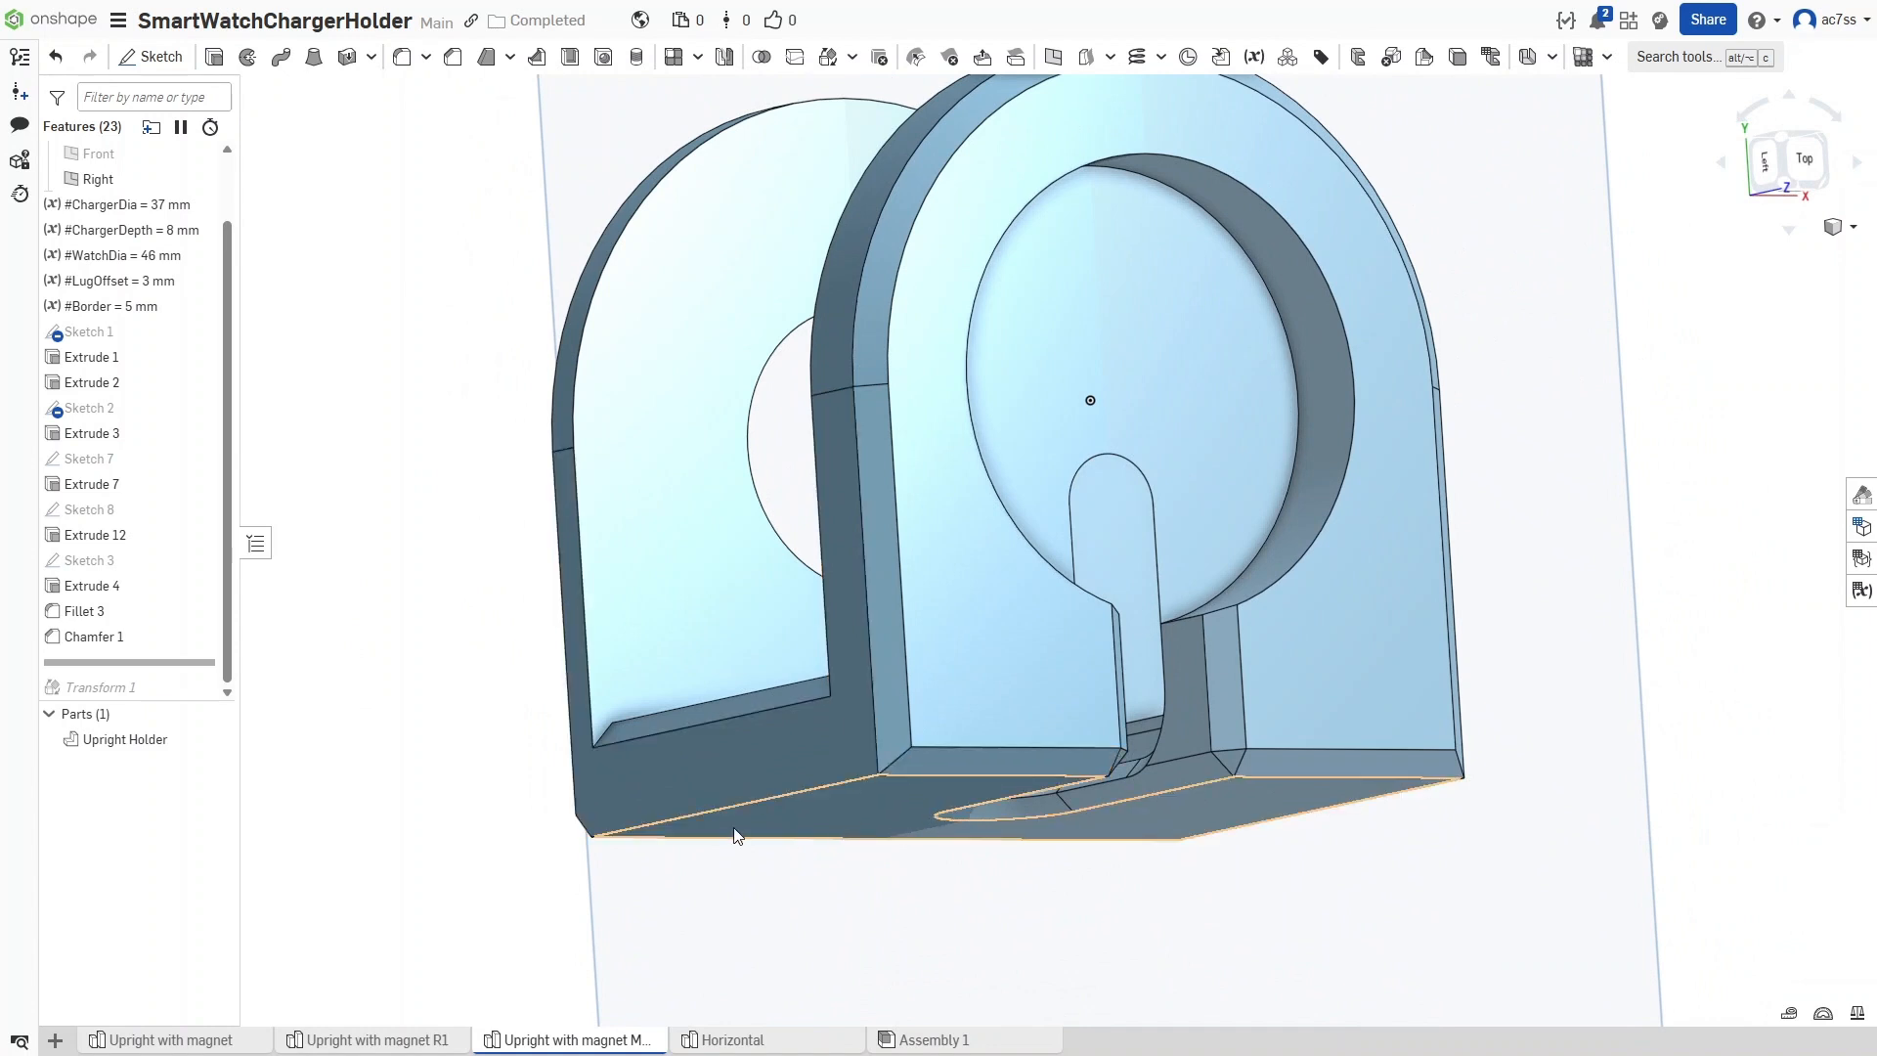
right_drag(720, 972, 883, 792)
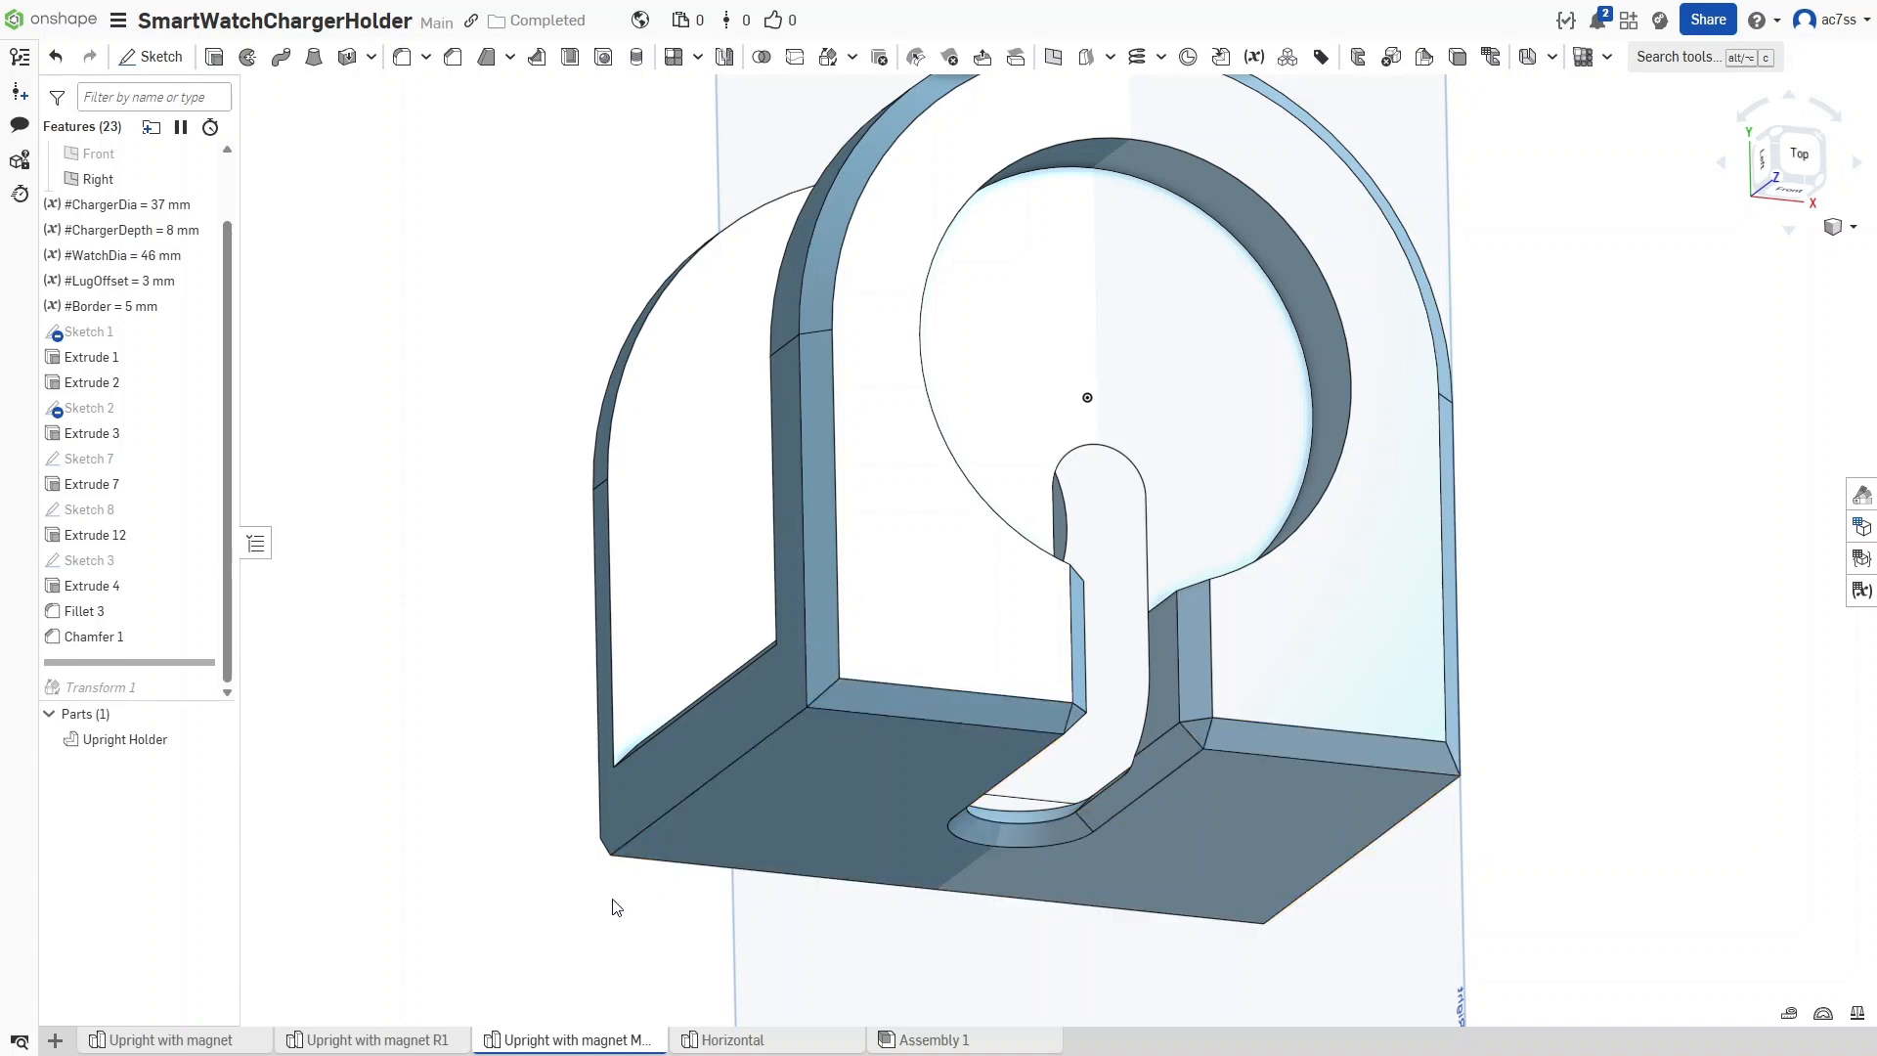
right_drag(616, 907, 965, 807)
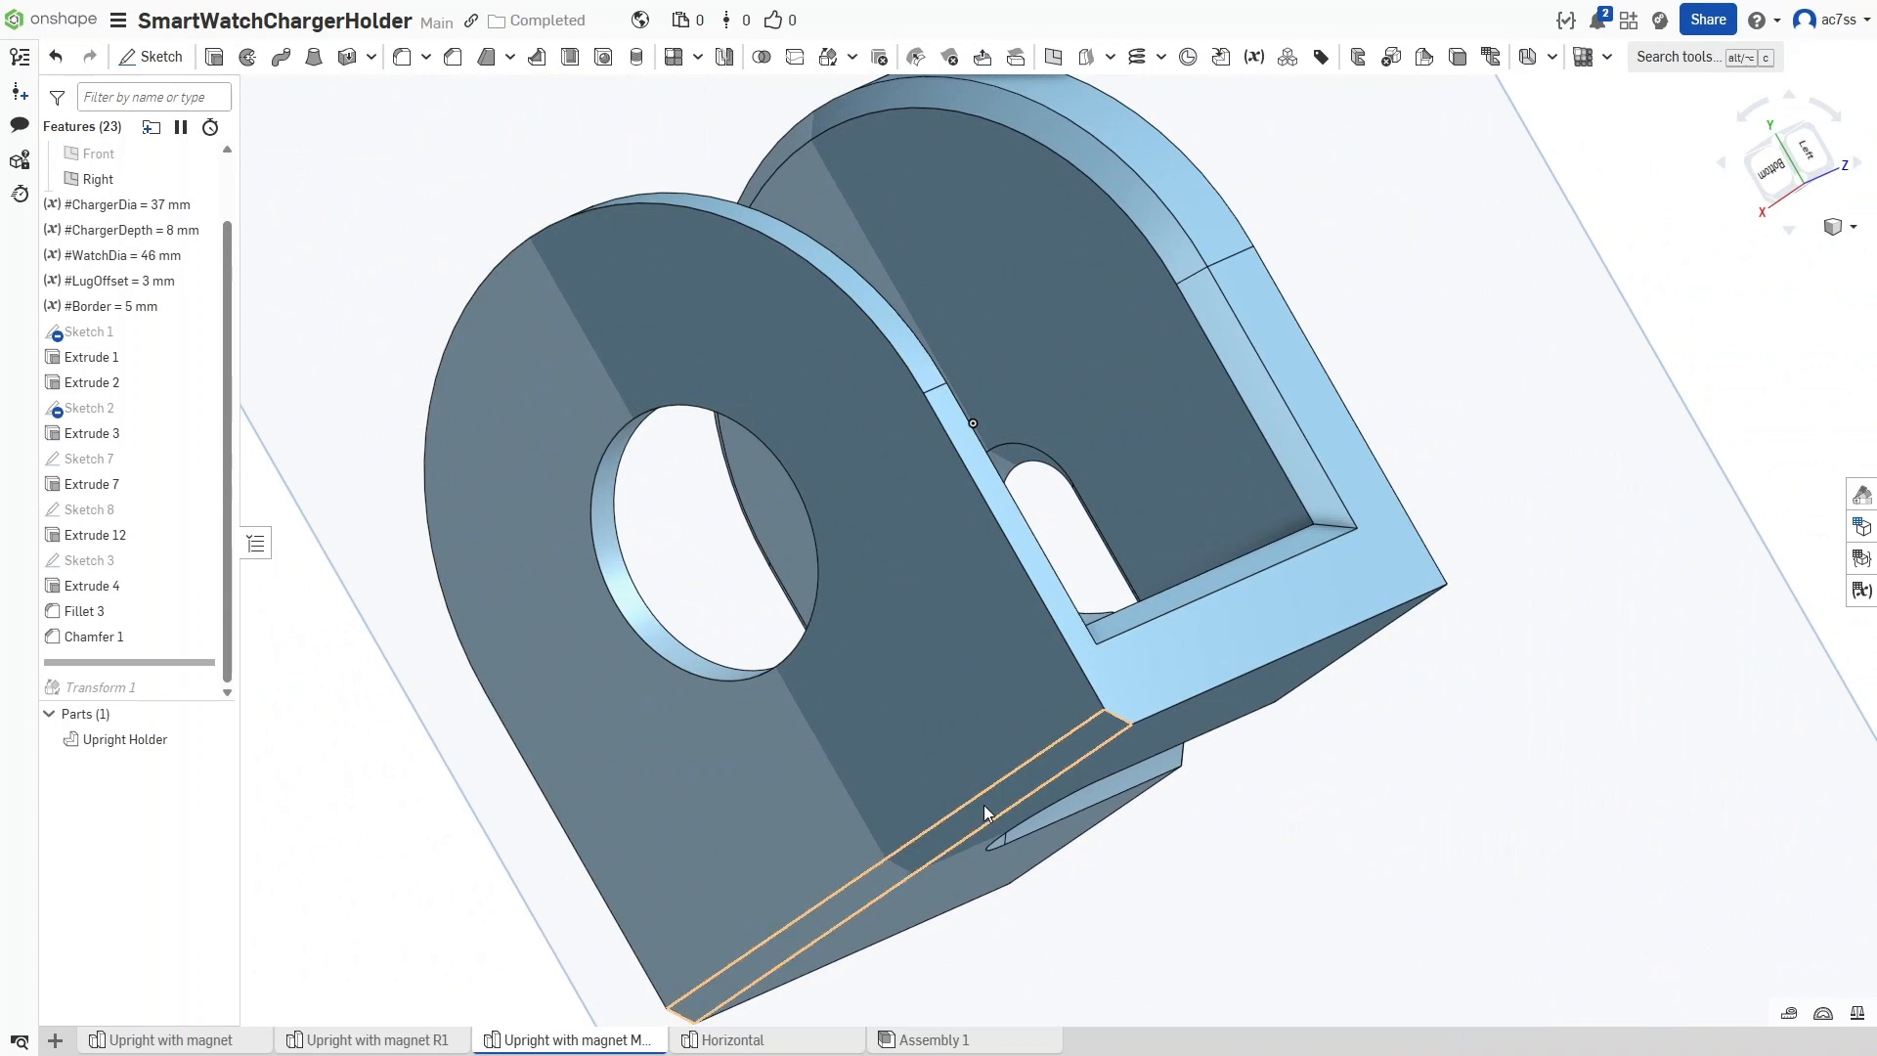
mouse_move(984, 806)
right_down()
mouse_move(842, 808)
mouse_move(863, 845)
right_up()
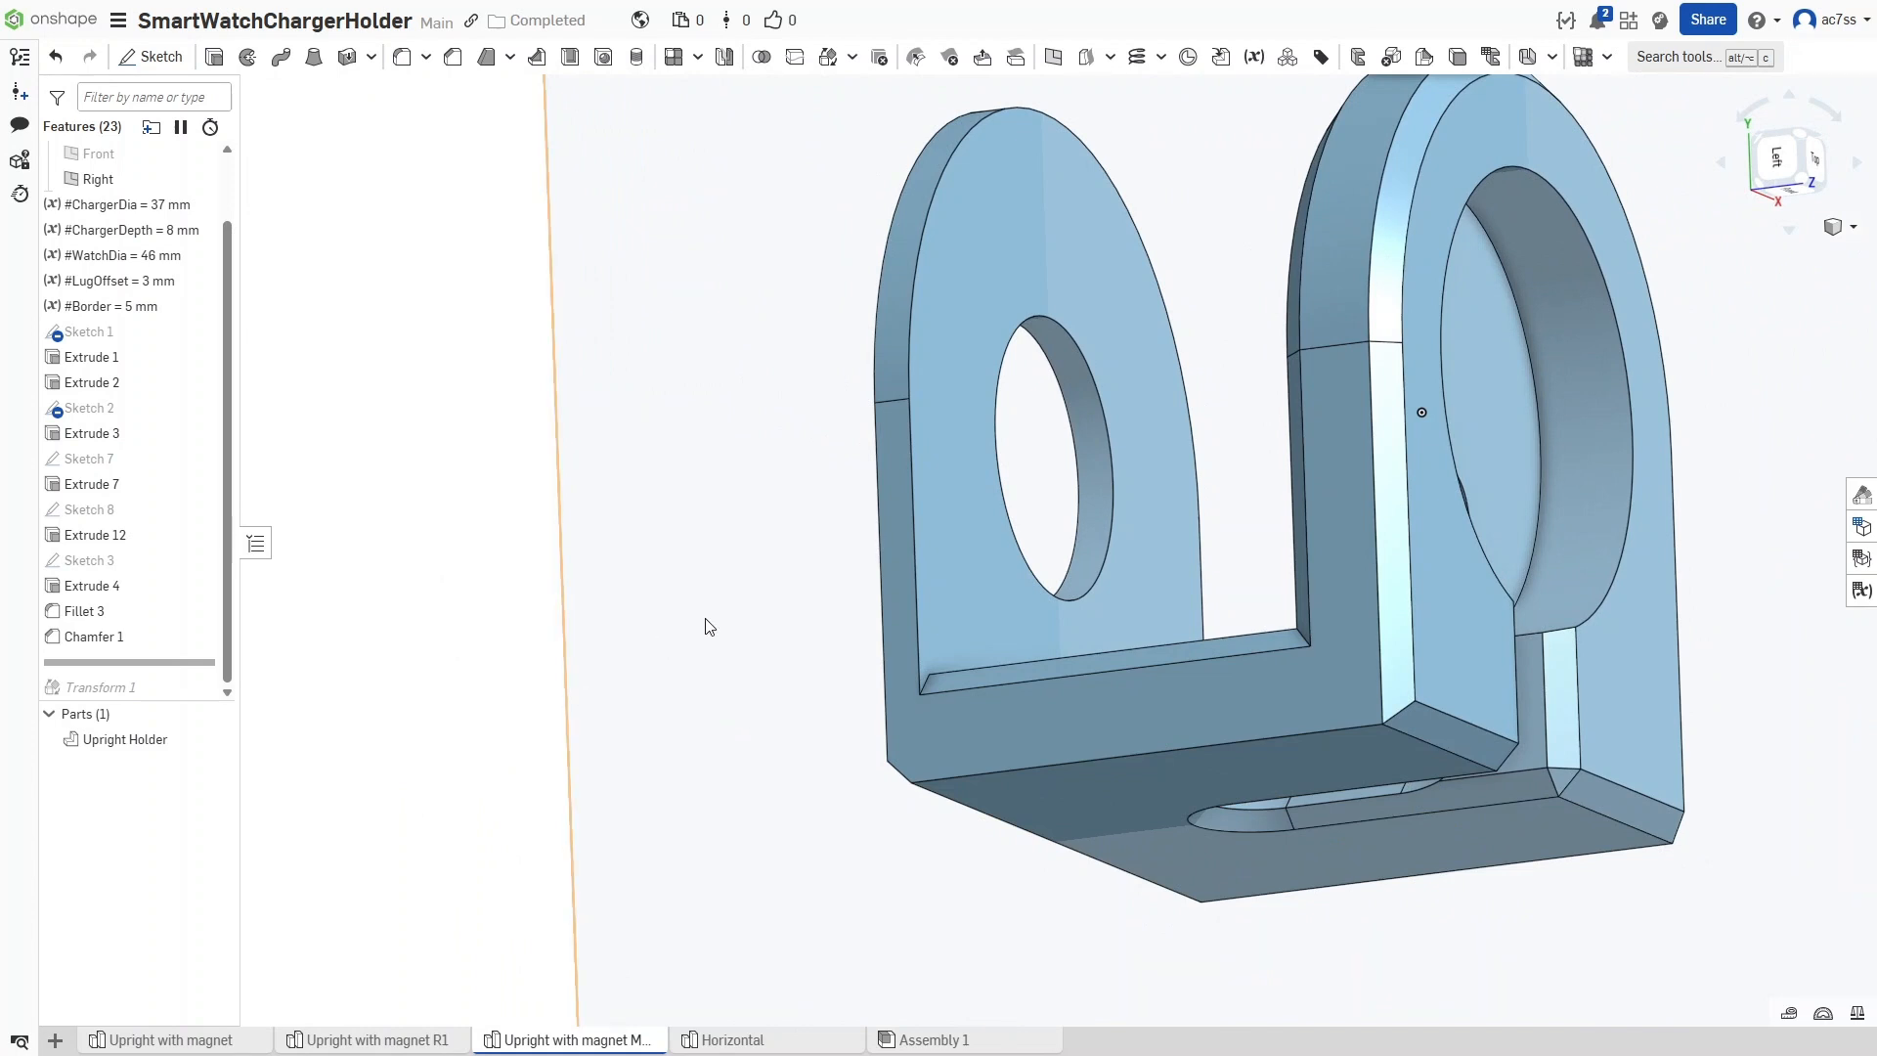
Open Chamfer 1 for editing, examine its selected edges around the uprights, base and cable slot, and close the feature
double_click(110, 636)
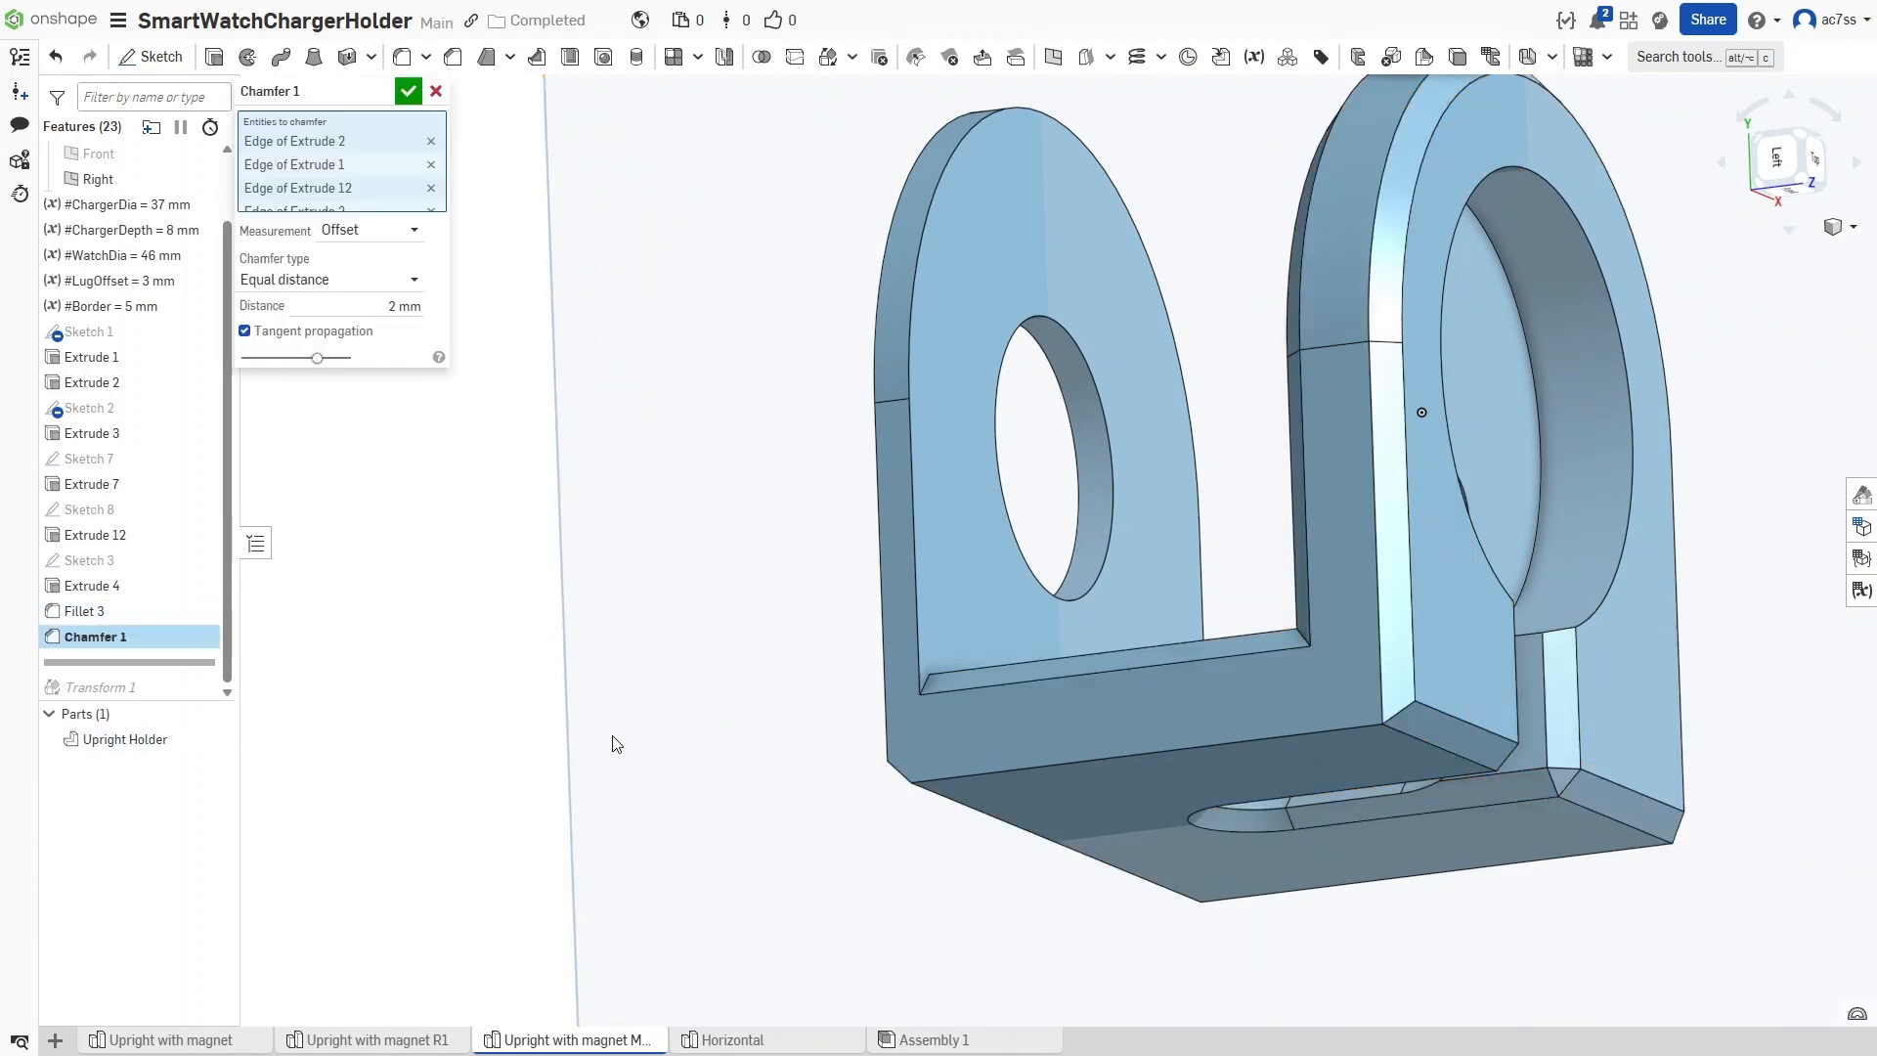
right_drag(723, 680, 748, 744)
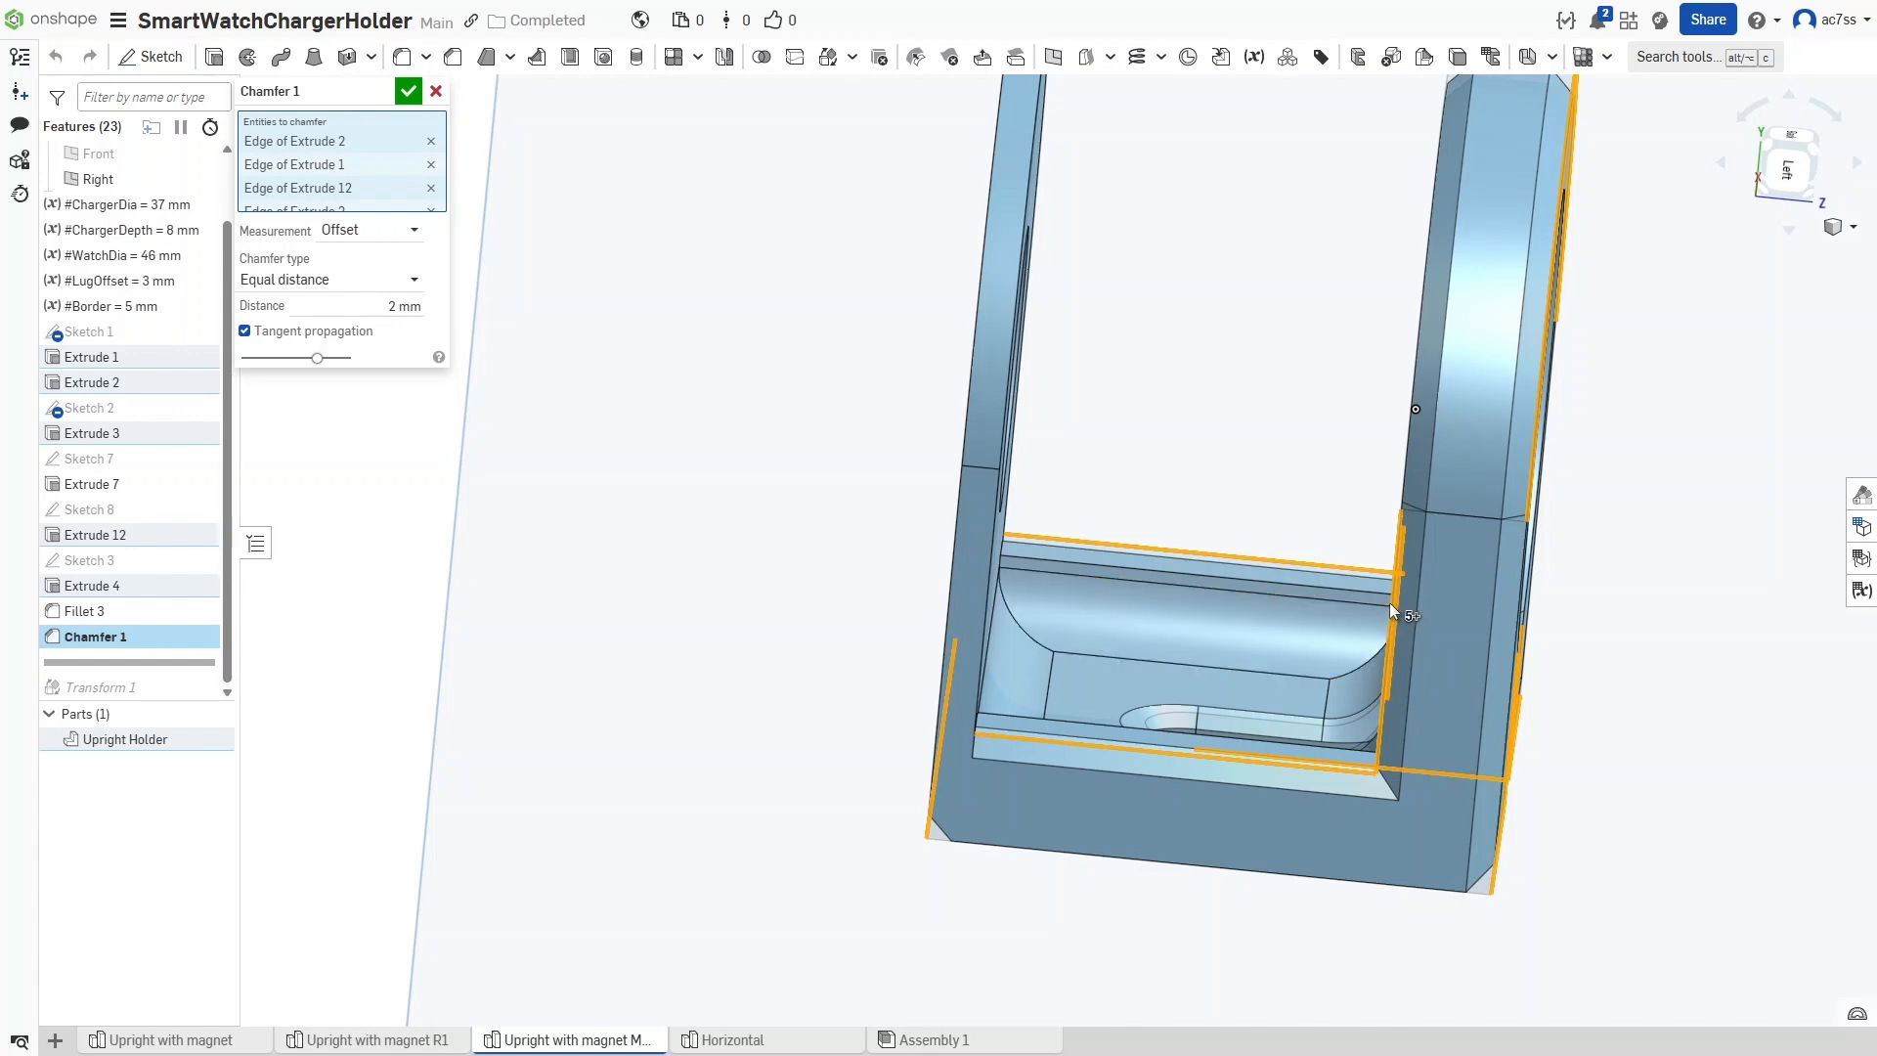
right_drag(1179, 723, 1287, 846)
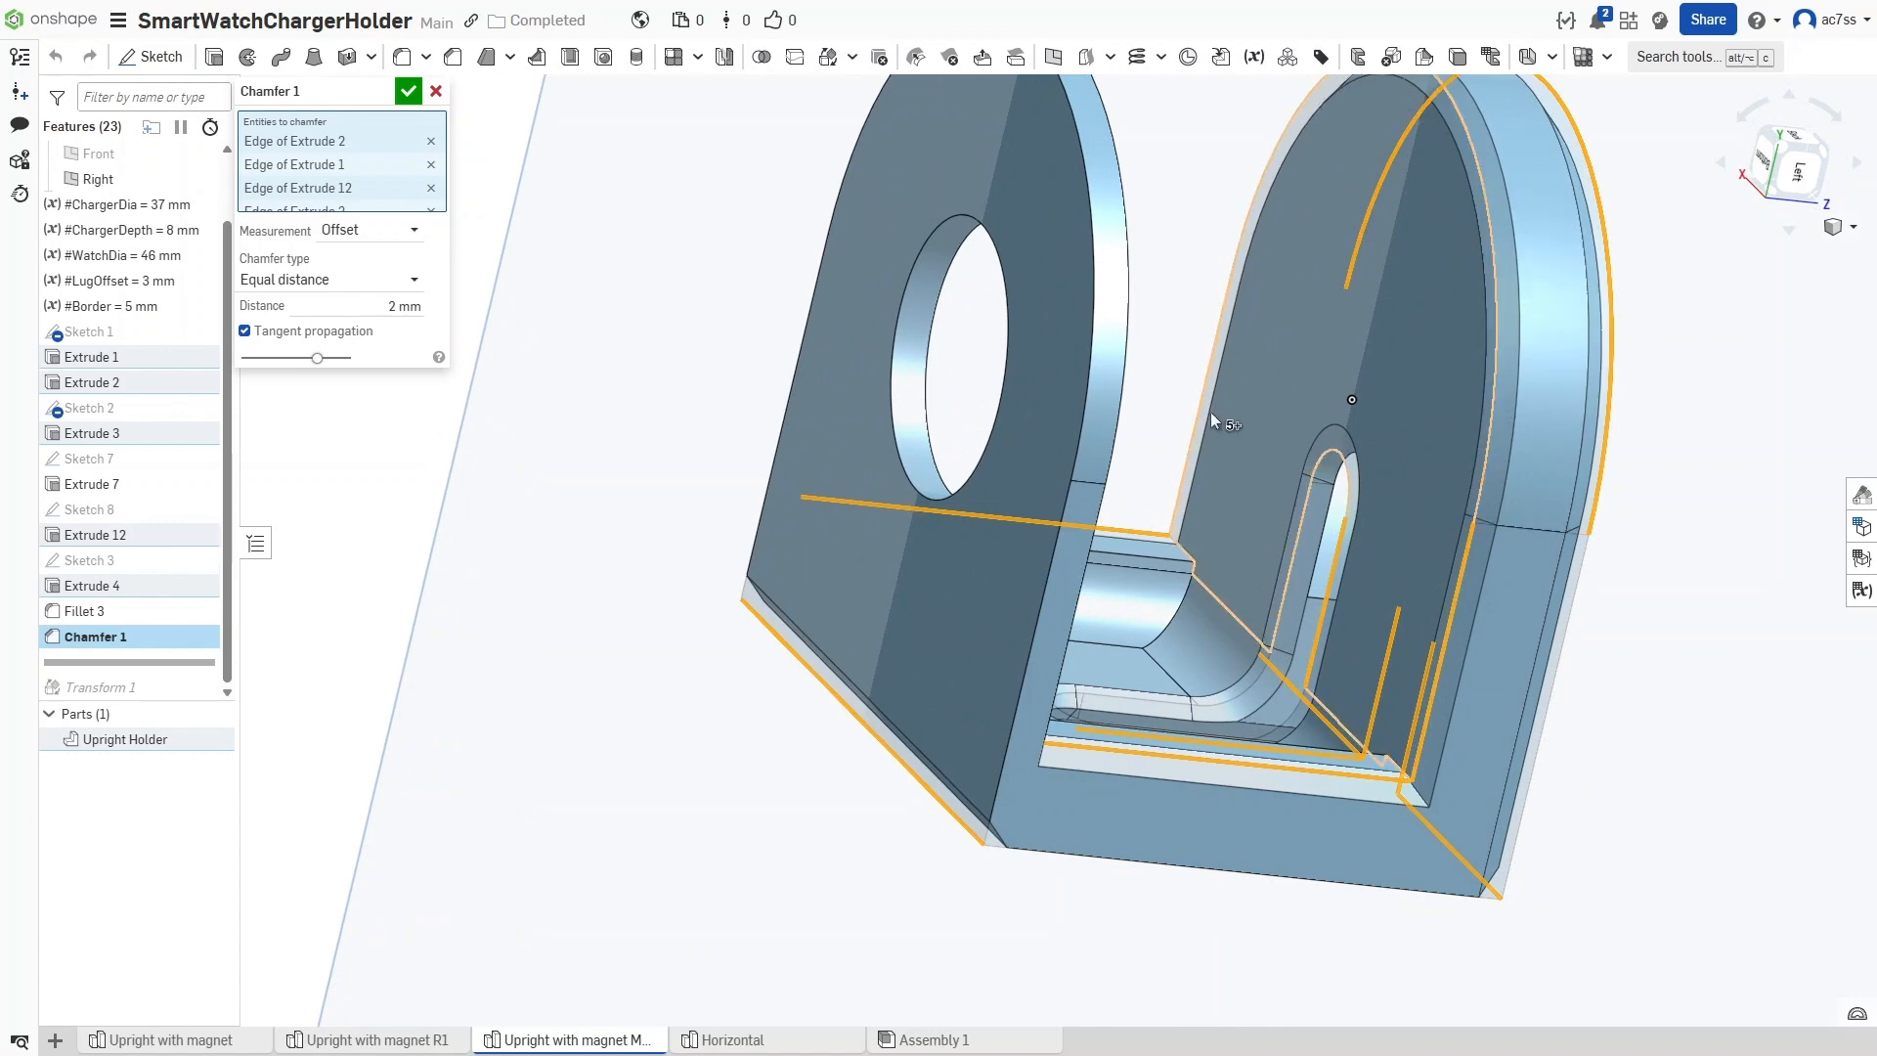
right_drag(1257, 909, 1087, 940)
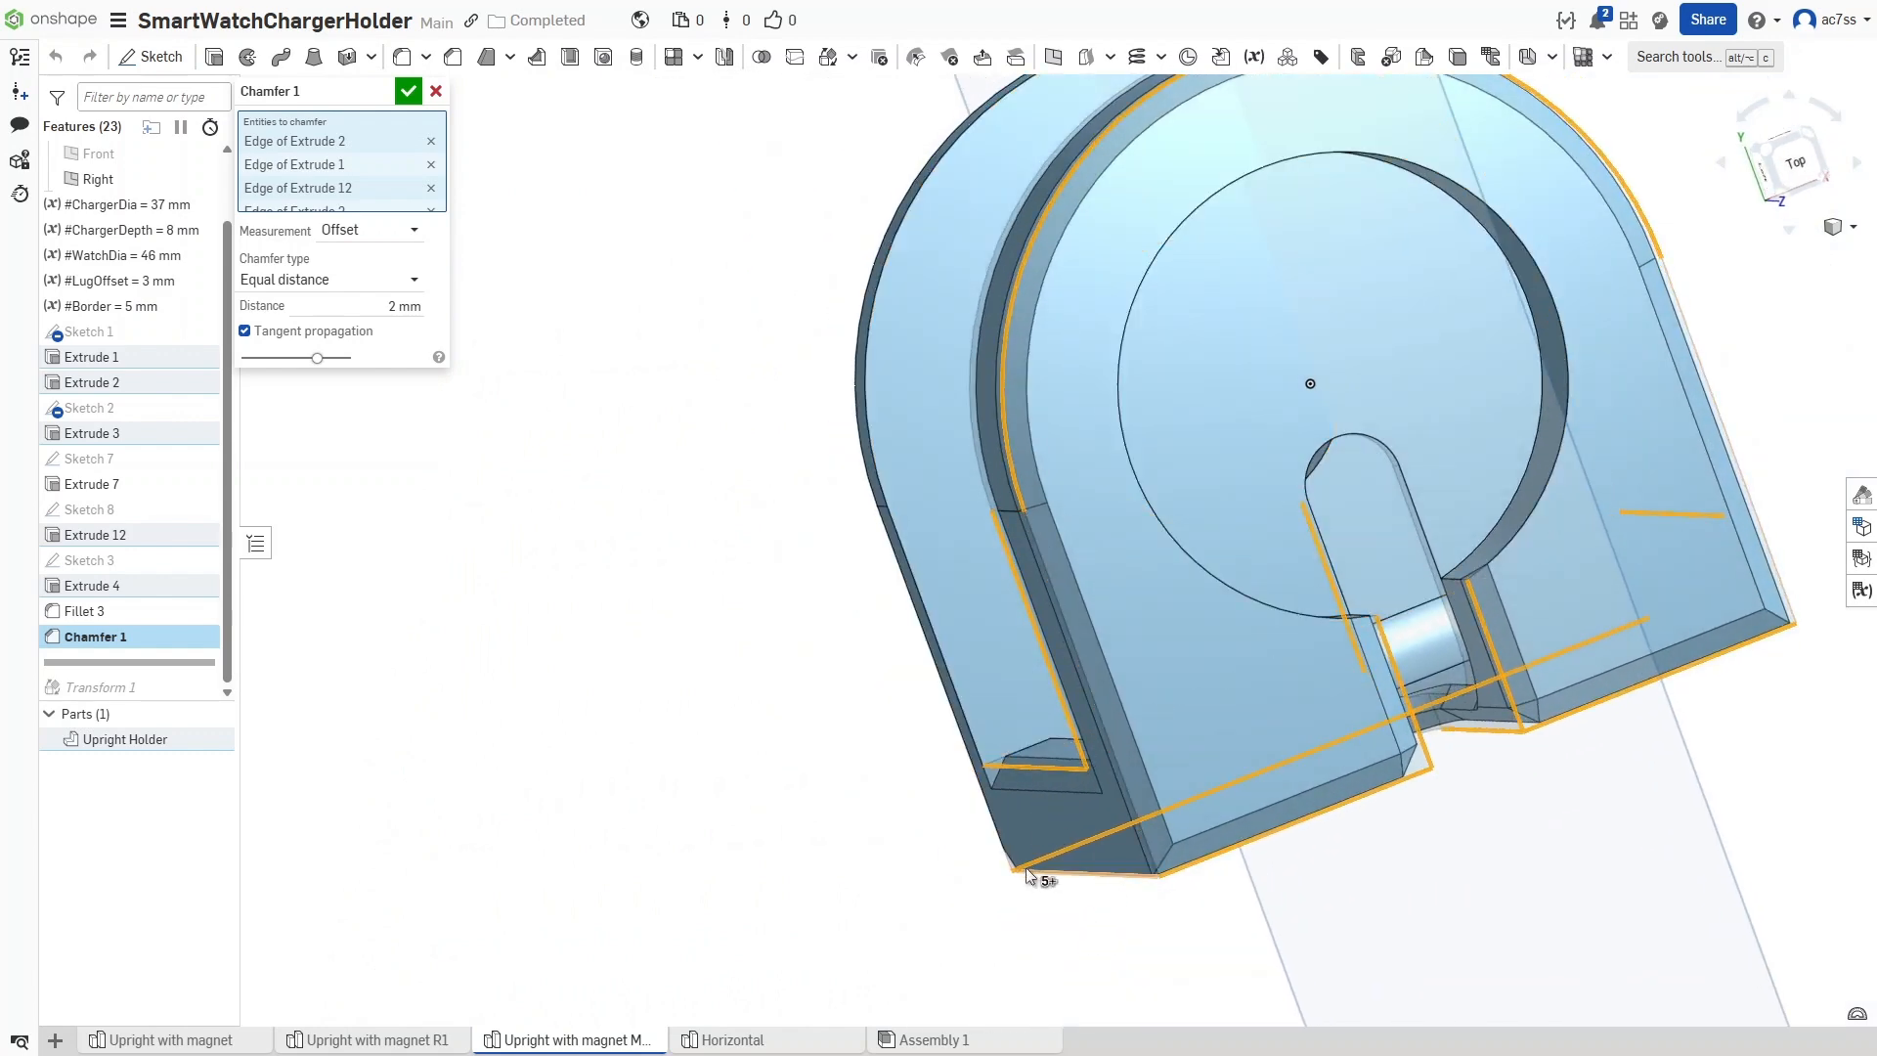
right_drag(1043, 876, 1022, 860)
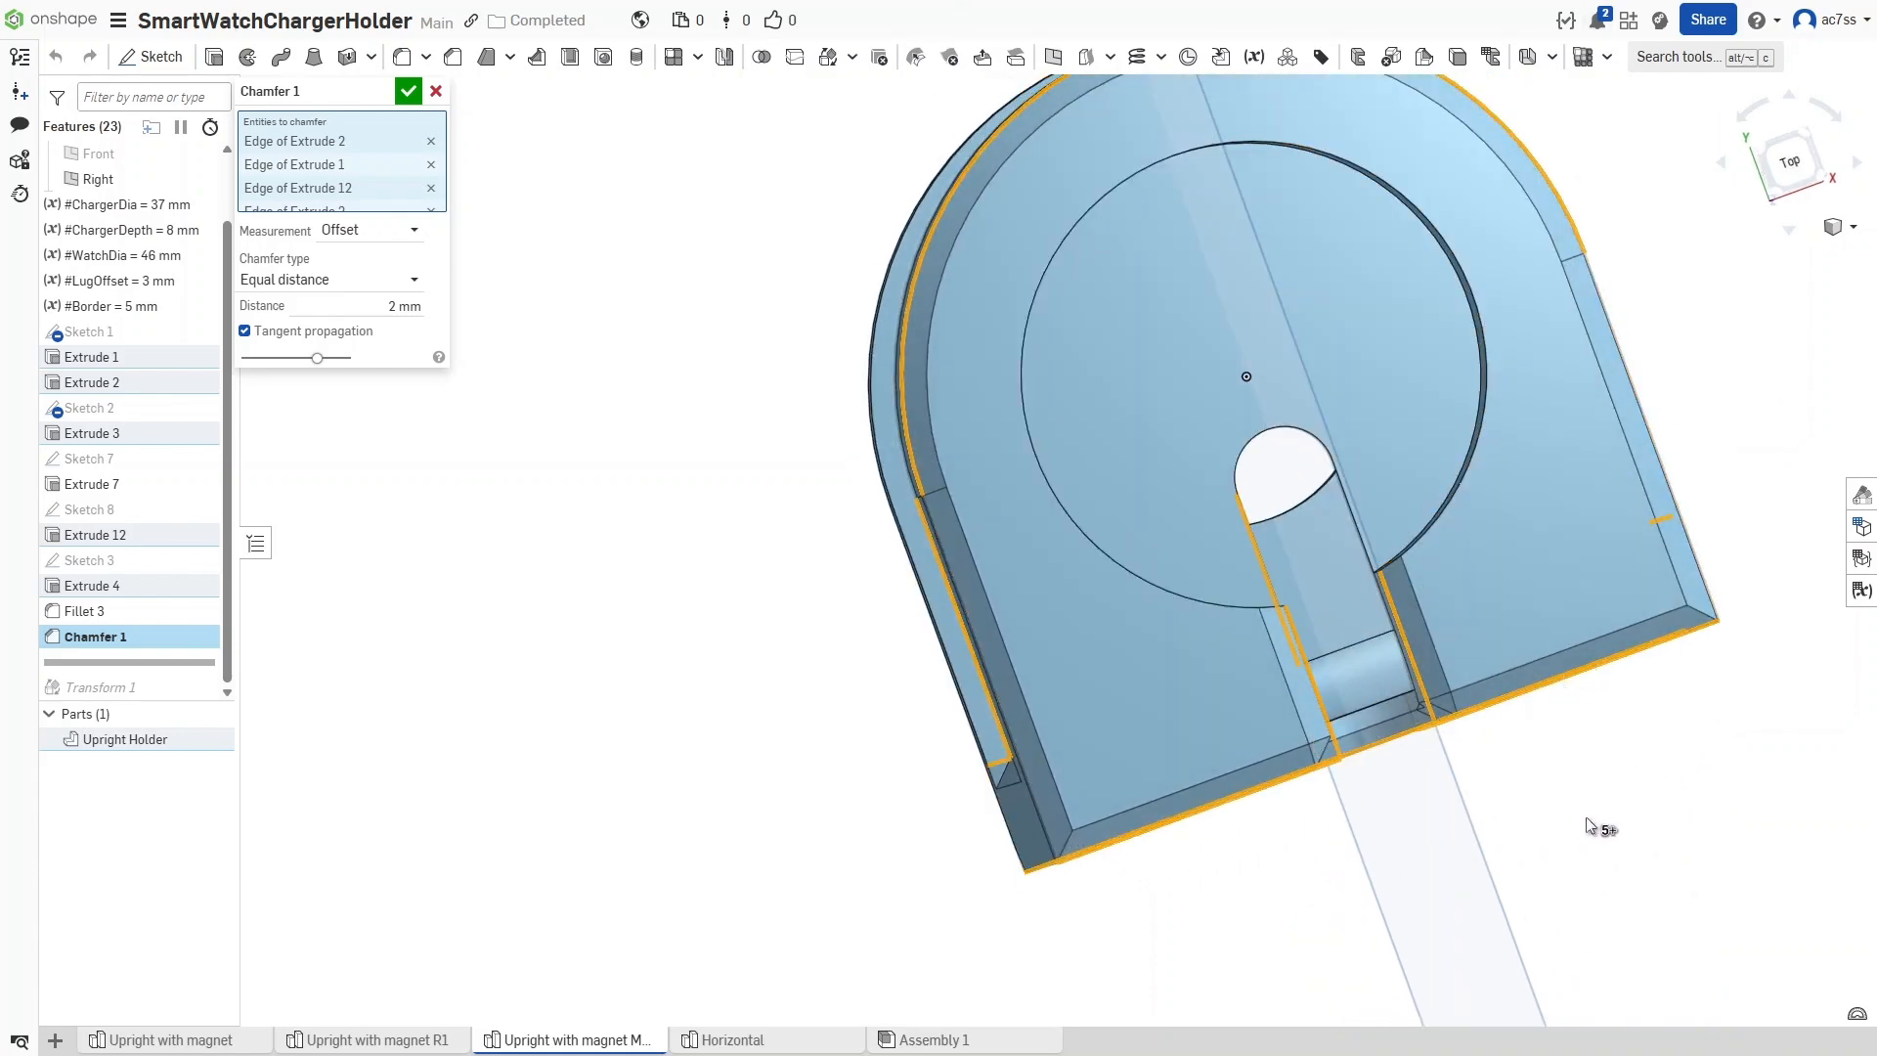
right_drag(1592, 825, 1545, 833)
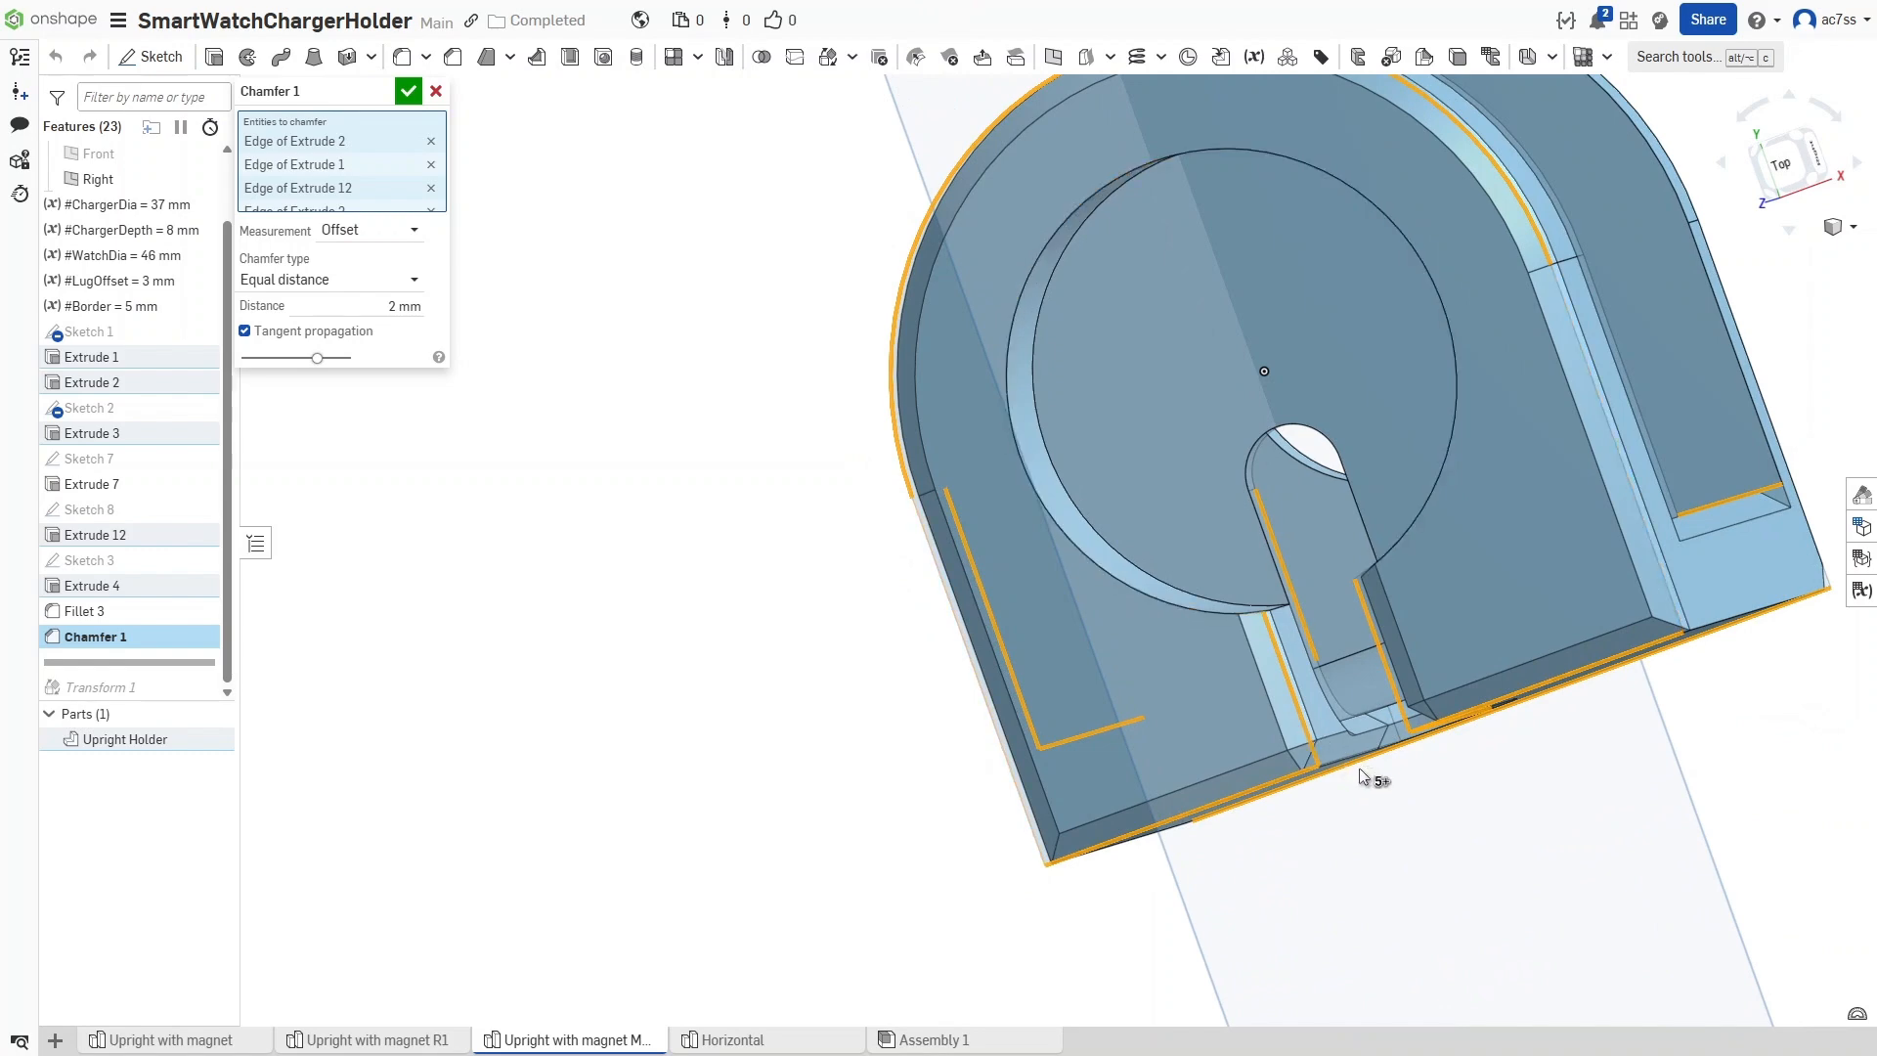
right_drag(1445, 808, 1512, 799)
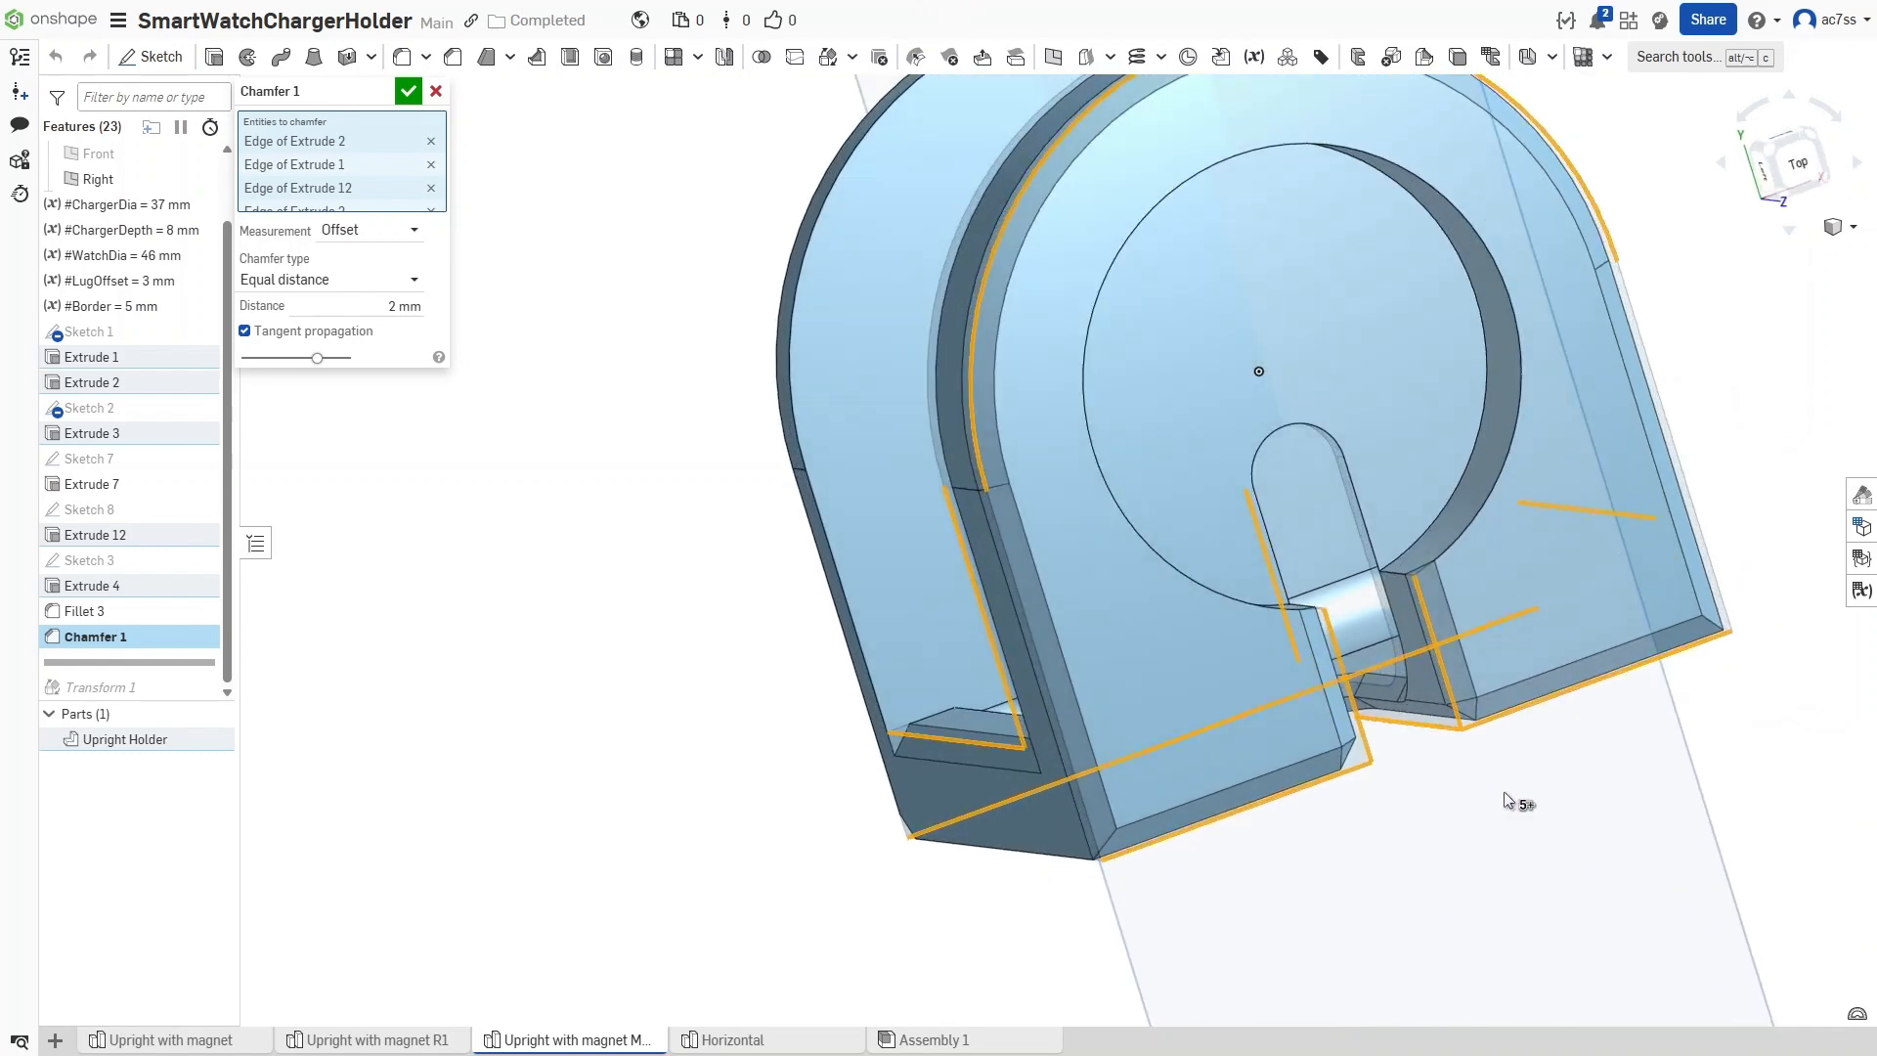
right_drag(1372, 663, 1438, 978)
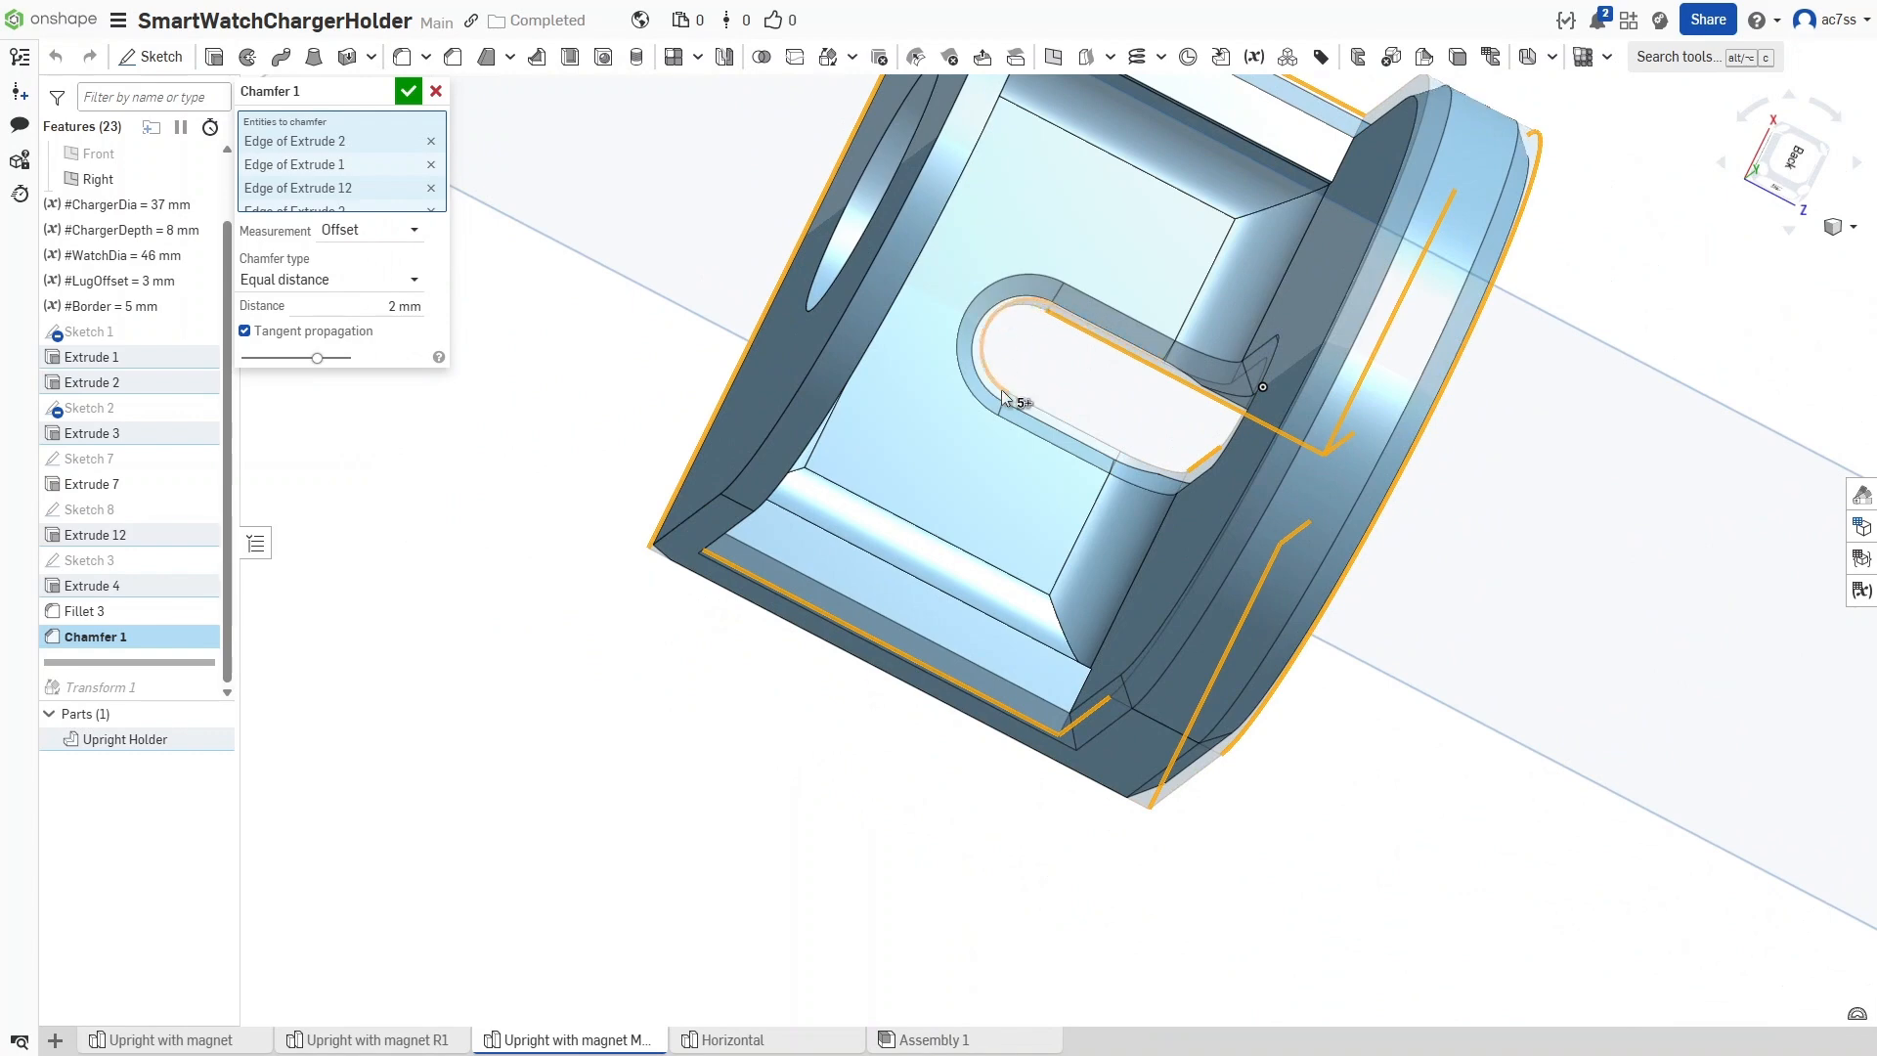
right_drag(1017, 535, 1134, 620)
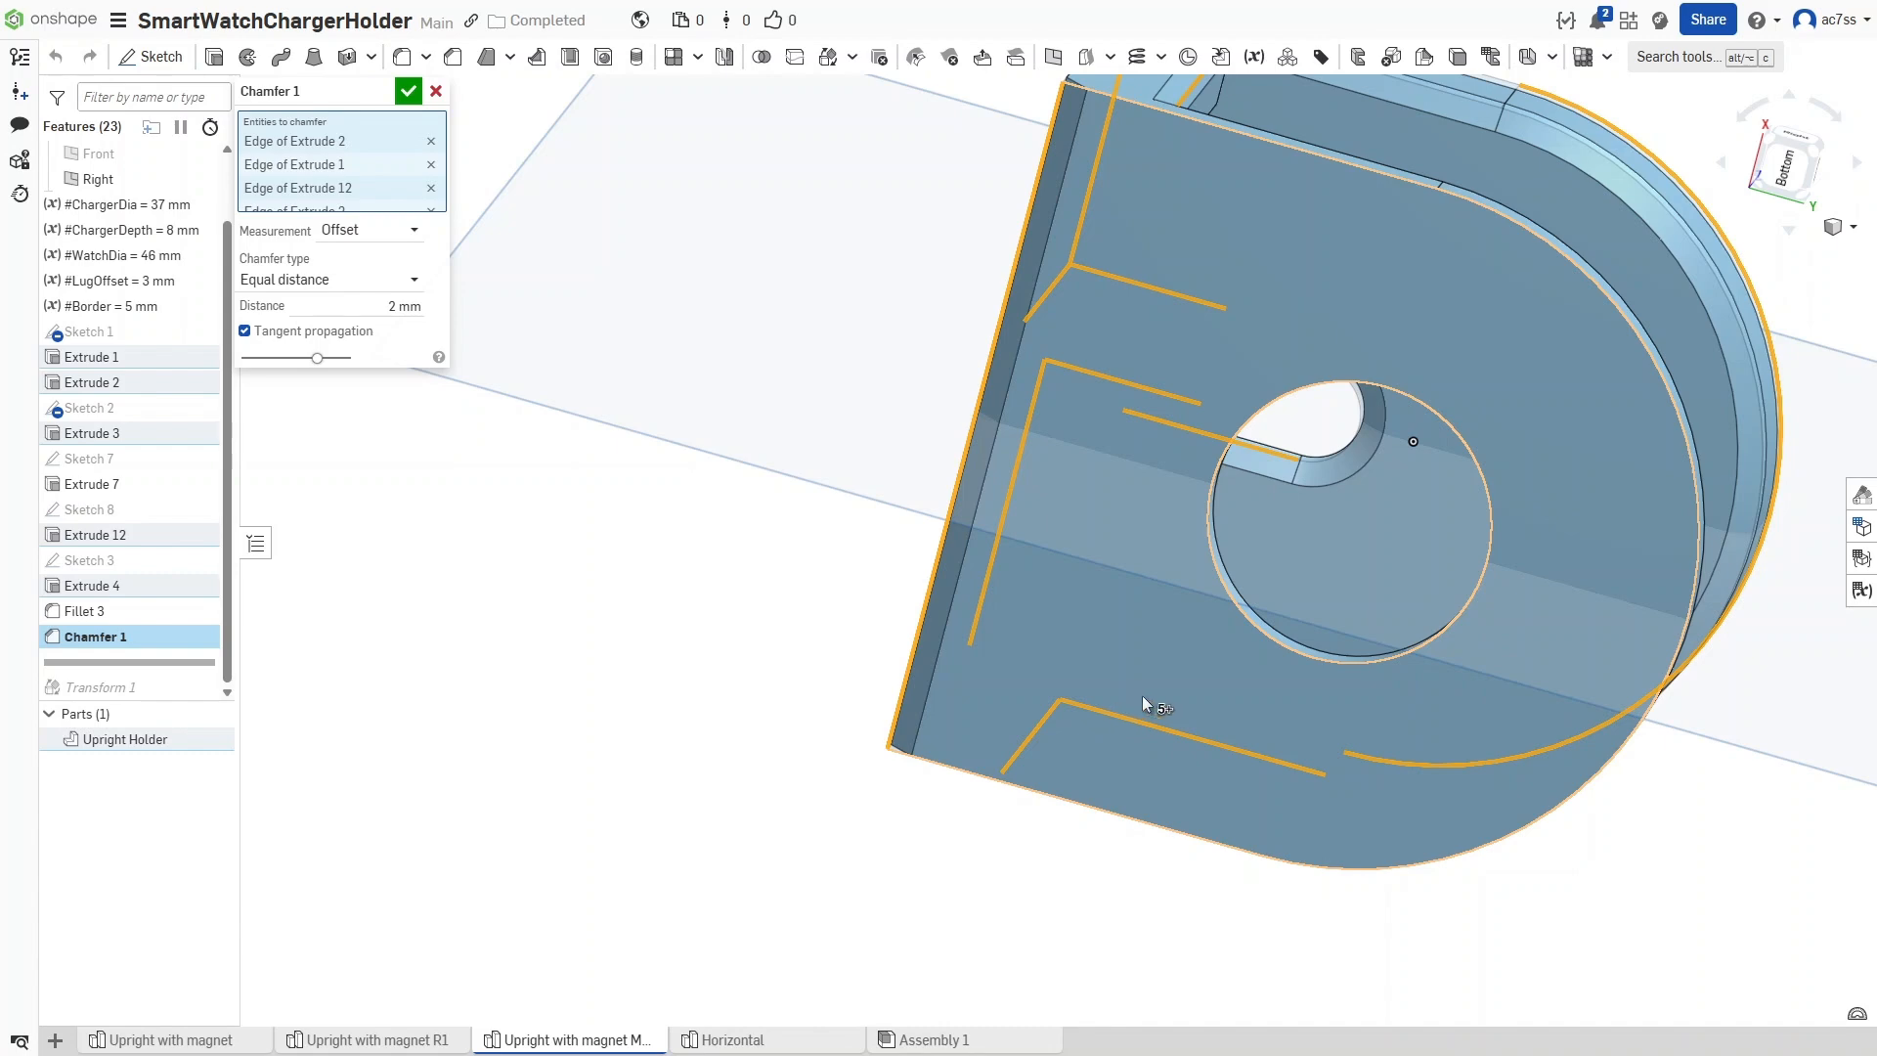
right_drag(1142, 697, 918, 670)
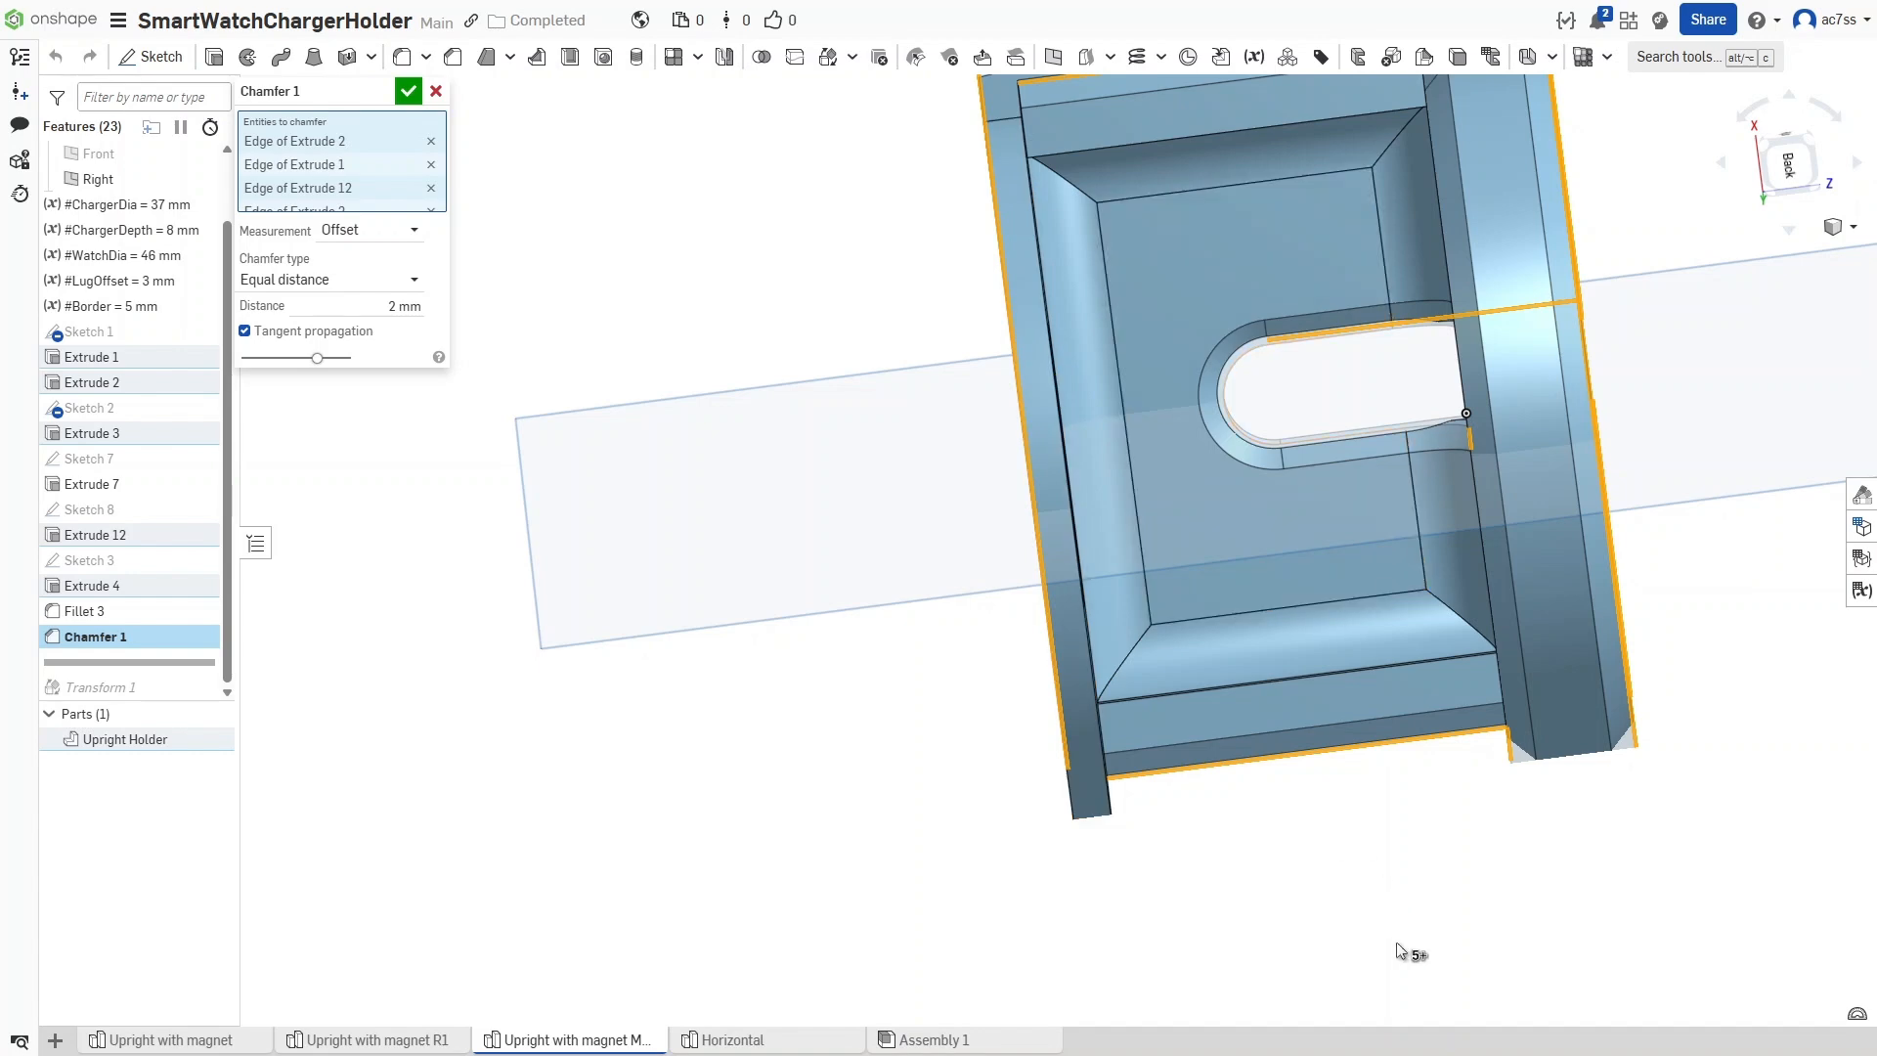
right_drag(1399, 944, 1185, 817)
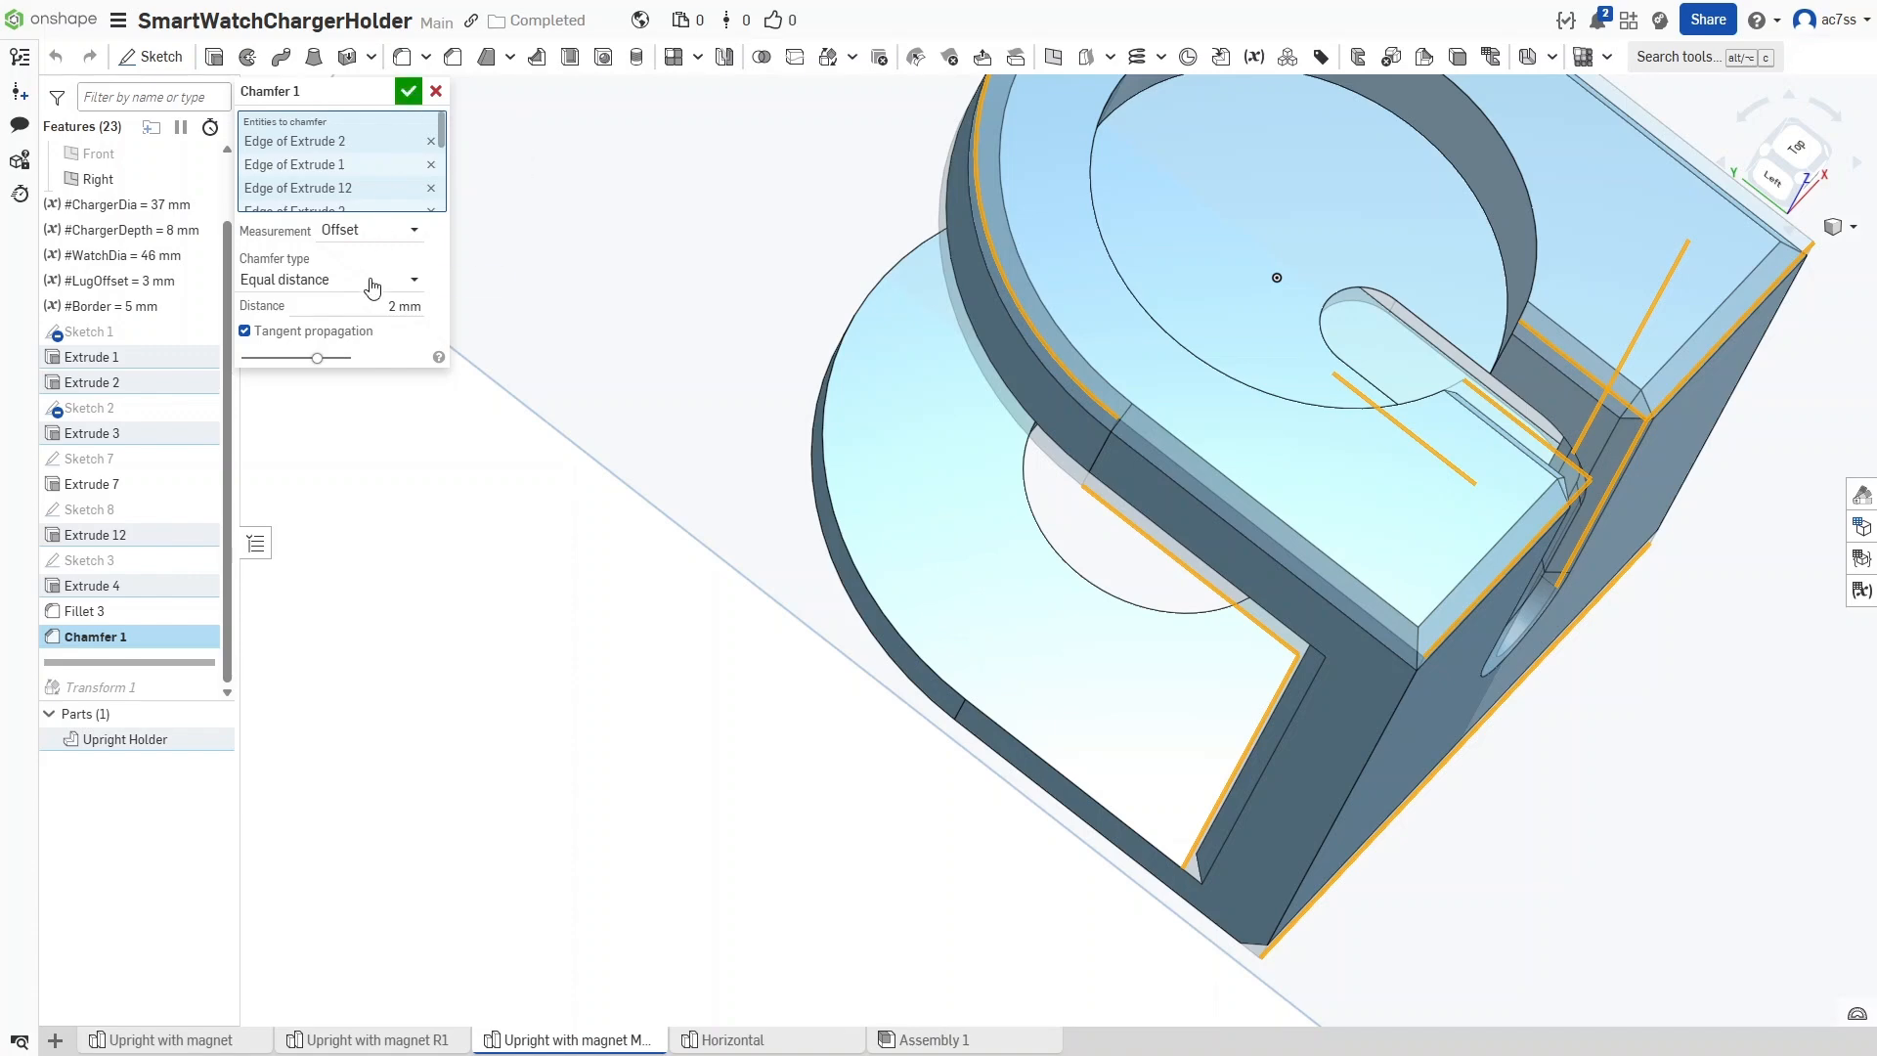
right_drag(670, 655, 637, 640)
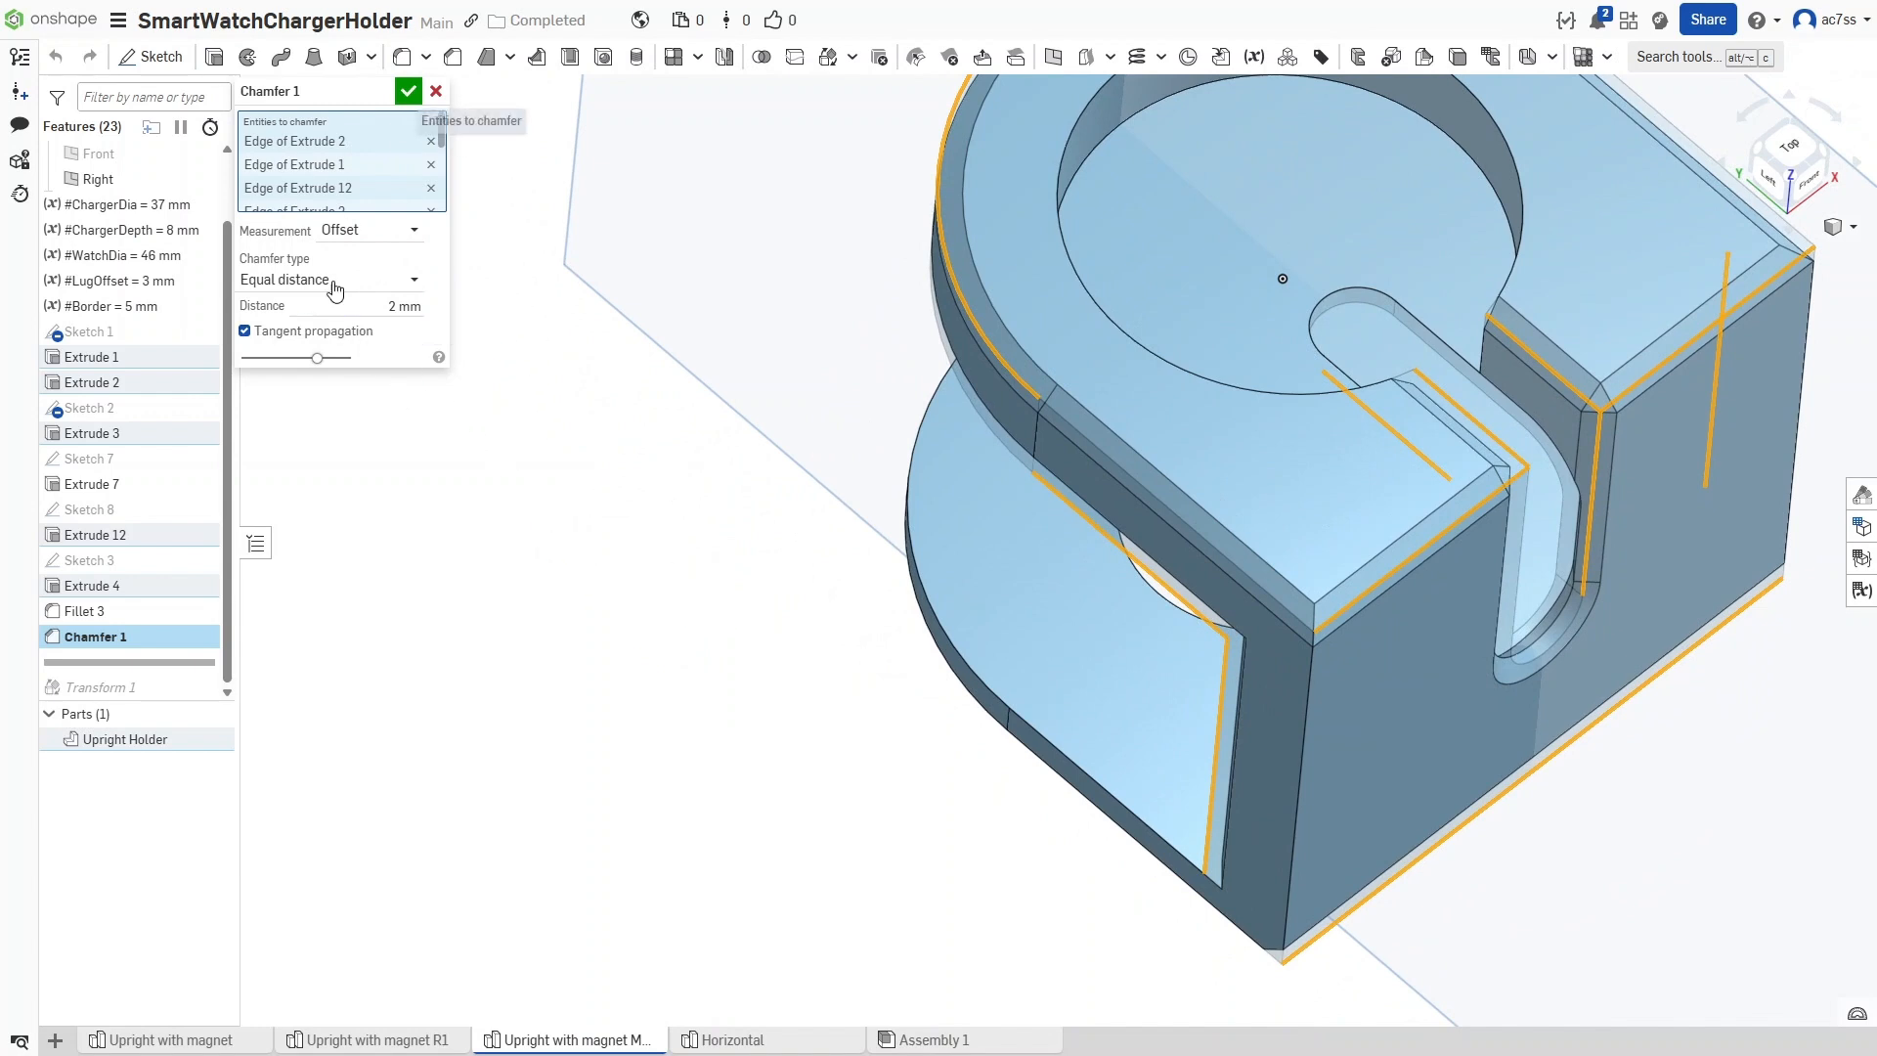
click(408, 91)
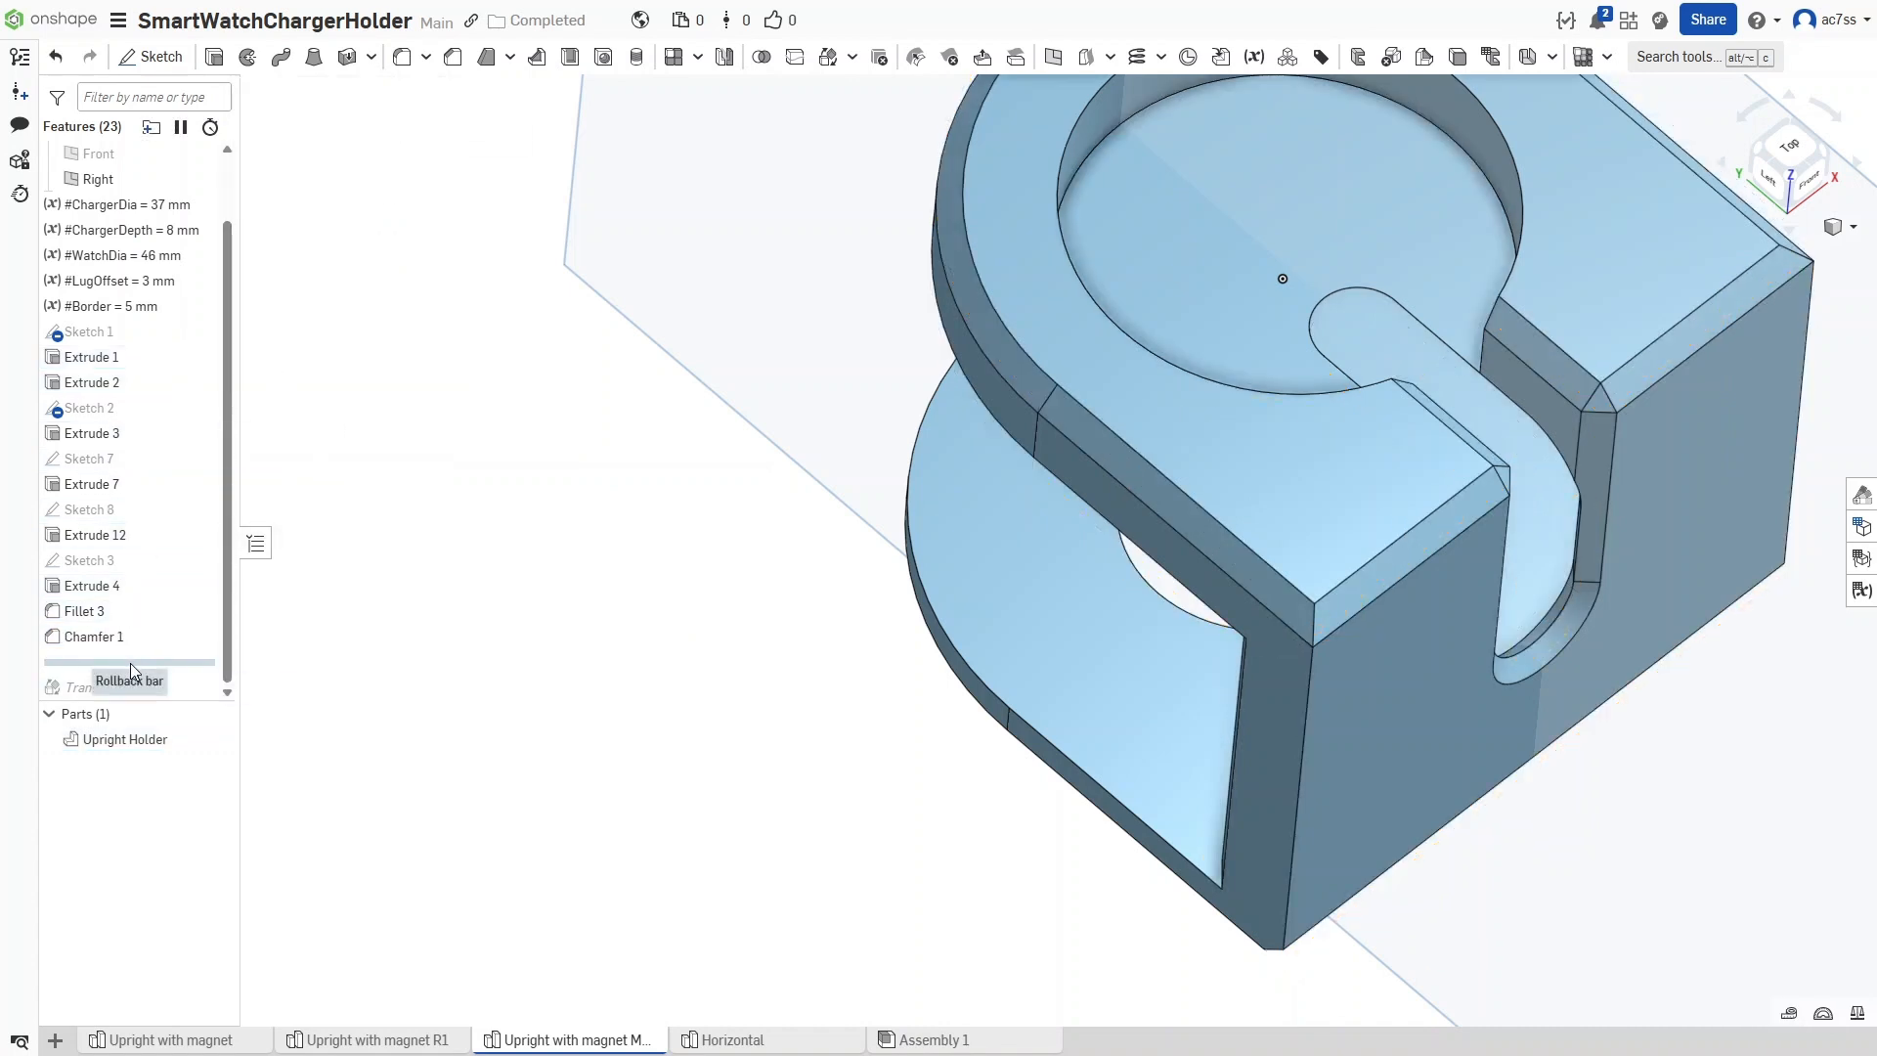
Roll the feature history forward past Transform 1, fit the whole holder in view and open the transform for editing
drag(131, 670, 225, 690)
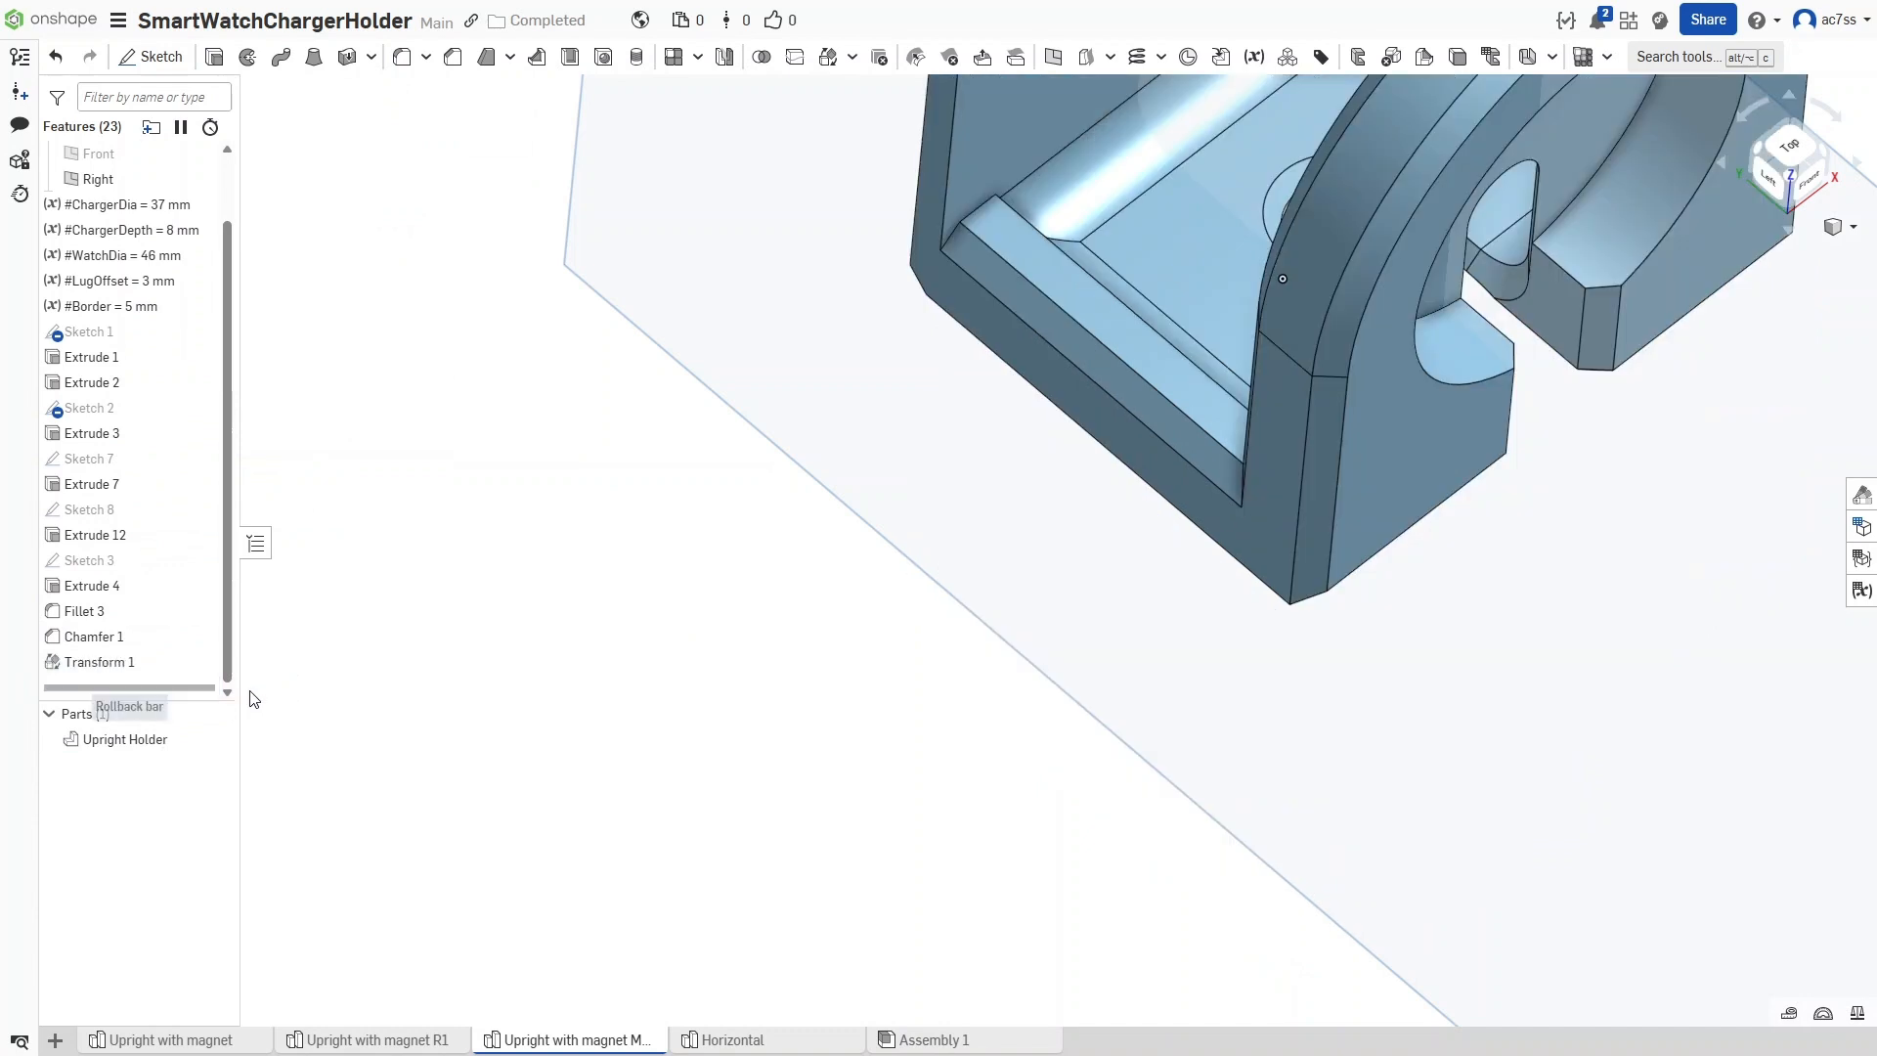
key(f)
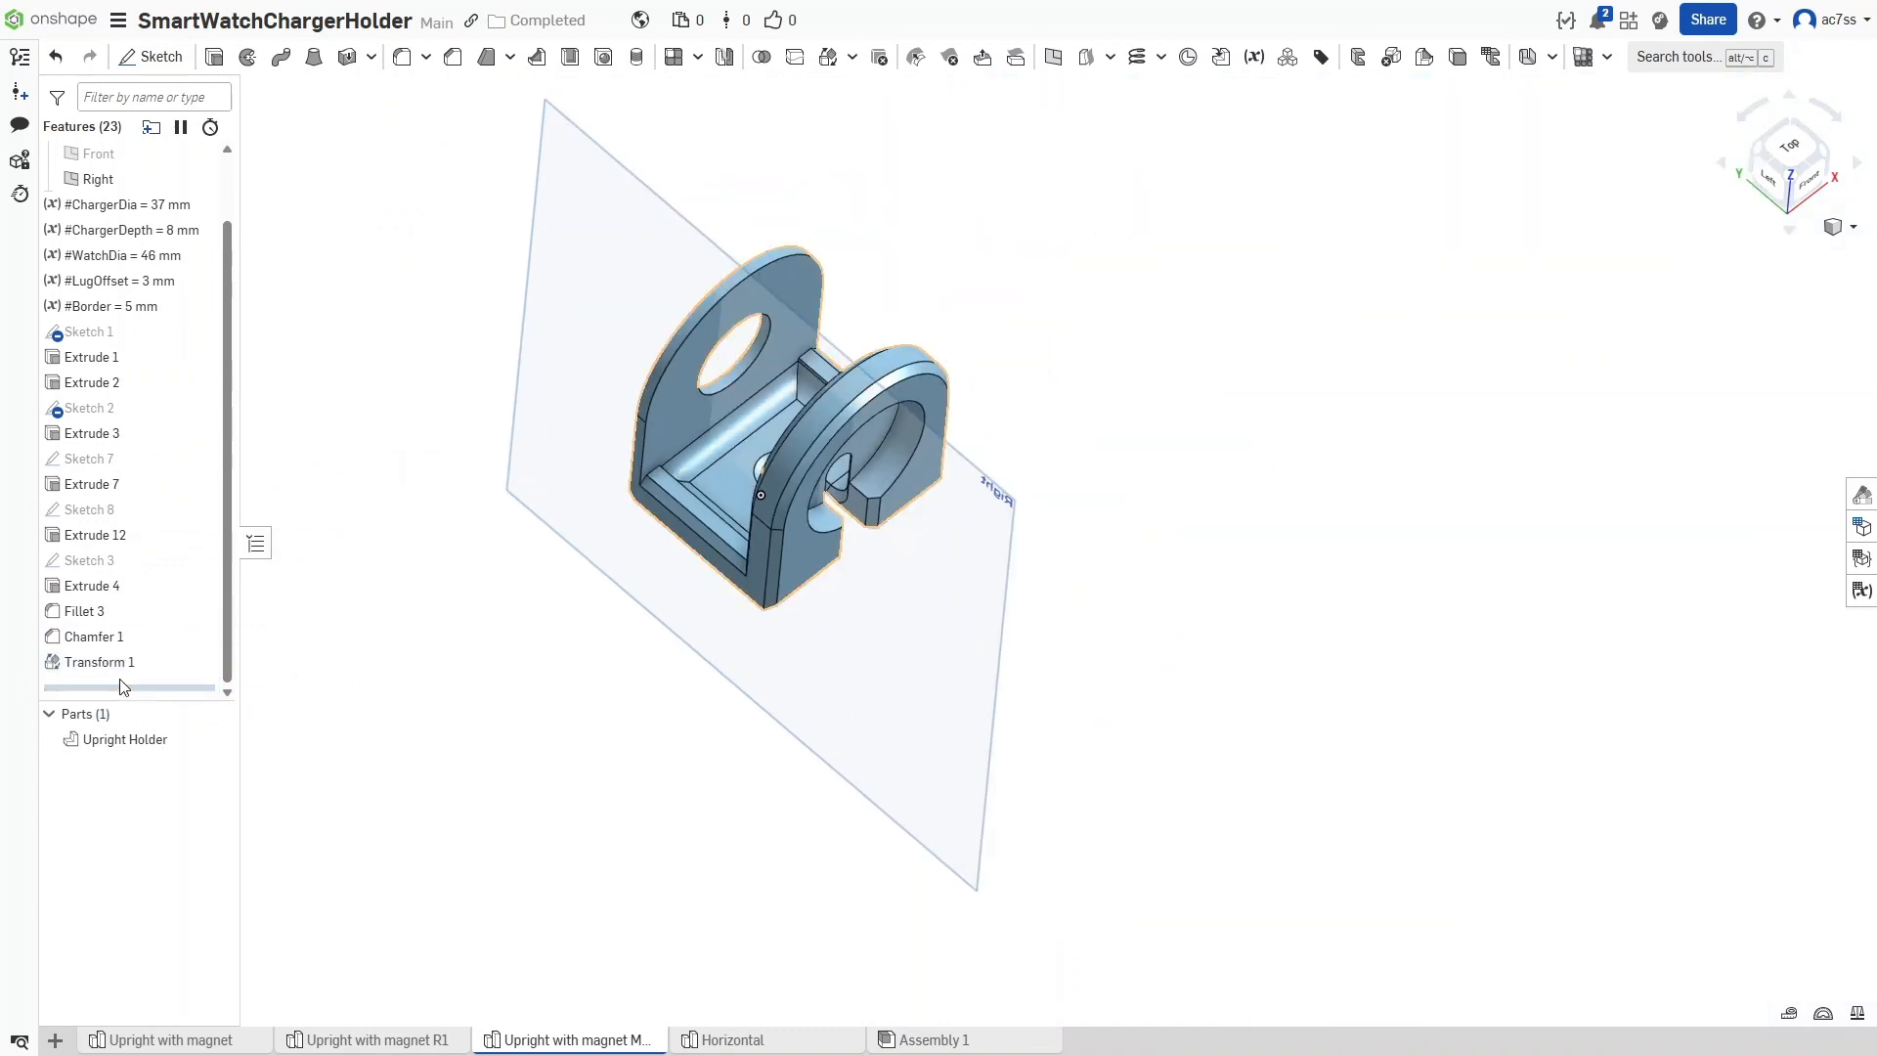
double_click(100, 662)
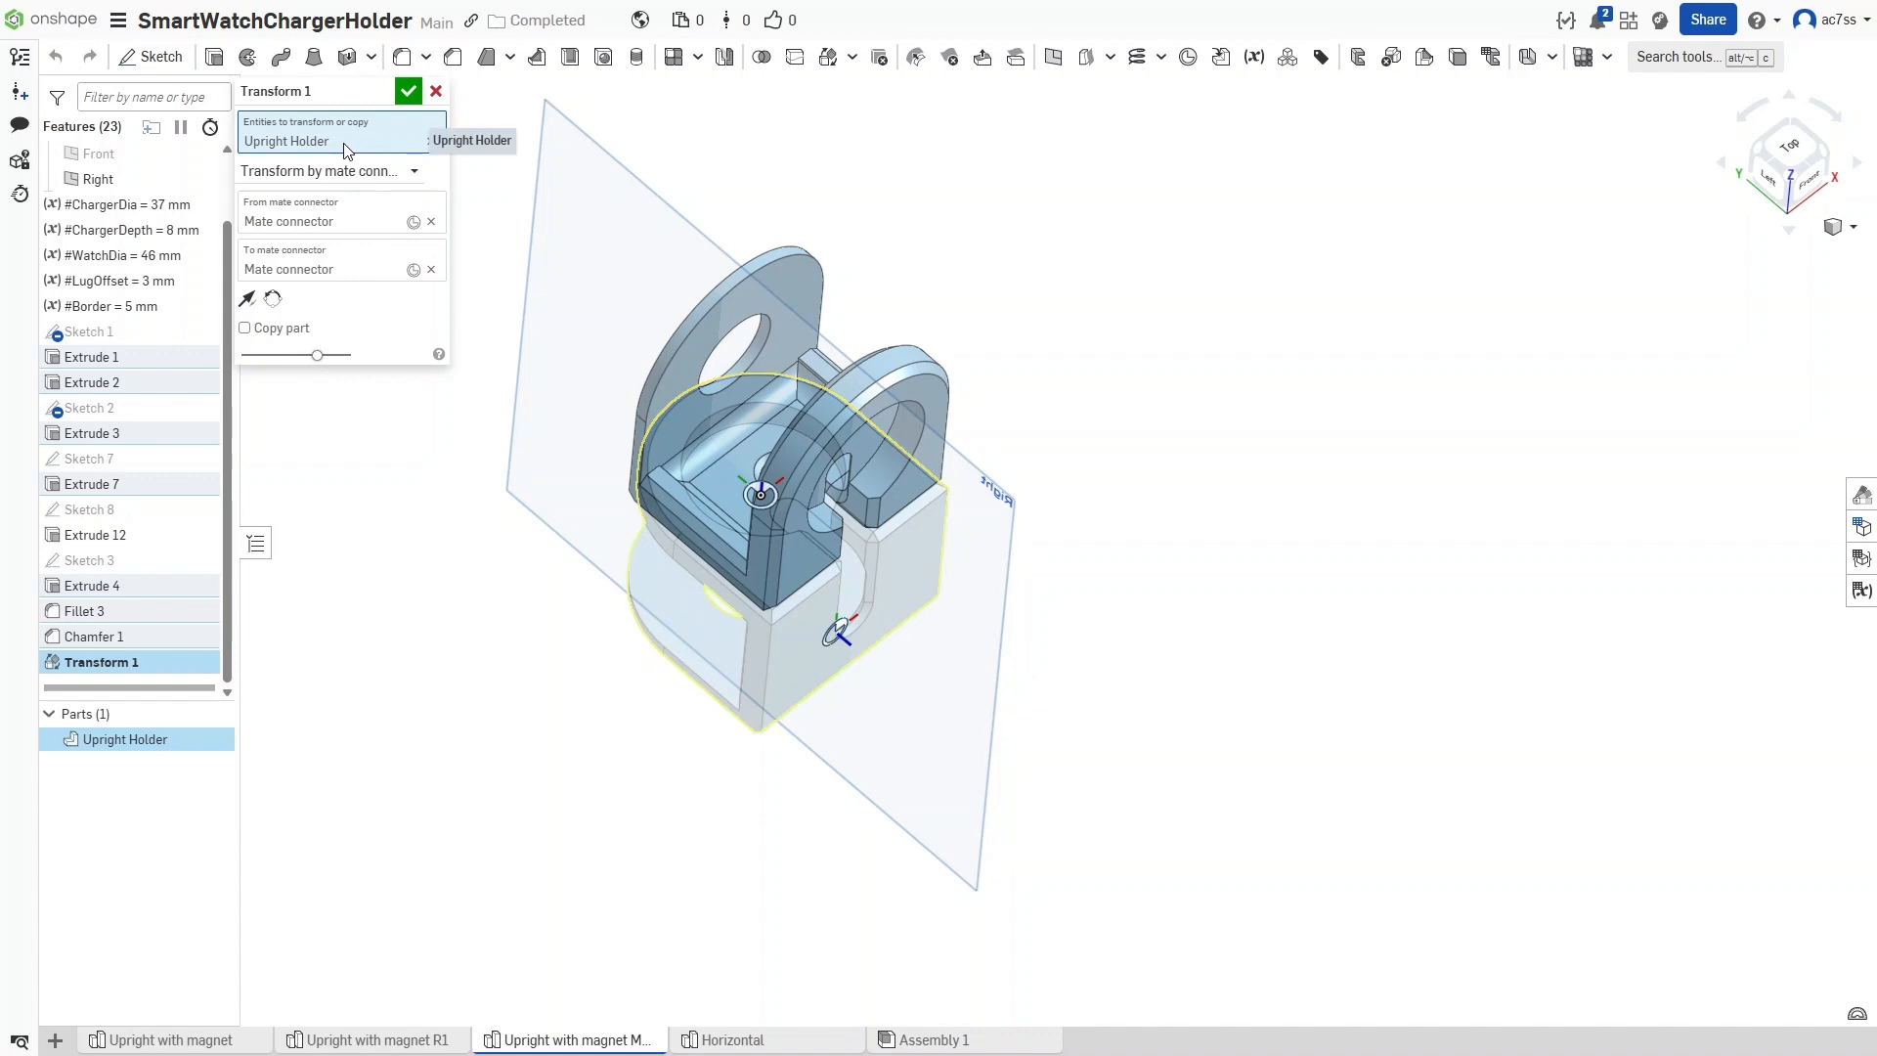
Clear the destination mate connector from Transform 1, keeping the Upright Holder and the source mate connector selected
right_drag(473, 712, 495, 466)
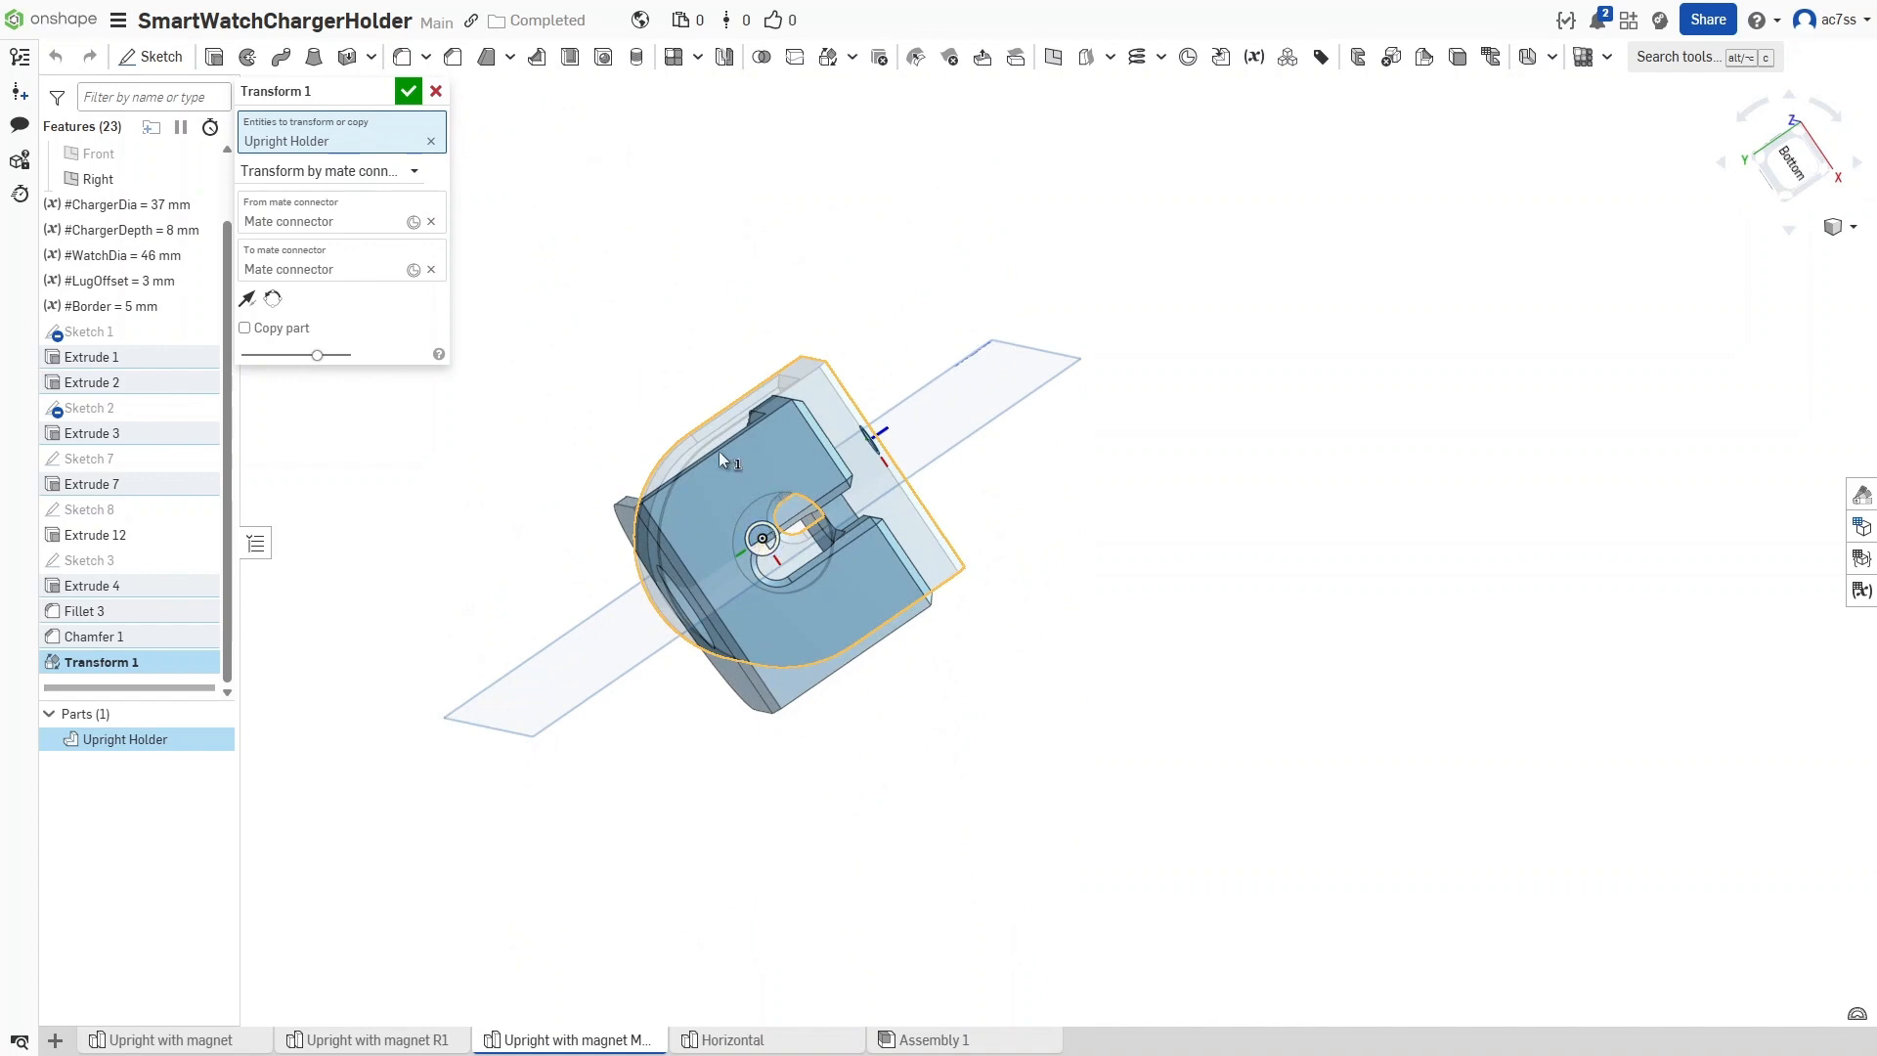
click(435, 278)
click(431, 270)
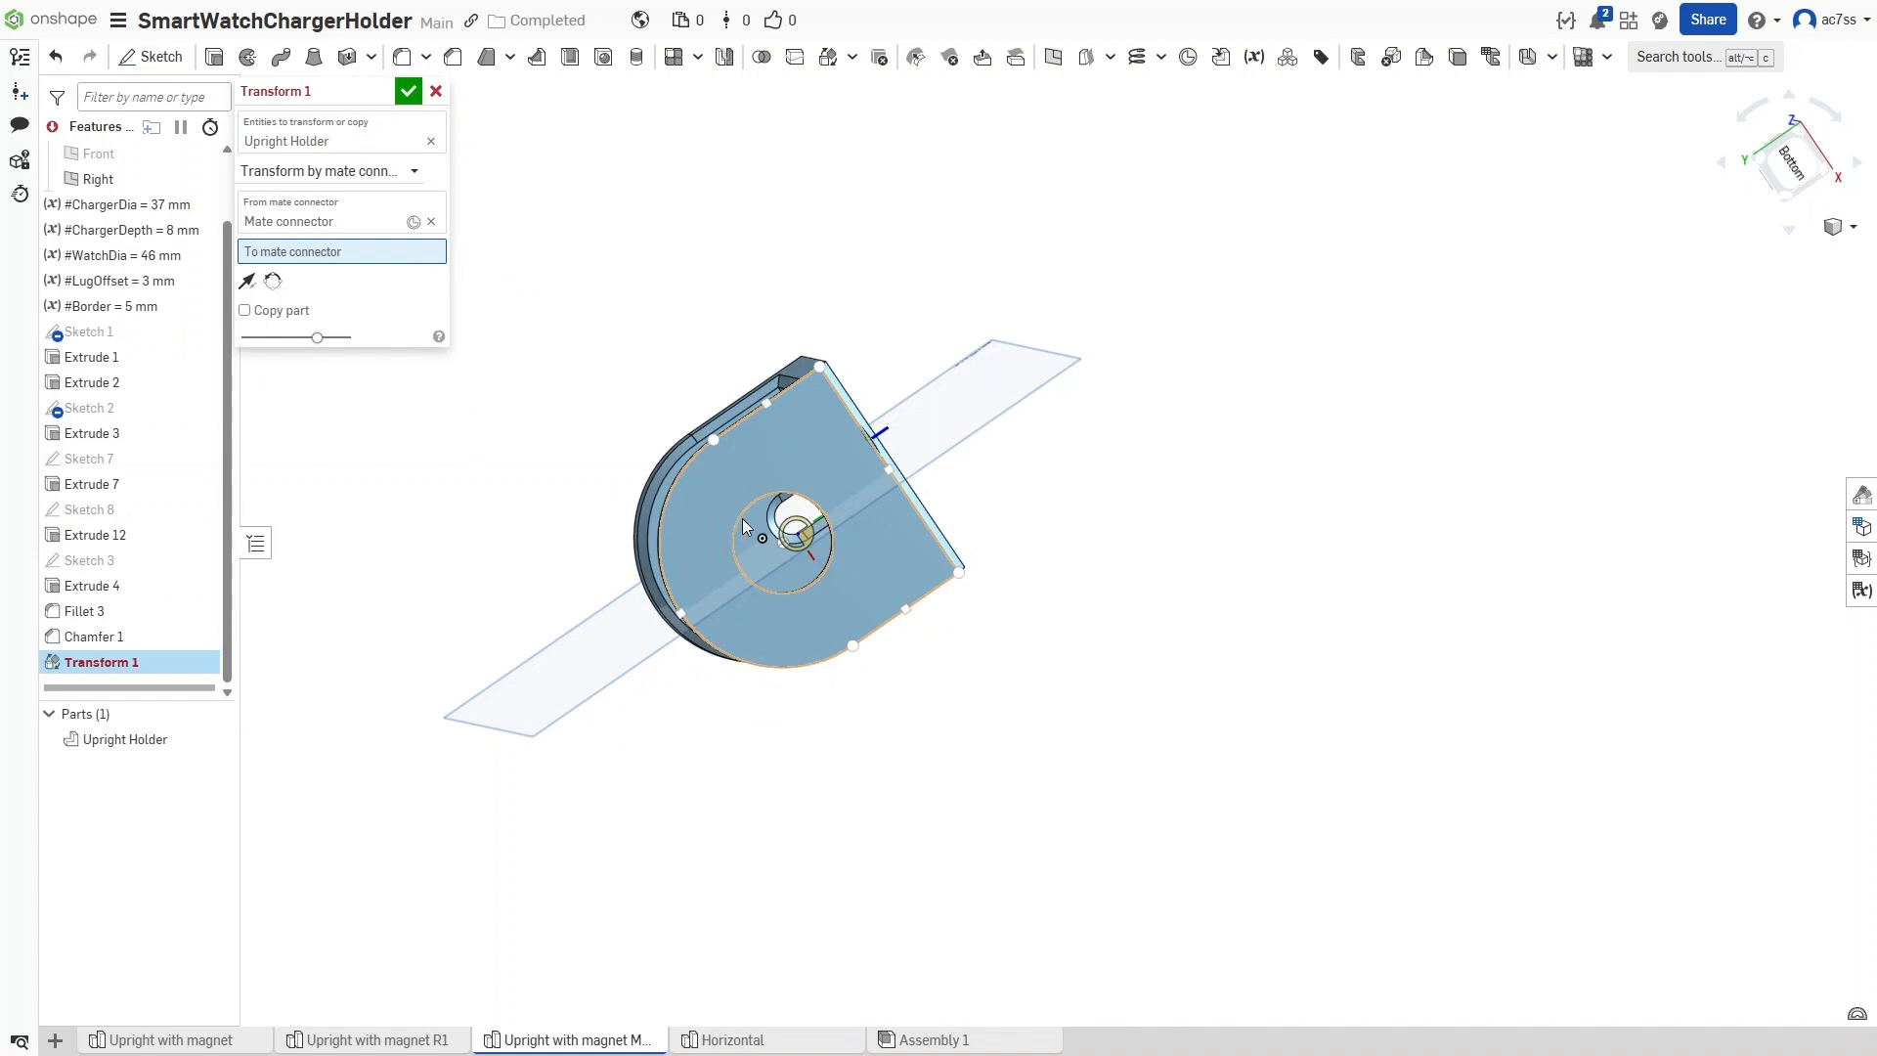
Hide the Upright Holder part and show the Front and Top default planes
right_drag(674, 725, 666, 799)
right_drag(758, 718, 792, 779)
right_drag(984, 599, 999, 676)
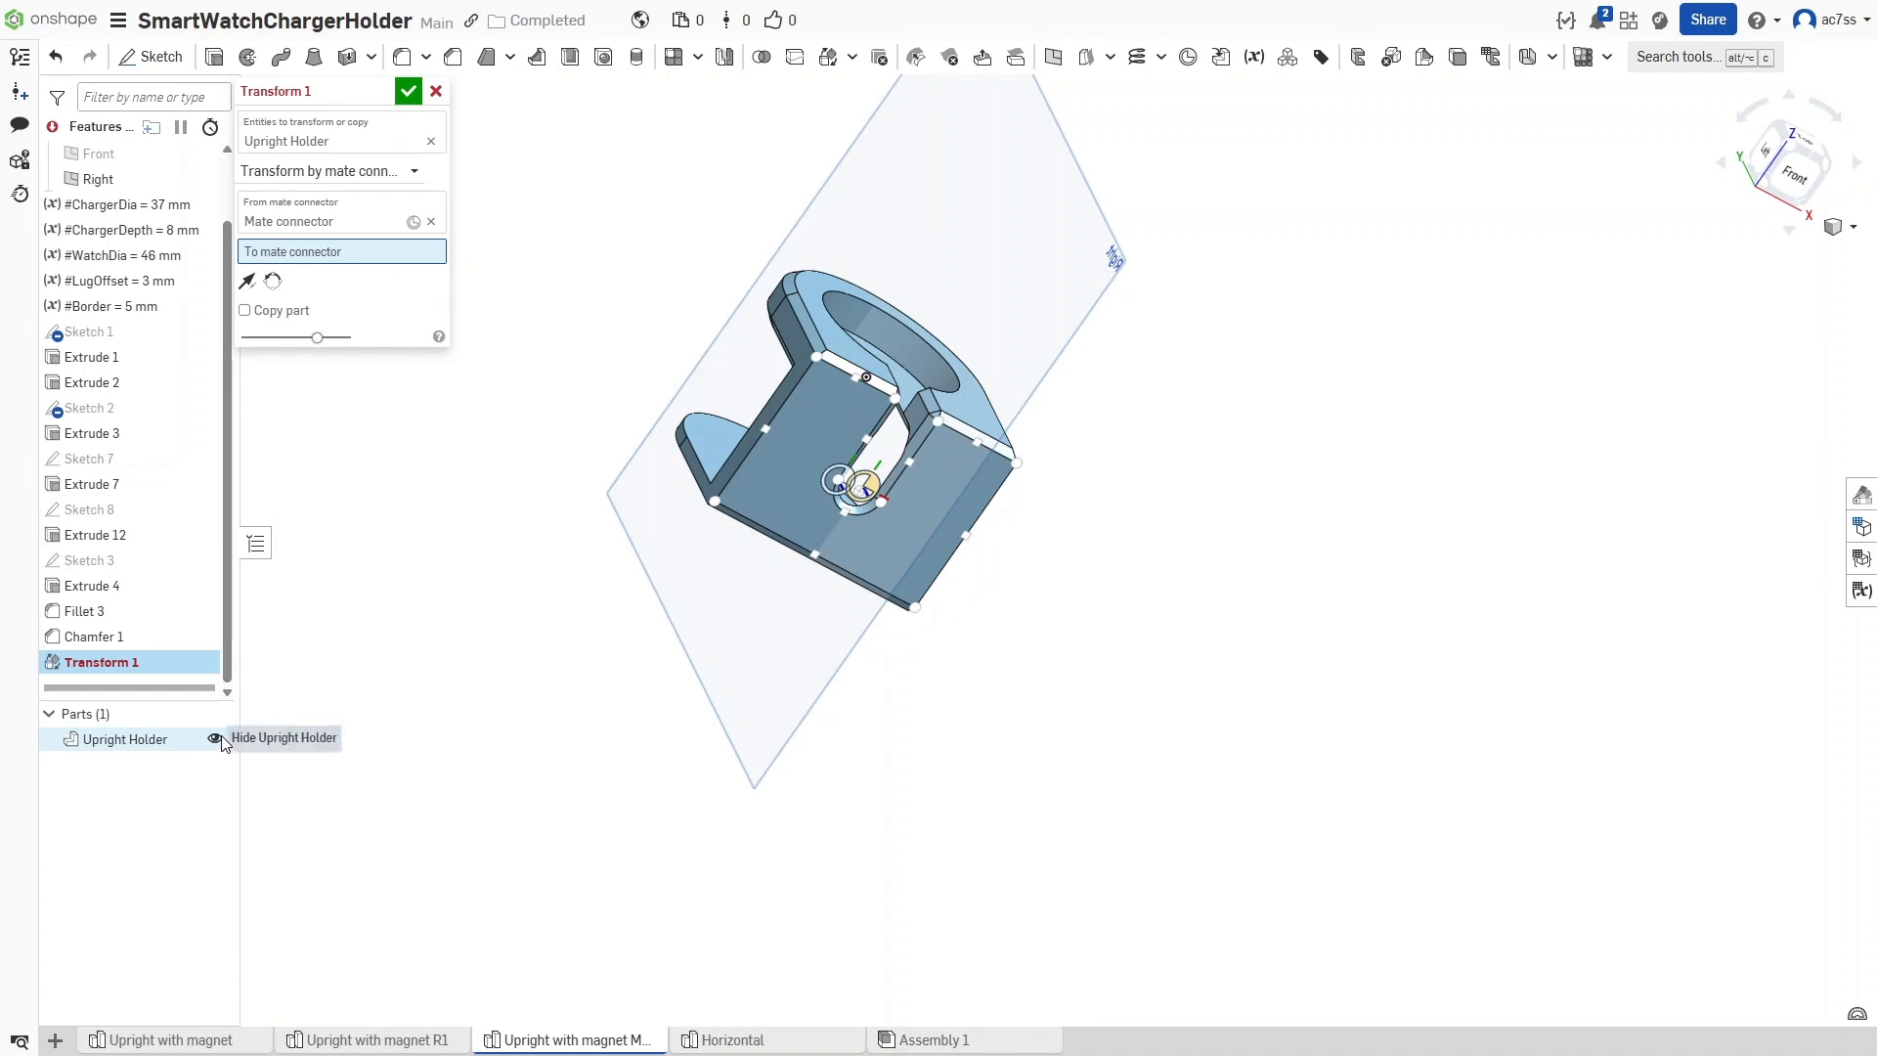
click(215, 740)
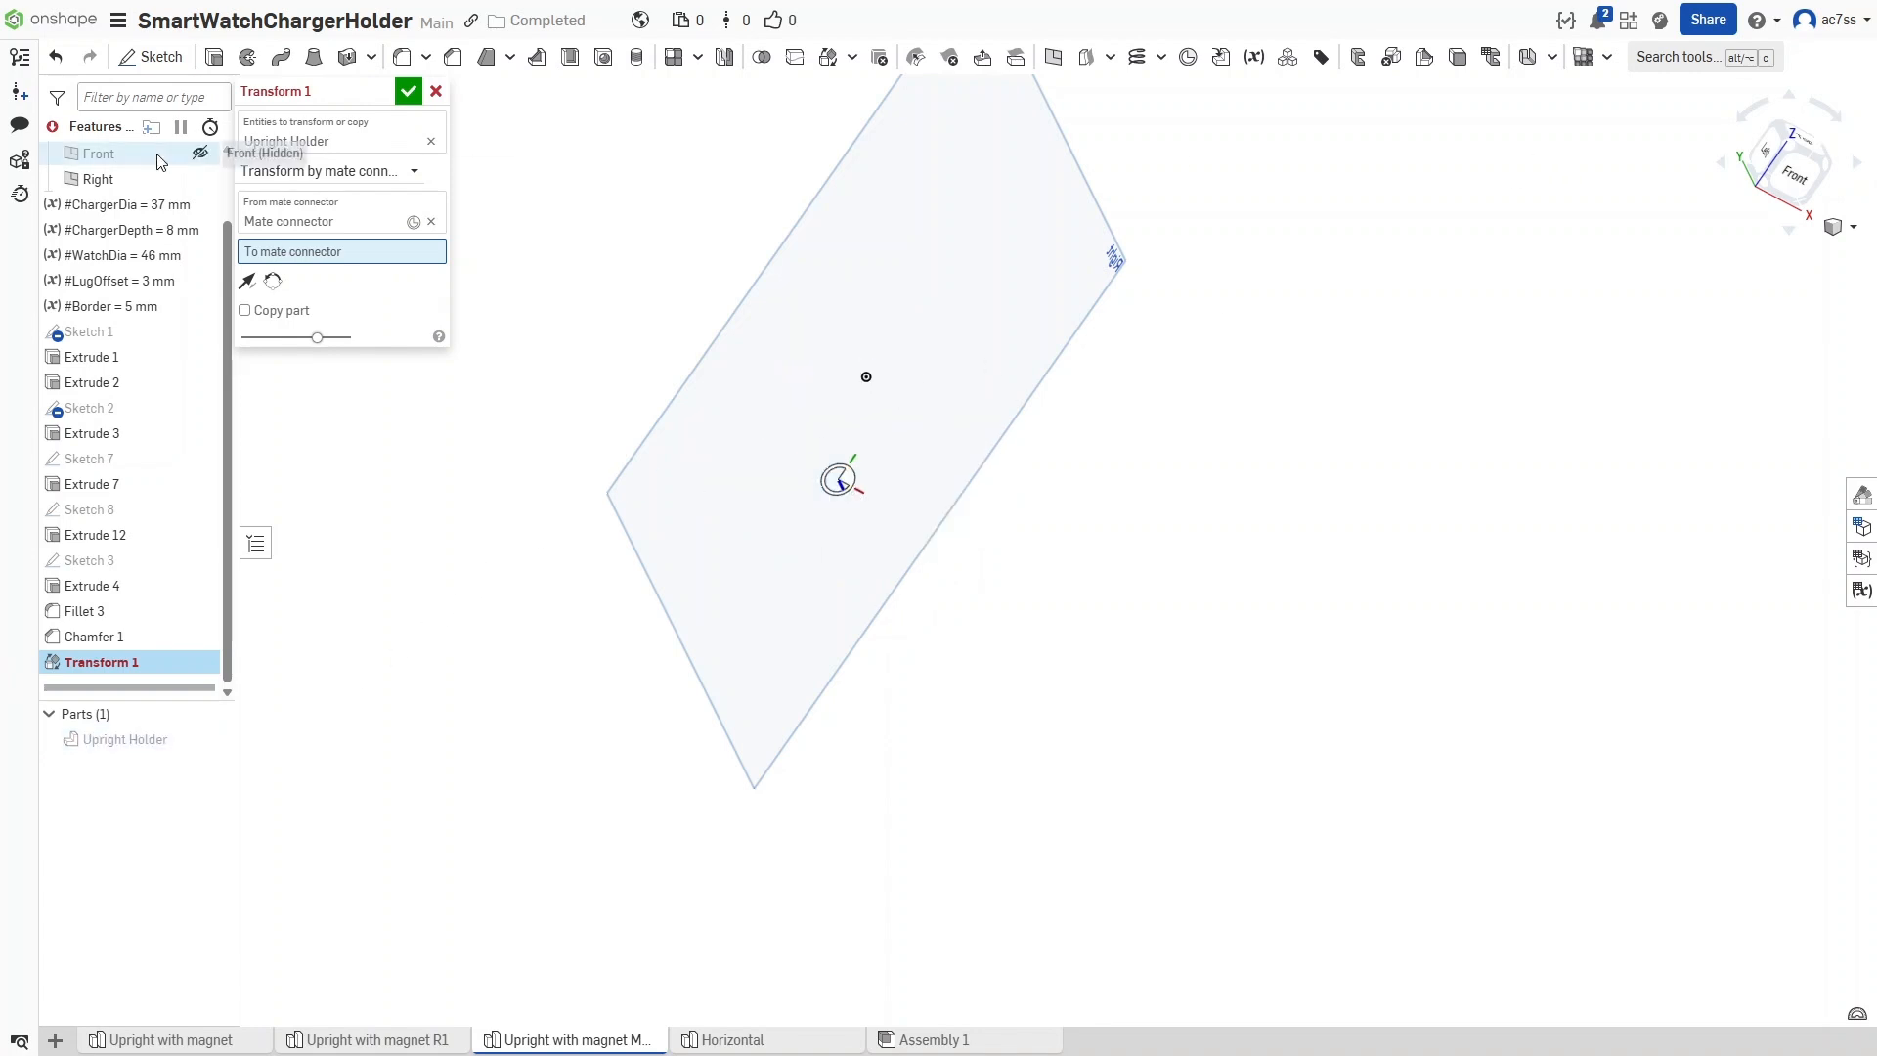
click(201, 153)
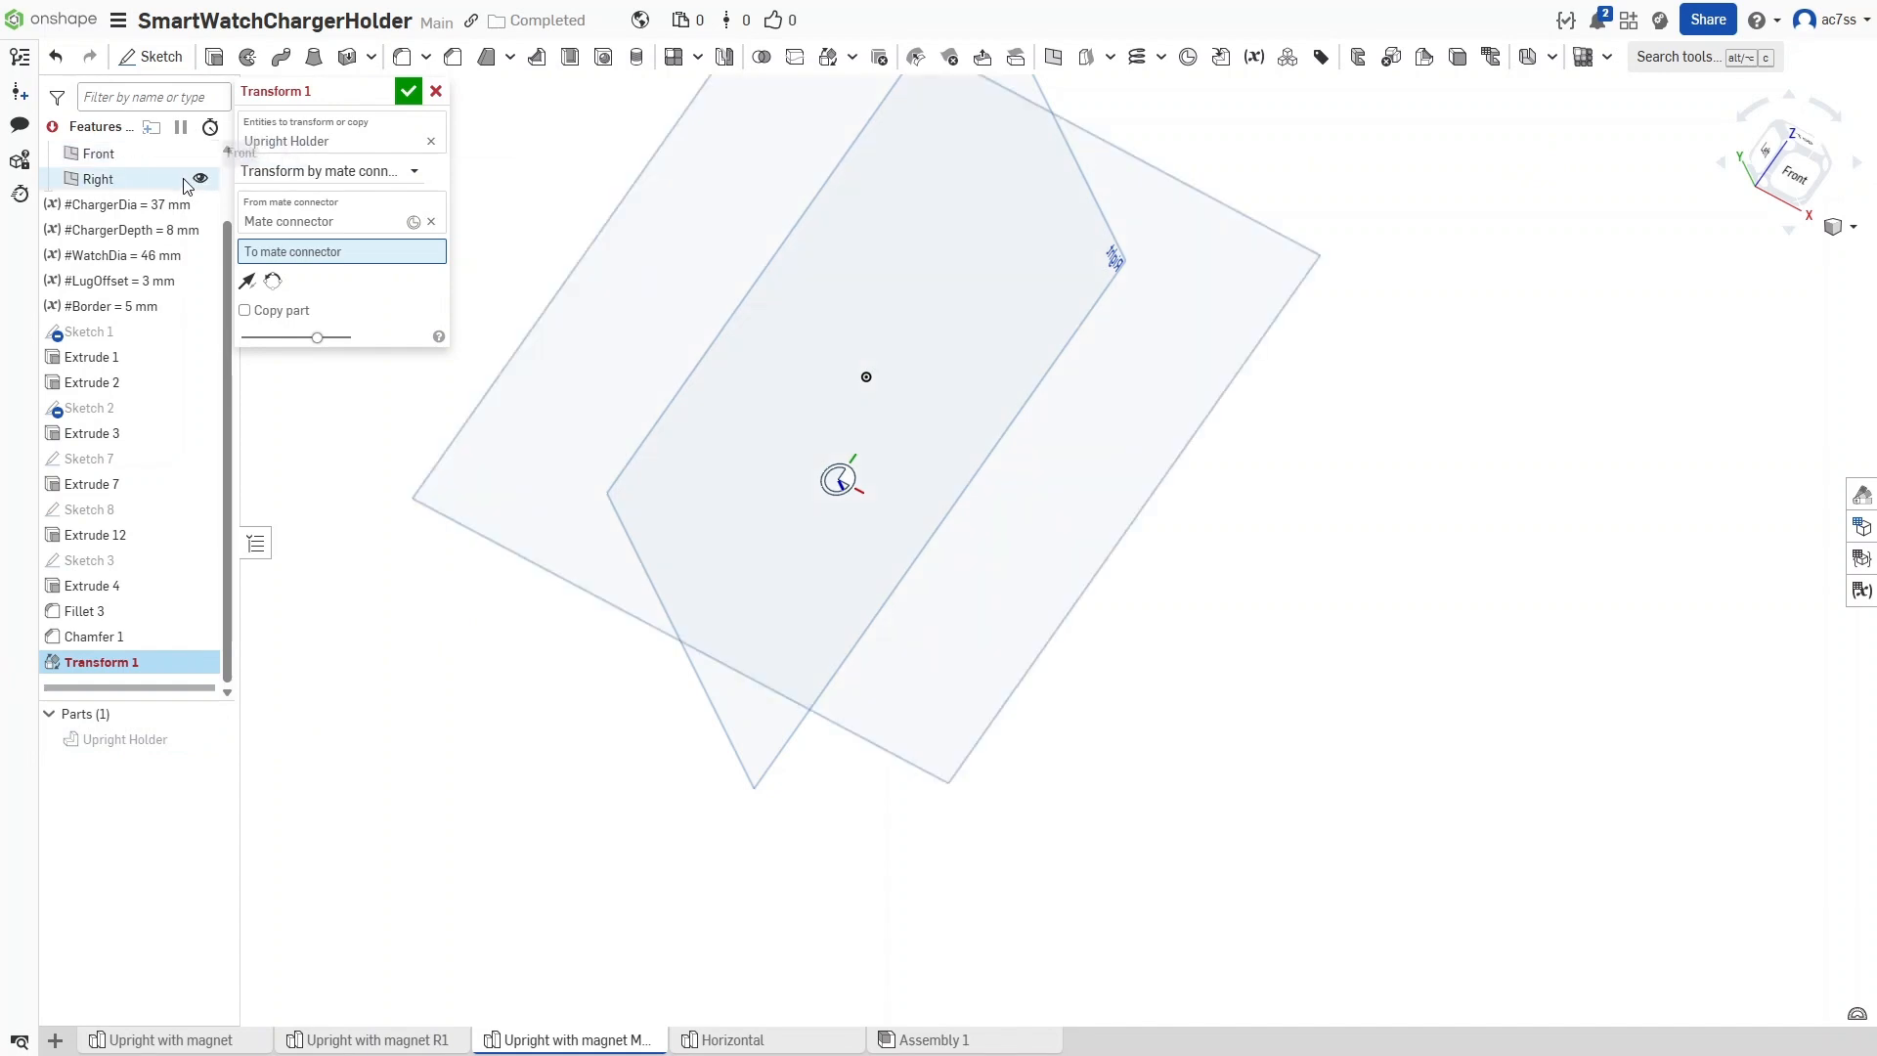
scroll(156, 176, up, 1)
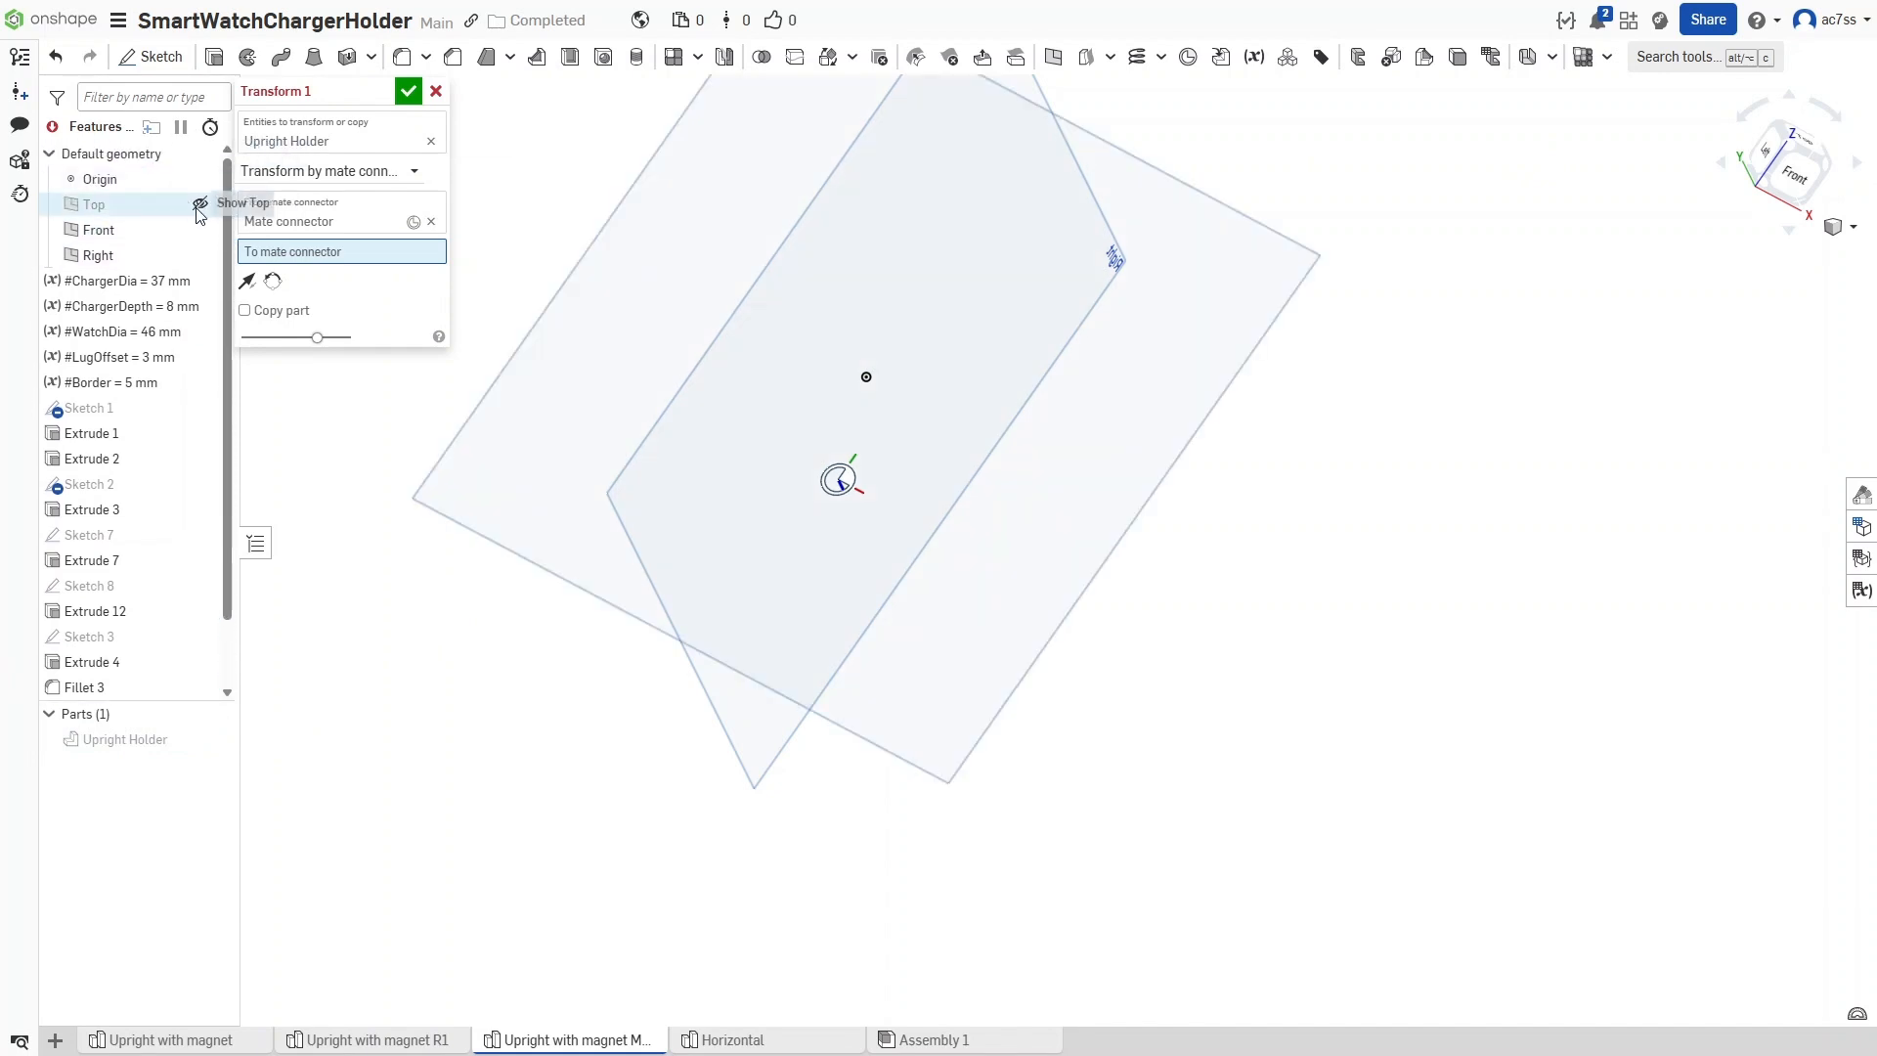
click(199, 205)
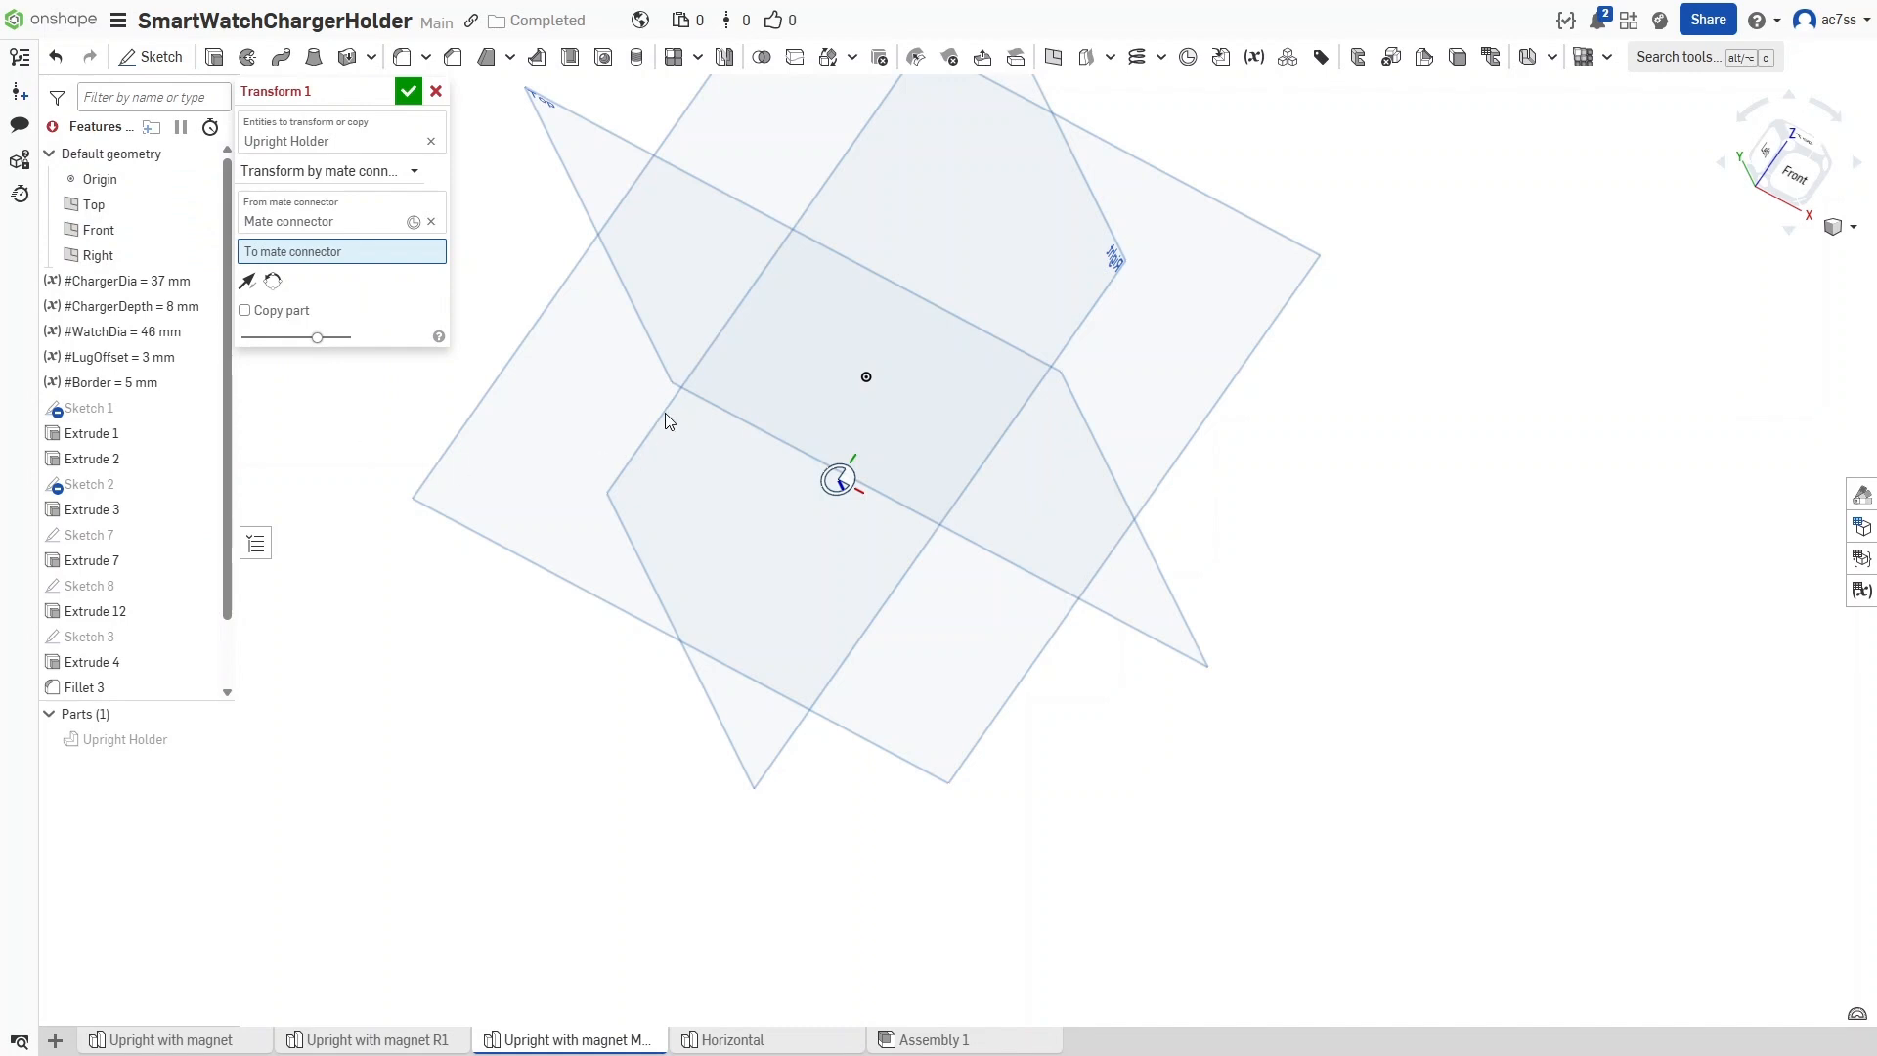
Set the origin as the transform's destination mate connector and show the Upright Holder part again
click(867, 382)
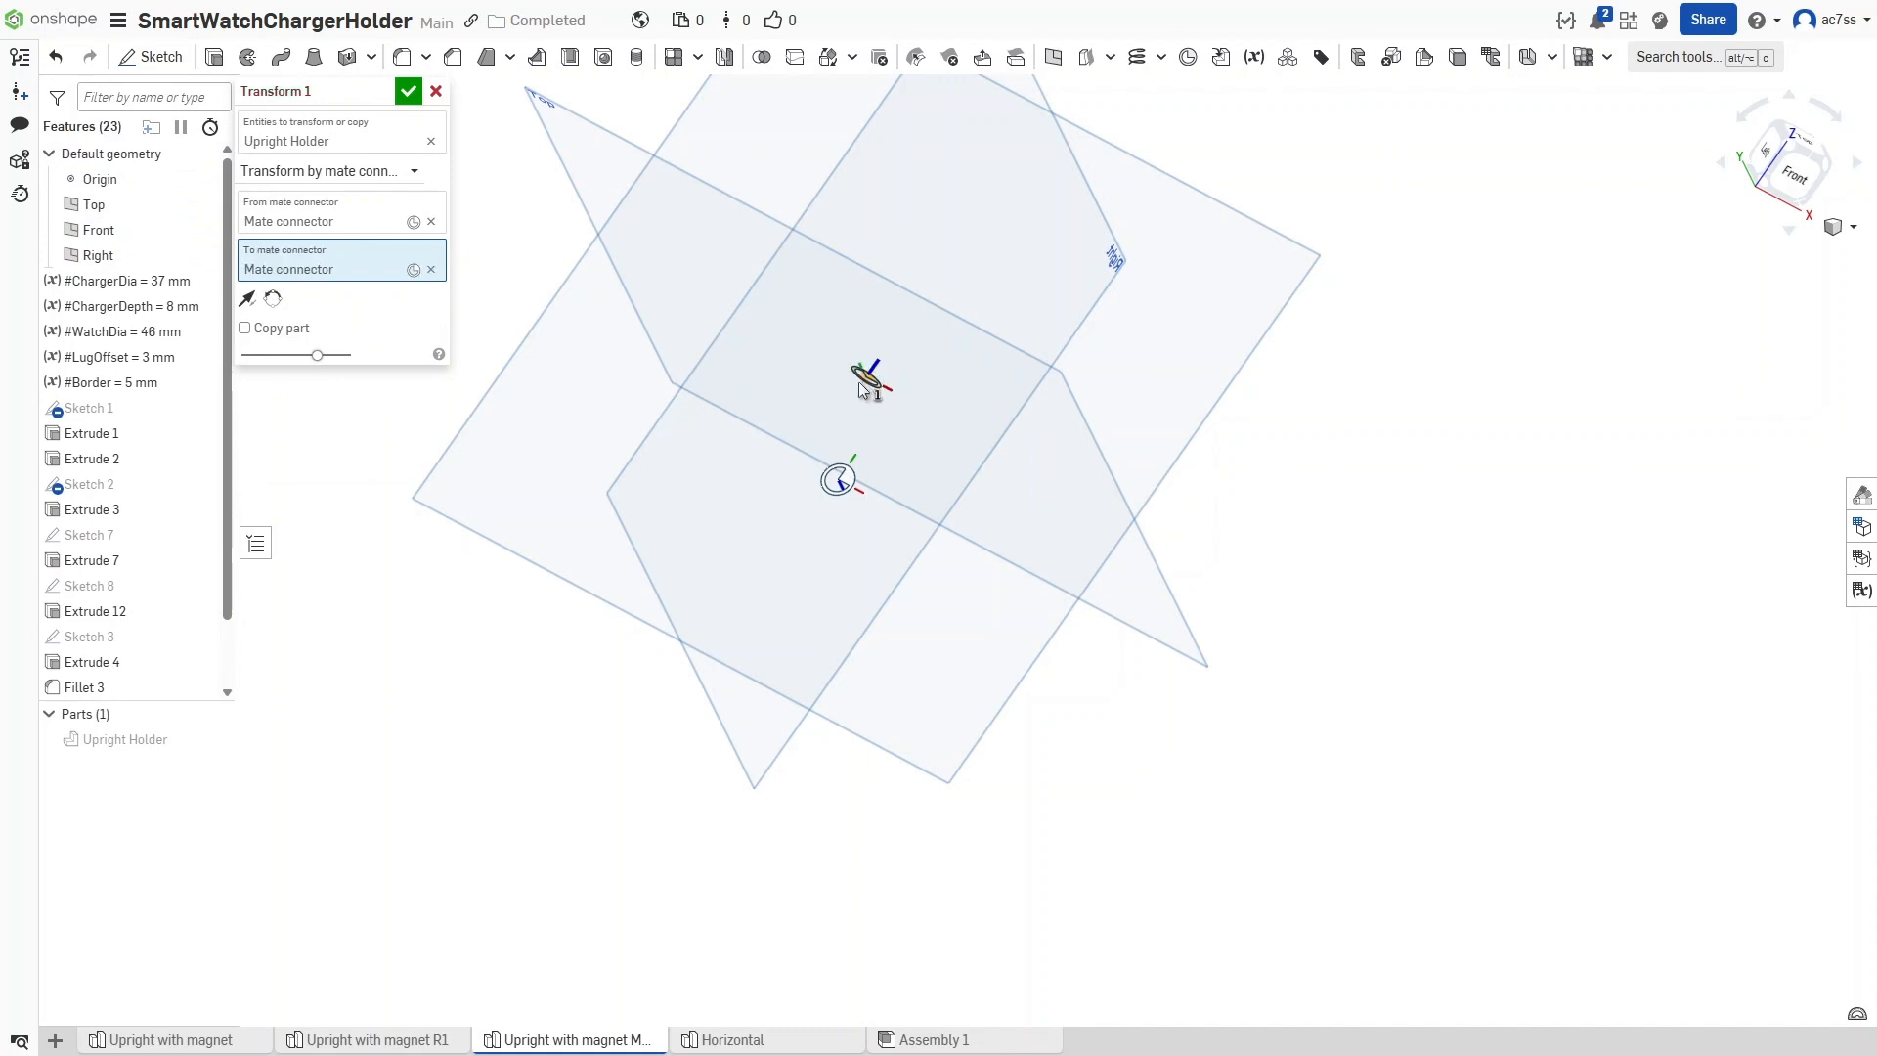
click(213, 740)
right_drag(397, 763, 276, 815)
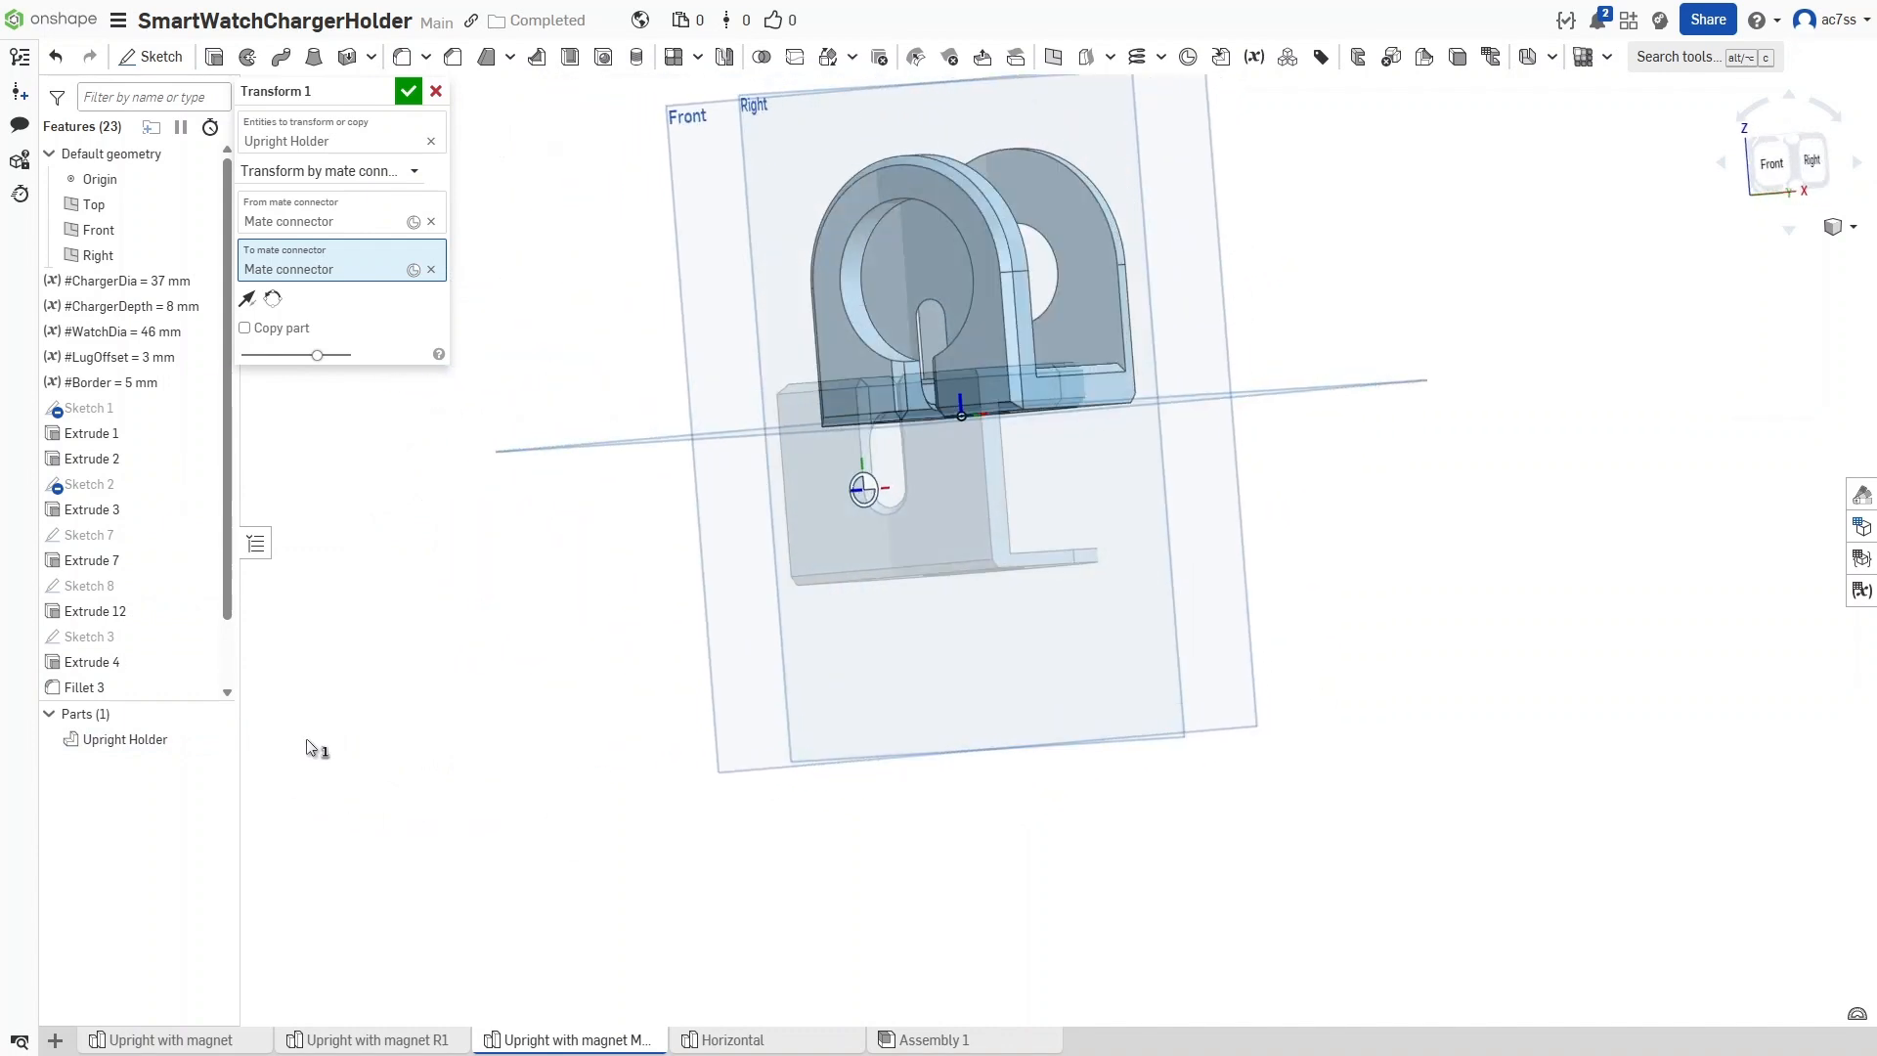
Flip the transform's primary axis, flip it back to stand the holder upright, and accept Transform 1
click(249, 300)
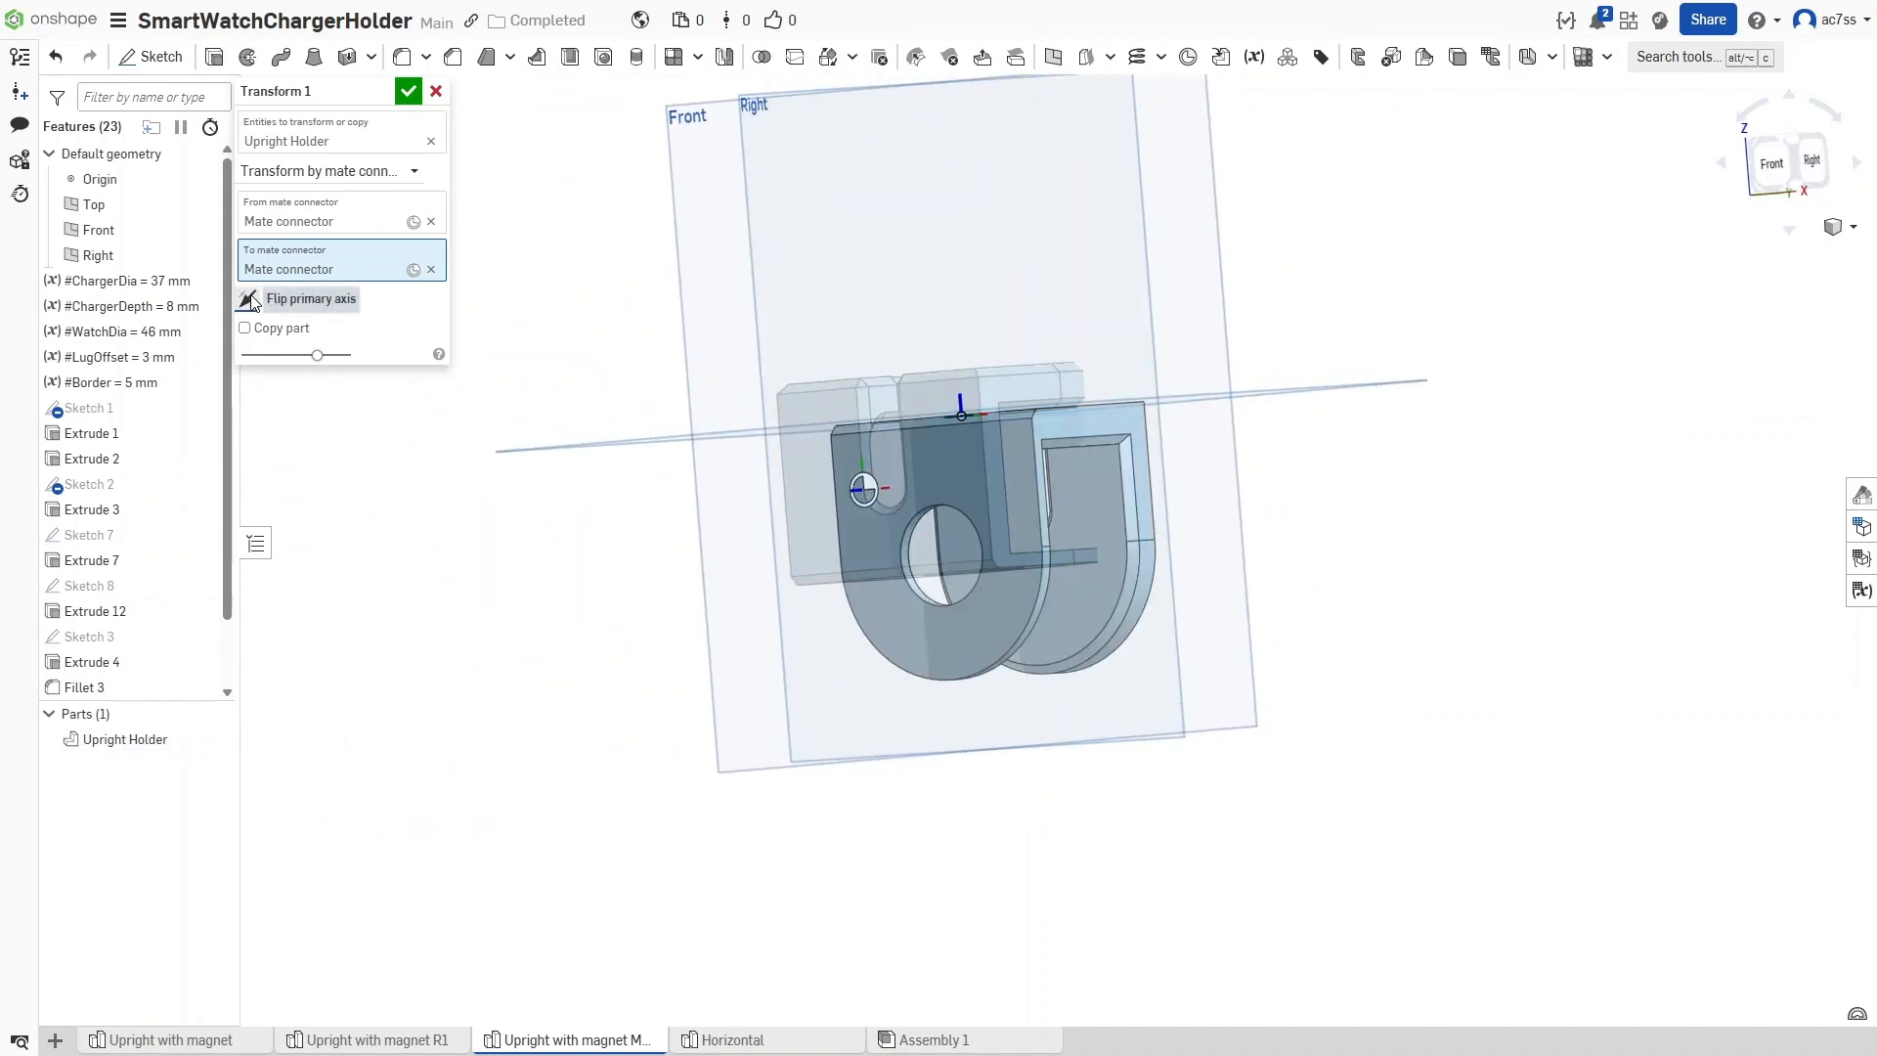
click(248, 302)
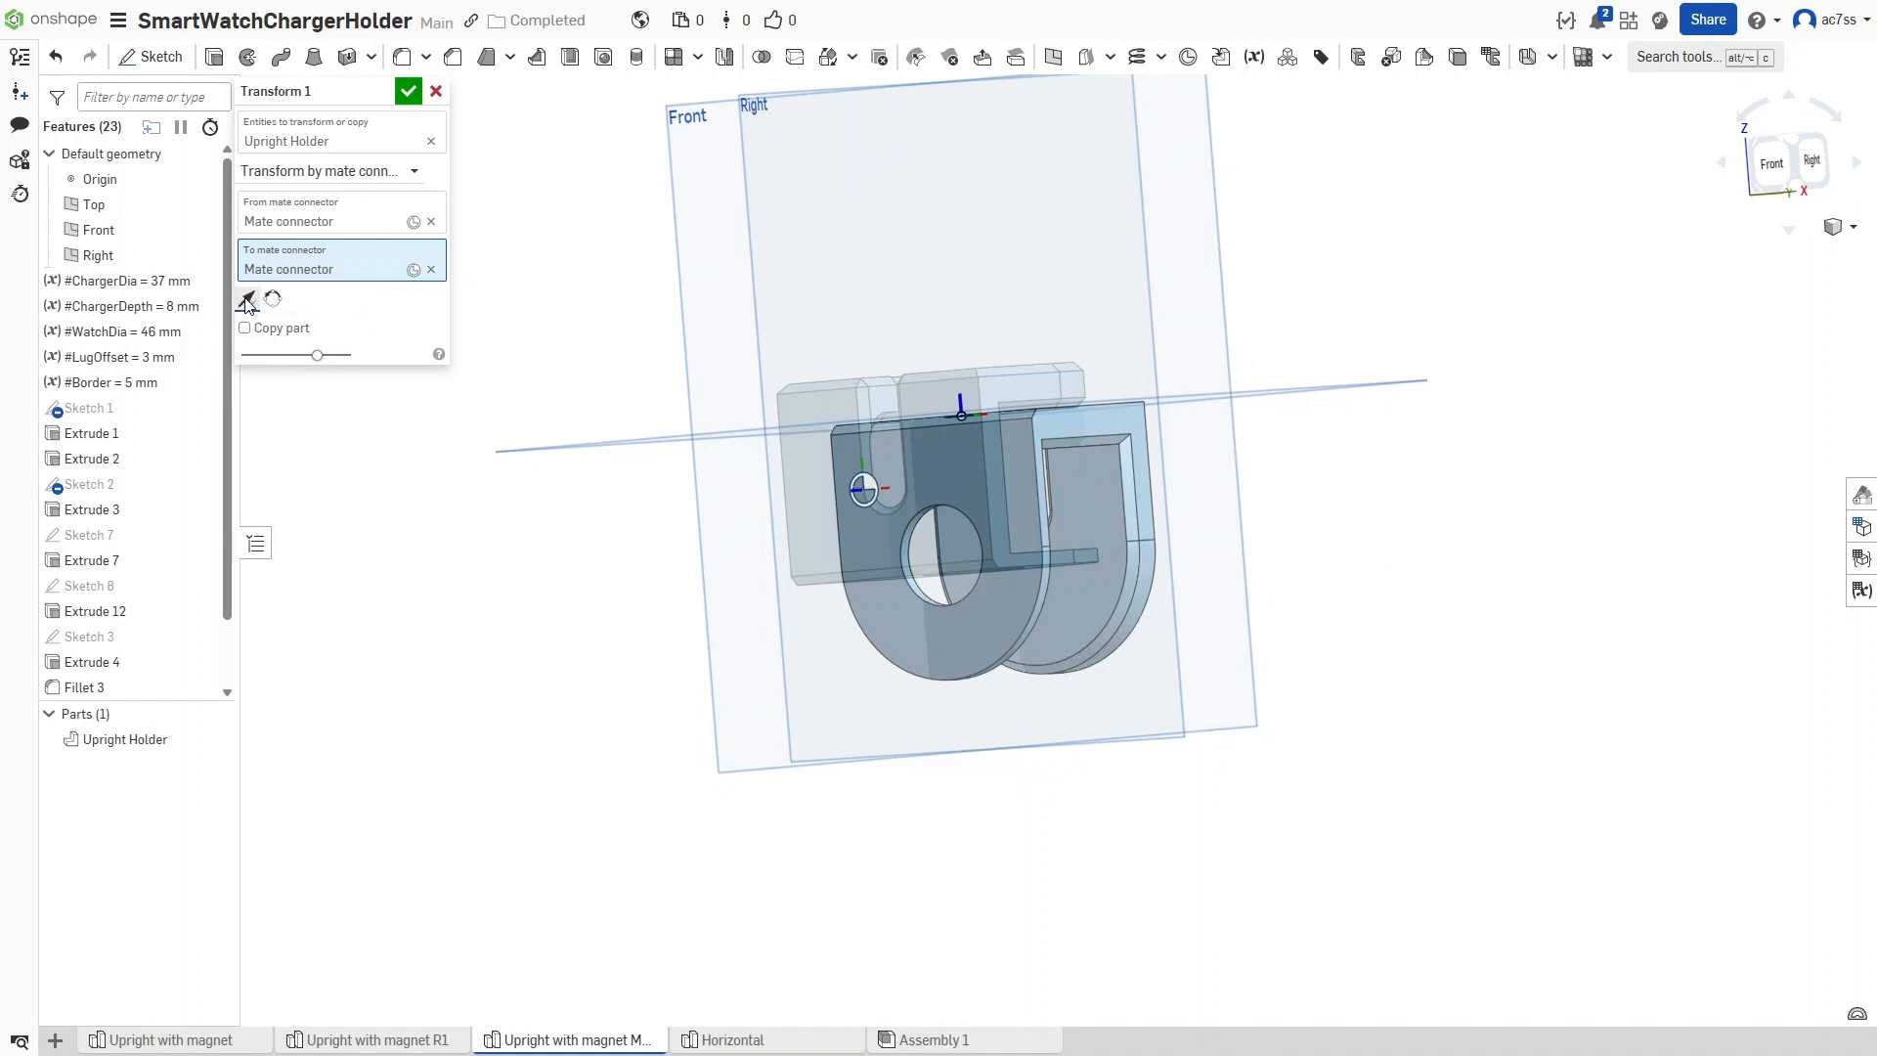
right_drag(433, 460, 372, 472)
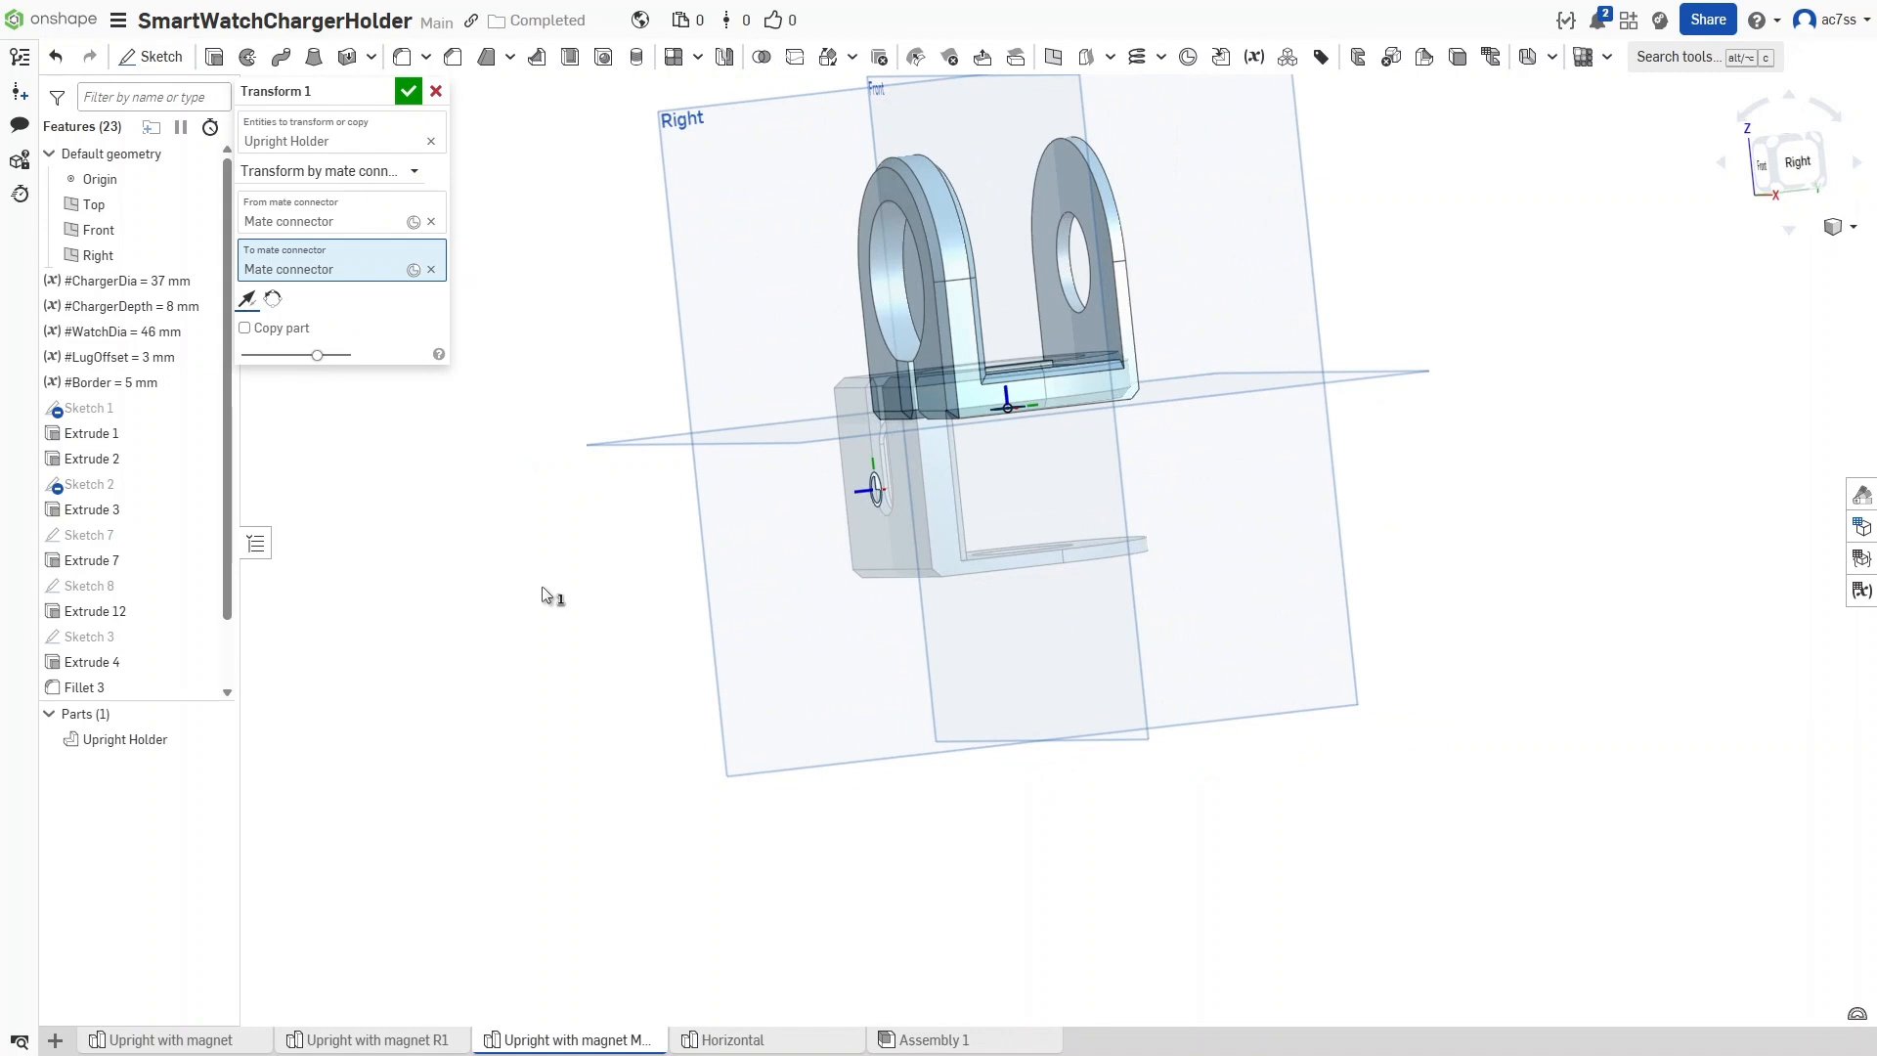
mouse_move(546, 595)
right_down()
mouse_move(473, 603)
mouse_move(423, 502)
right_up()
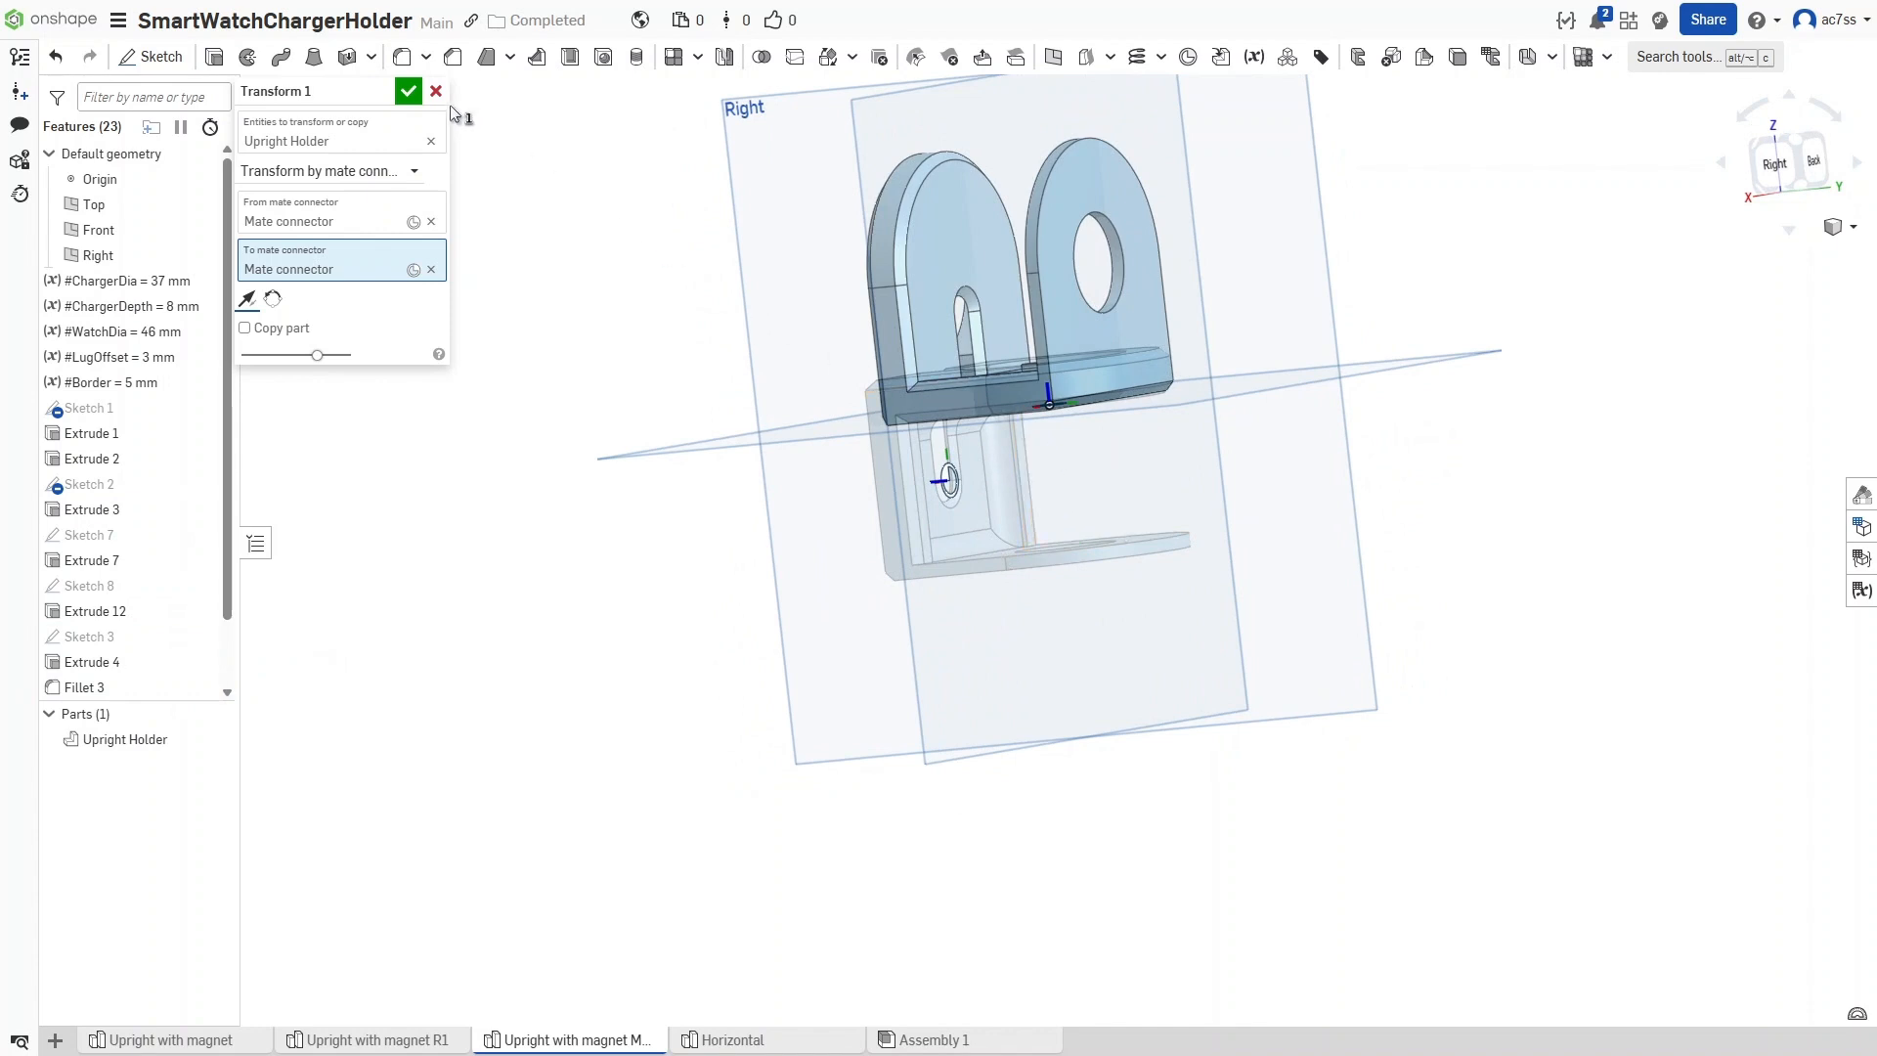
click(407, 92)
Examine the transformed holder from the back, front, underside and angled views against the default planes
right_drag(616, 407, 534, 418)
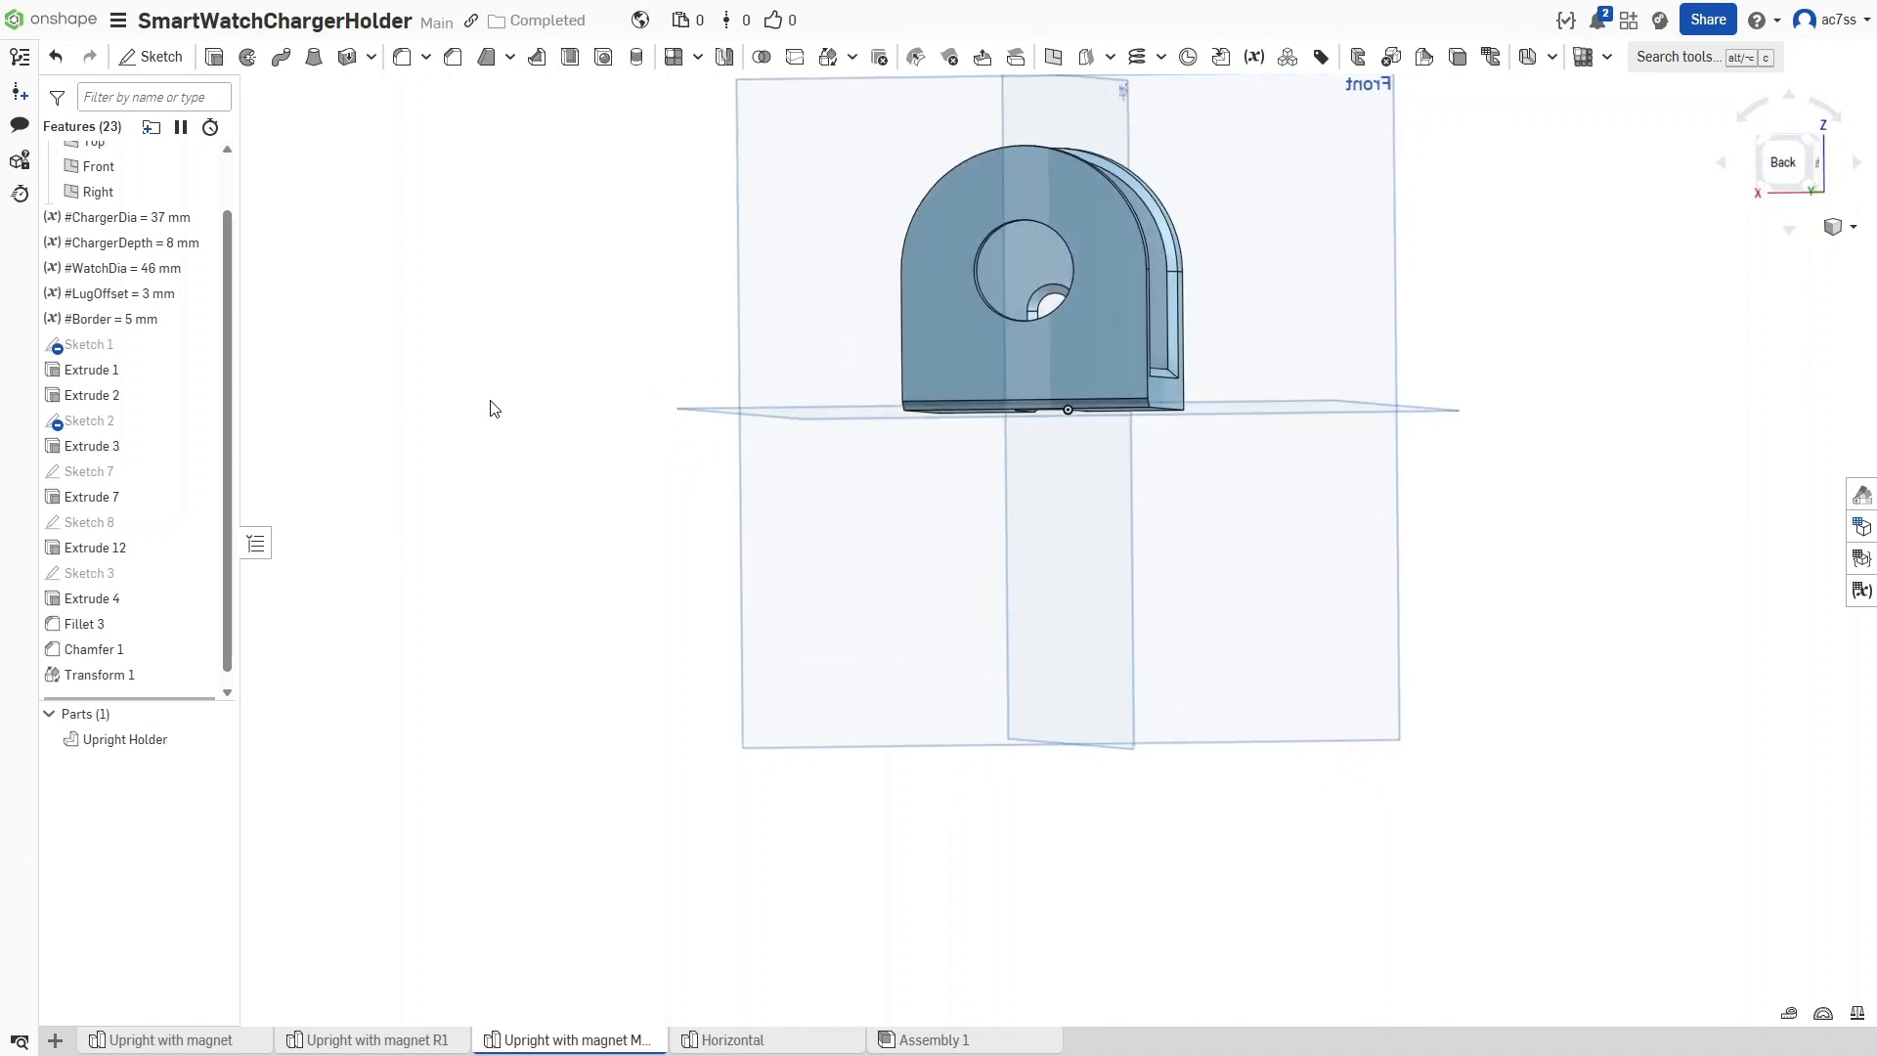
right_drag(491, 390, 414, 405)
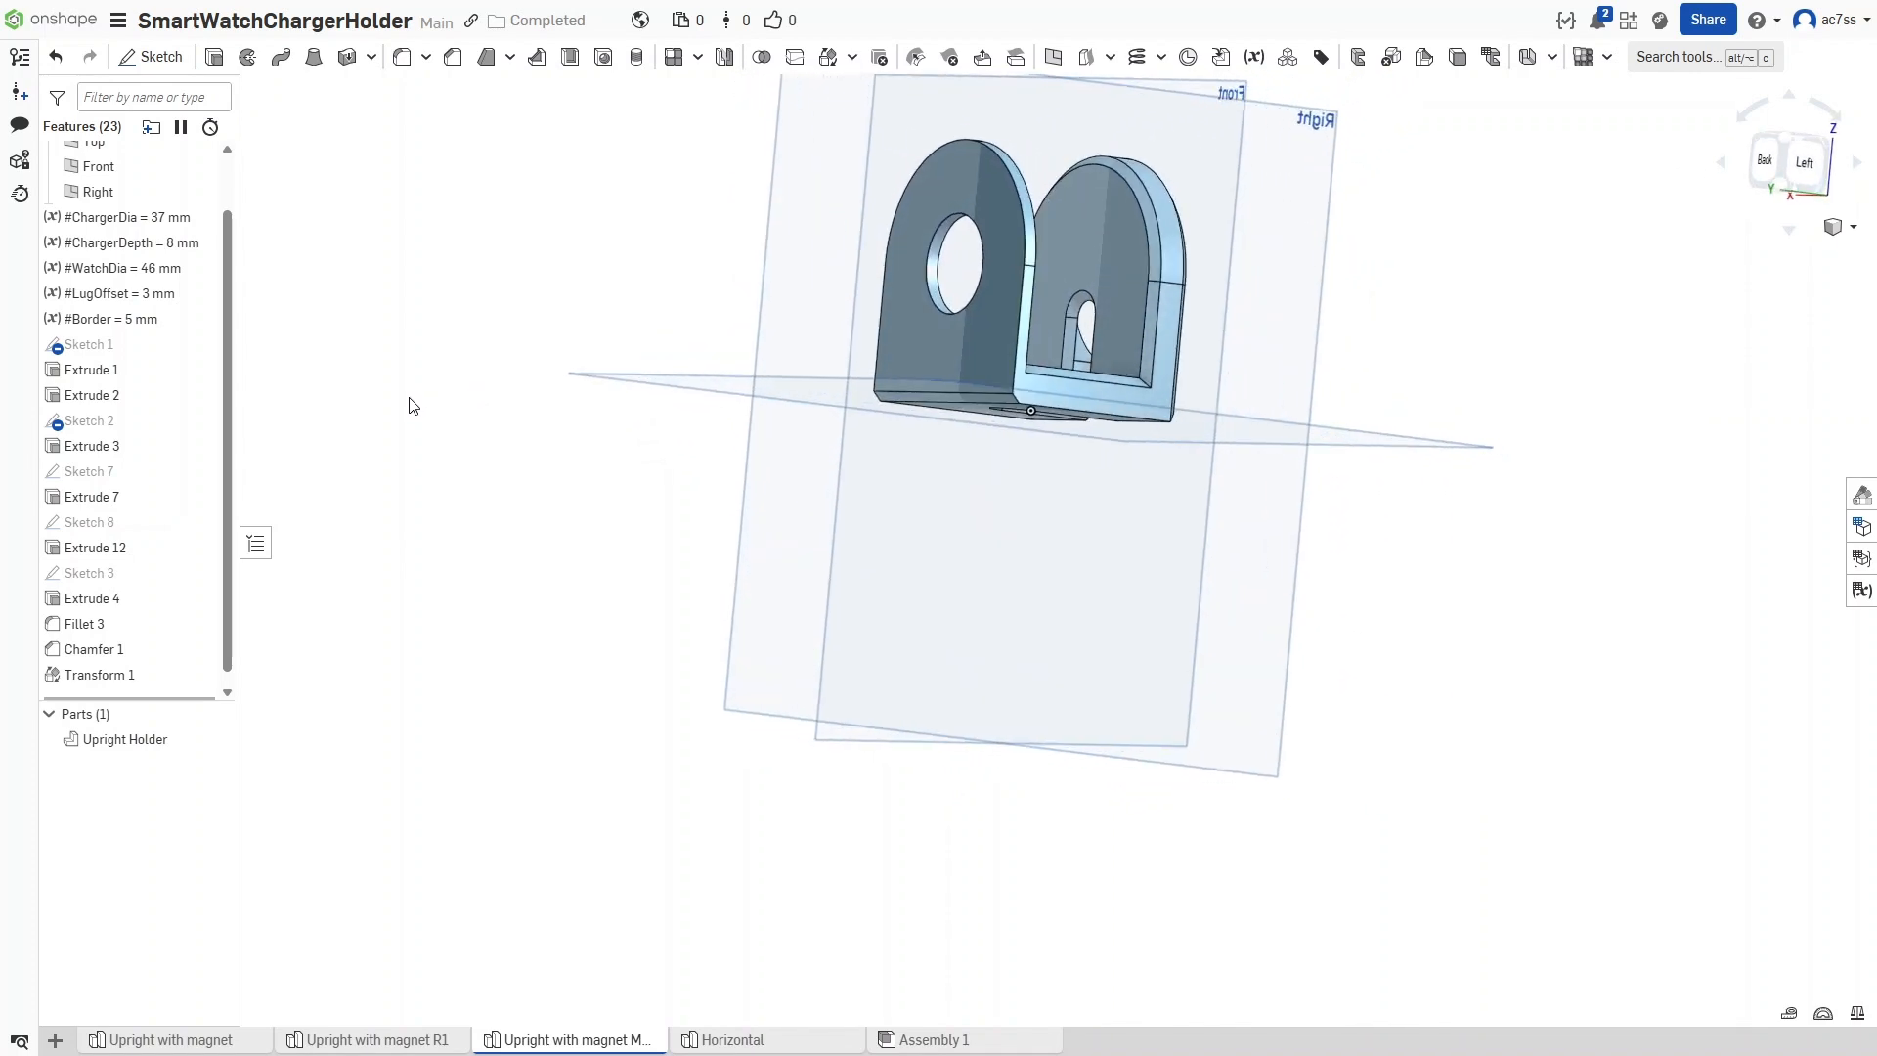
click(1791, 147)
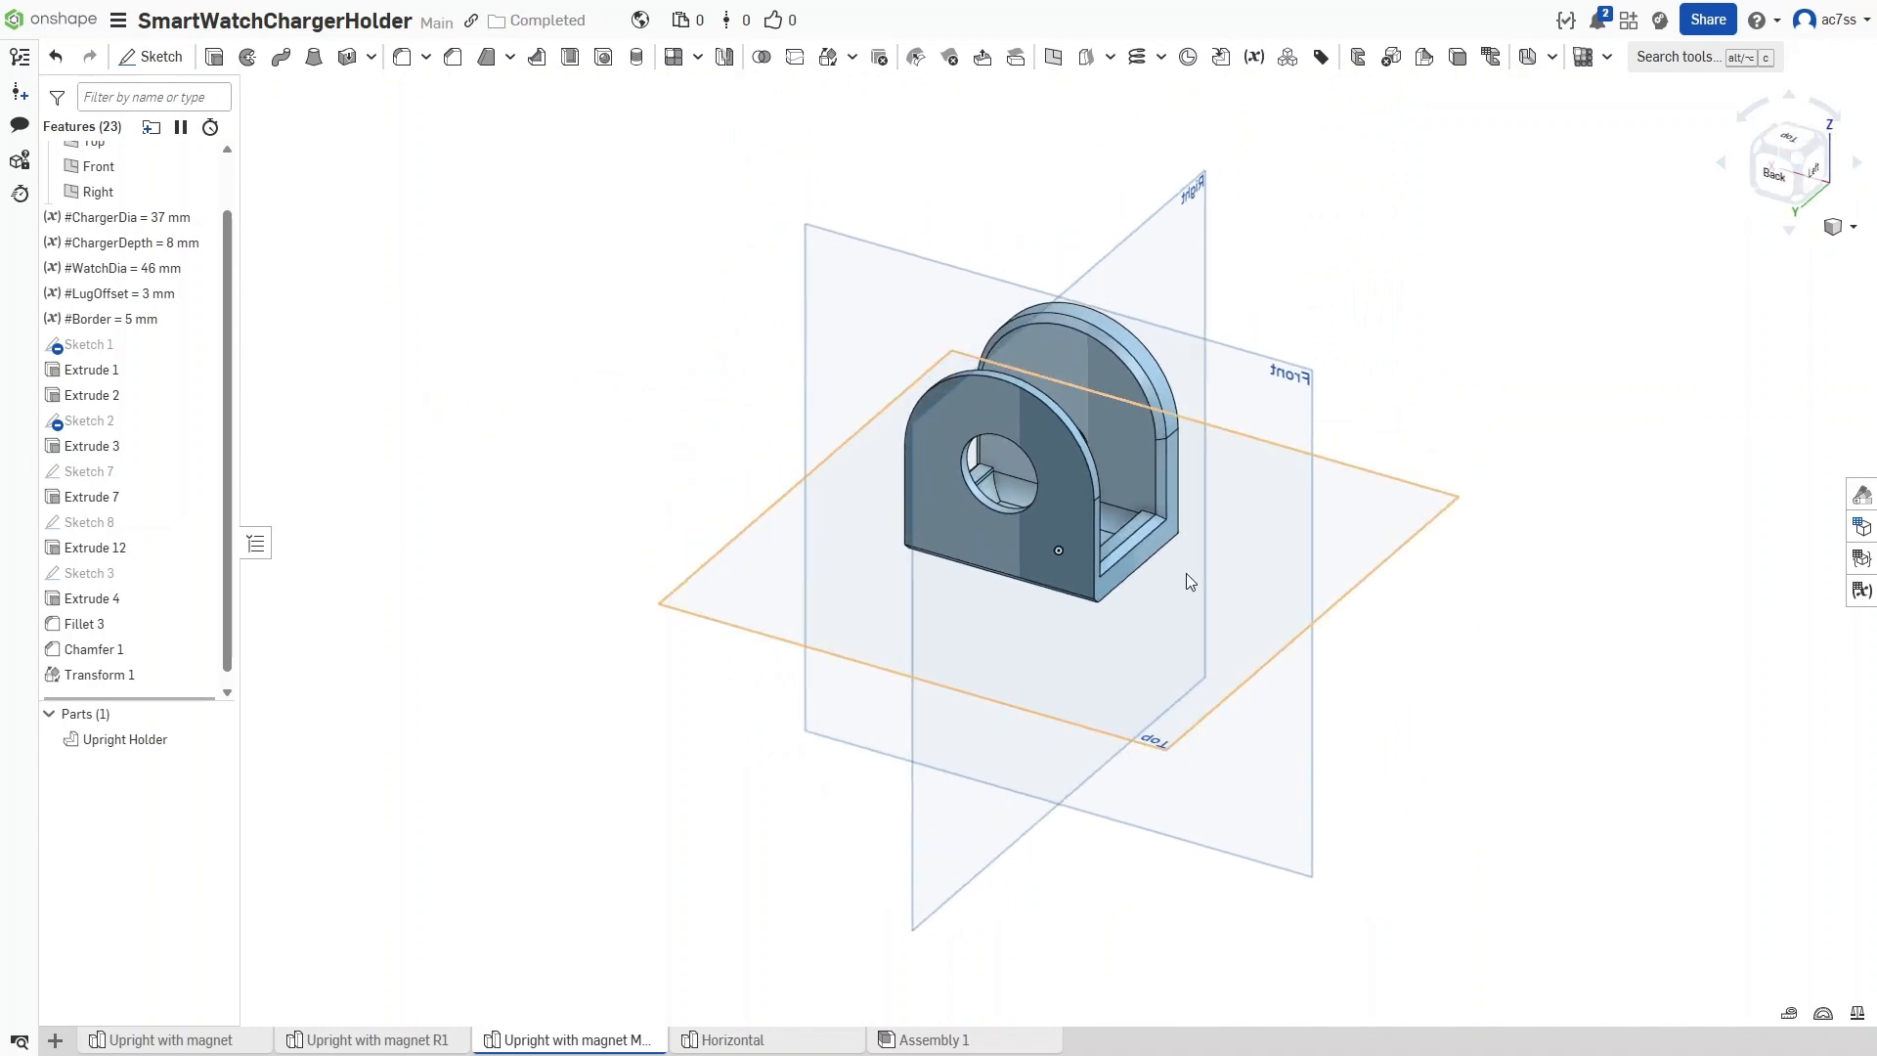
scroll(1186, 572, up, 5)
scroll(1168, 665, down, 2)
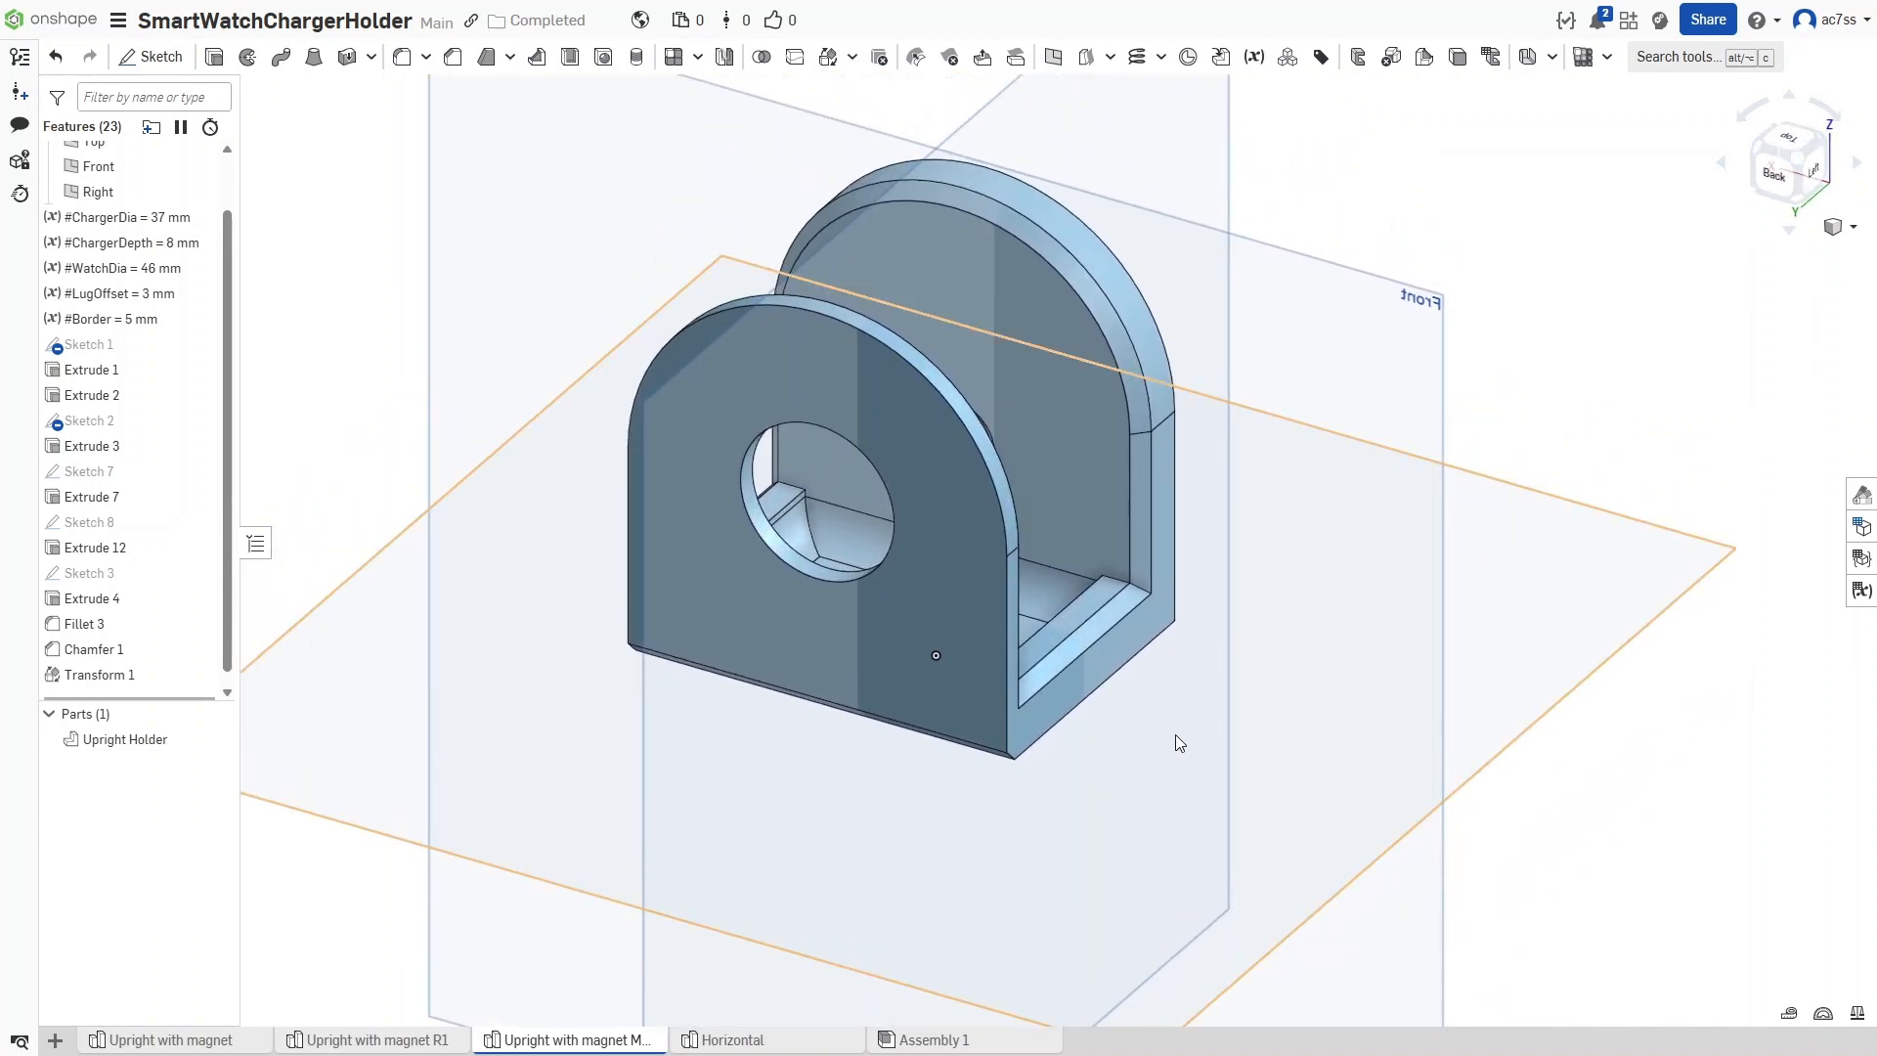
right_drag(1208, 764, 938, 866)
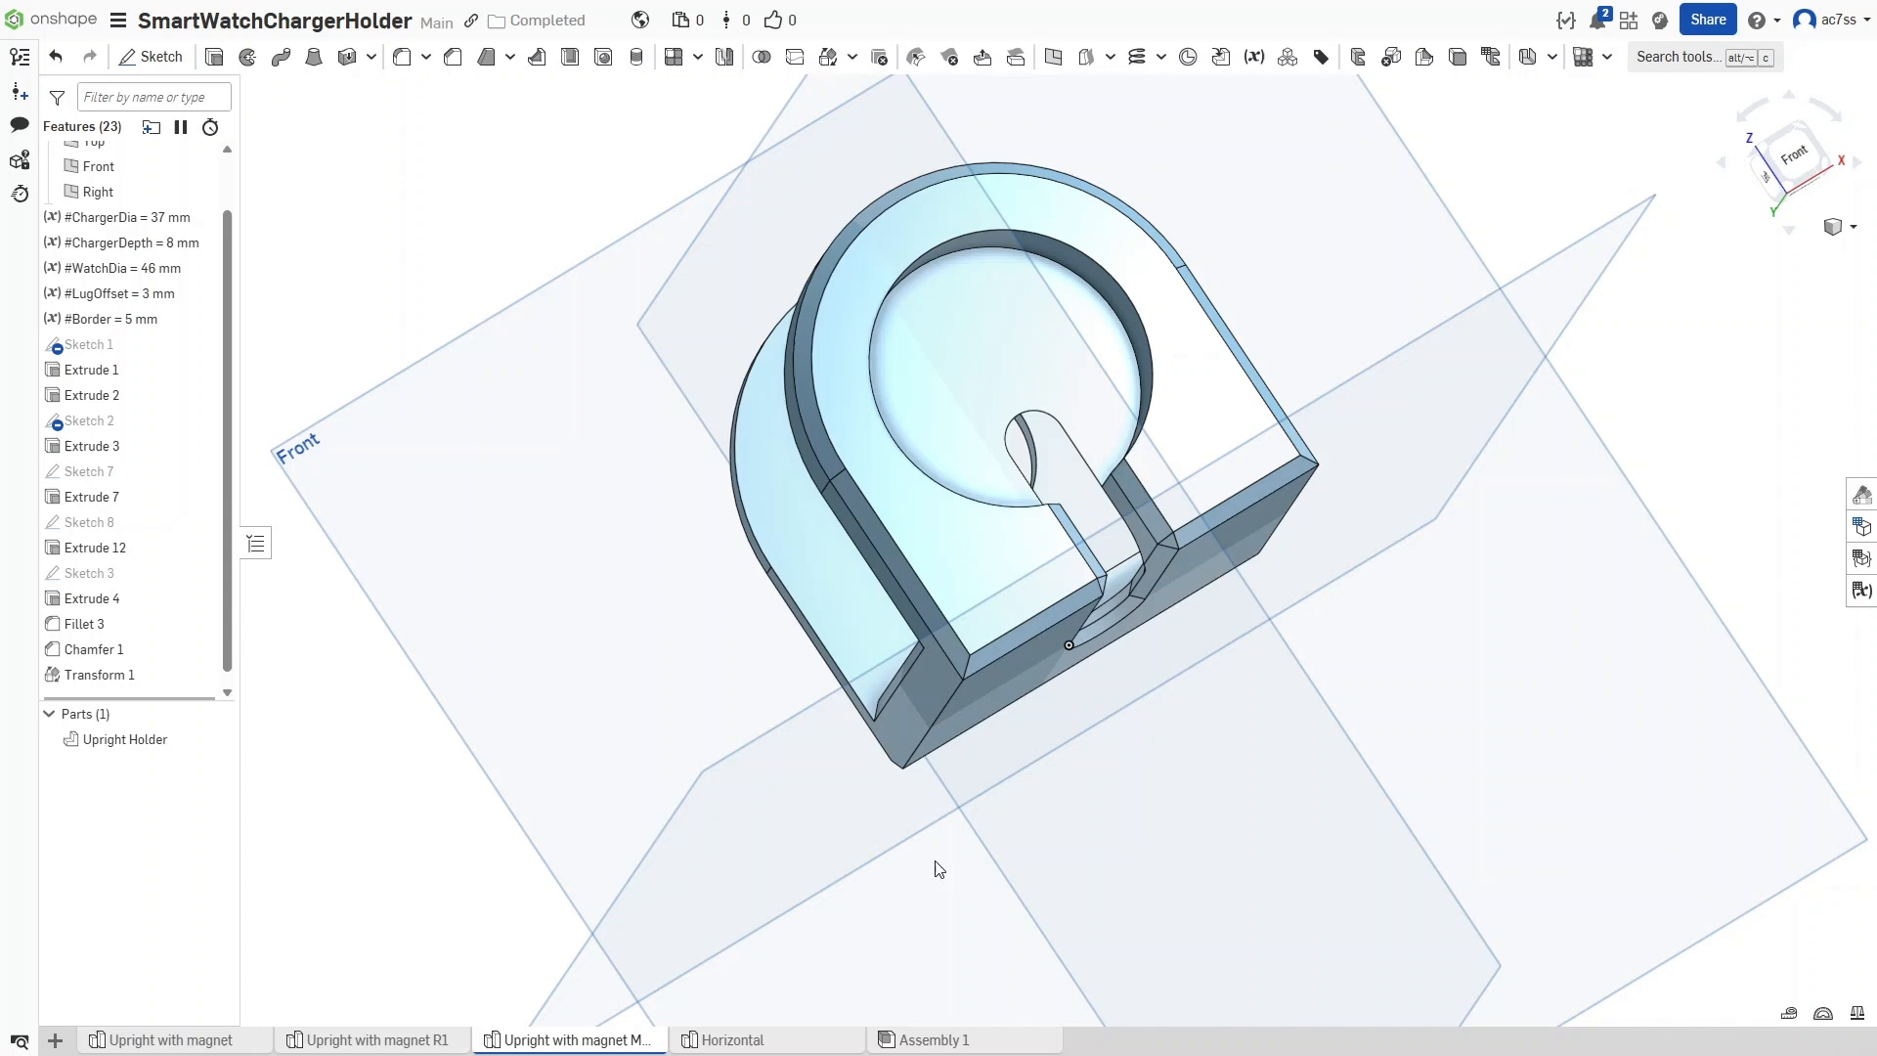
click(1789, 159)
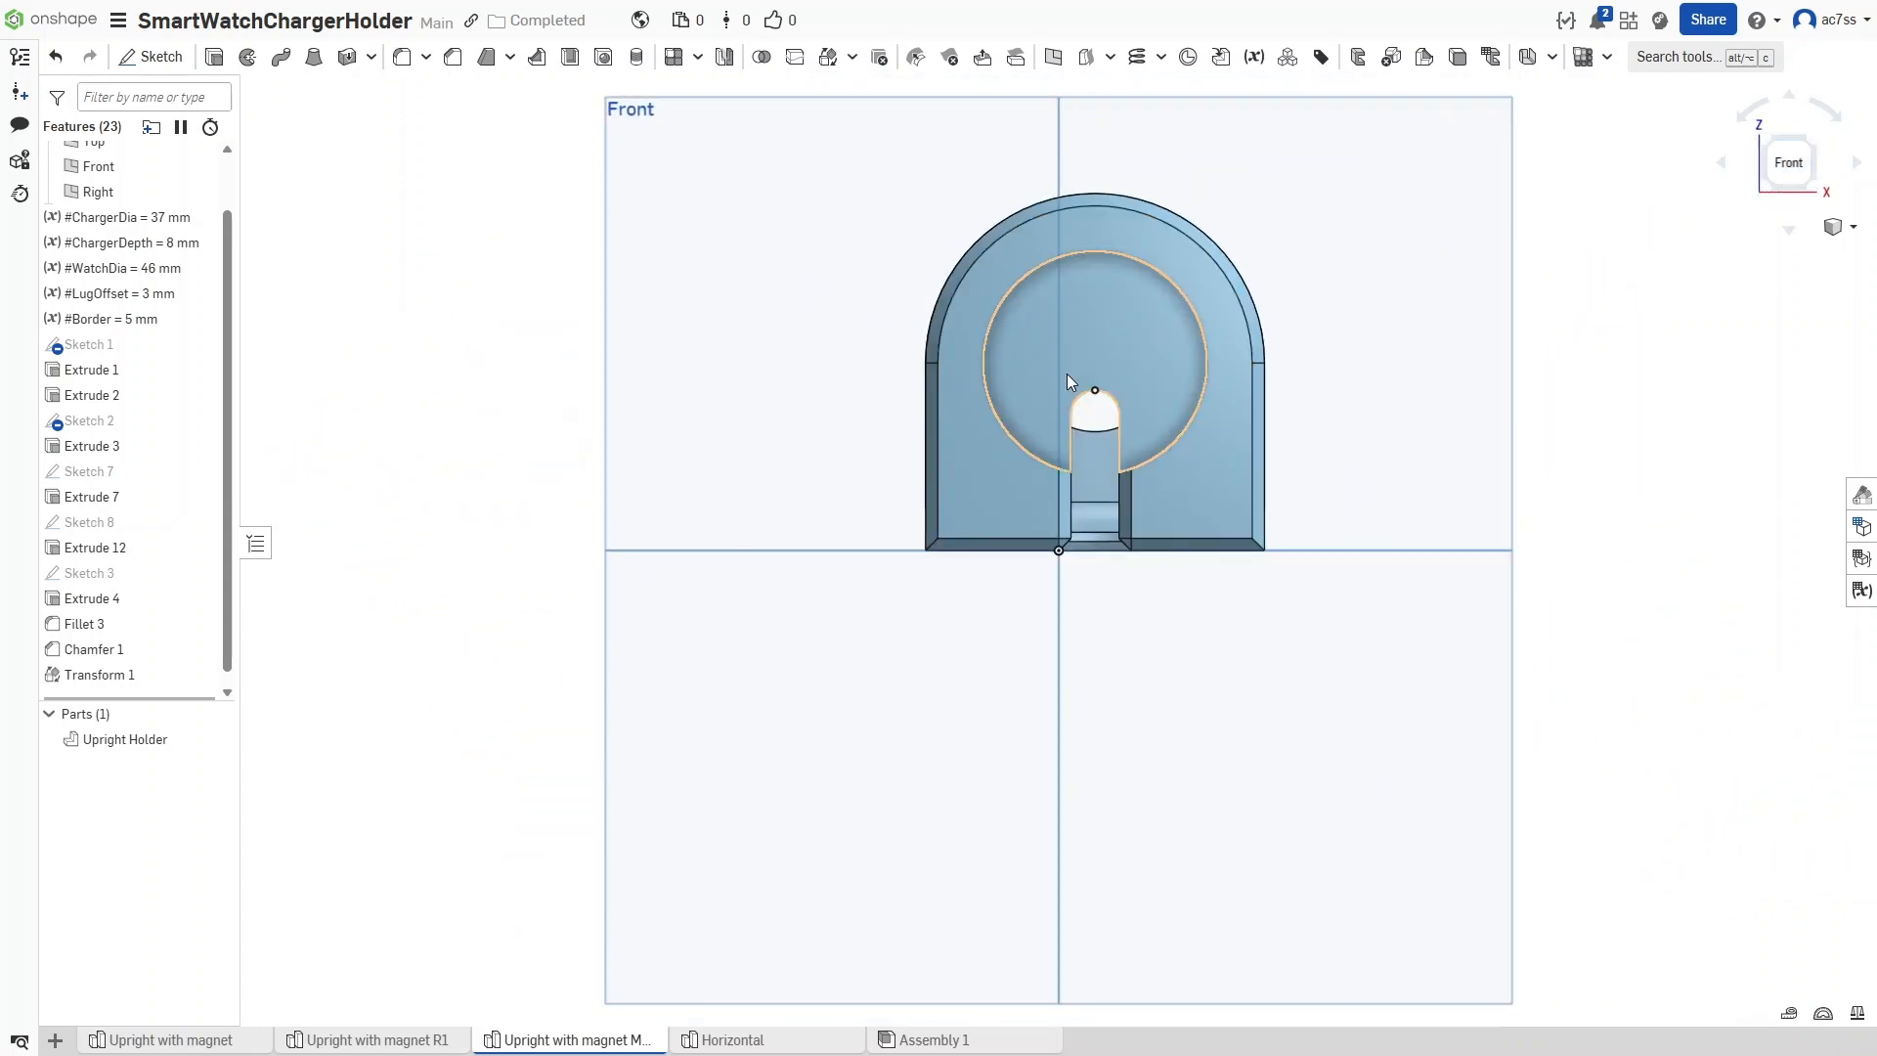
right_drag(930, 439, 873, 412)
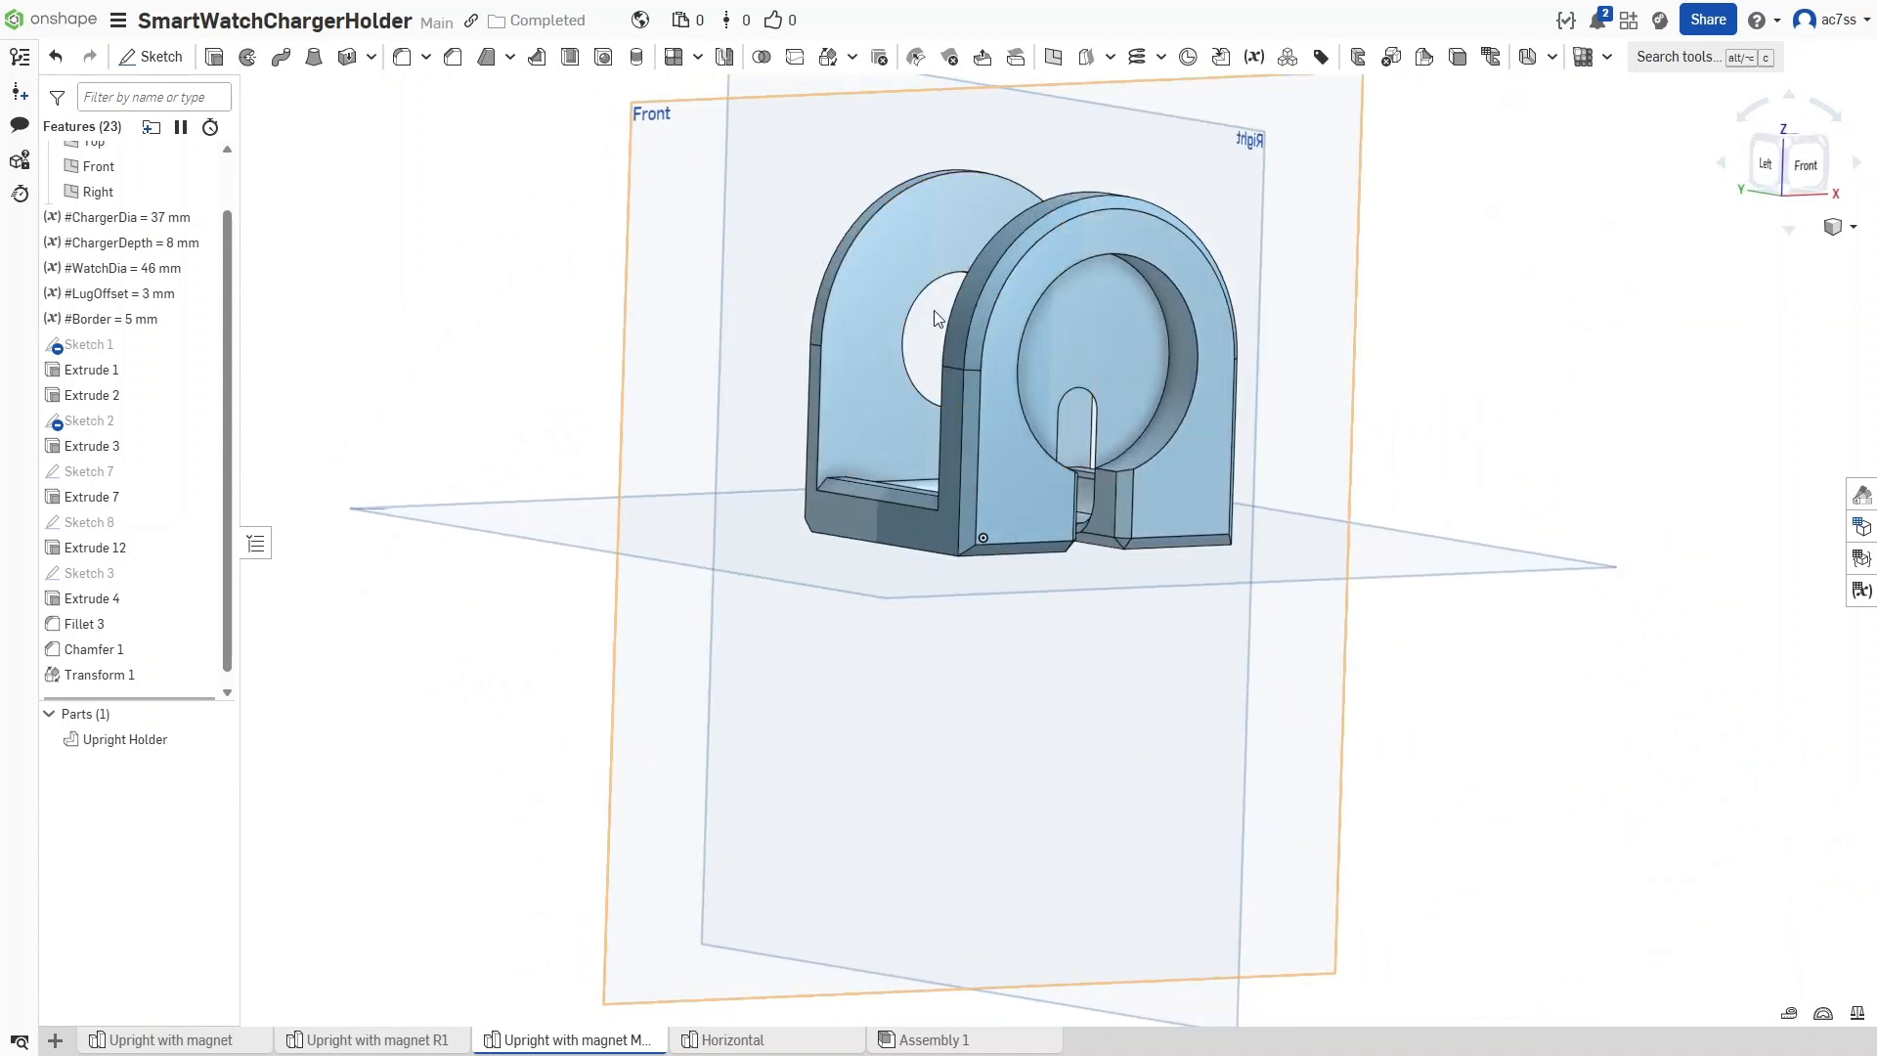
right_drag(926, 649, 904, 647)
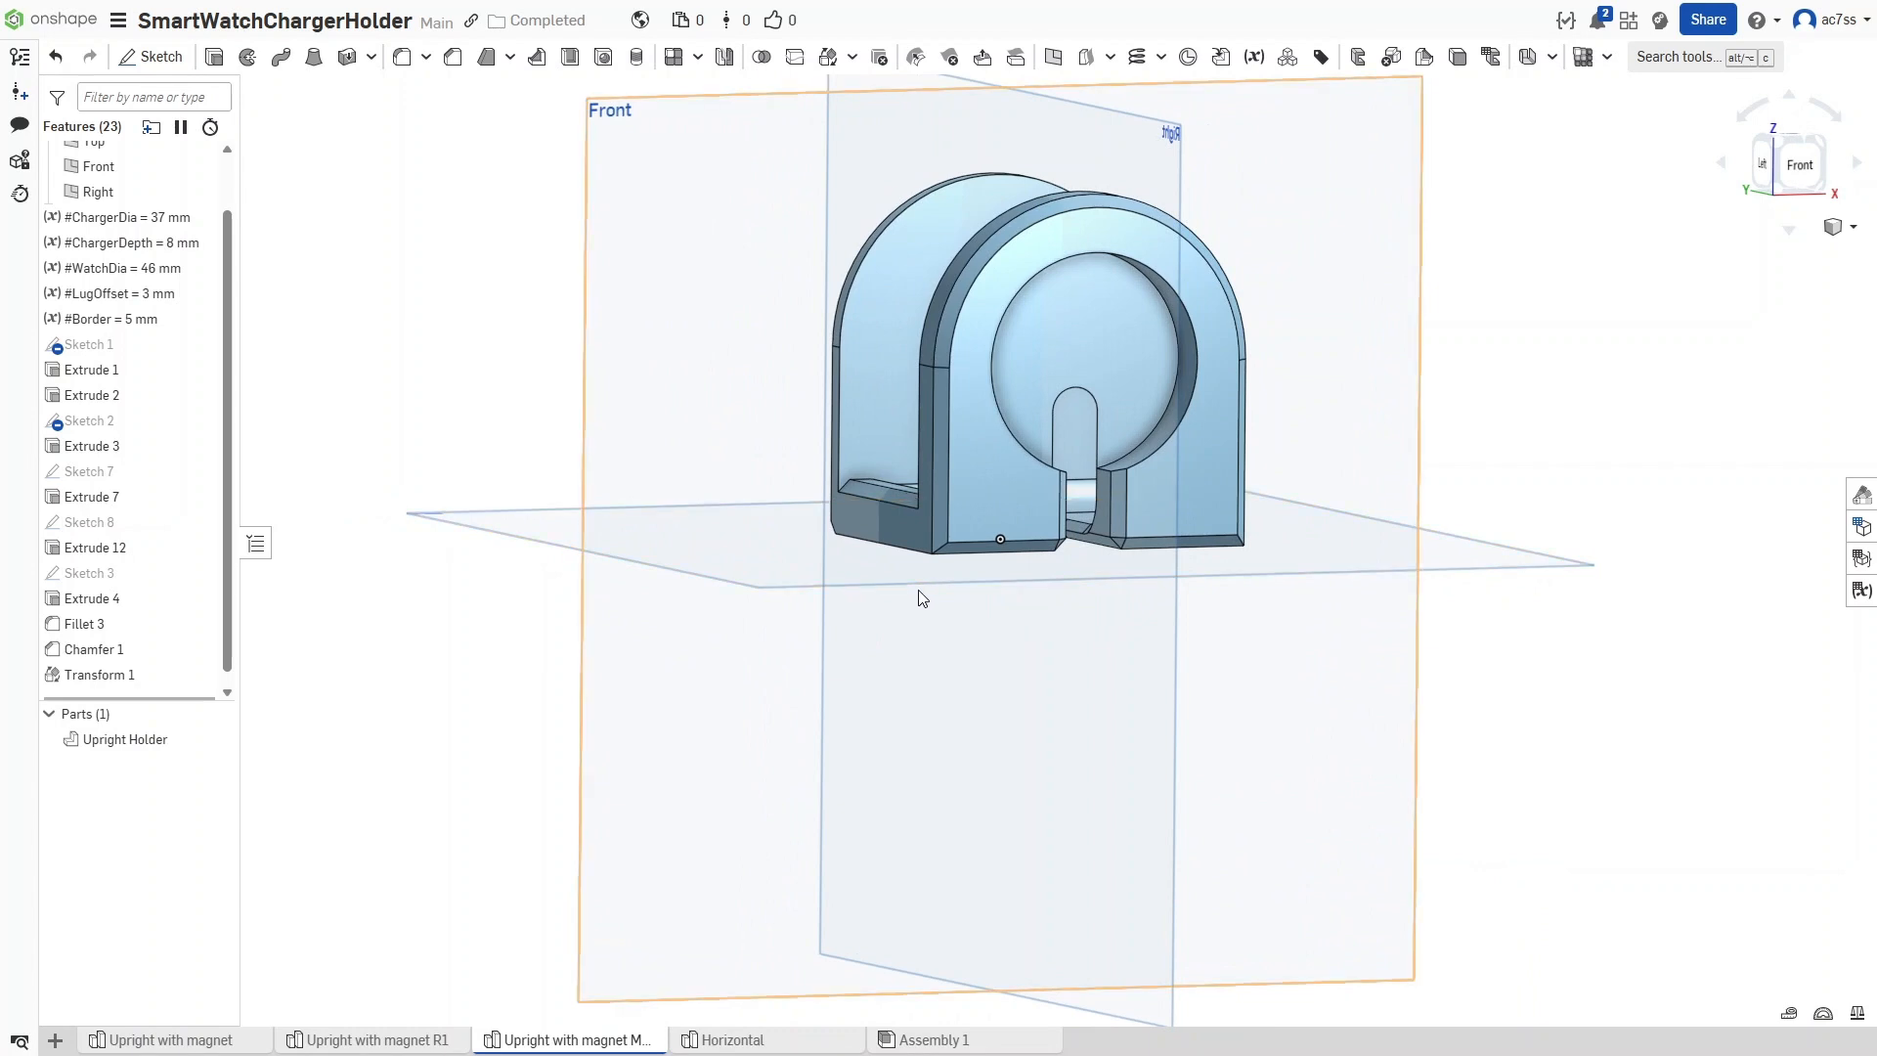